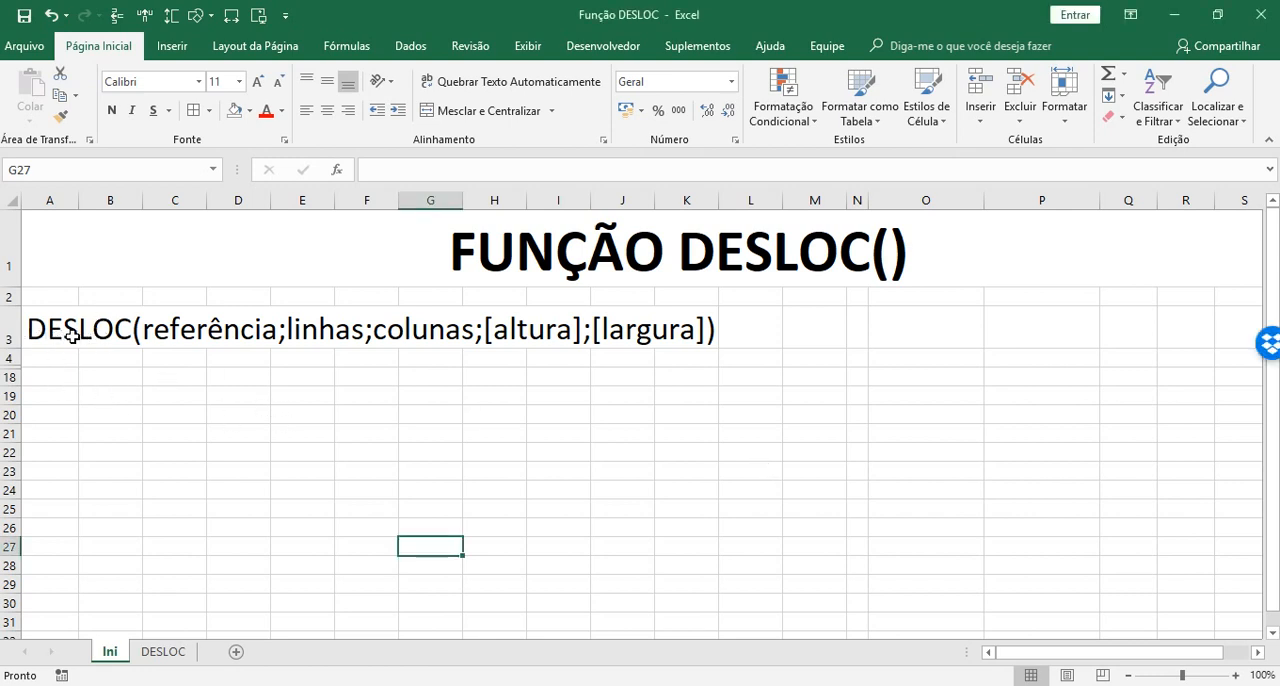
pyautogui.click(30, 341)
pyautogui.click(119, 355)
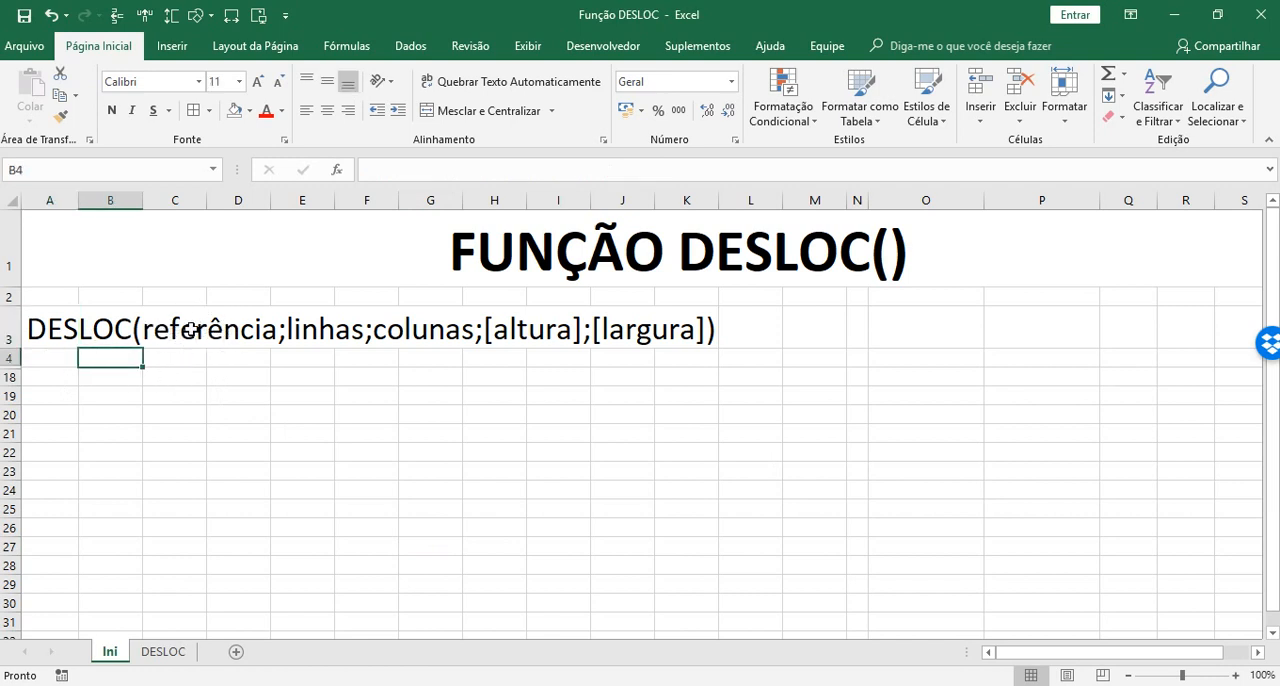
pyautogui.click(62, 379)
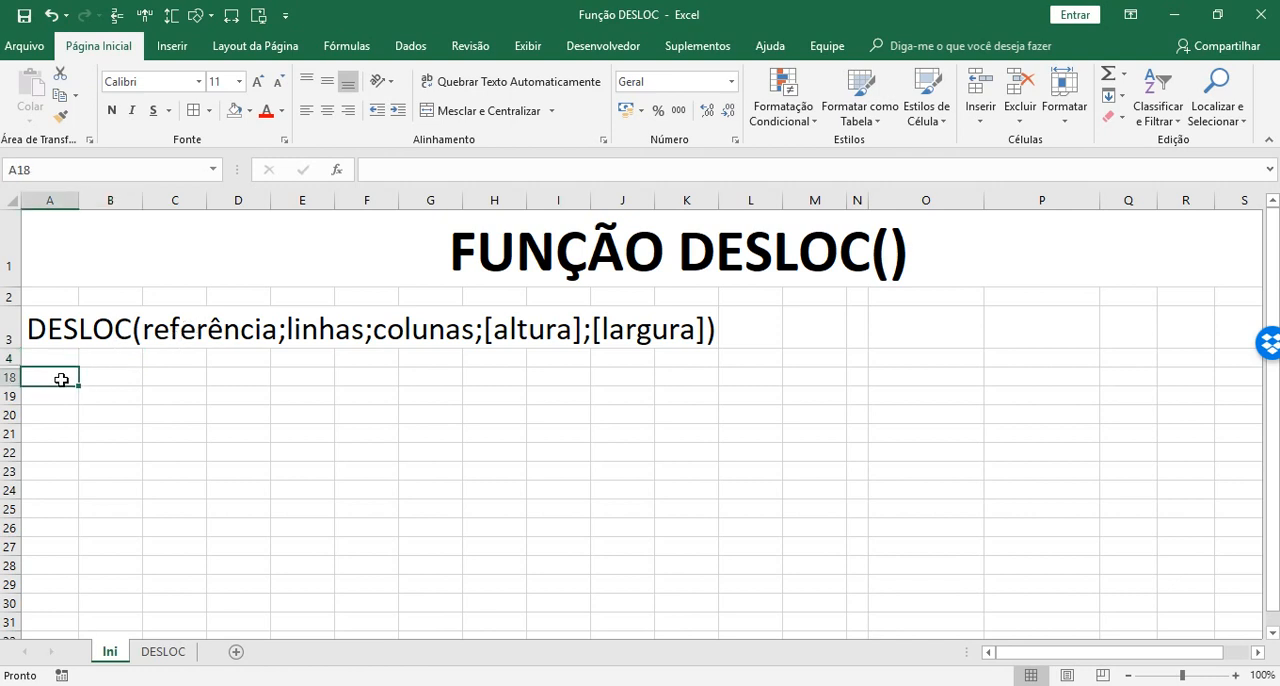
# Start a DESLOC formula in cell A20 to read the function's description, and discard the entry
pyautogui.click(63, 417)
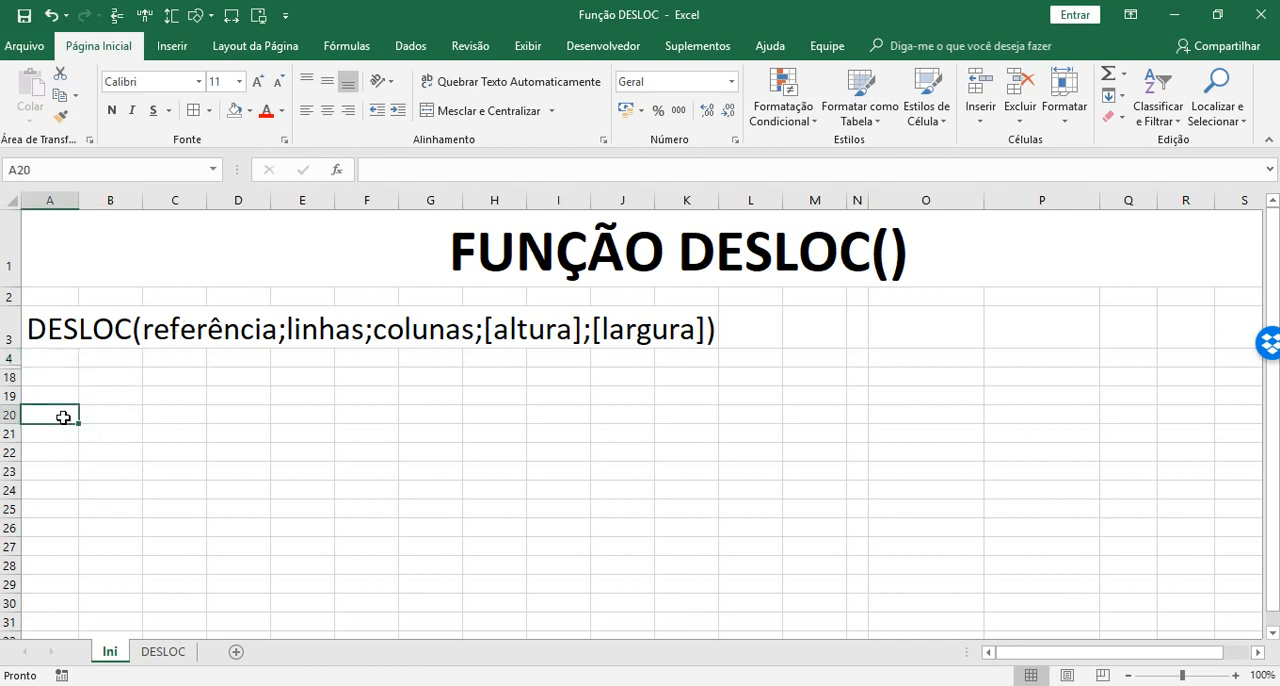
pyautogui.write('=des')
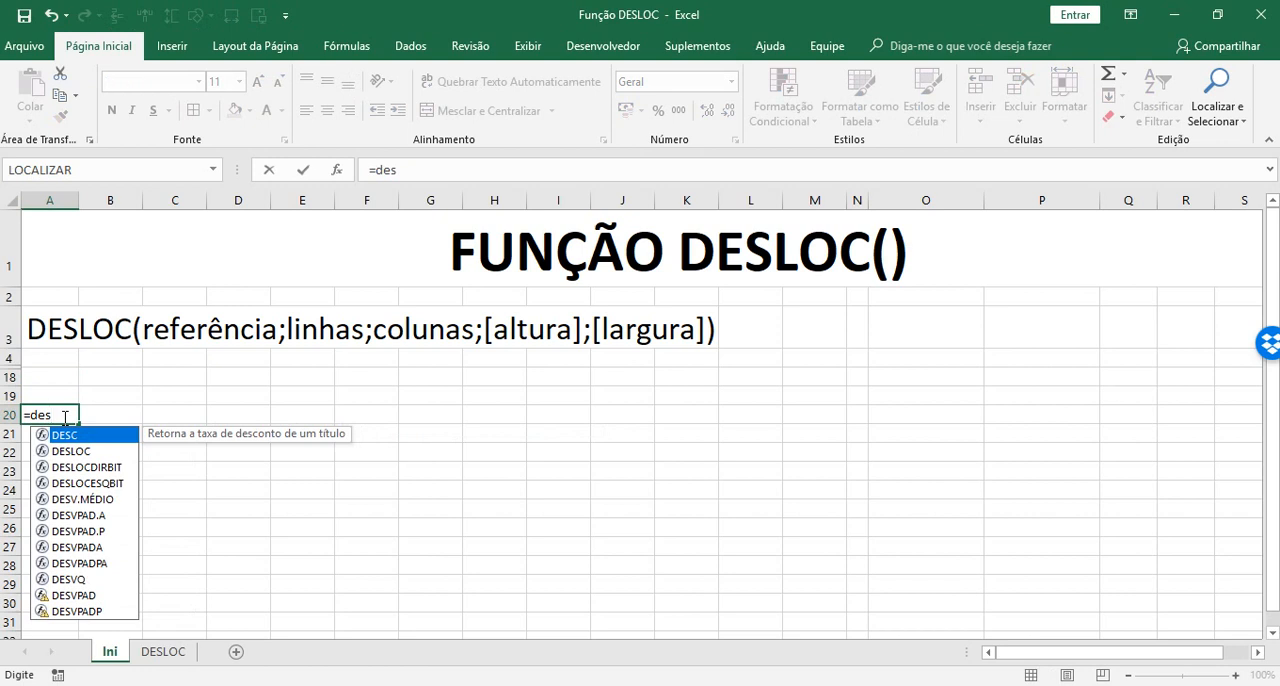
pyautogui.press('Down')
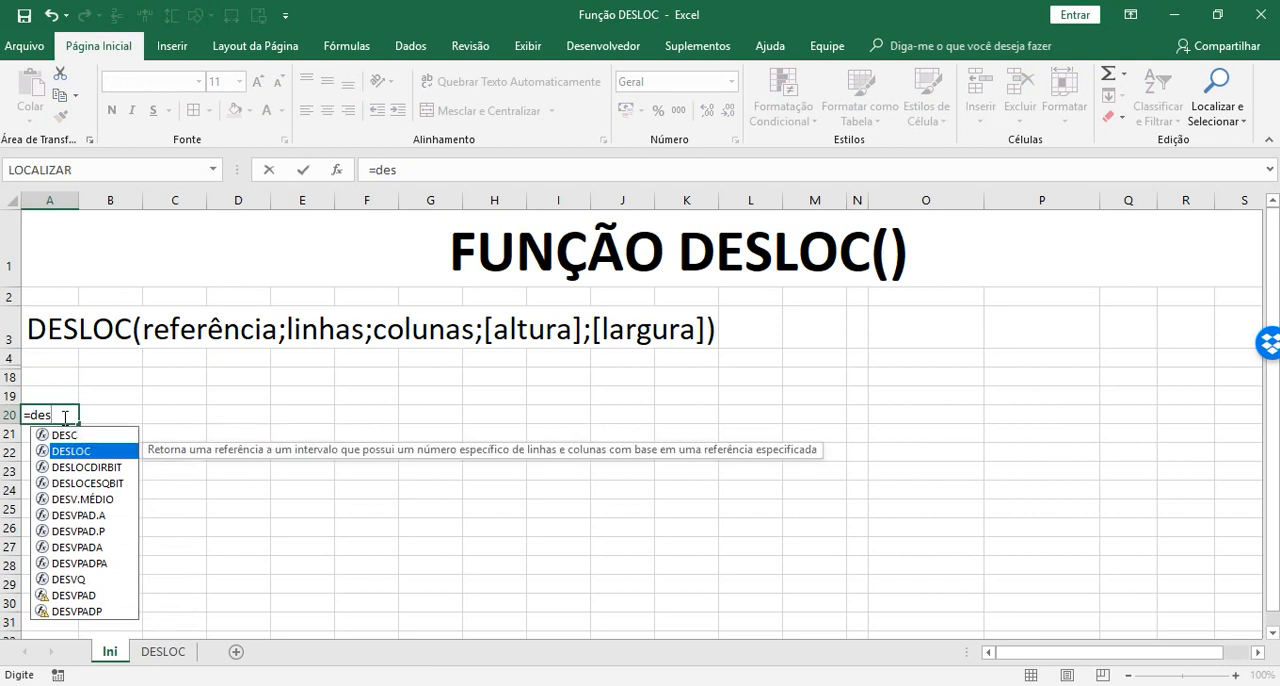
pyautogui.press('Tab')
pyautogui.press('BackSpace')
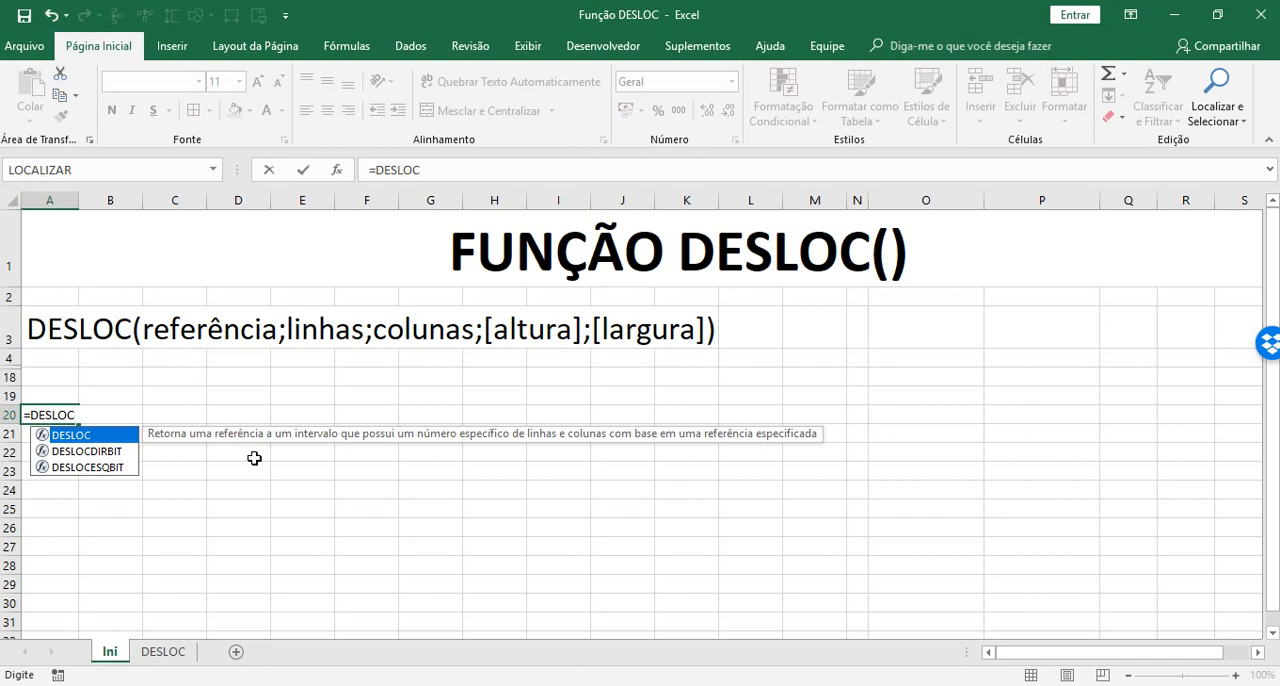
pyautogui.press('Escape')
pyautogui.press('Escape')
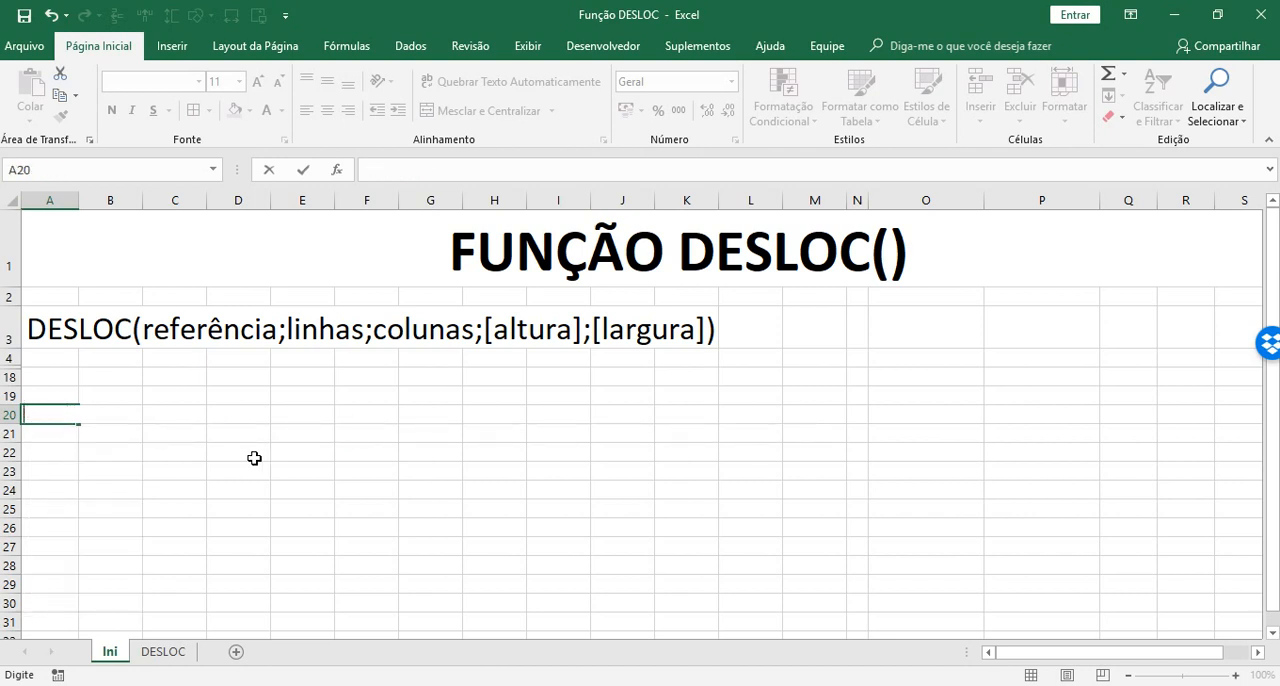
pyautogui.click(254, 458)
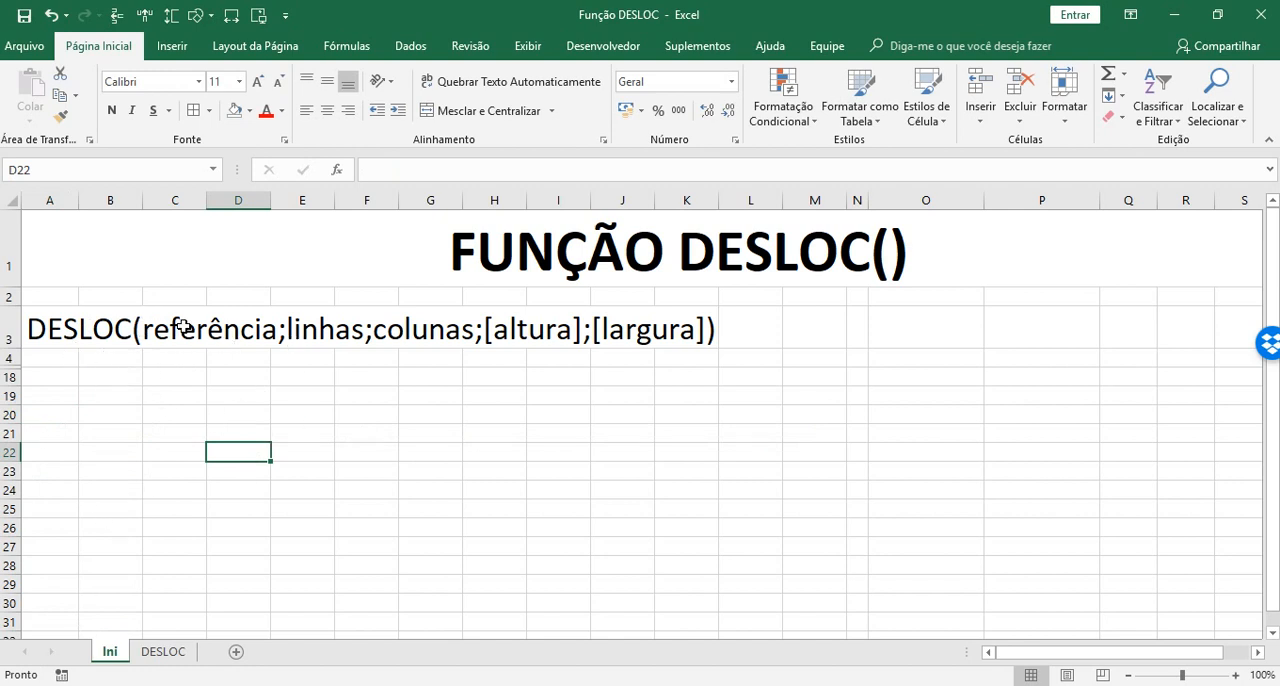
pyautogui.click(54, 414)
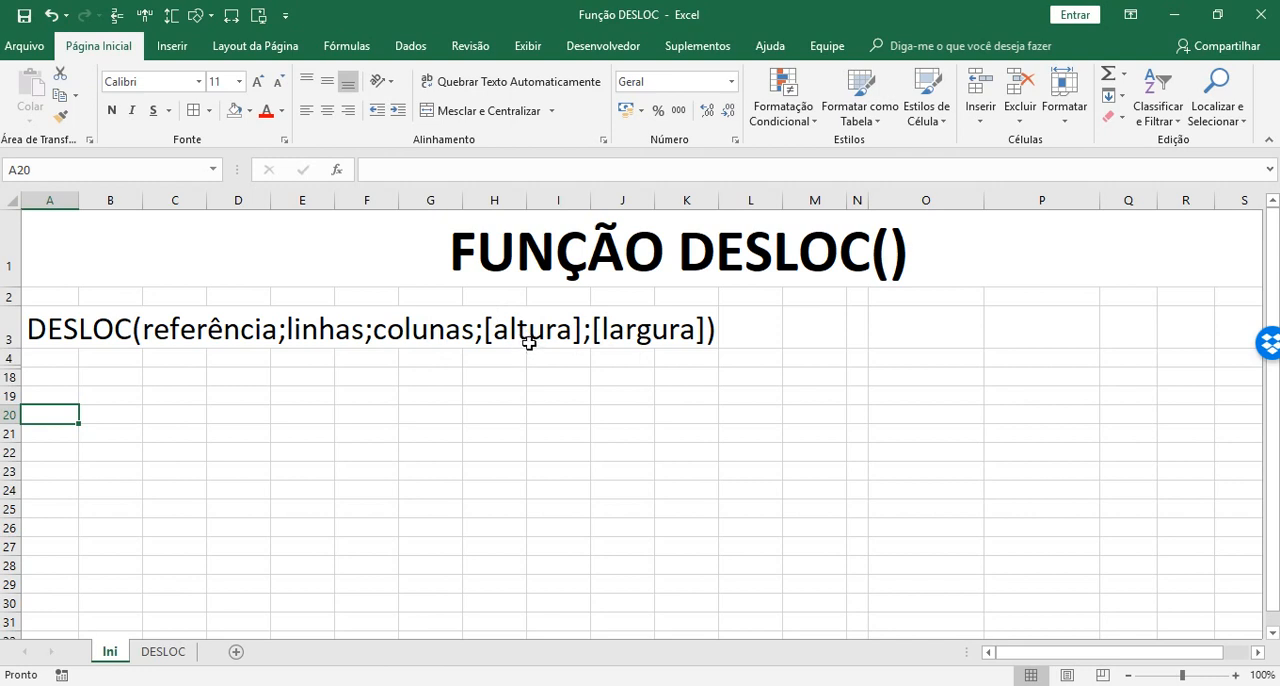
pyautogui.moveTo(505, 379); pyautogui.dragTo(468, 603)
pyautogui.click(478, 380)
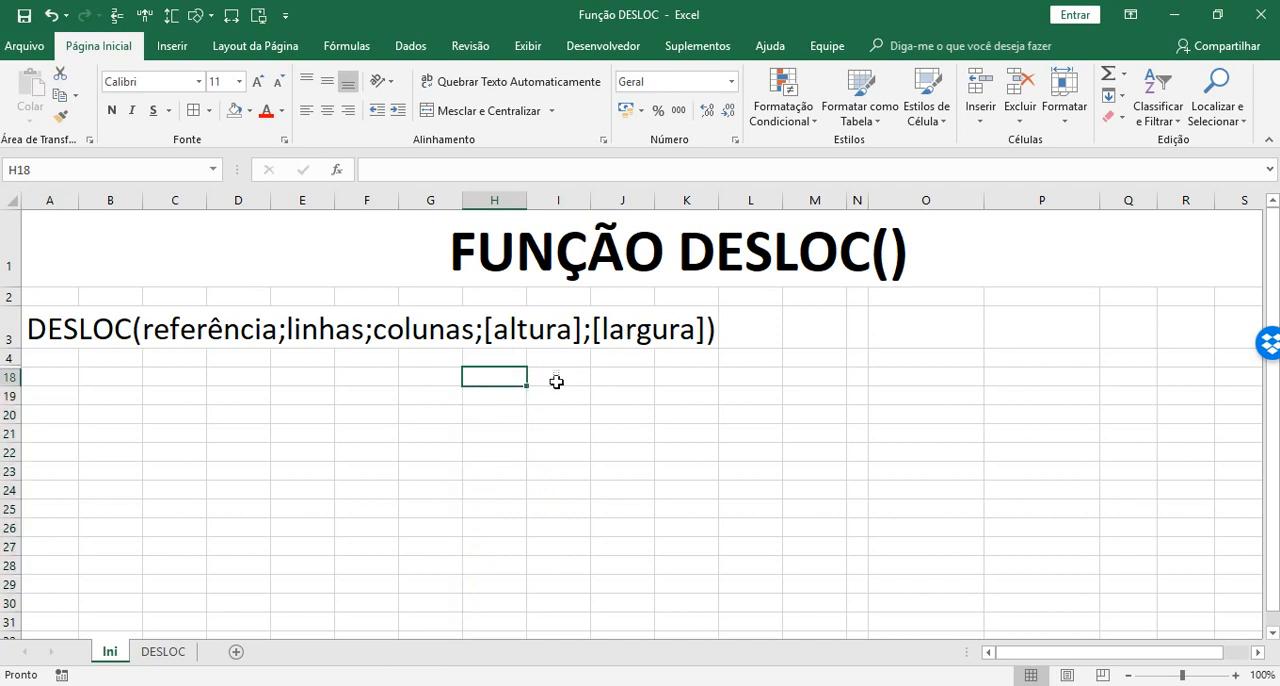
pyautogui.moveTo(556, 381); pyautogui.dragTo(734, 390)
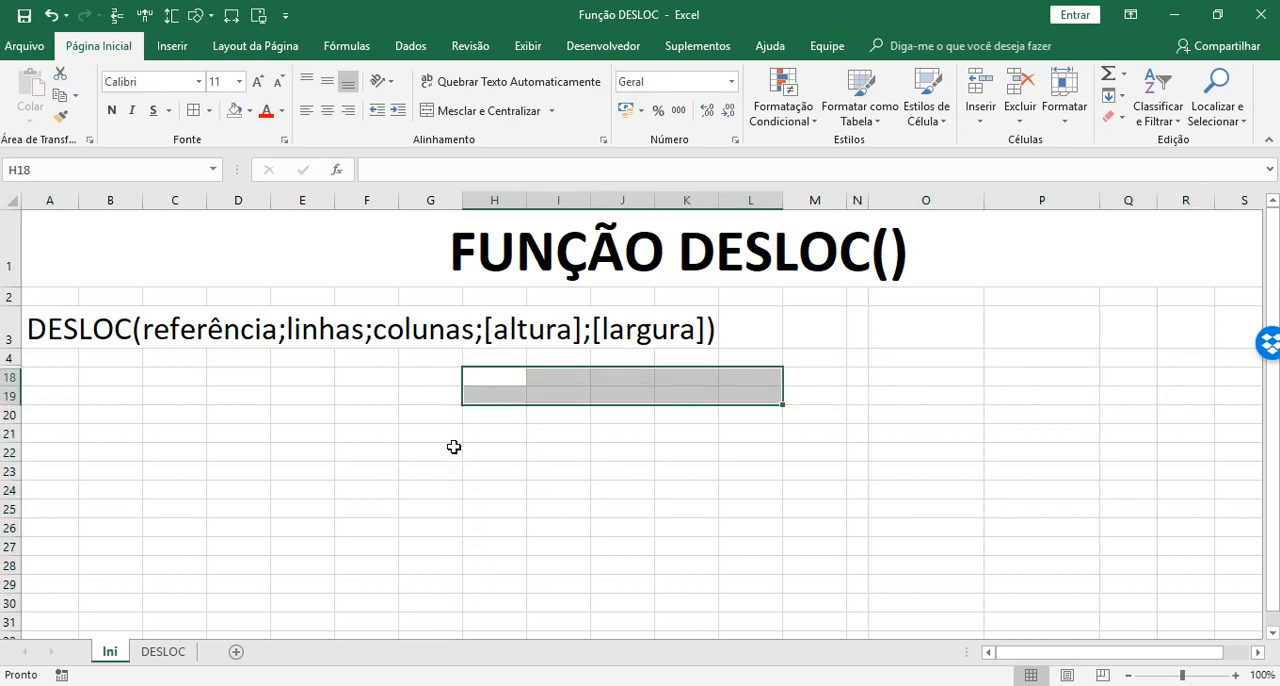
pyautogui.click(166, 430)
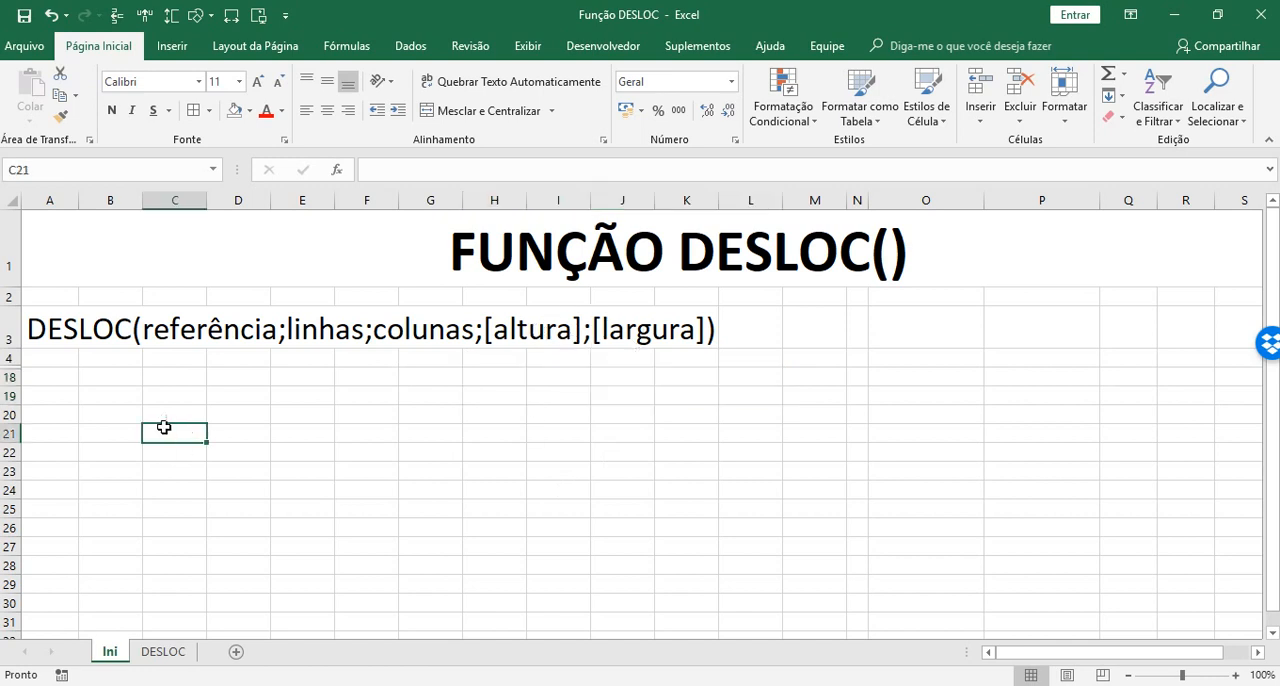
# Unhide the hidden rows between rows 4 and 18 to reveal the data table
pyautogui.moveTo(10, 358); pyautogui.dragTo(7, 385)
pyautogui.rightClick(9, 378)
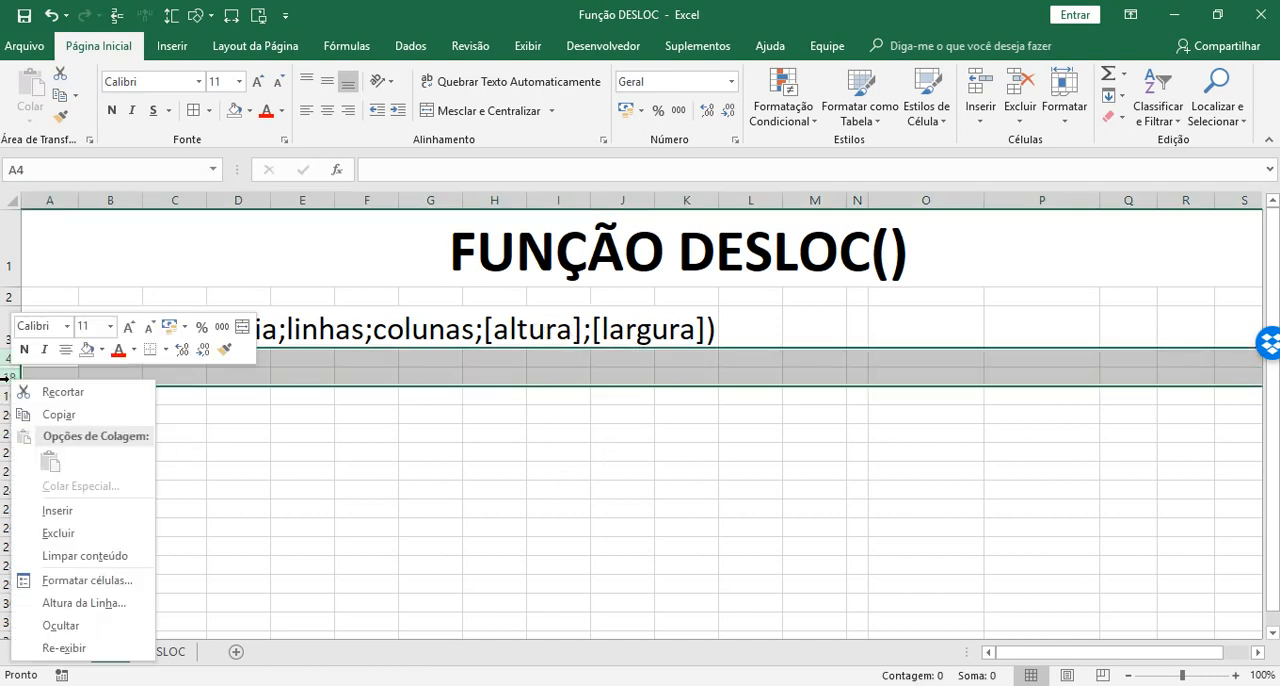
pyautogui.click(60, 648)
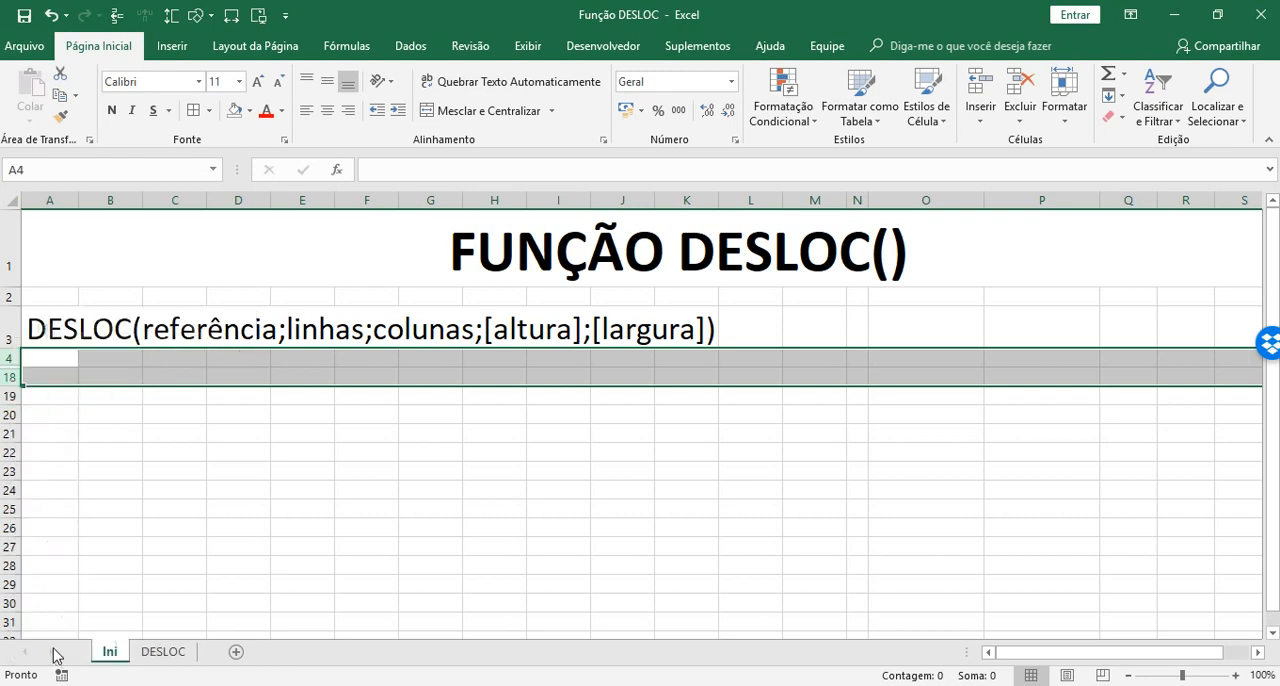
pyautogui.click(1024, 548)
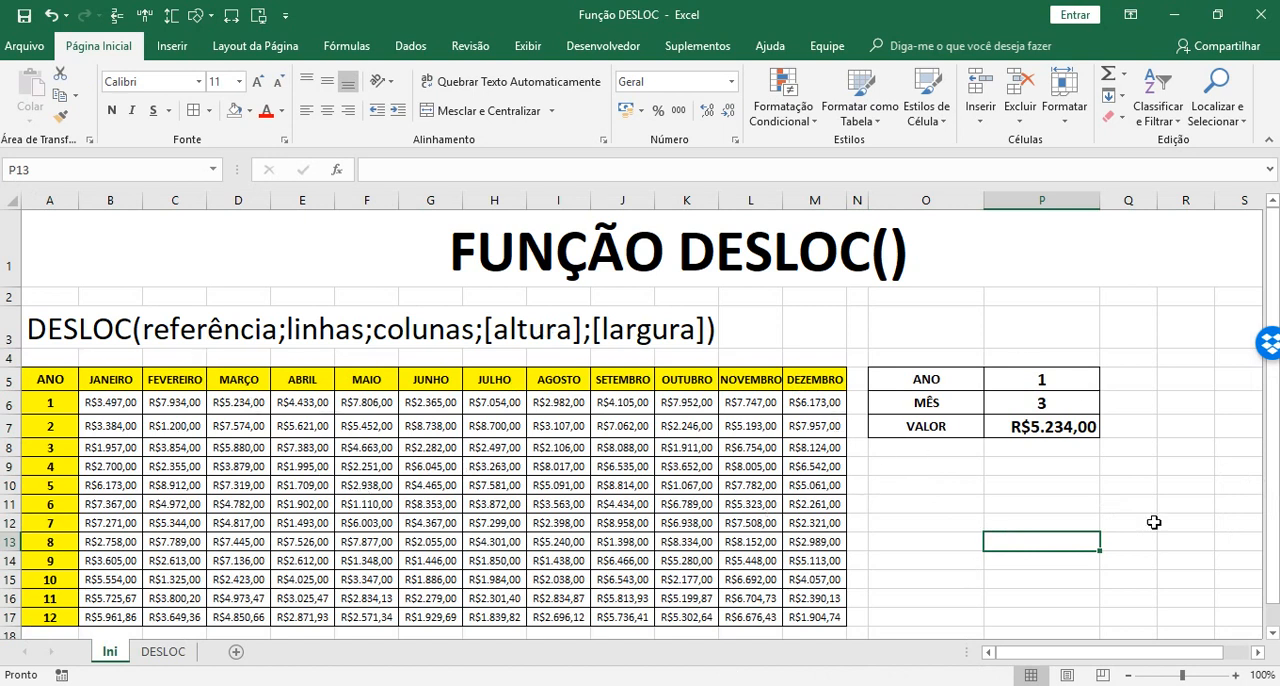
# Clear the contents of the ANO, MÊS and VALOR cells P5:P7
pyautogui.moveTo(1037, 379); pyautogui.dragTo(1042, 429)
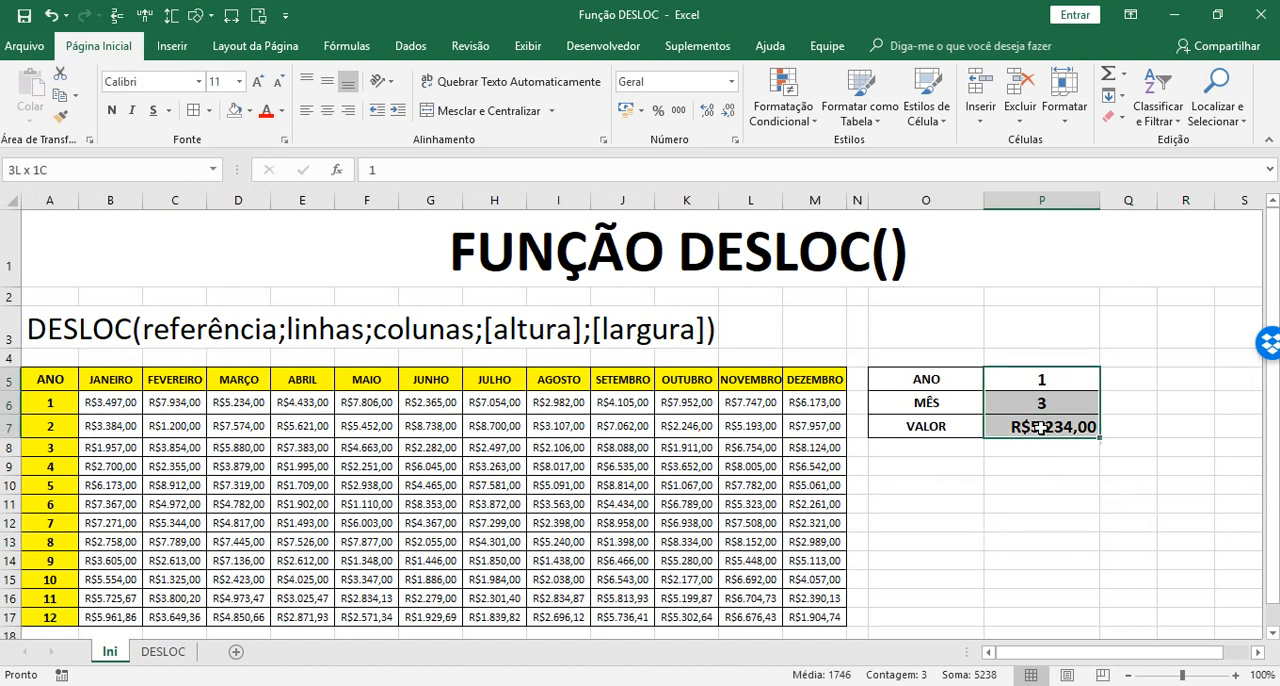
pyautogui.press('Delete')
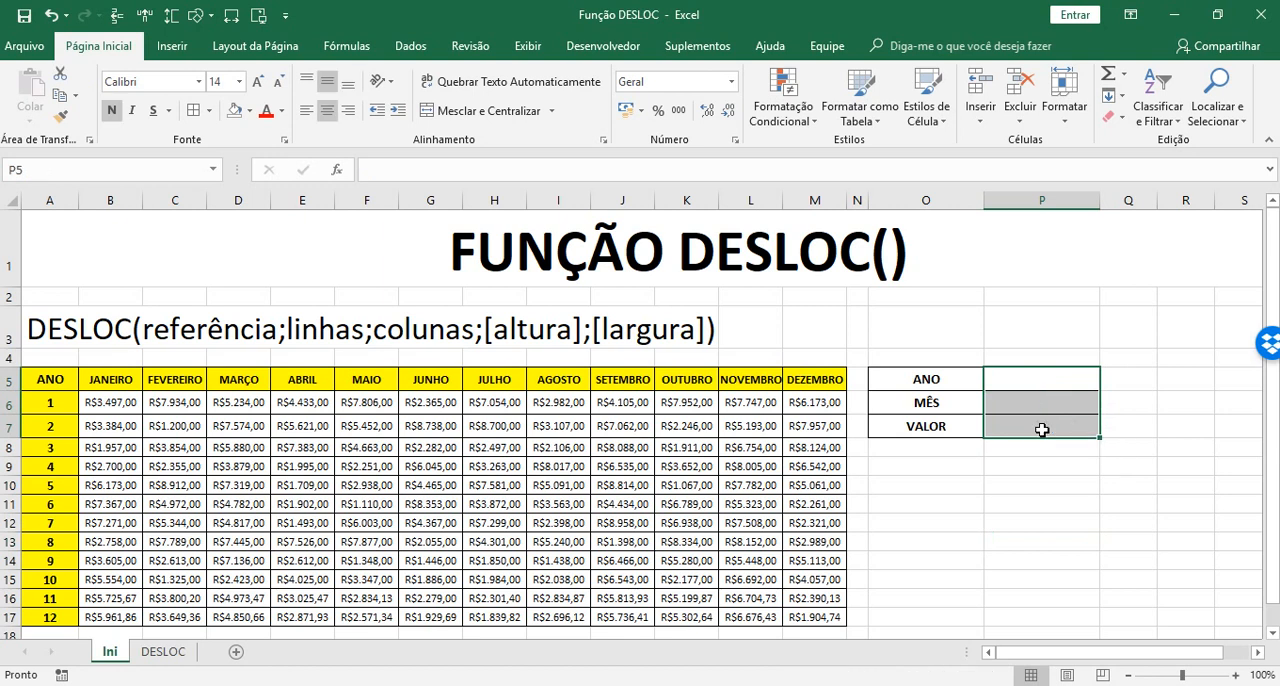
pyautogui.click(920, 521)
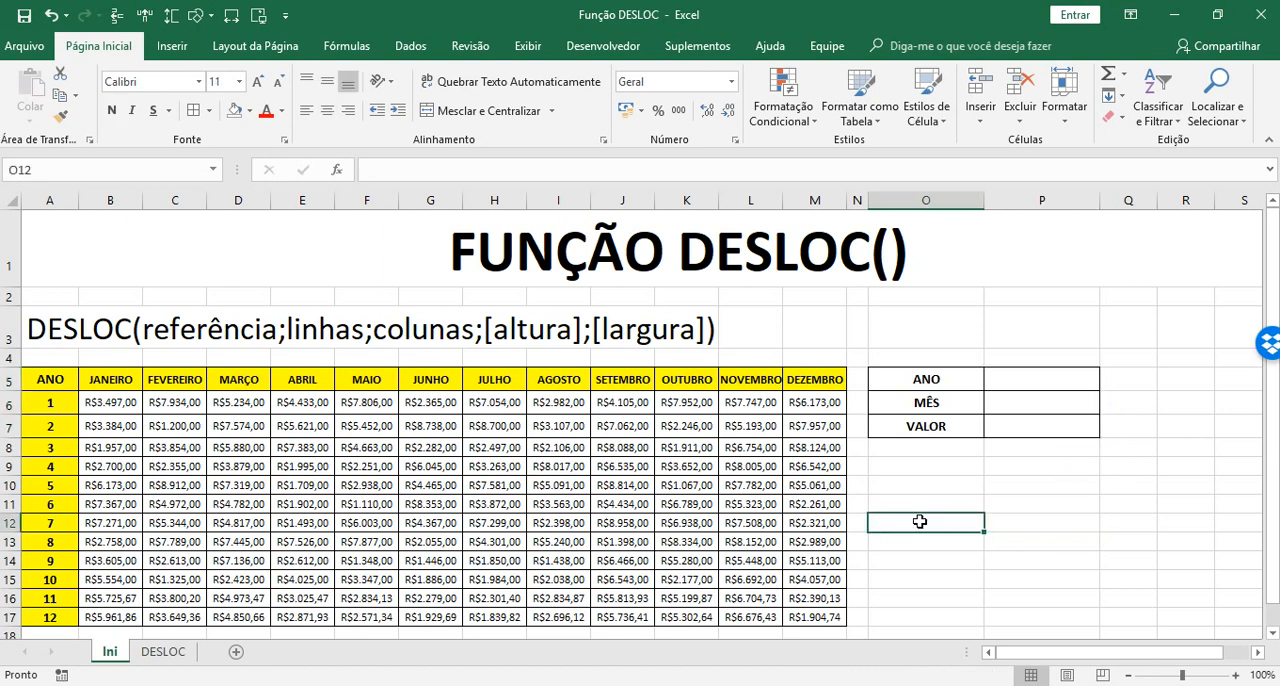
# Examine the data table's layout: the values in B6:M17, the month headers in row 5 and the year numbers in column A
pyautogui.click(93, 400)
pyautogui.moveTo(93, 400)
pyautogui.mouseDown()
pyautogui.moveTo(734, 557)
pyautogui.moveTo(814, 612)
pyautogui.mouseUp()
pyautogui.moveTo(112, 408); pyautogui.dragTo(818, 618)
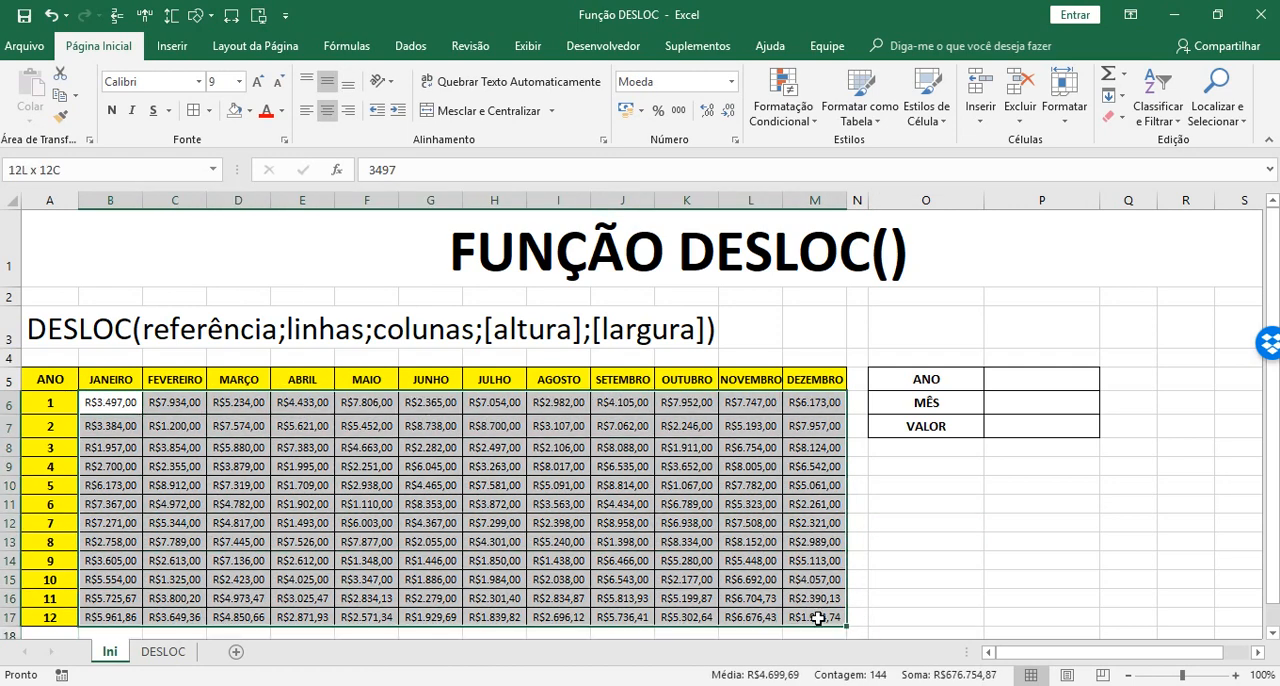
pyautogui.moveTo(100, 405); pyautogui.dragTo(823, 614)
pyautogui.click(115, 380)
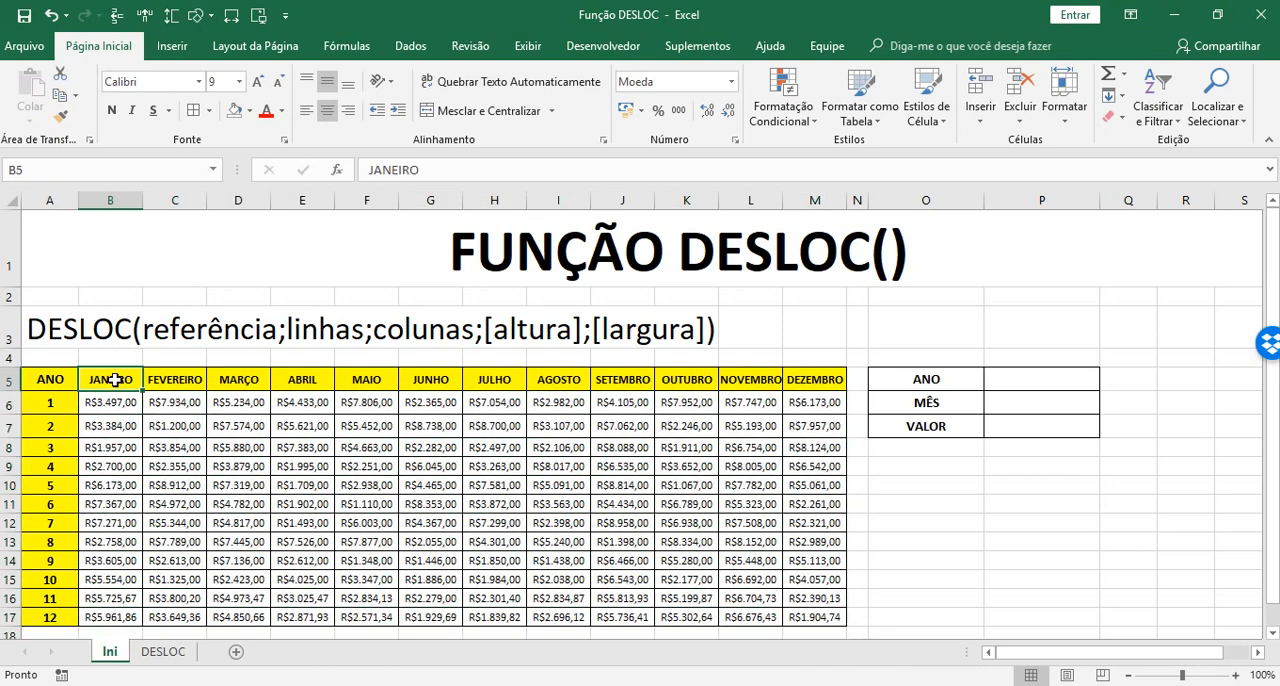
pyautogui.moveTo(115, 380); pyautogui.dragTo(820, 380)
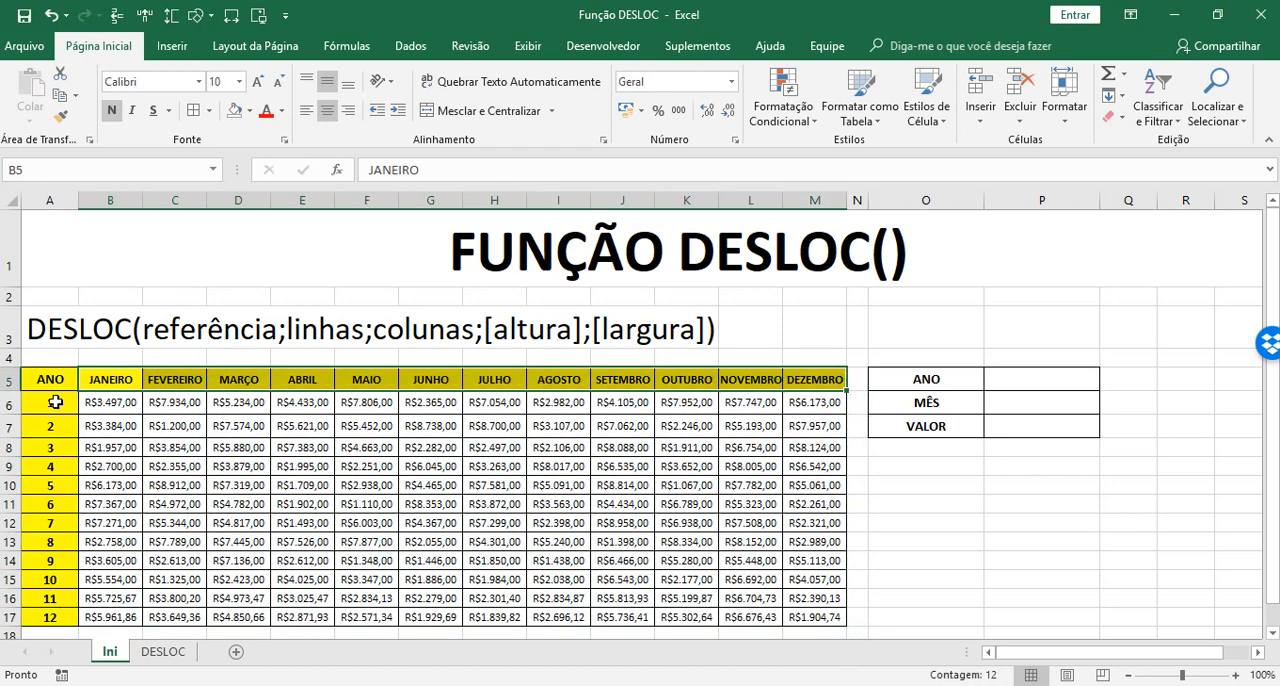
pyautogui.moveTo(55, 402); pyautogui.dragTo(58, 618)
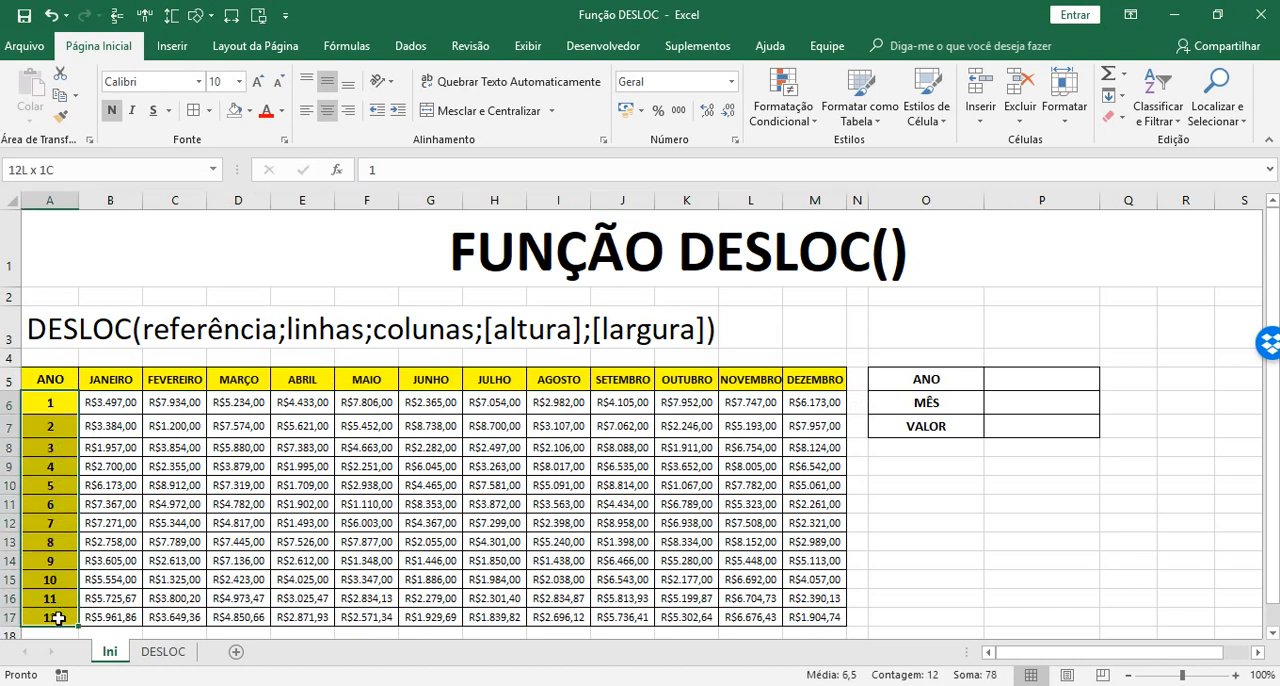
pyautogui.moveTo(49, 404); pyautogui.dragTo(49, 616)
pyautogui.moveTo(86, 380); pyautogui.dragTo(804, 378)
pyautogui.moveTo(96, 403); pyautogui.dragTo(814, 404)
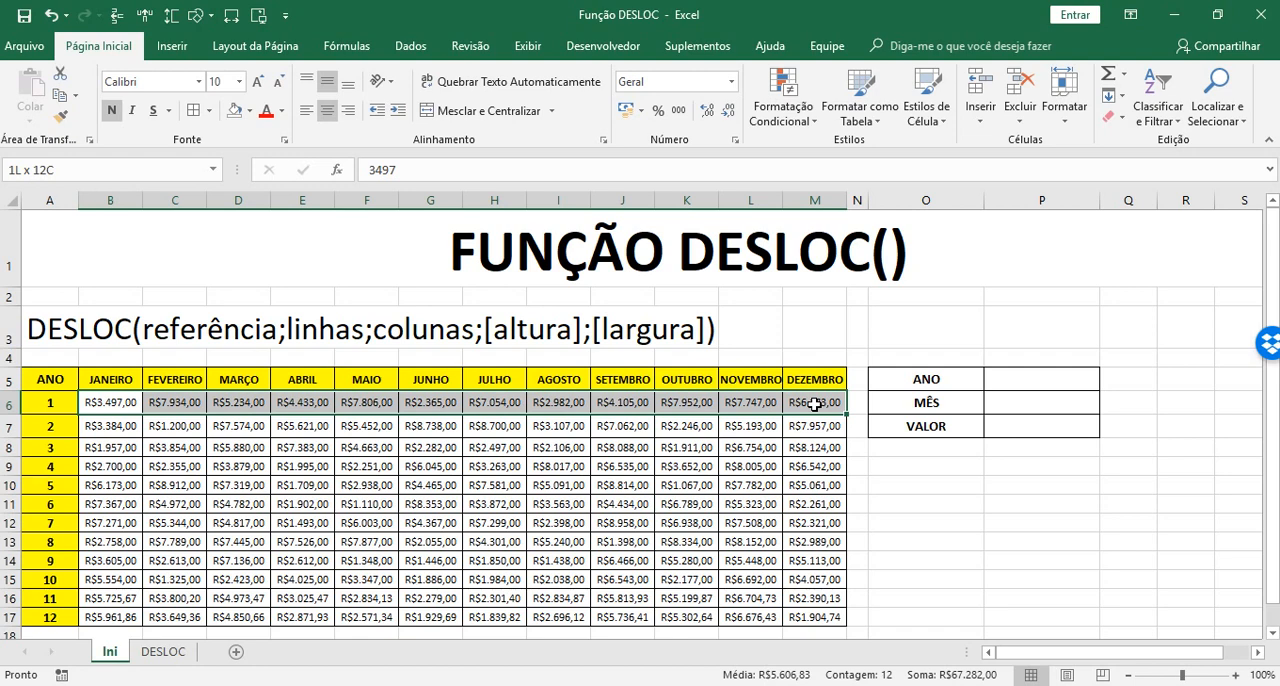
pyautogui.moveTo(814, 404); pyautogui.dragTo(820, 612)
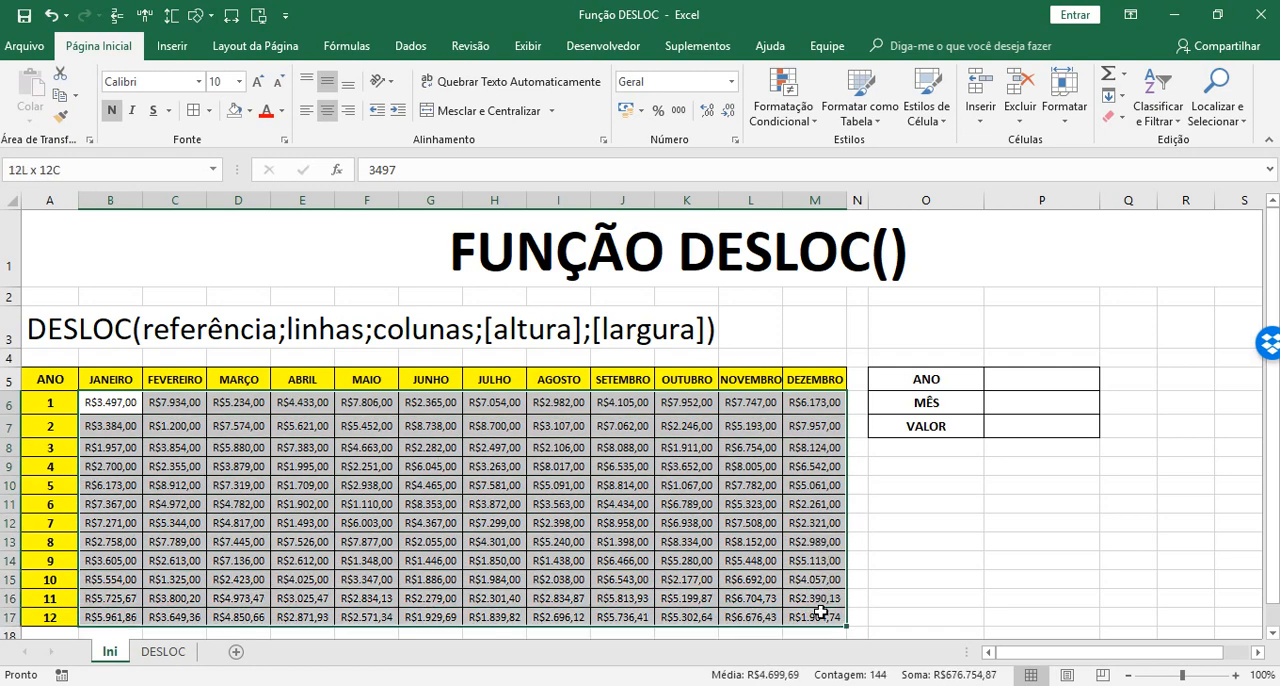
pyautogui.click(60, 615)
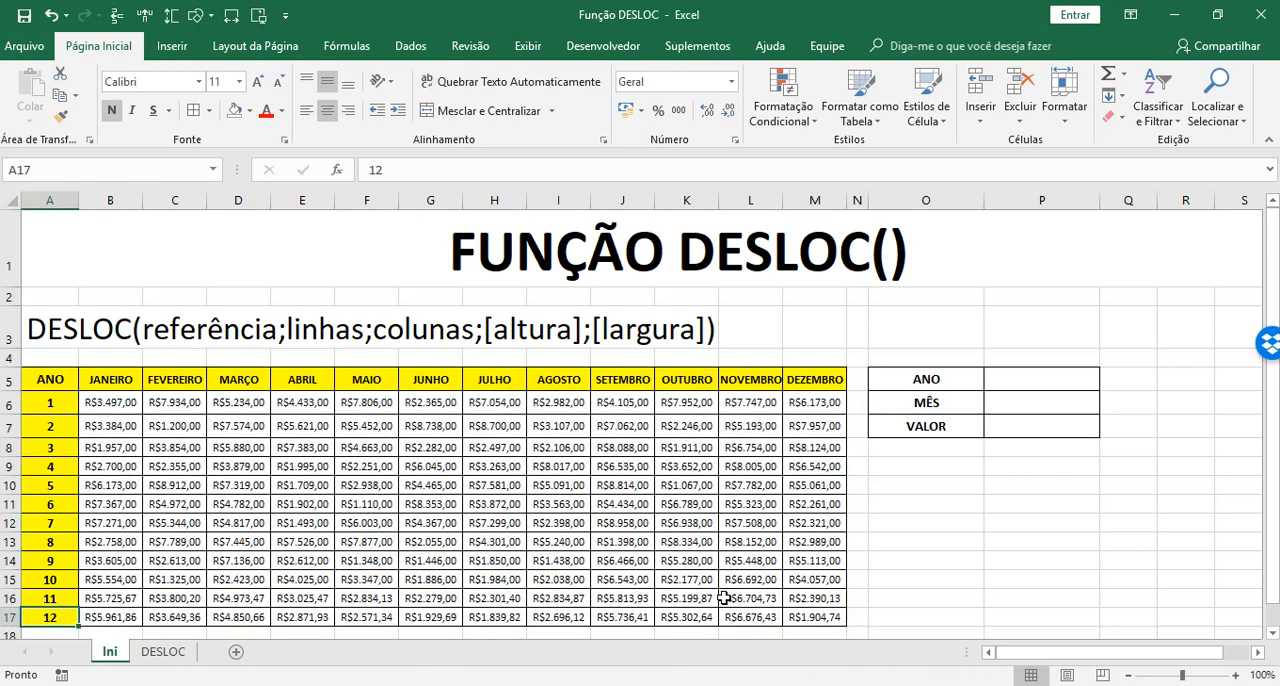
# Examine how a month header and a year row, such as FEVEREIRO and year 2, locate the value for the VALOR cell
pyautogui.click(1023, 428)
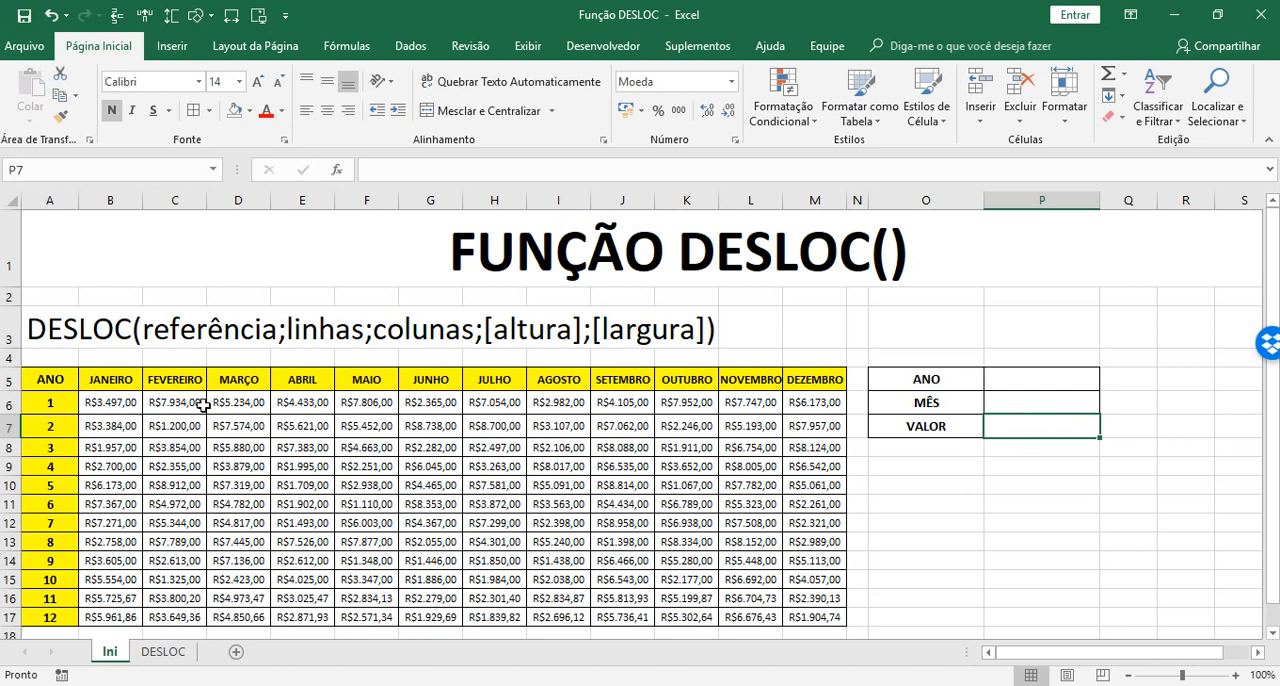
pyautogui.click(168, 383)
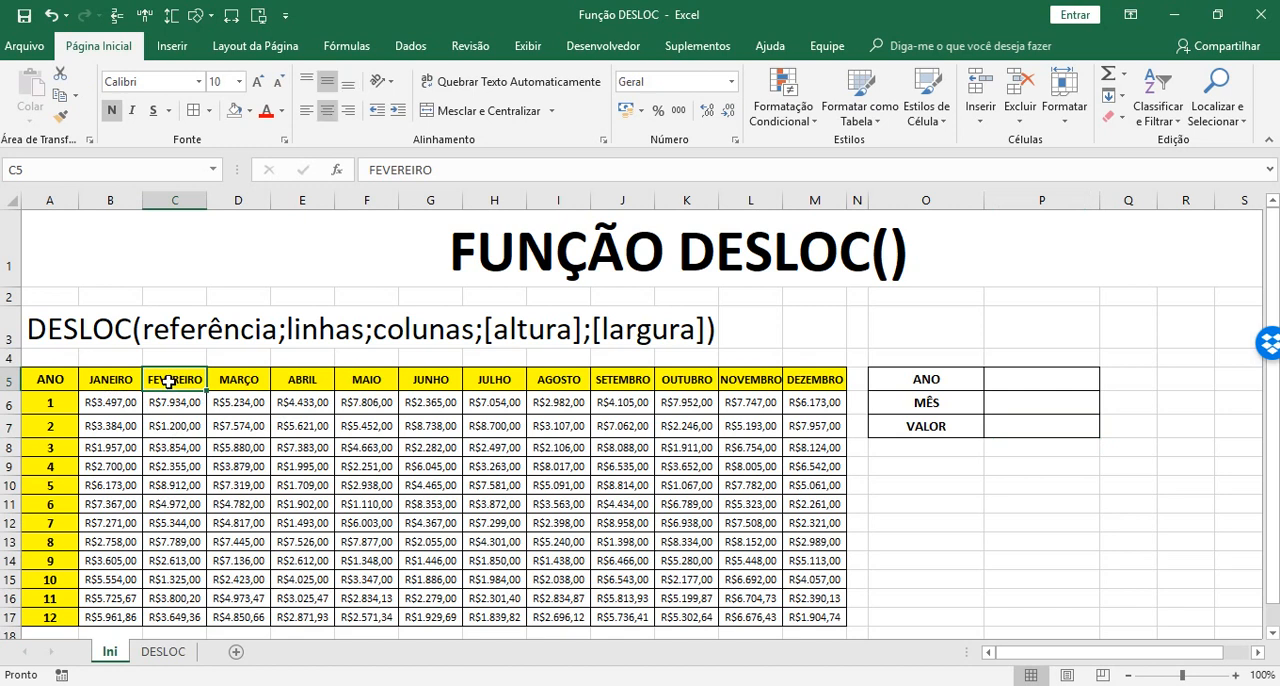
pyautogui.click(39, 429)
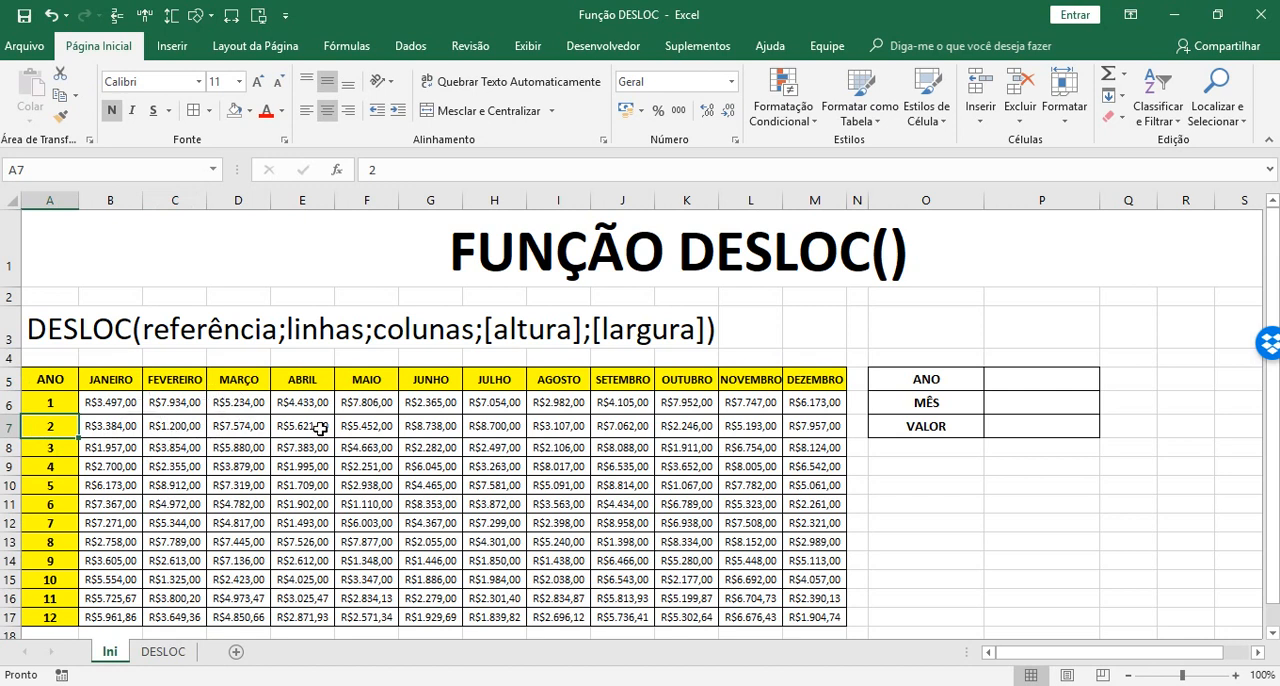
pyautogui.click(179, 381)
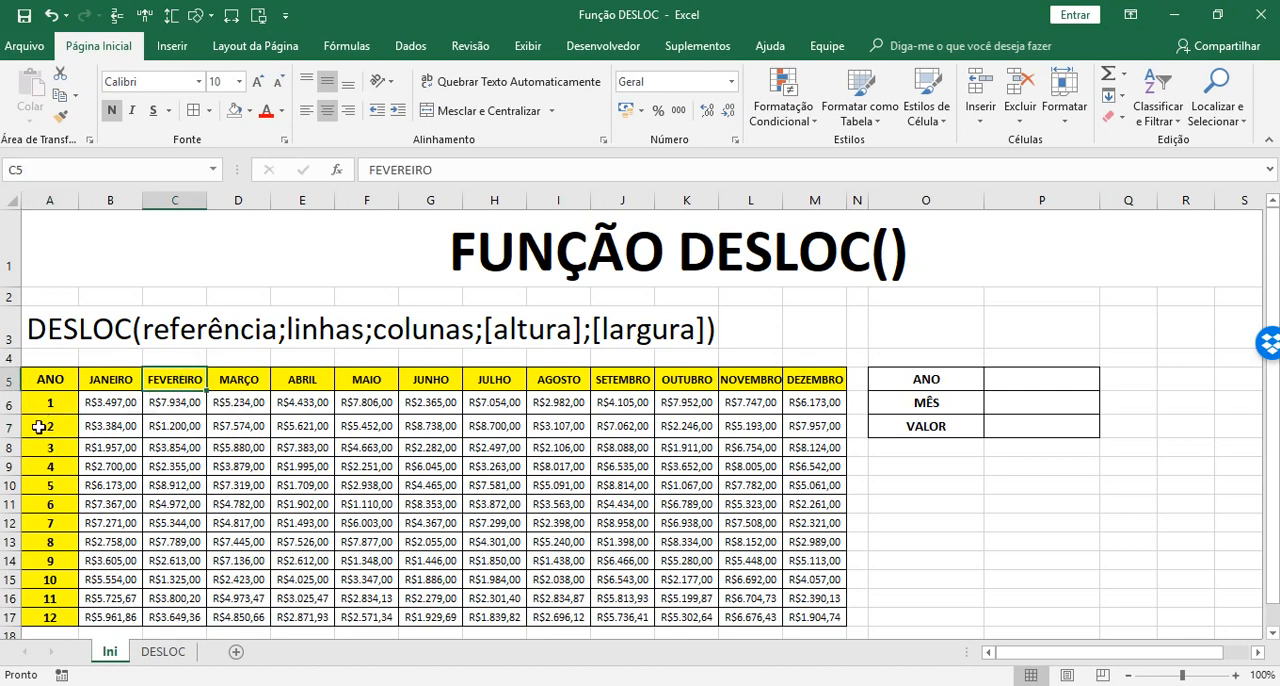
pyautogui.click(38, 427)
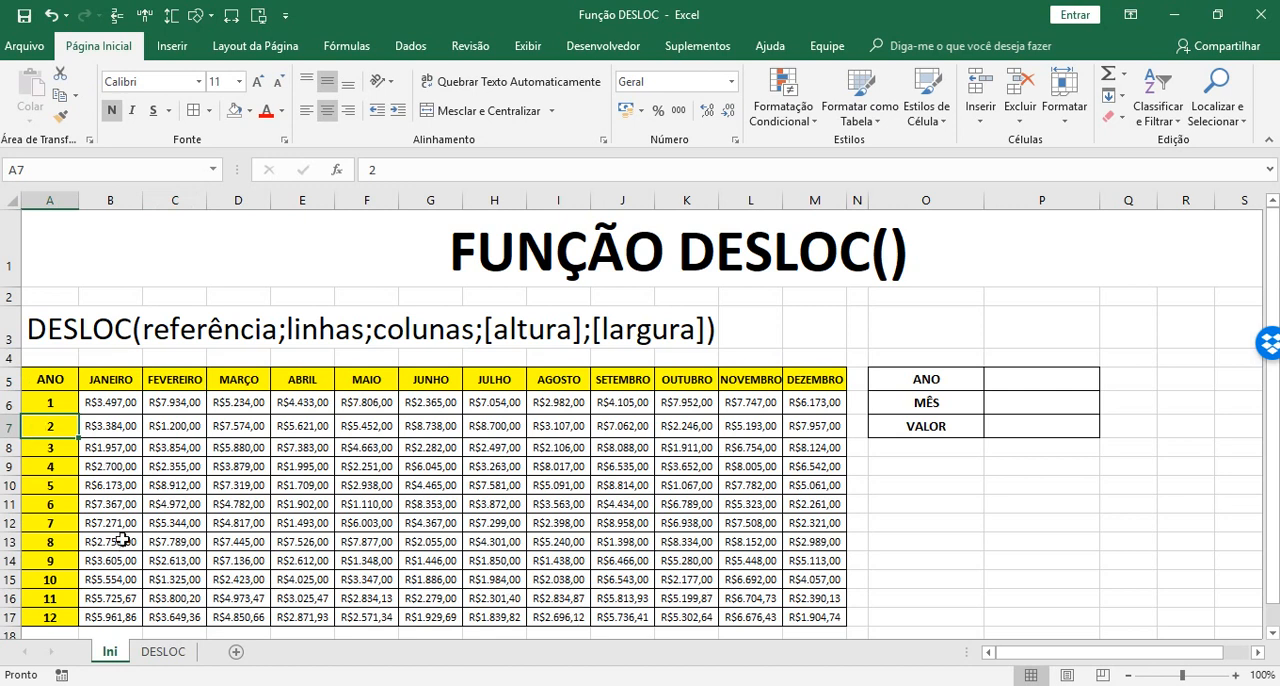
pyautogui.click(112, 432)
pyautogui.click(190, 428)
pyautogui.click(228, 430)
pyautogui.click(312, 422)
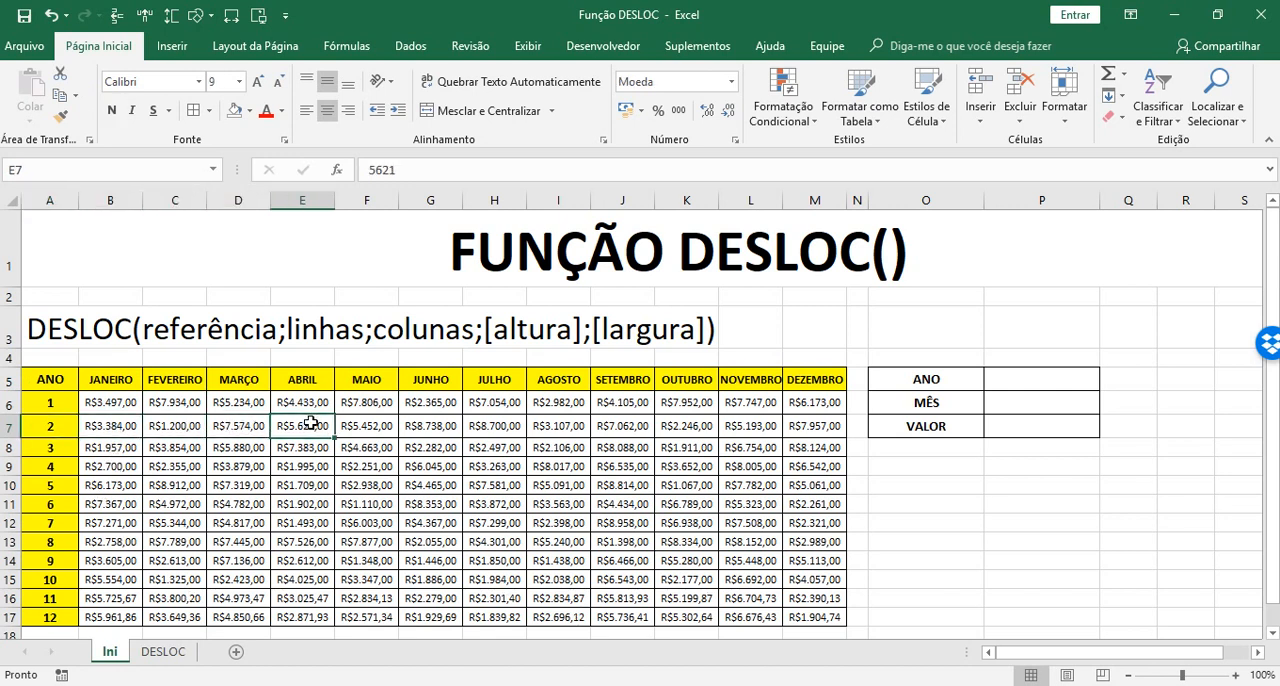
pyautogui.click(1054, 422)
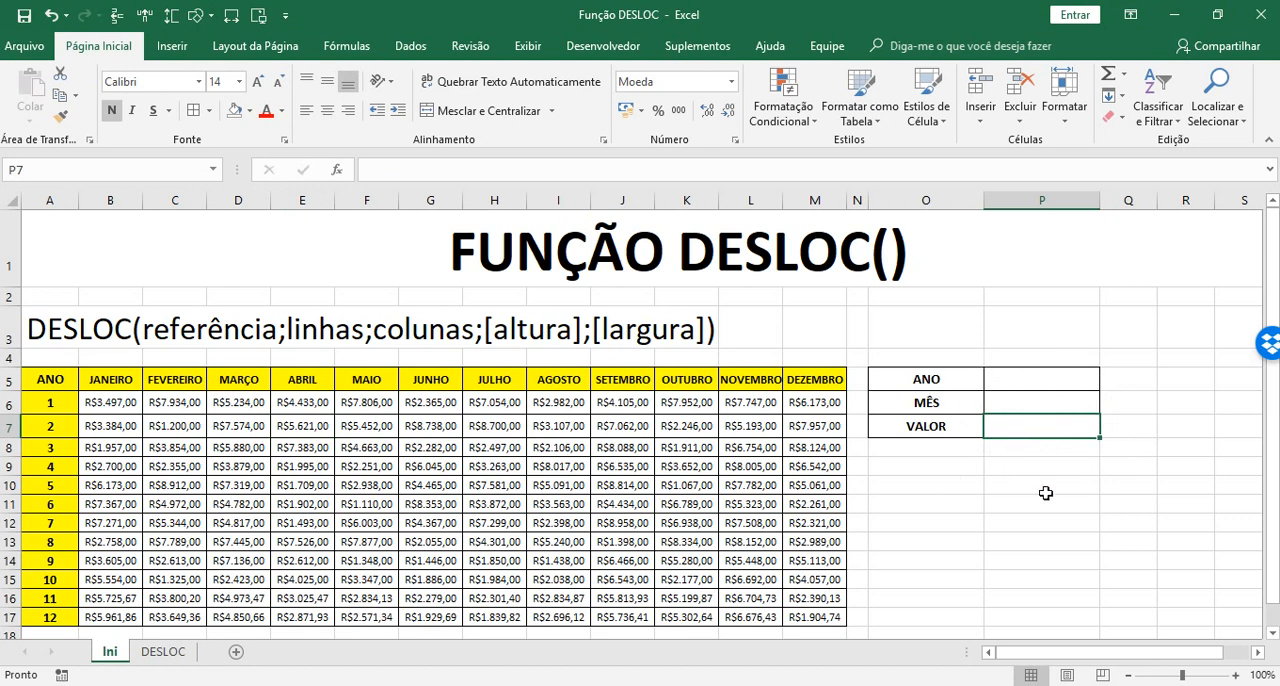
# Enter 1 as the ANO search value in cell P5
pyautogui.click(1026, 377)
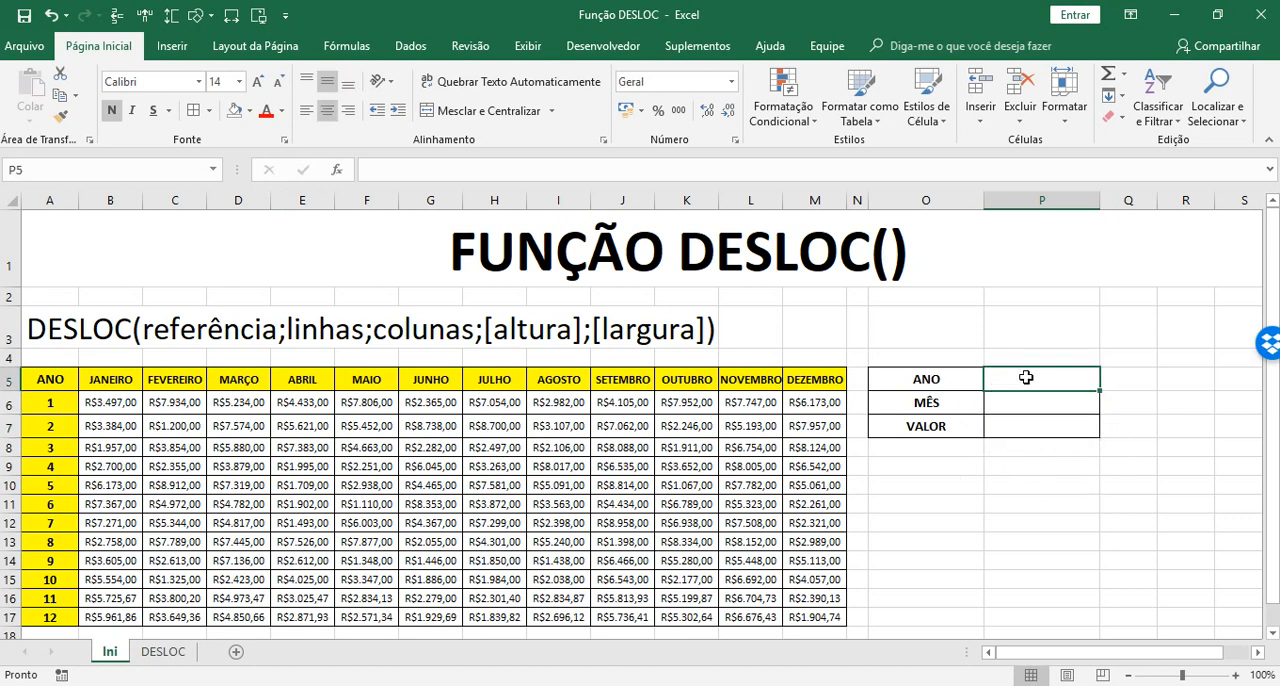
pyautogui.write('1')
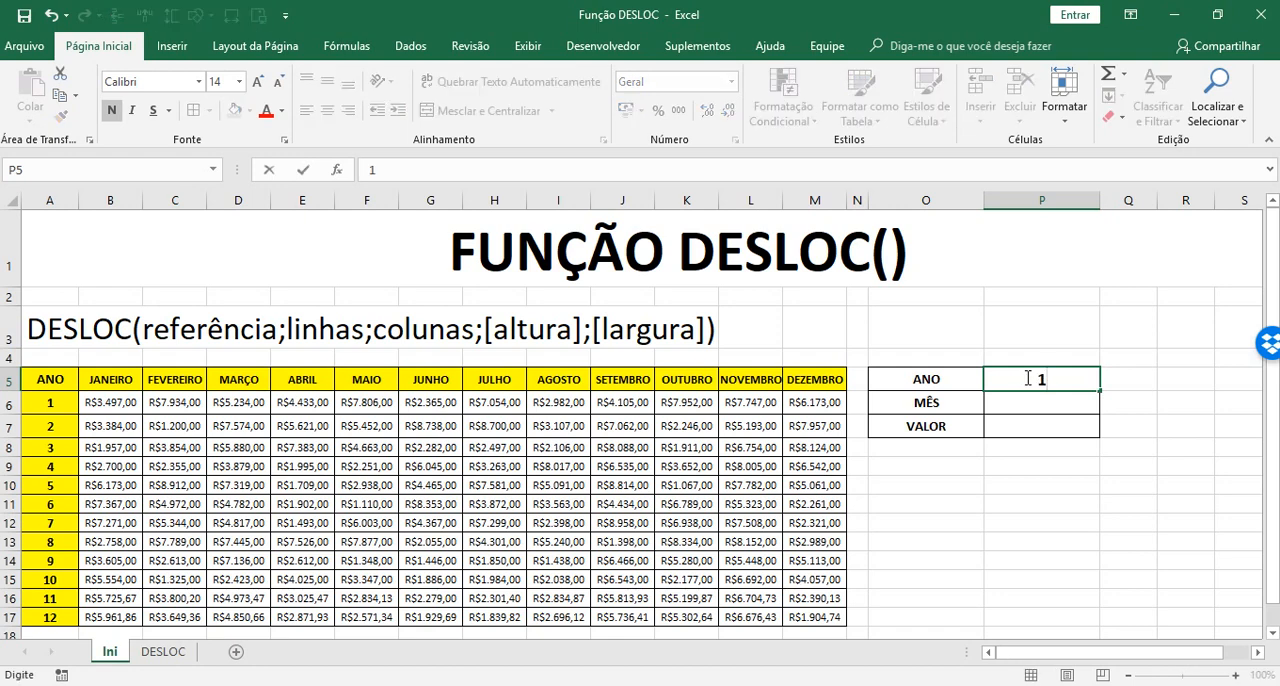
pyautogui.press('Return')
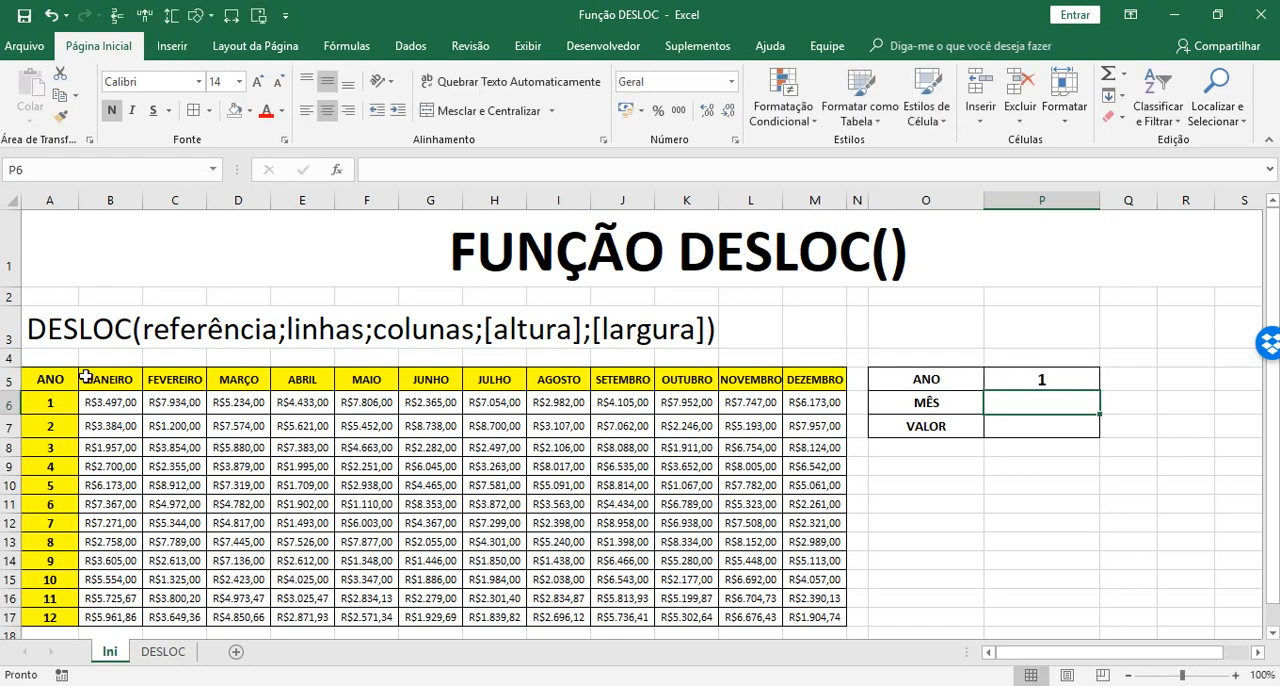
# Enter 1 as the MÊS search value in cell P6 and check the matching table value in B6
pyautogui.write('1')
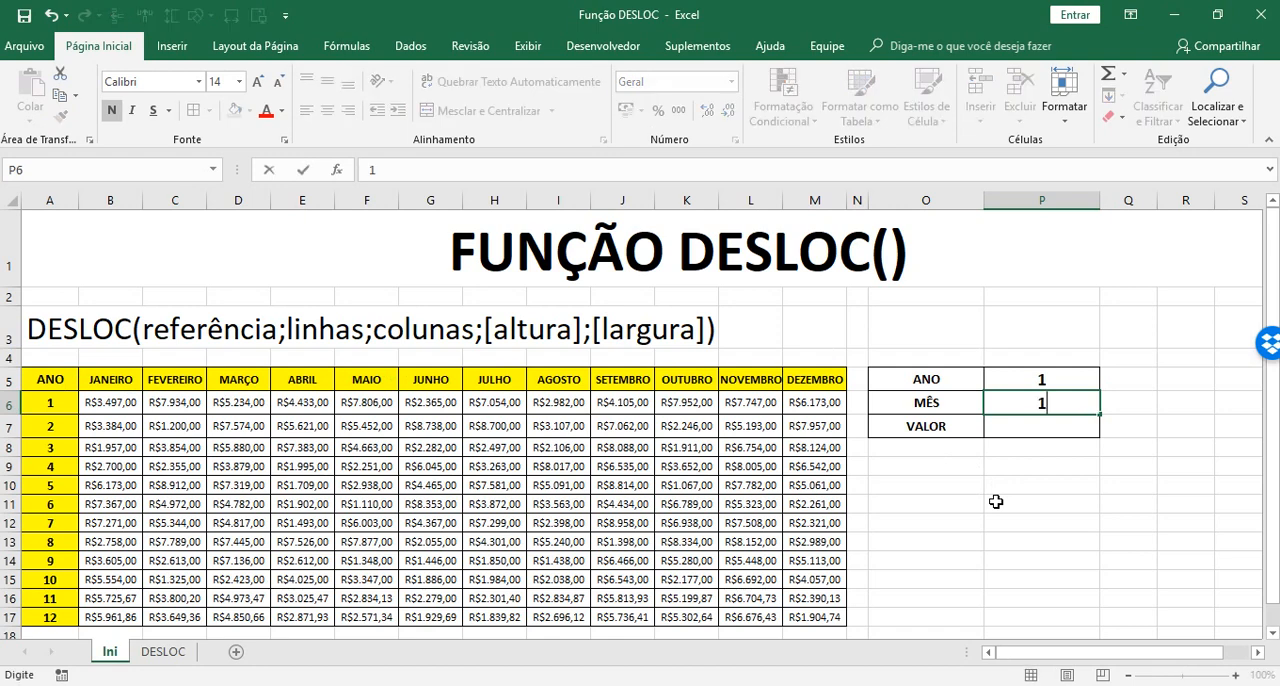
pyautogui.press('Return')
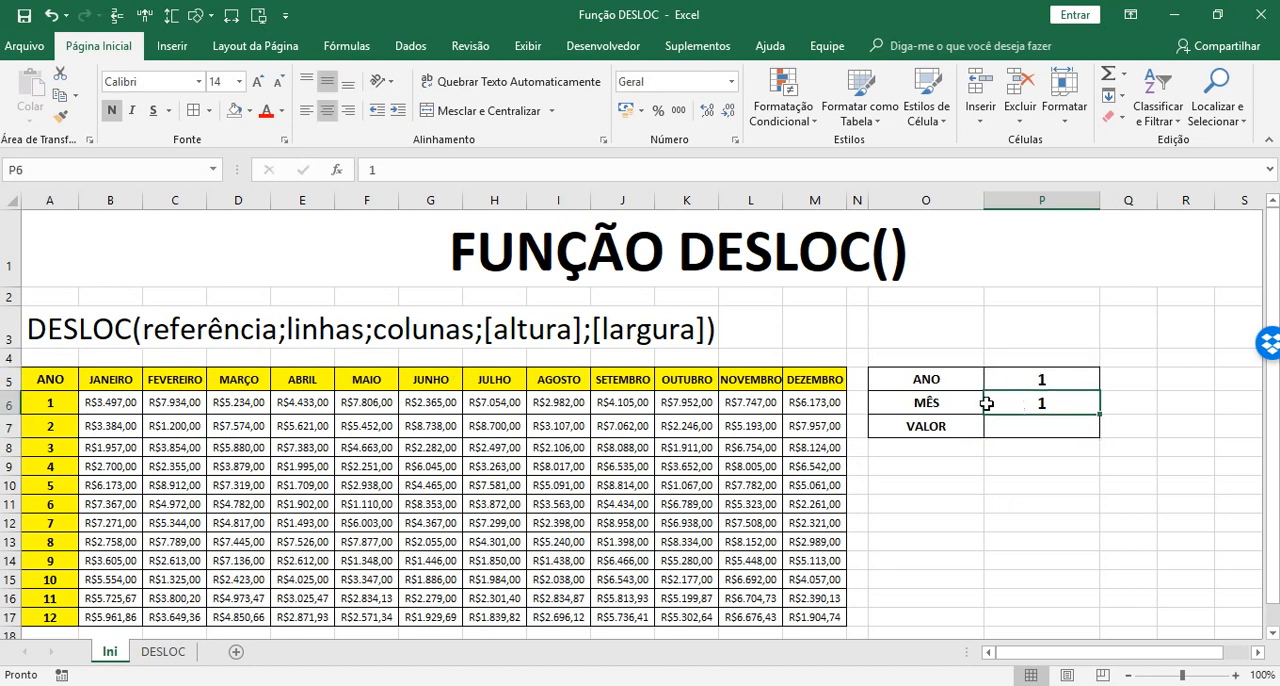
pyautogui.click(122, 402)
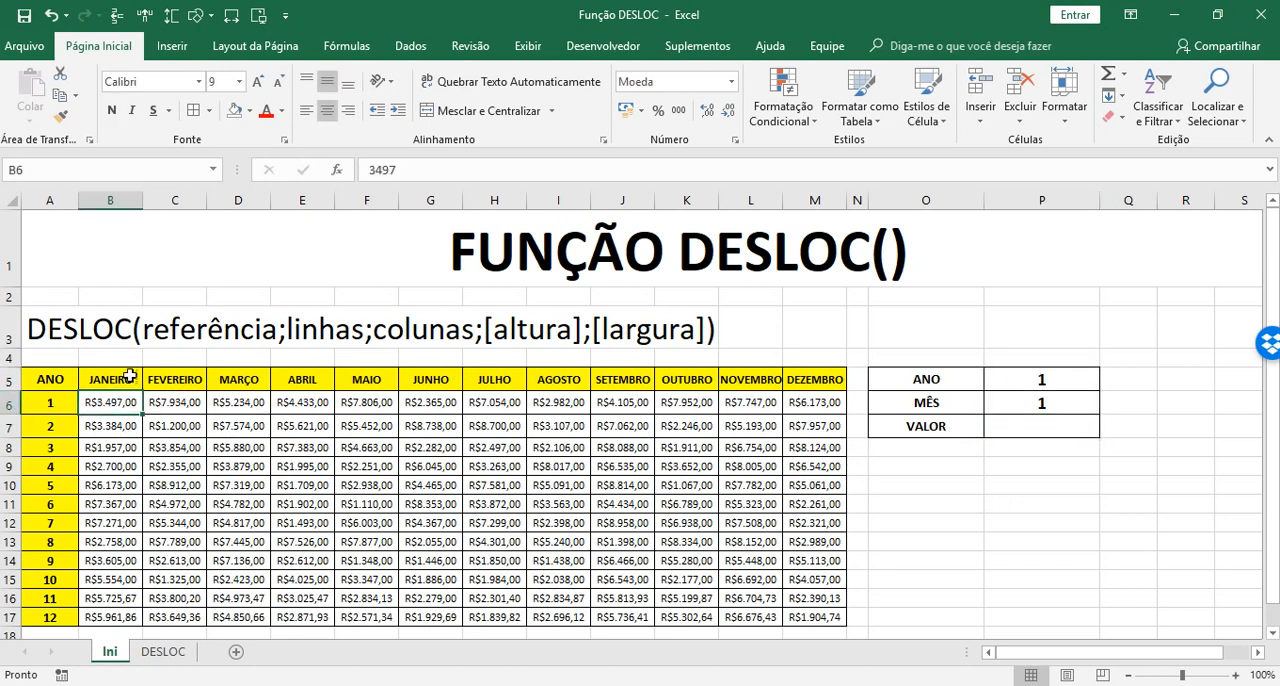
pyautogui.click(80, 404)
pyautogui.click(104, 398)
# Start a DESLOC formula in the VALOR cell P7 with B6 as the reference and P5 as the row offset
pyautogui.click(1056, 428)
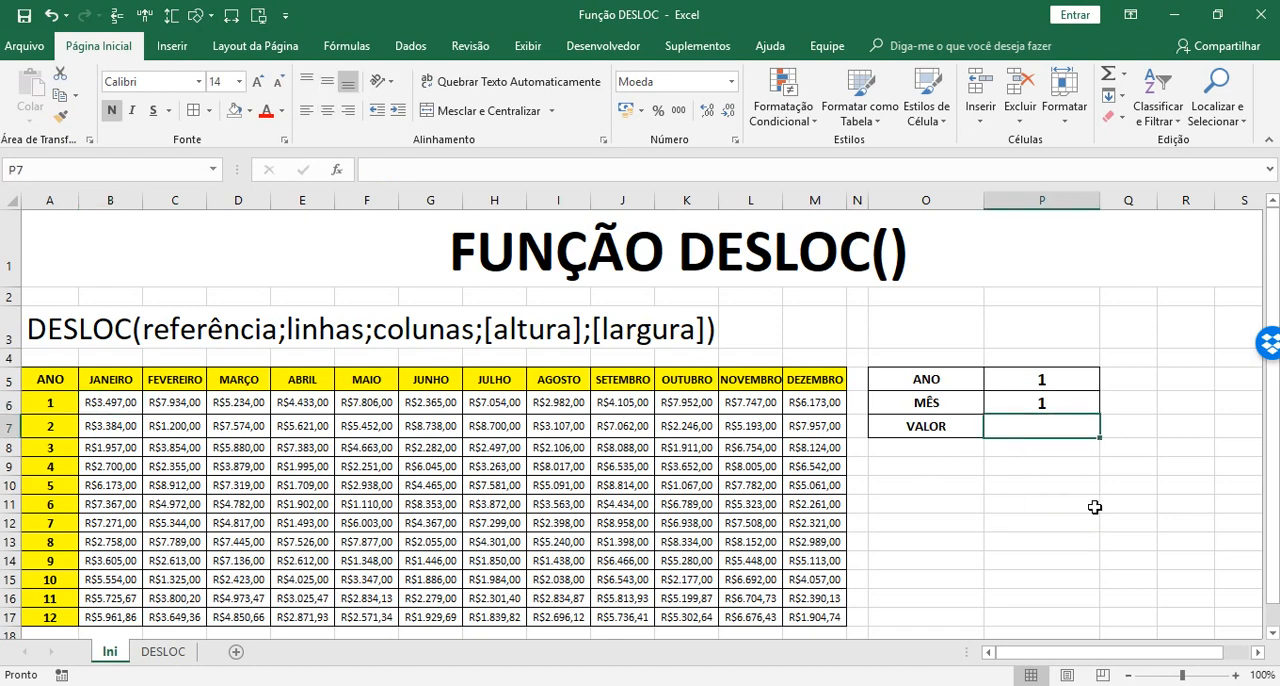
pyautogui.write('=desloc')
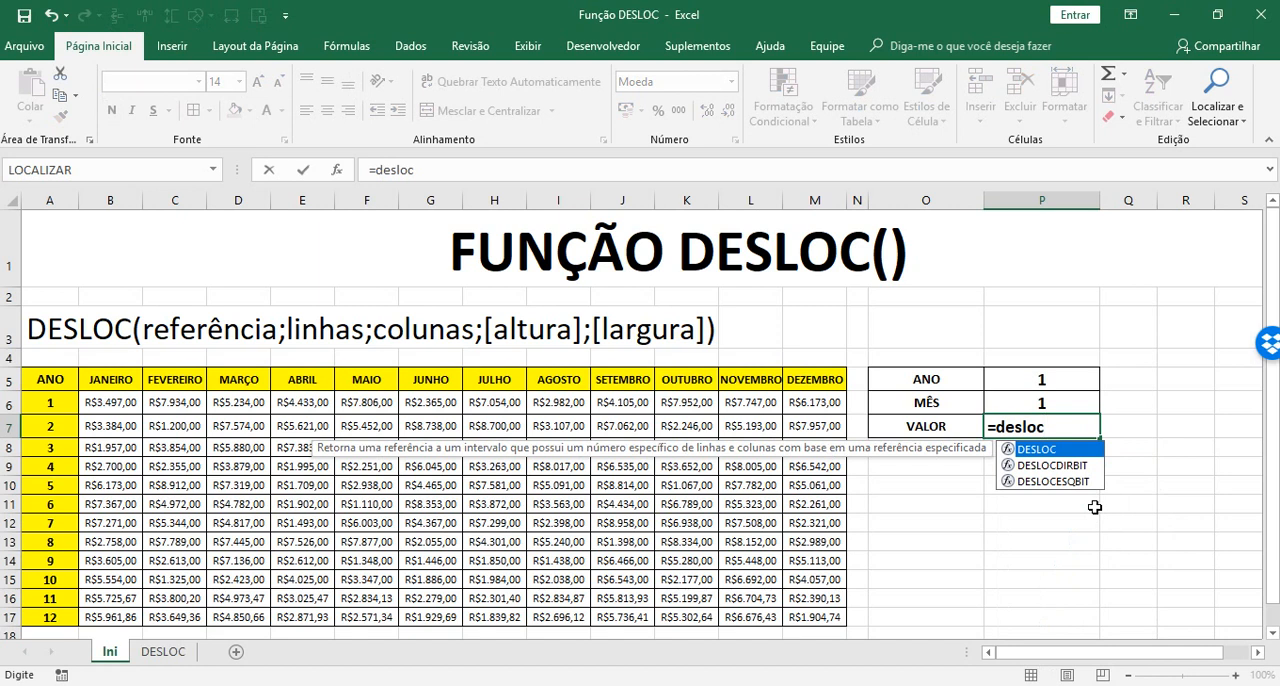
pyautogui.press('Tab')
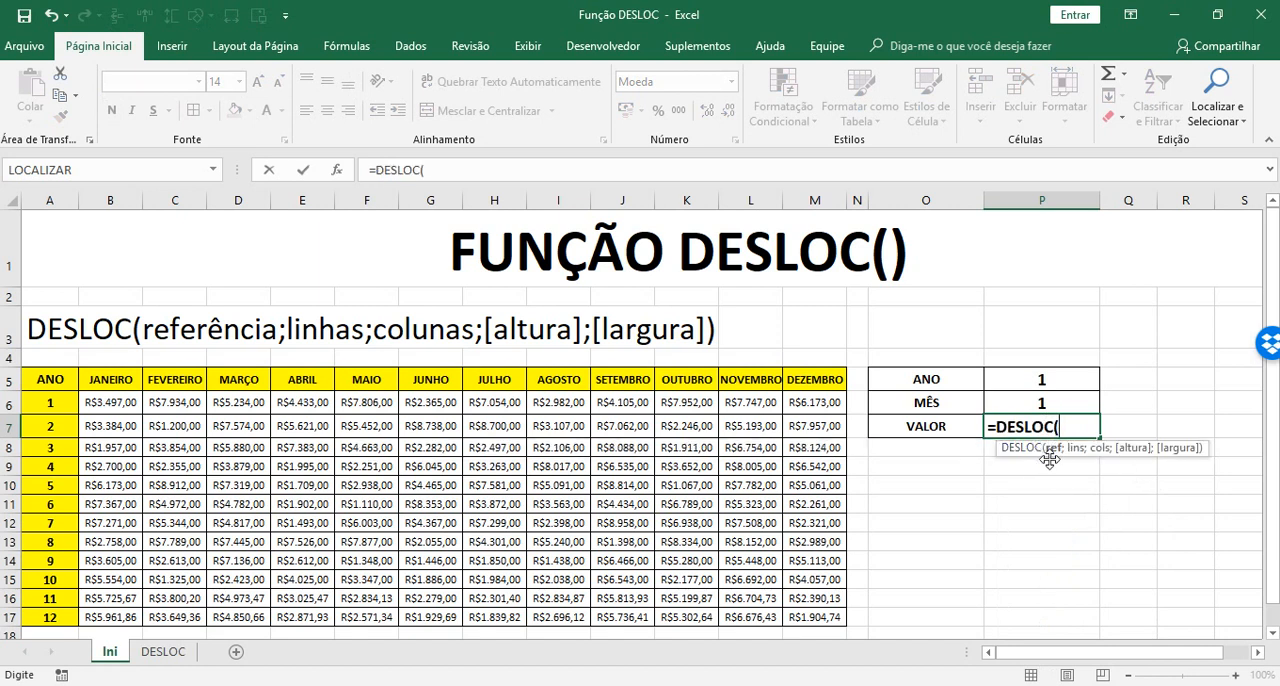
pyautogui.click(102, 403)
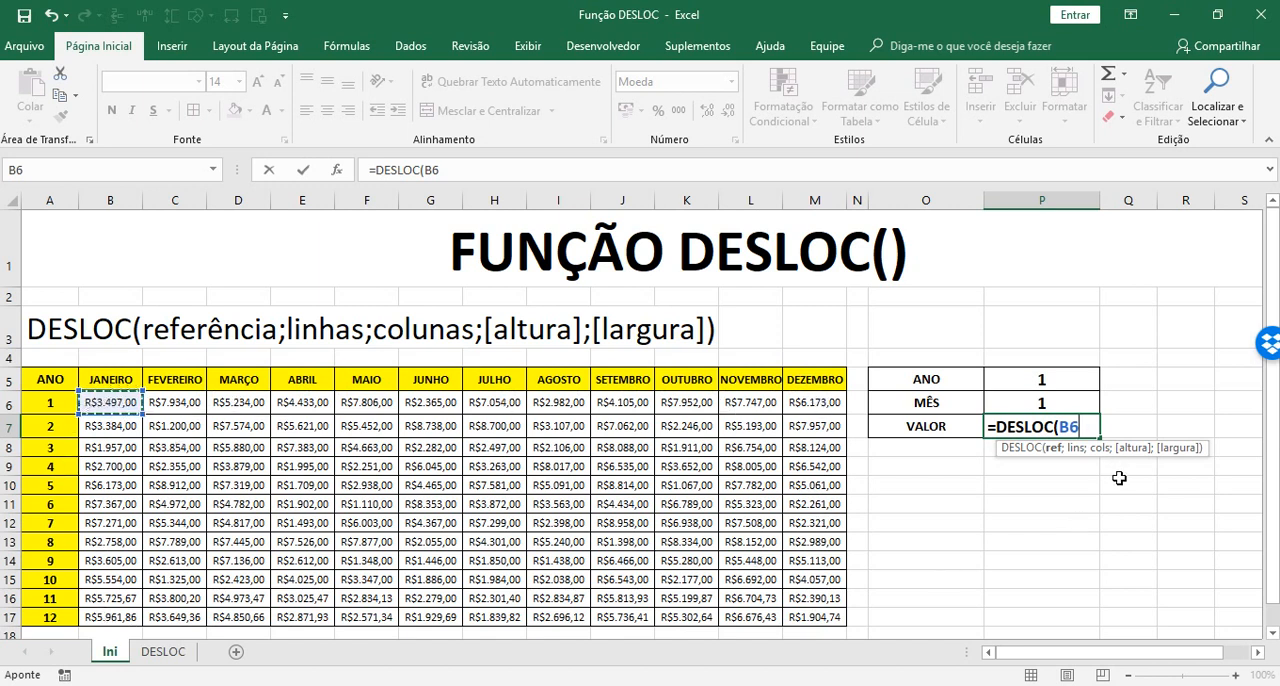
pyautogui.write(';')
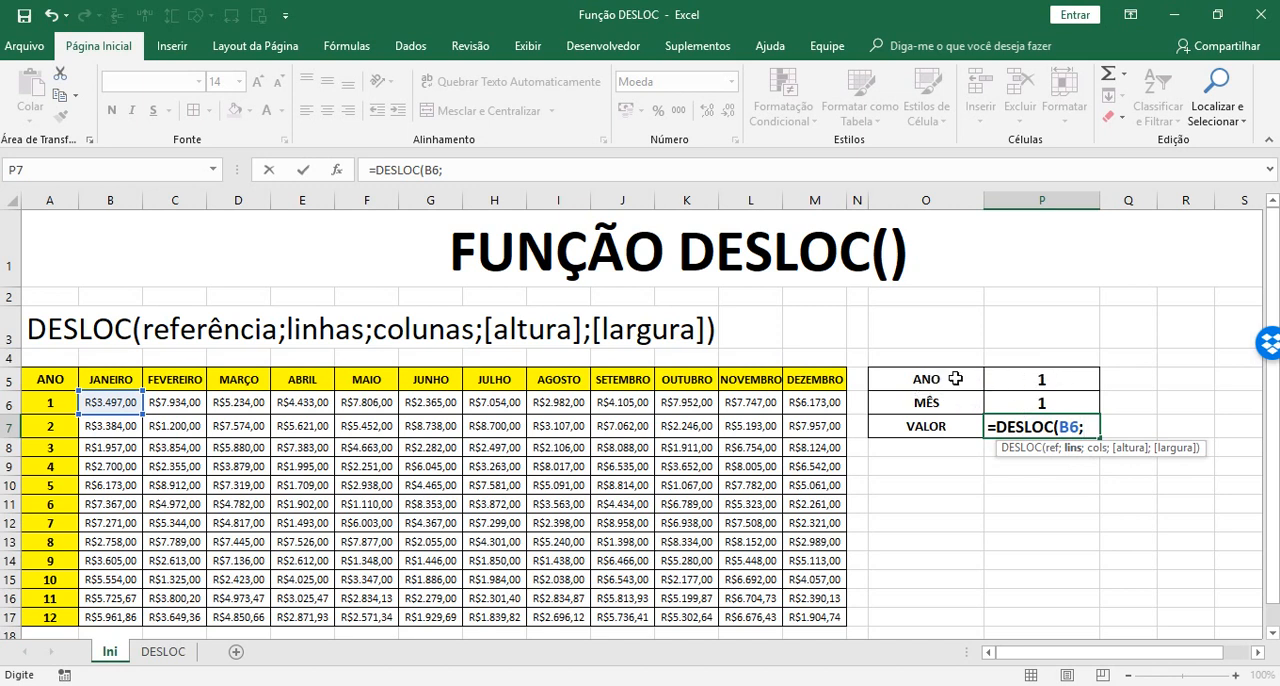
pyautogui.click(1021, 378)
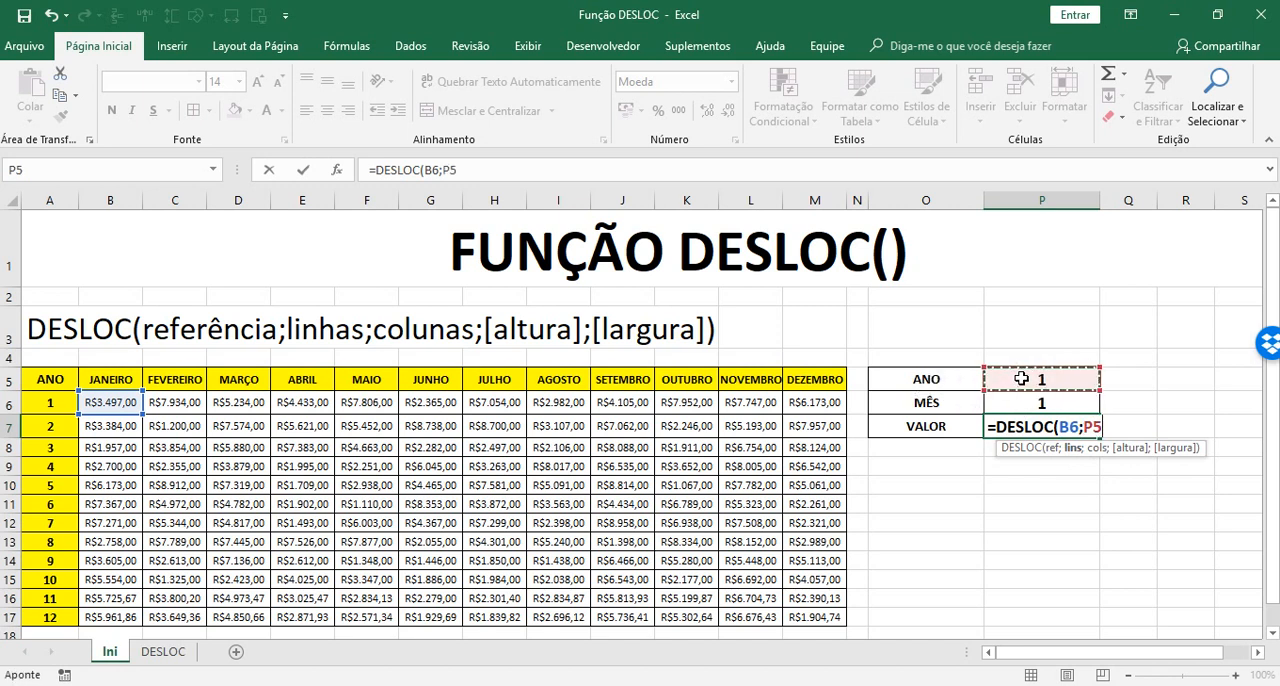
pyautogui.write(';')
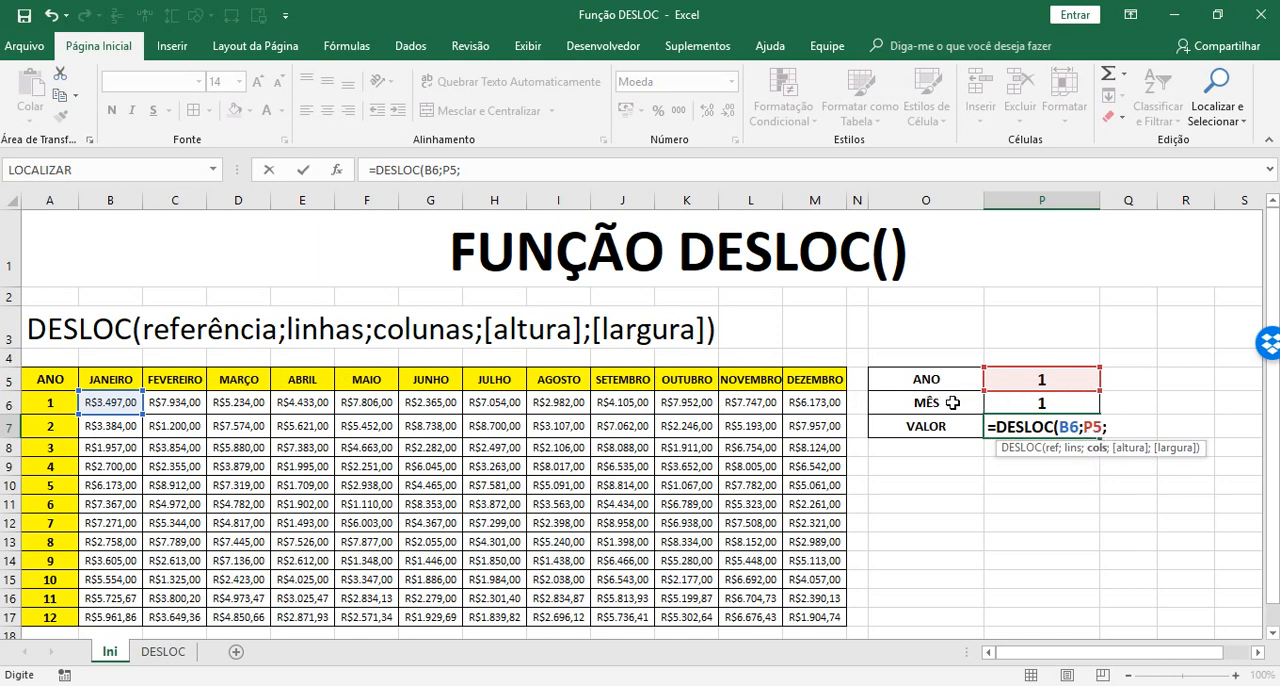
# Complete the DESLOC formula with P6 as the column offset, height 1 and width 1
pyautogui.click(1041, 404)
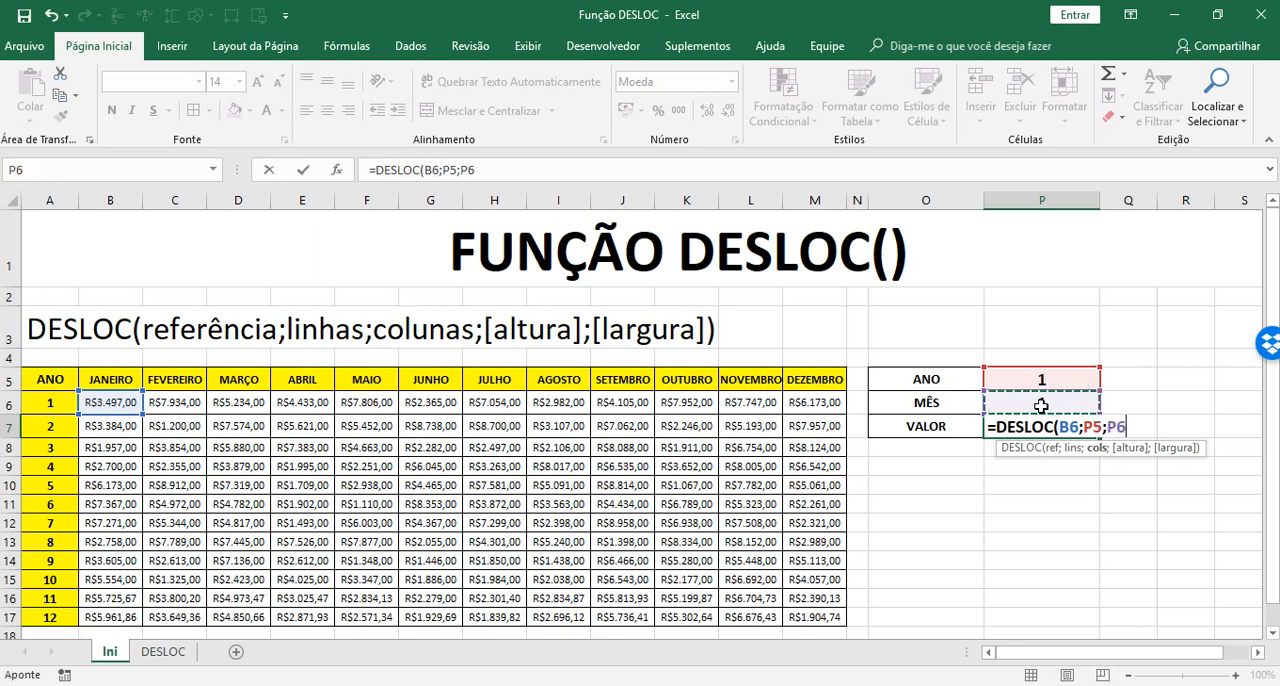
pyautogui.write(';')
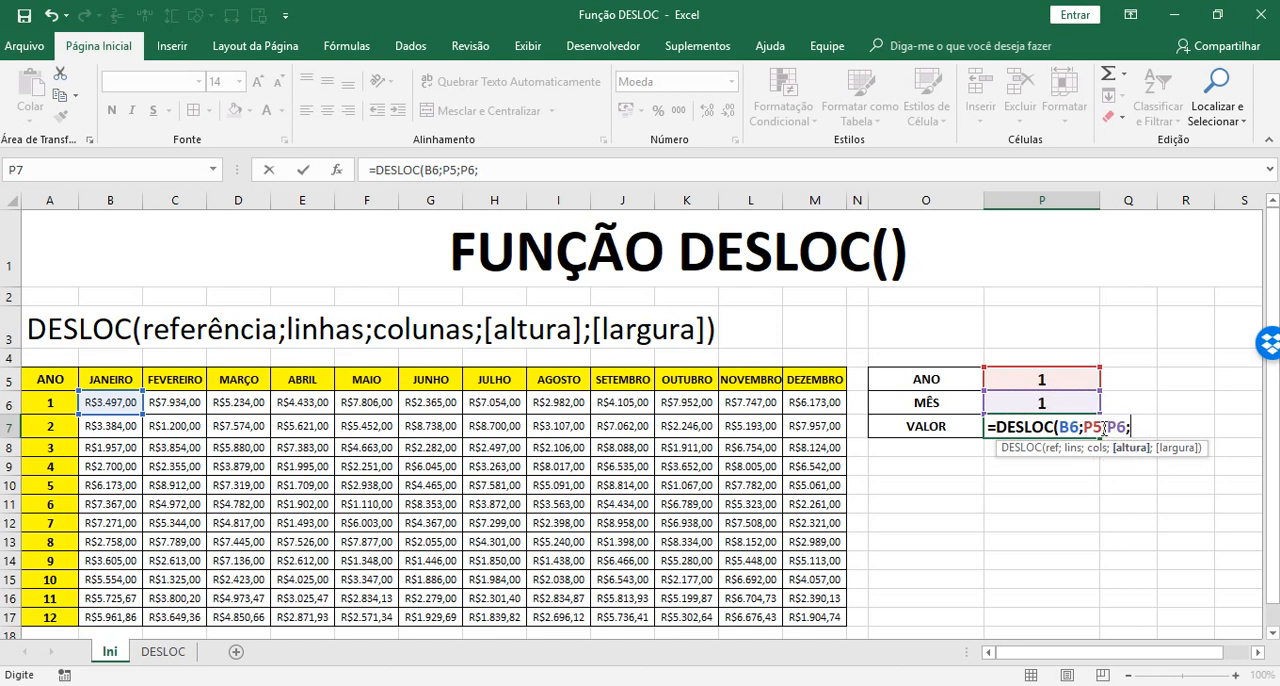
pyautogui.press('BackSpace')
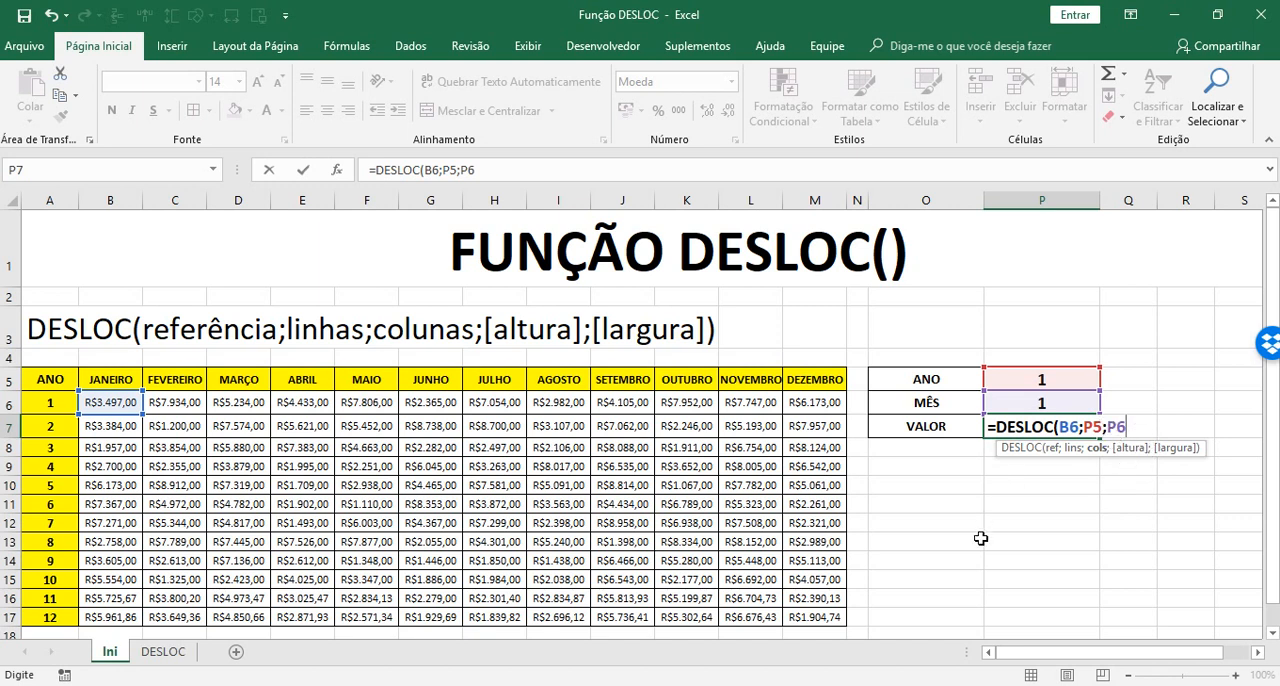
pyautogui.write(';1')
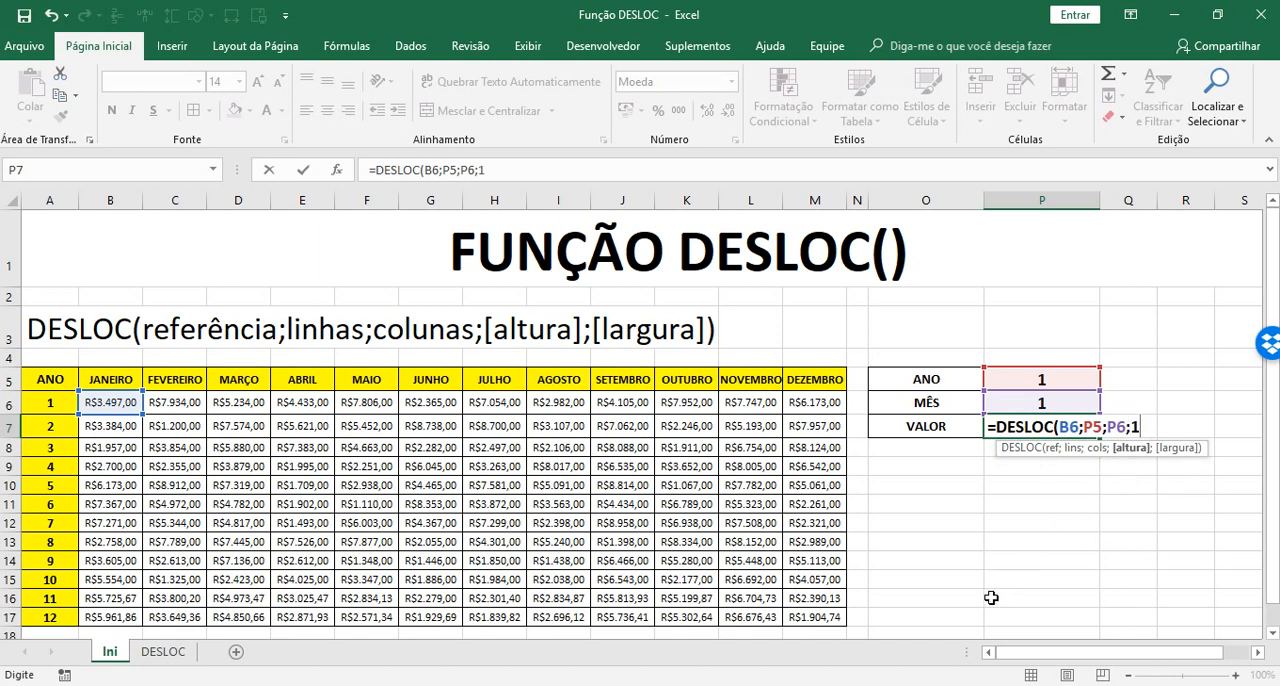
pyautogui.write(';1')
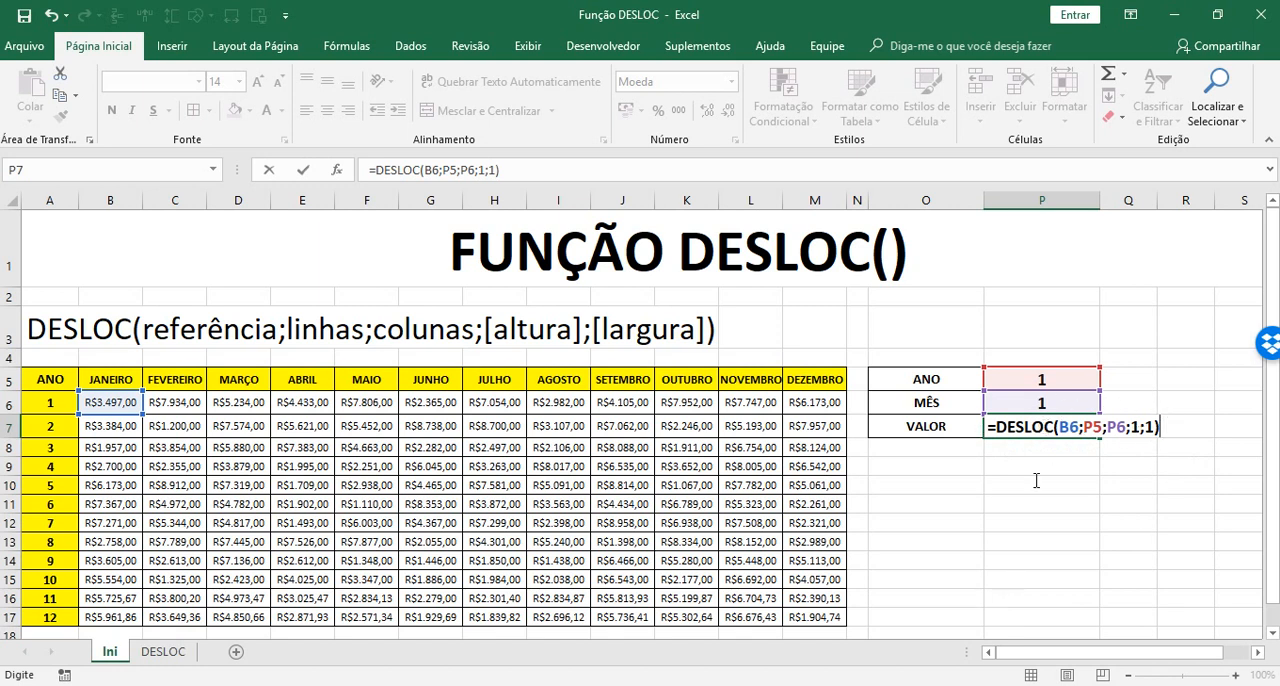
pyautogui.press('Return')
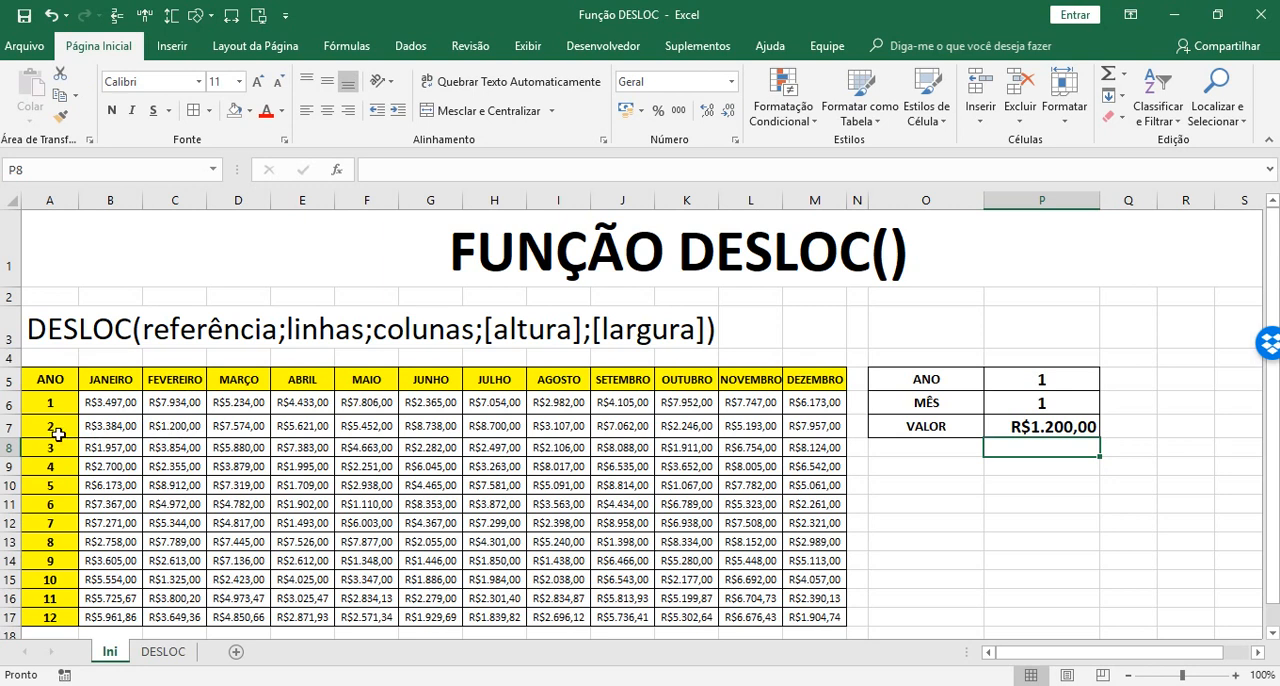
# Compare cells C7, B6 and A5, and change the reference of the DESLOC formula in P7 to the ANO header cell A5
pyautogui.click(185, 424)
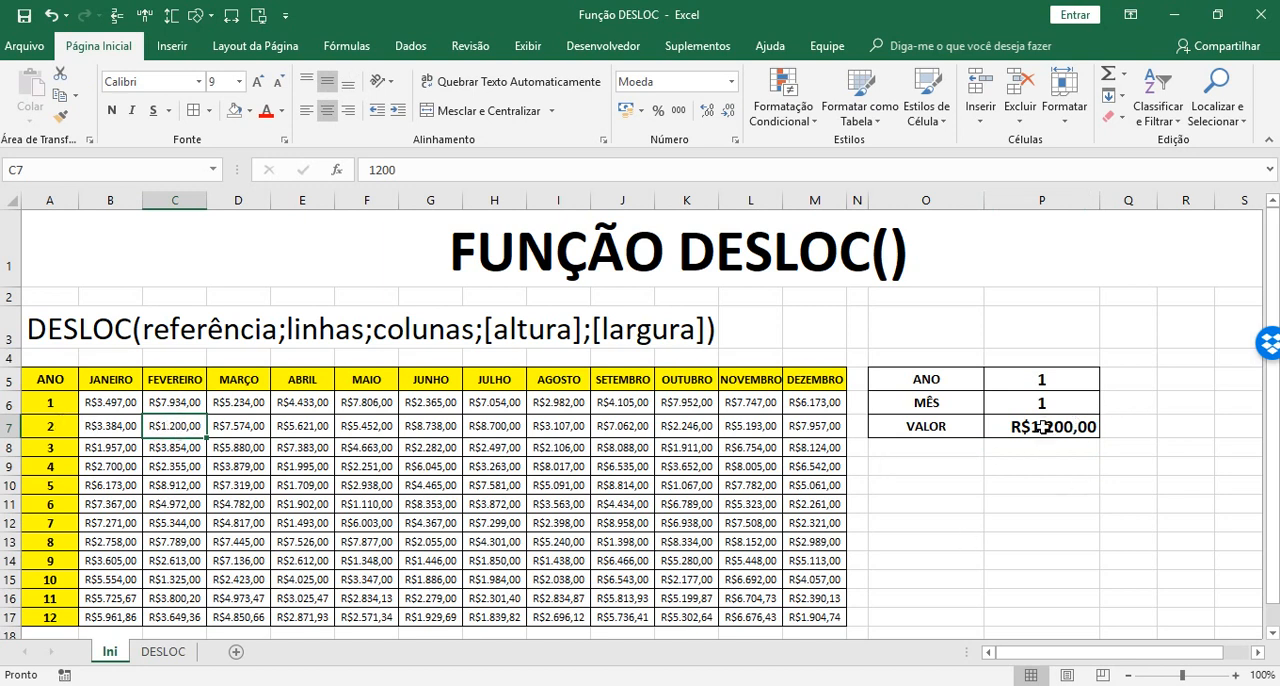
pyautogui.click(109, 403)
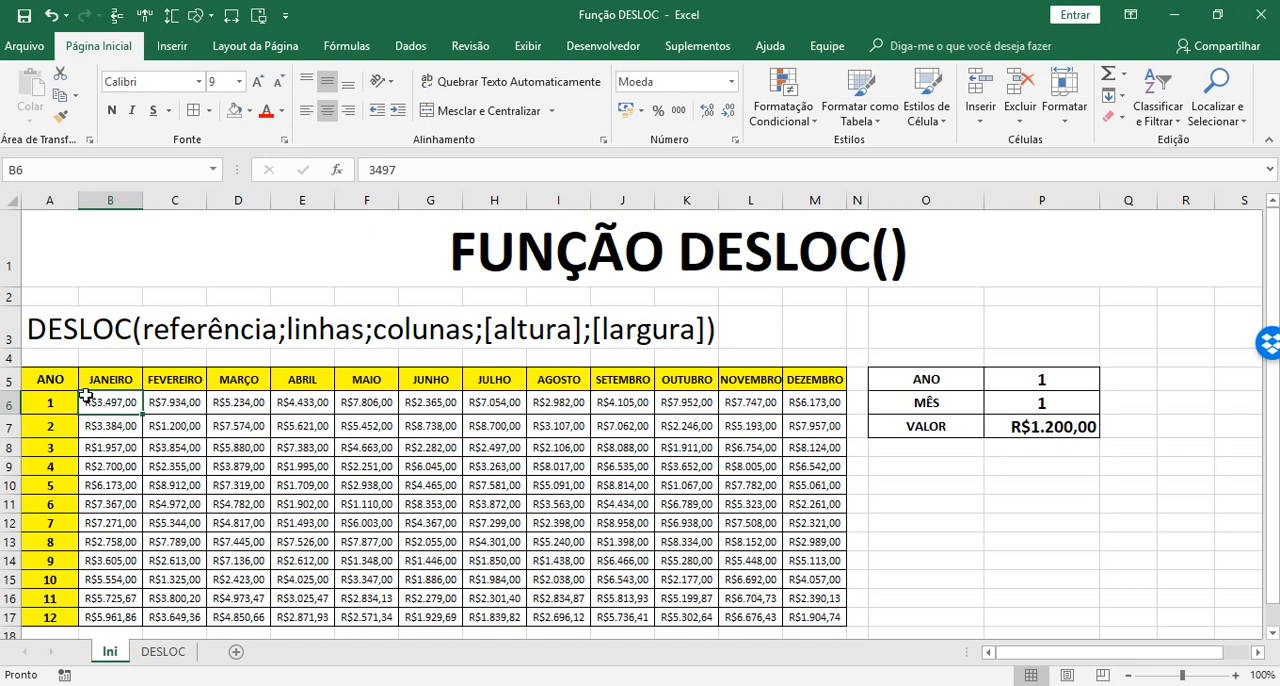
pyautogui.click(38, 378)
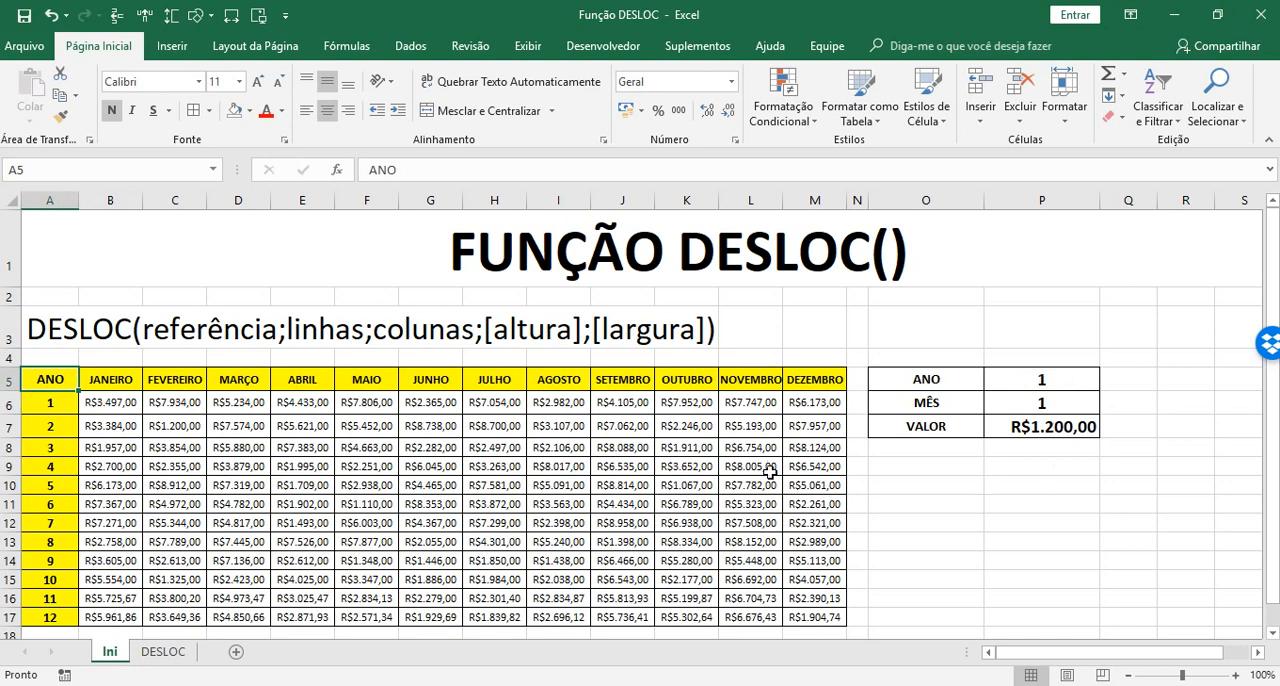
pyautogui.click(1051, 426)
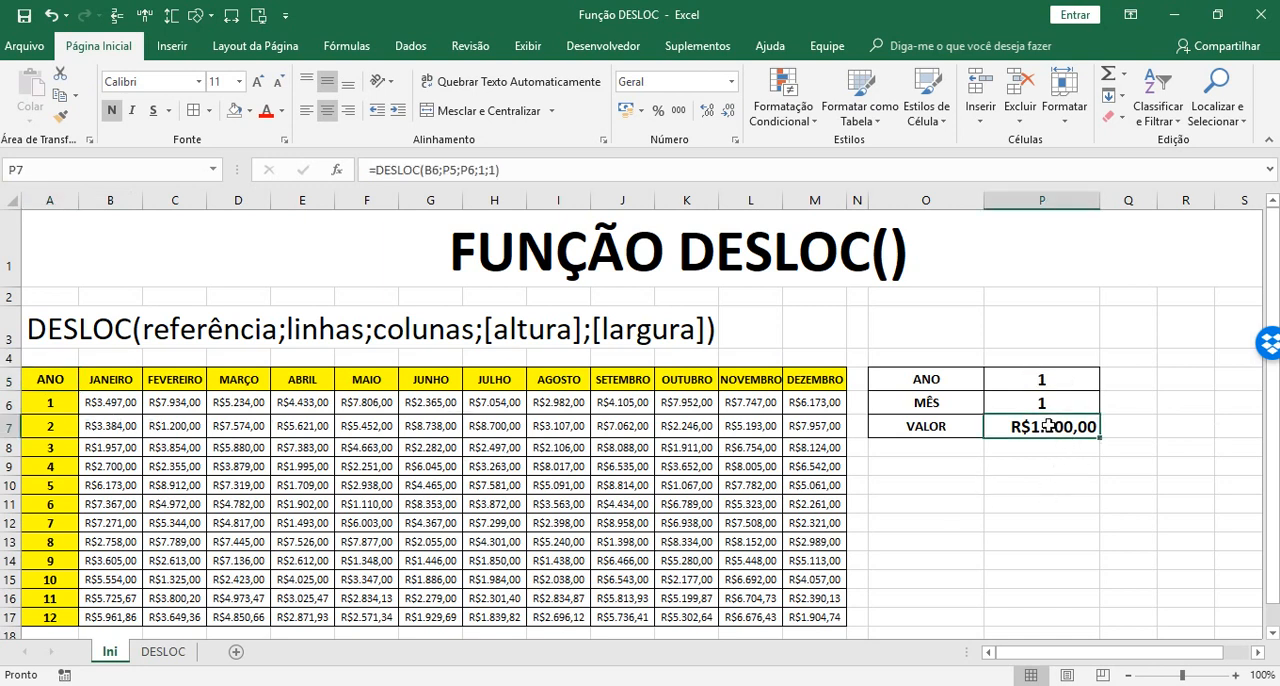
pyautogui.click(437, 172)
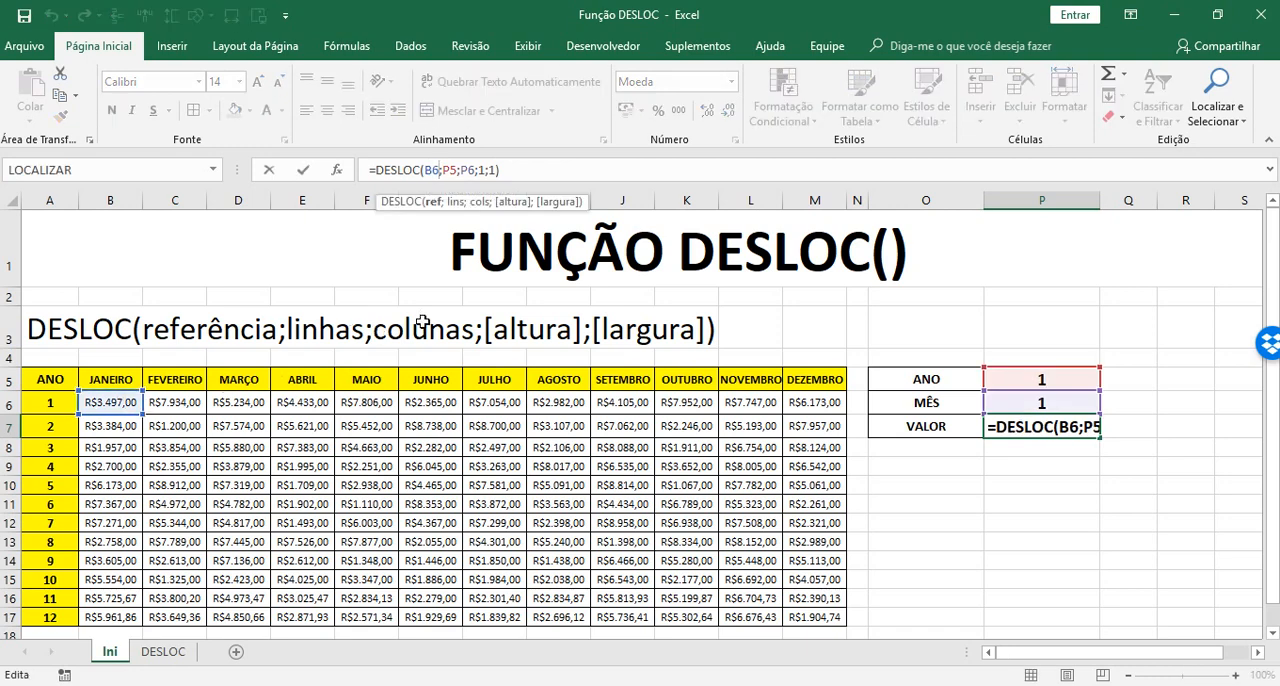
pyautogui.press('BackSpace')
pyautogui.press('BackSpace')
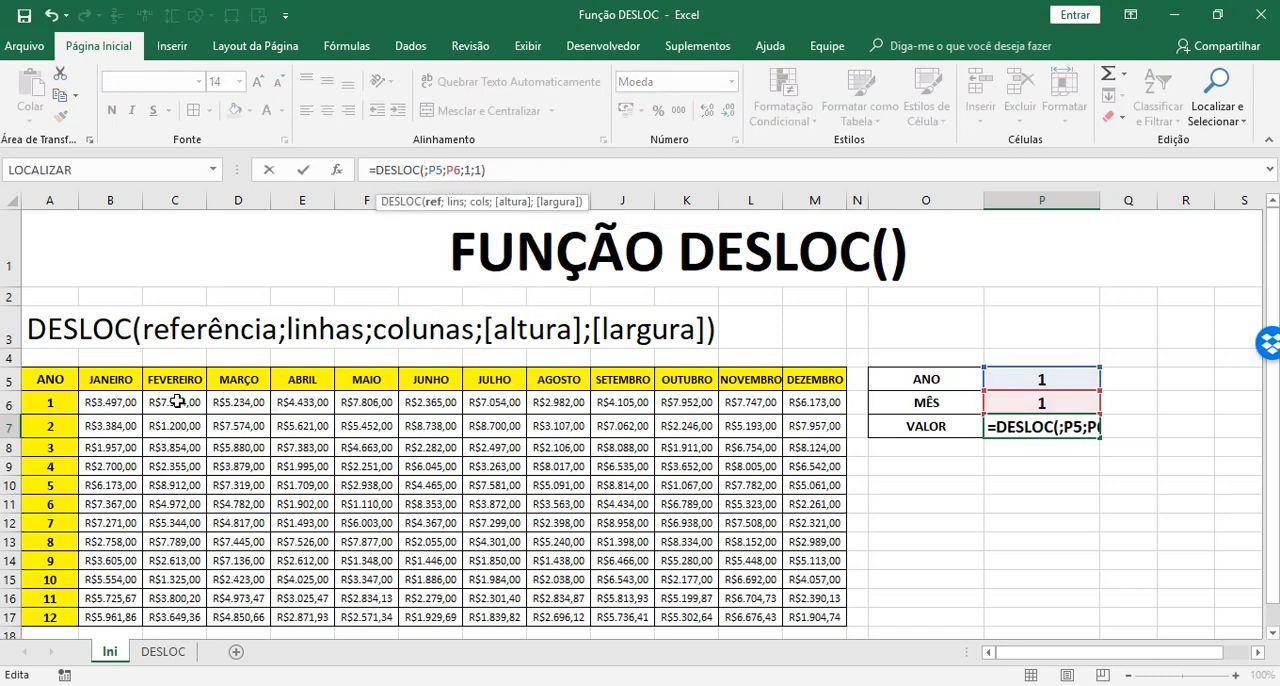
pyautogui.click(48, 377)
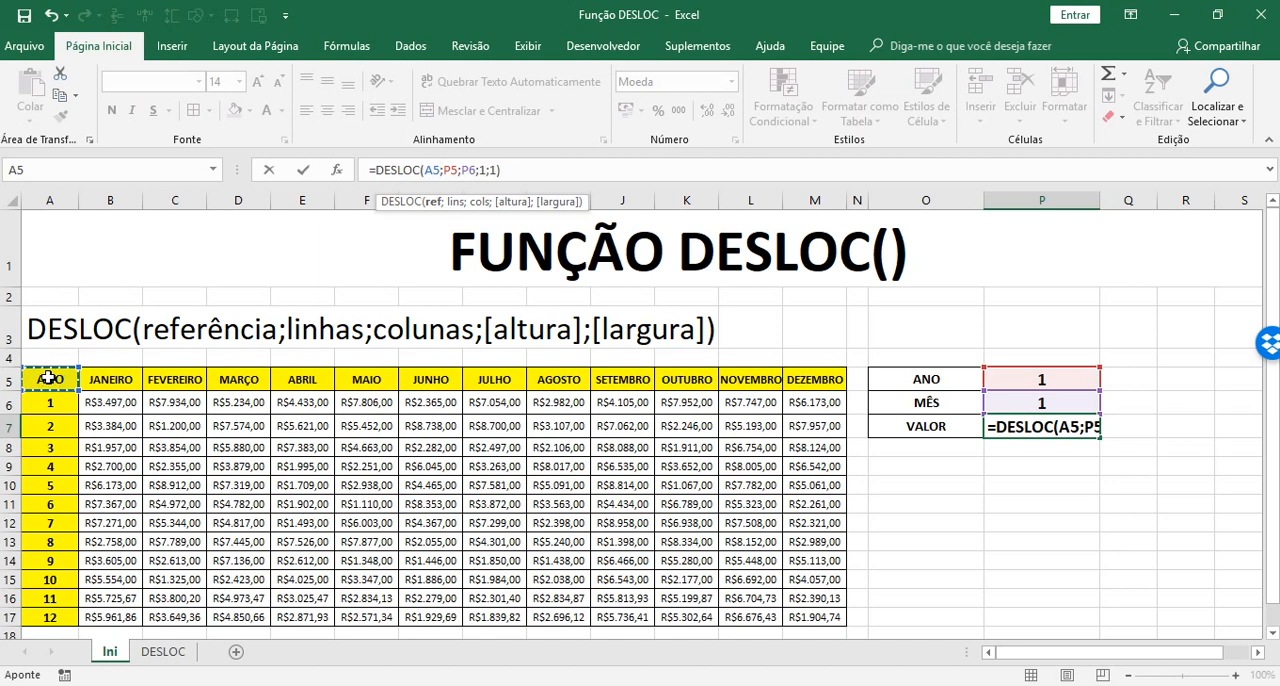
pyautogui.press('Return')
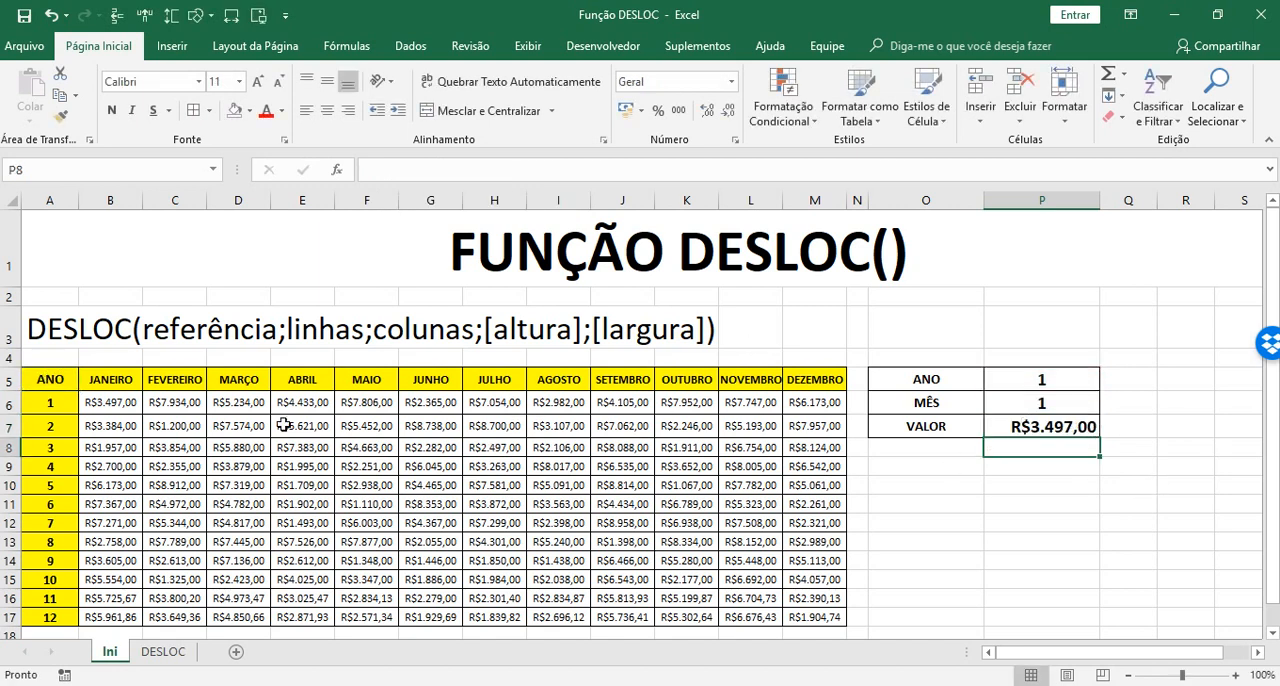
# Trace the offset of one row and one column from the ANO header cell A5 to cell B6
pyautogui.click(50, 381)
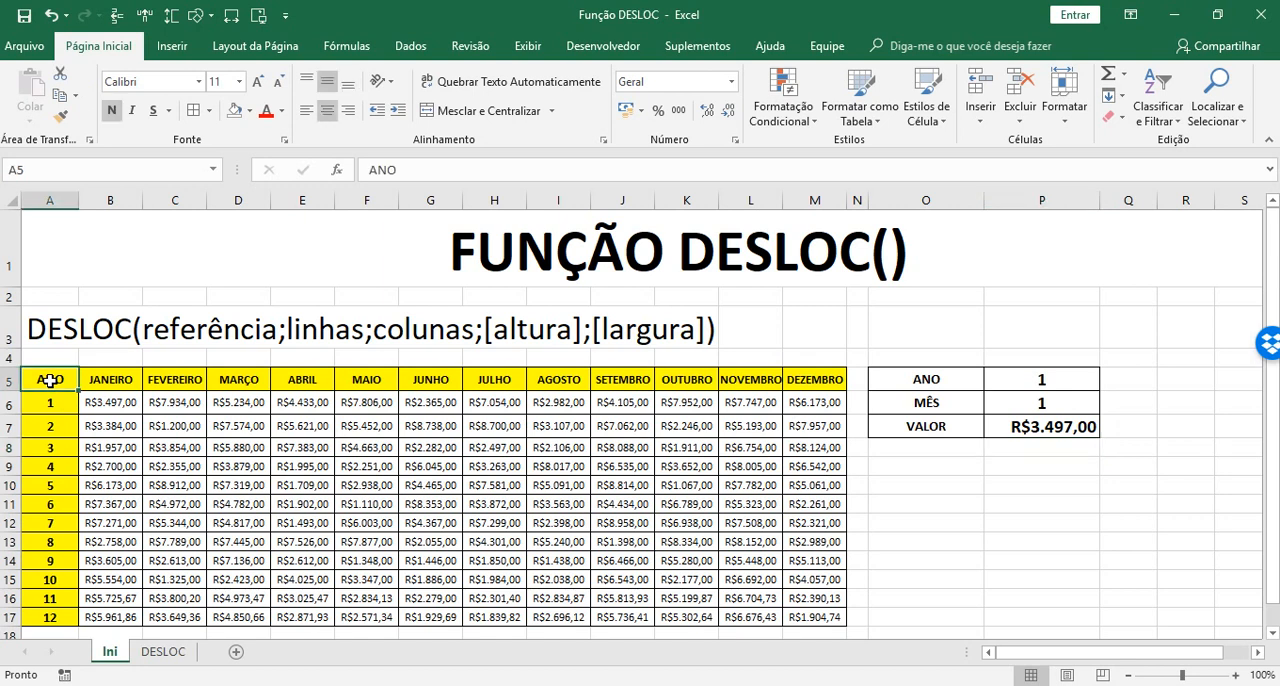
pyautogui.press('Right')
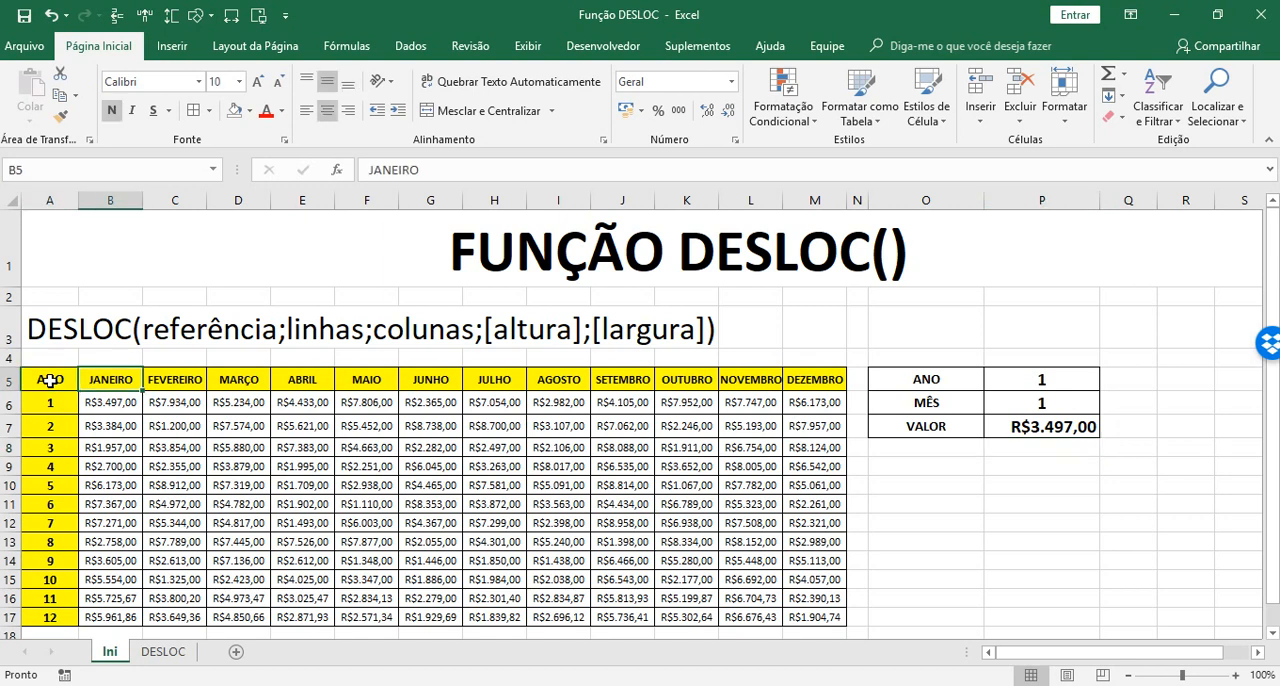
pyautogui.press('Down')
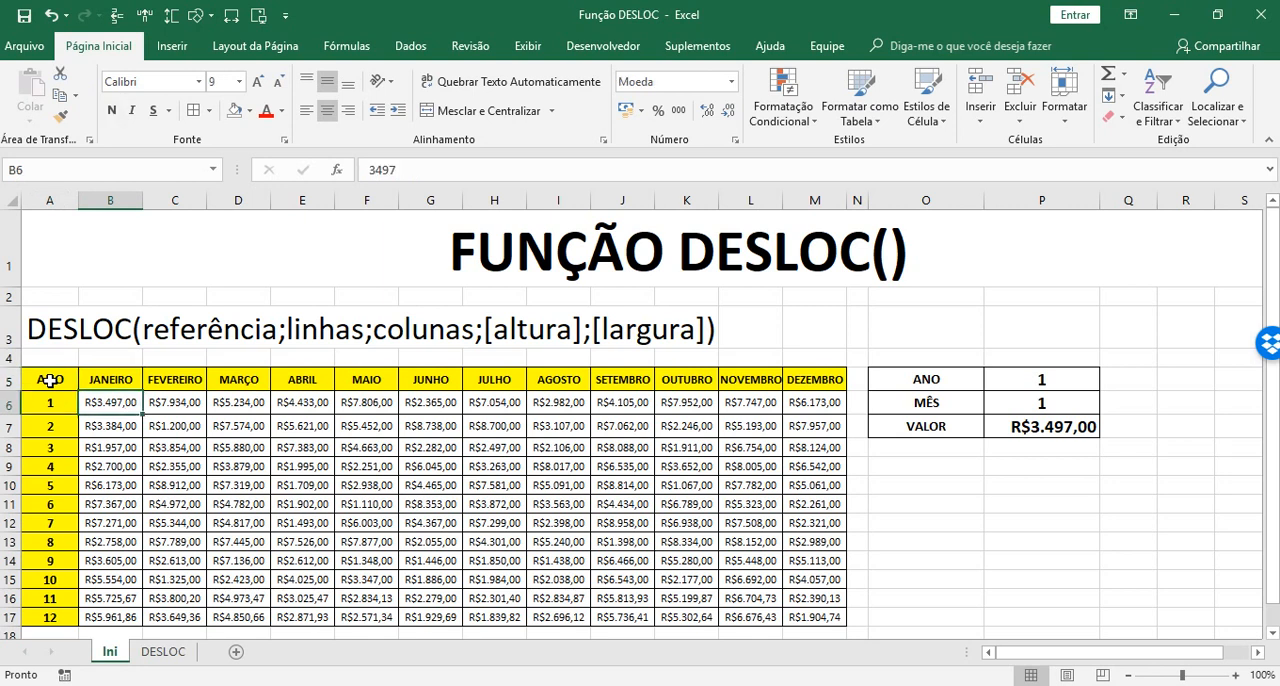
pyautogui.click(49, 380)
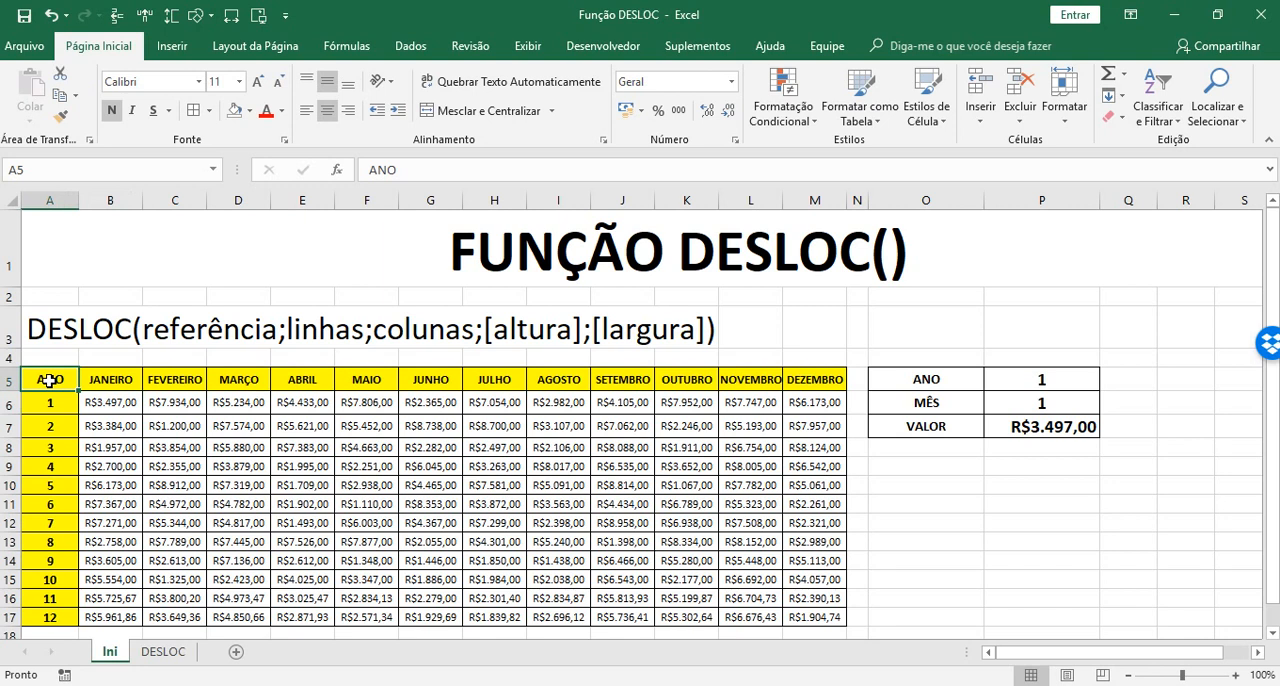
pyautogui.press('Down')
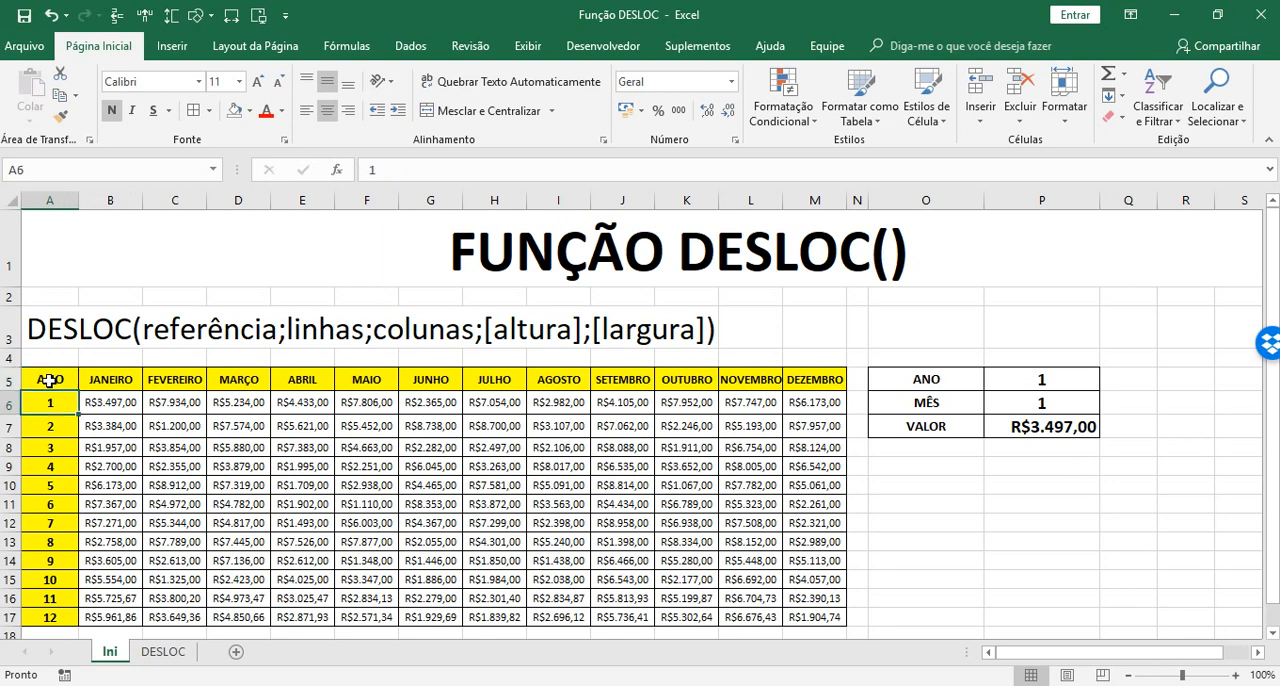
pyautogui.press('Right')
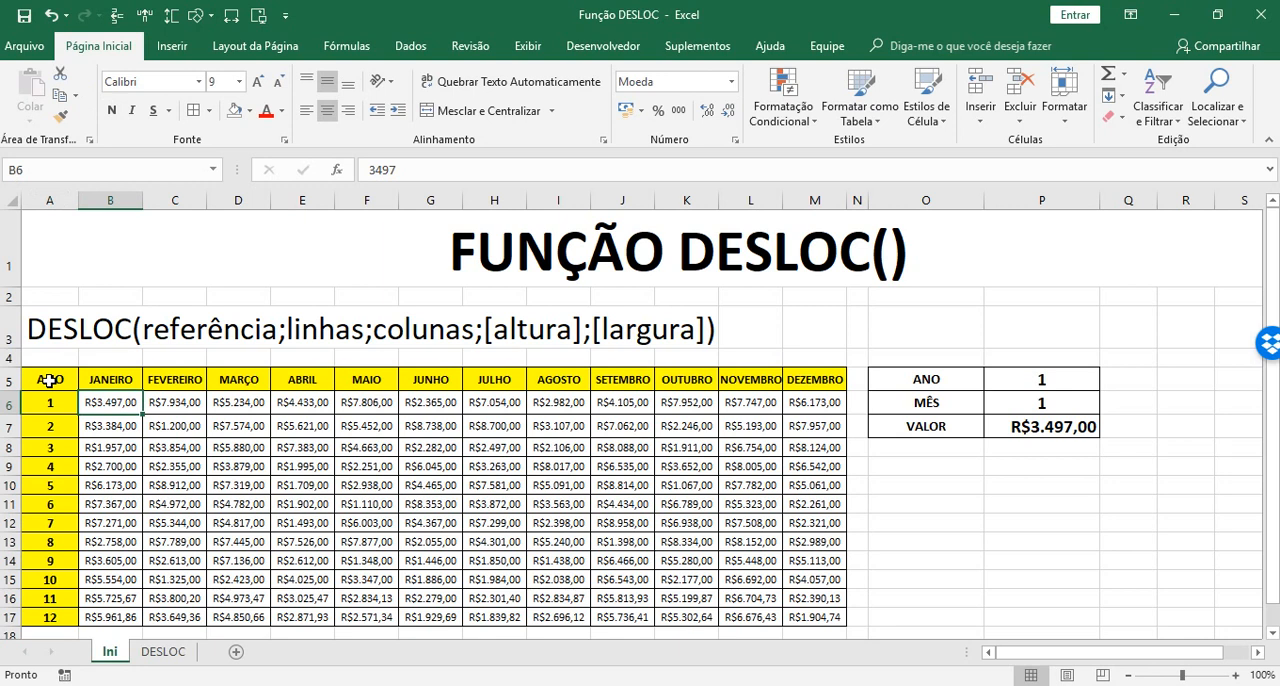
pyautogui.click(49, 380)
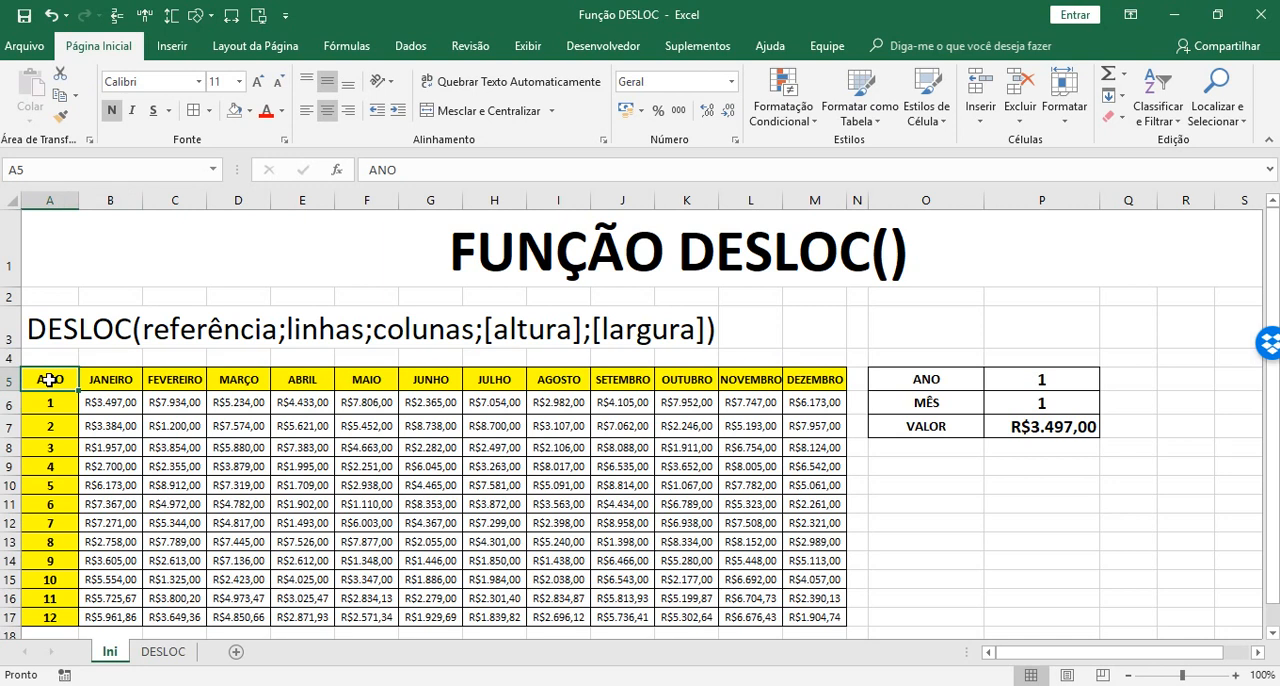
pyautogui.press('Down')
pyautogui.press('Right')
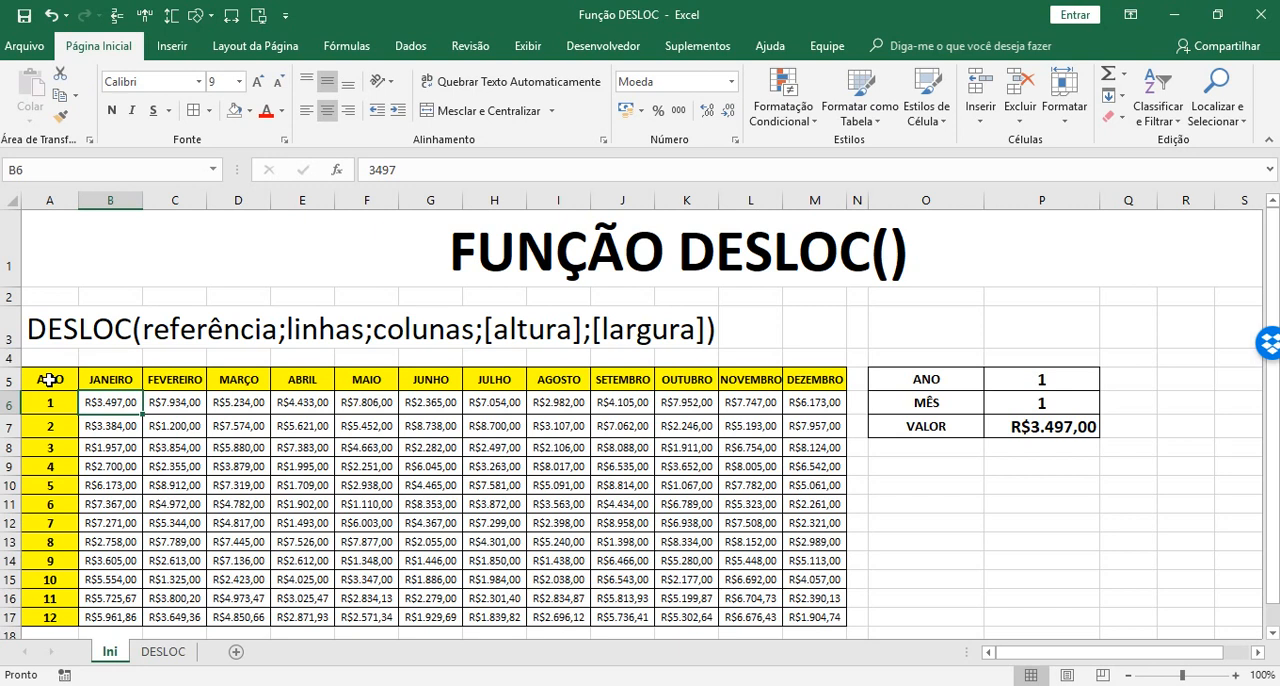
# Change the reference of the DESLOC formula in the VALOR cell P7 to cell B6
pyautogui.click(1084, 432)
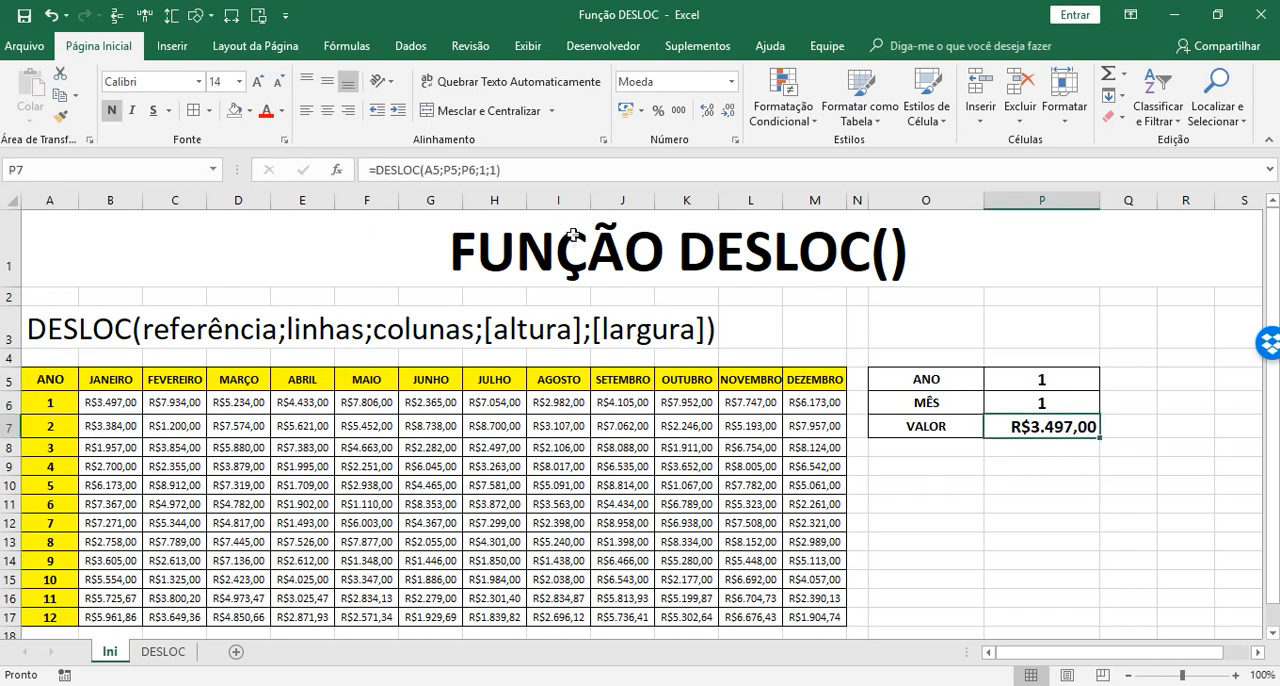
pyautogui.click(540, 169)
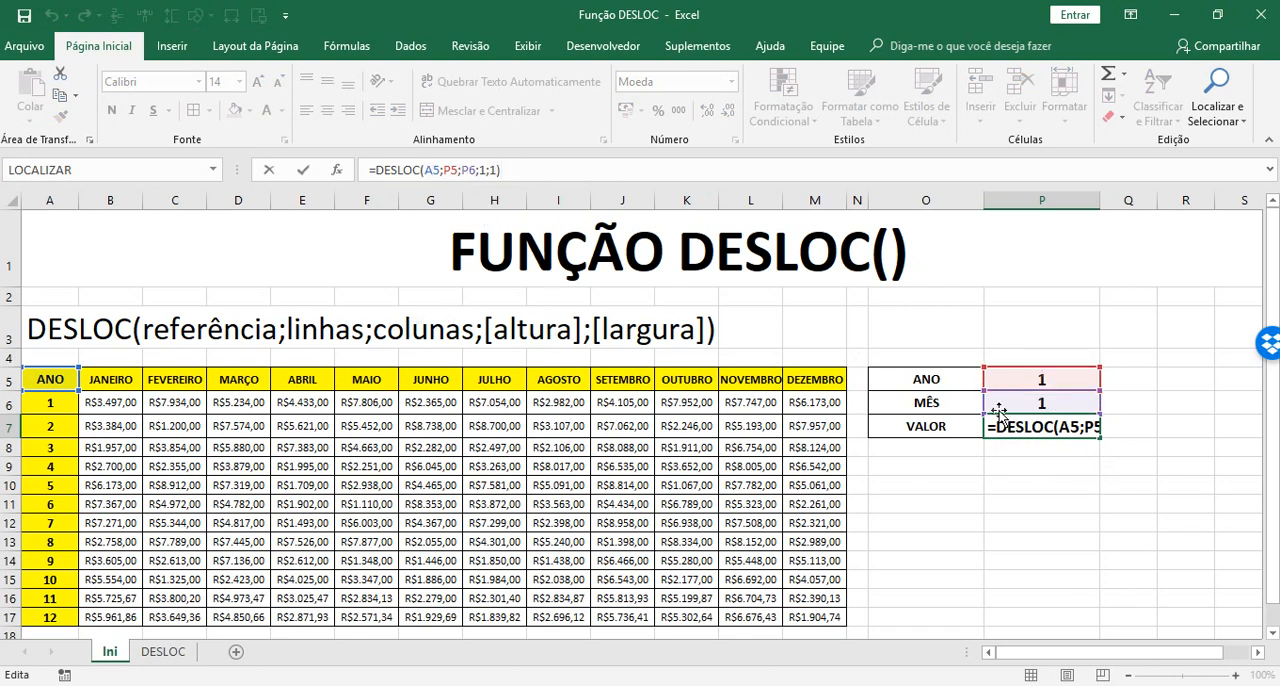
pyautogui.click(440, 168)
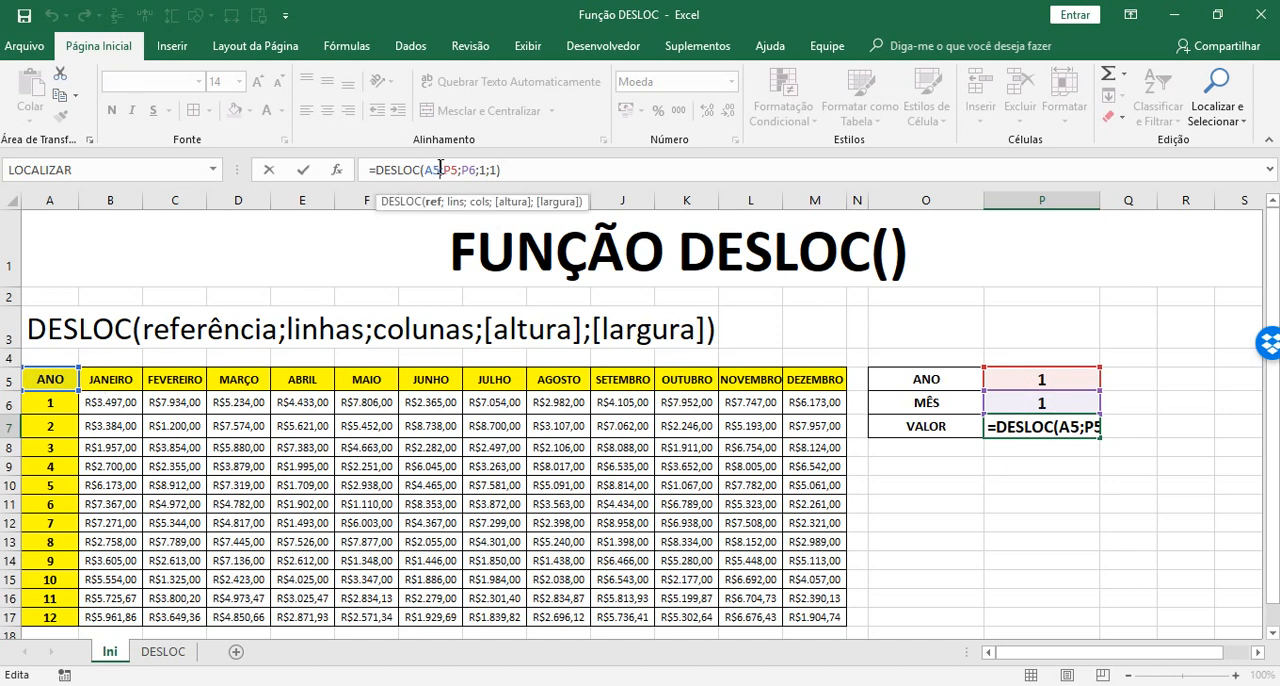
pyautogui.press('BackSpace')
pyautogui.press('BackSpace')
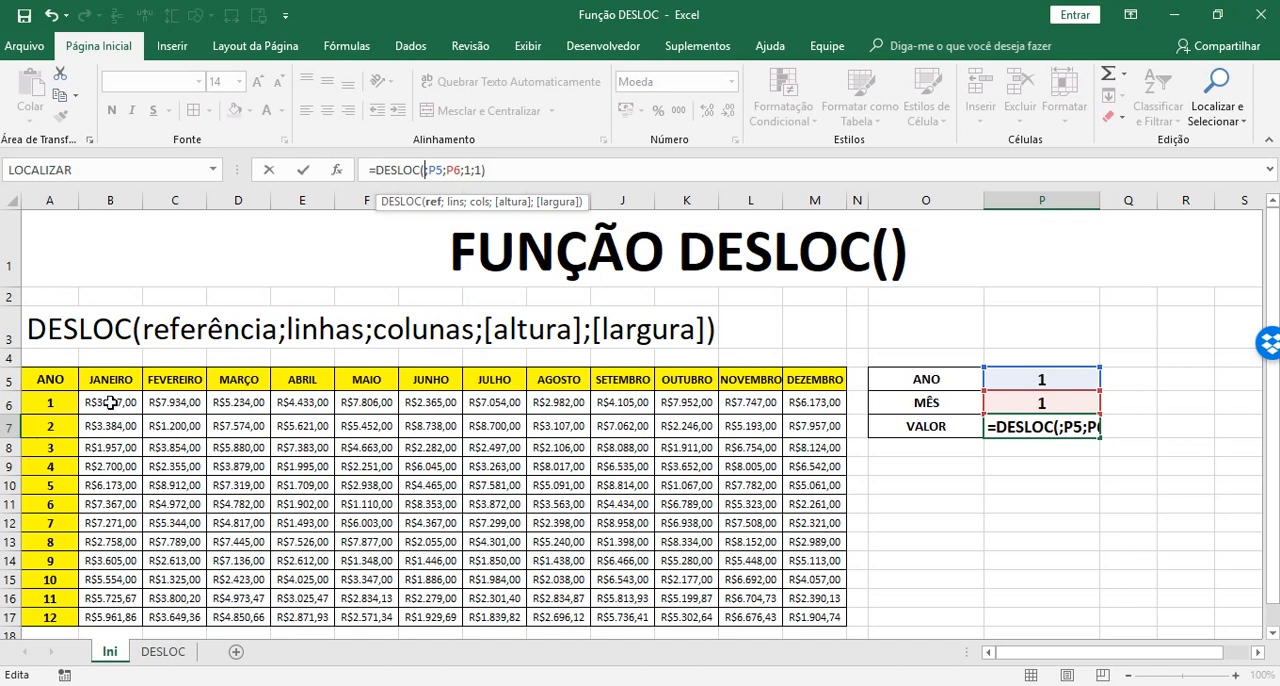
pyautogui.click(110, 402)
pyautogui.press('Return')
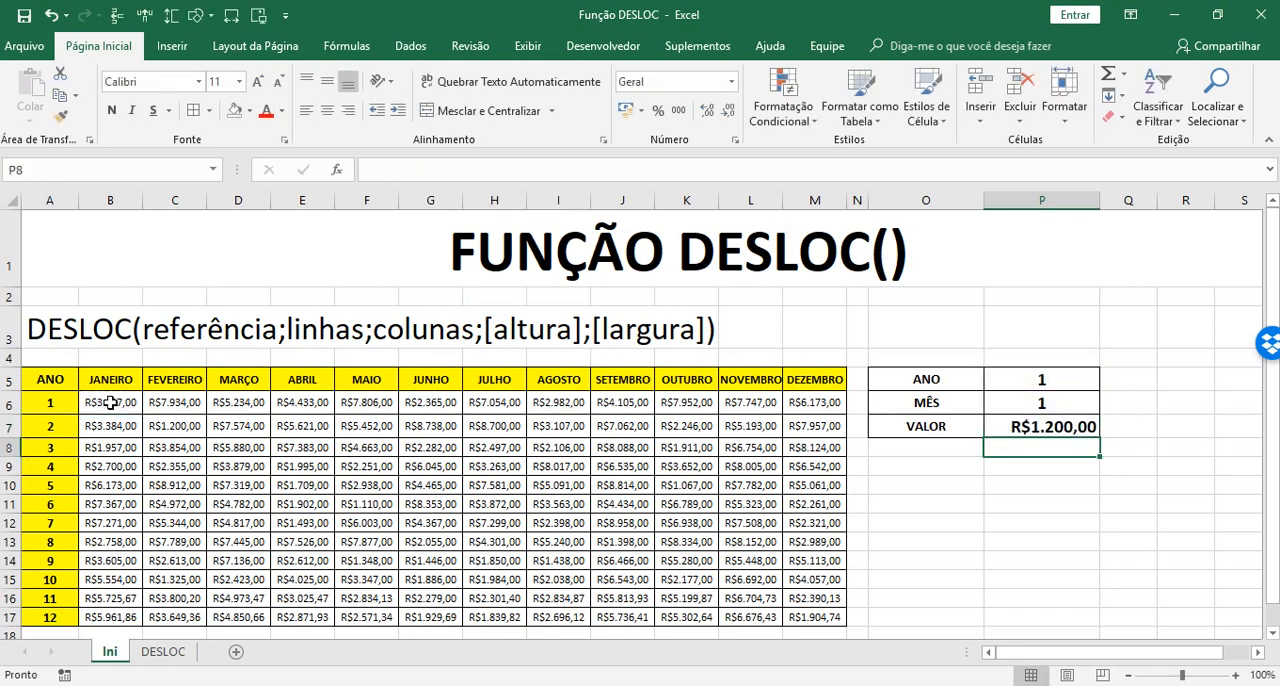
# Trace the one-row, one-column offset from B6 to C7, and change the P7 formula's offsets to P5-1 and P6-1
pyautogui.click(107, 403)
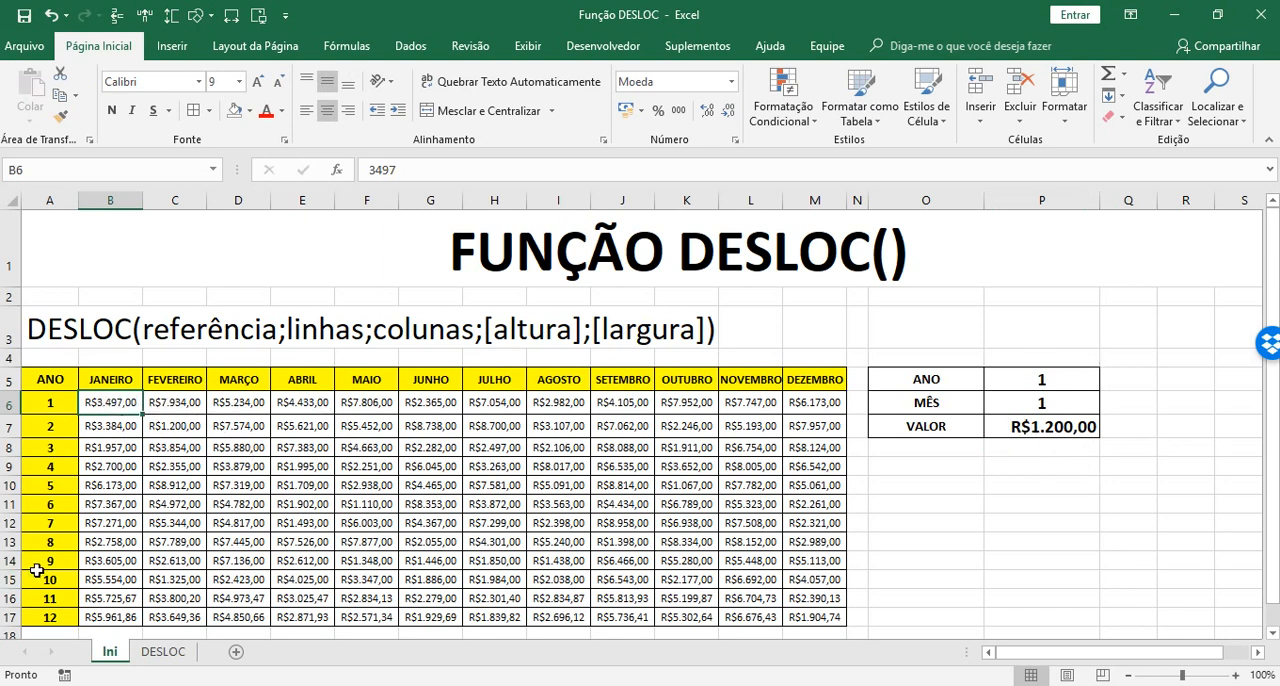
pyautogui.press('Down')
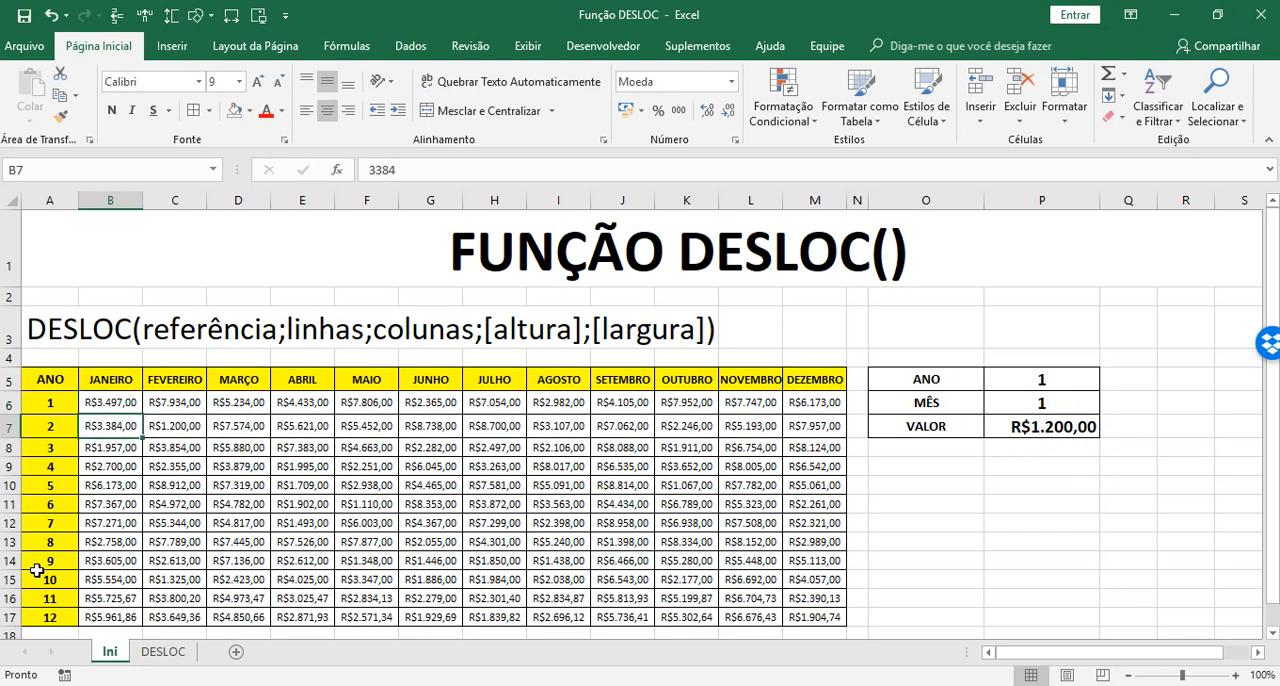
pyautogui.press('Right')
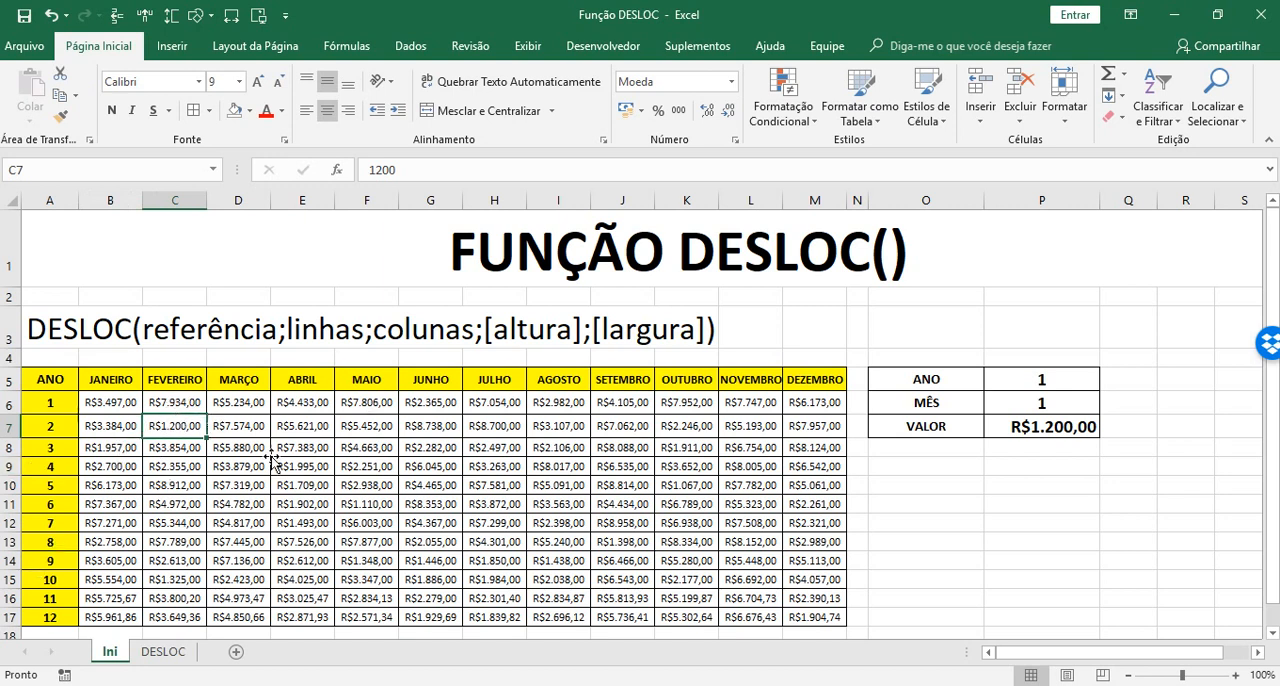
pyautogui.click(1081, 432)
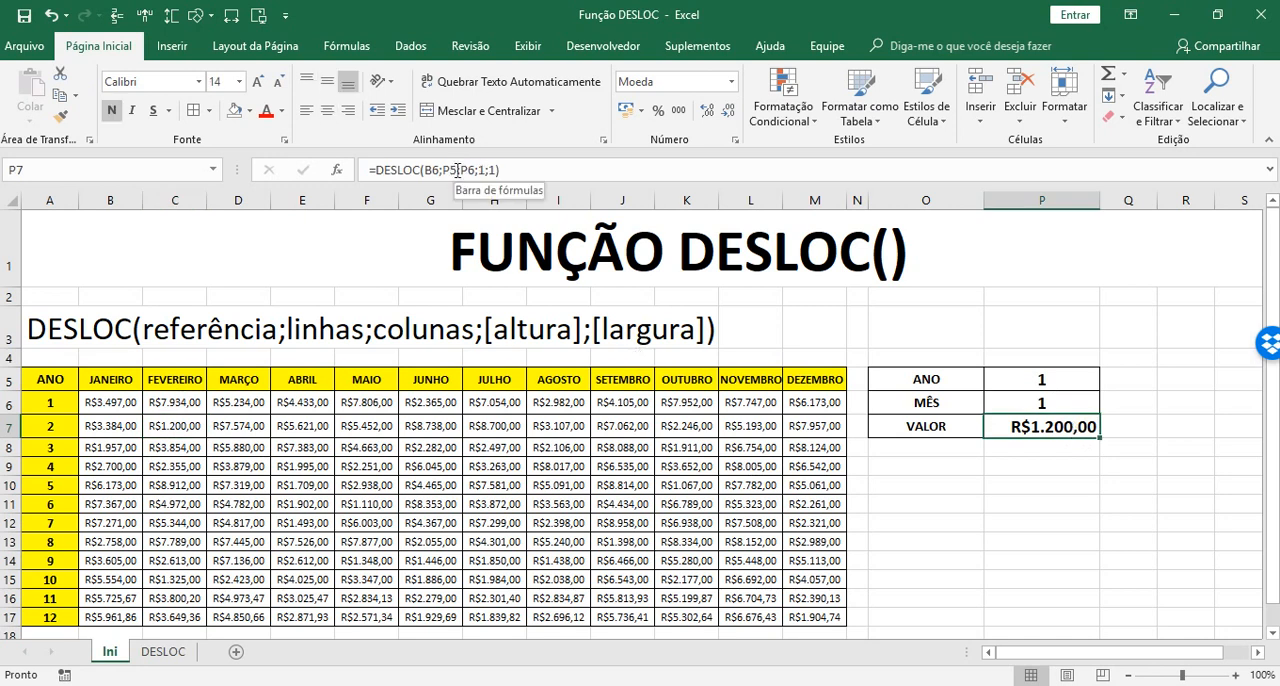
pyautogui.click(457, 170)
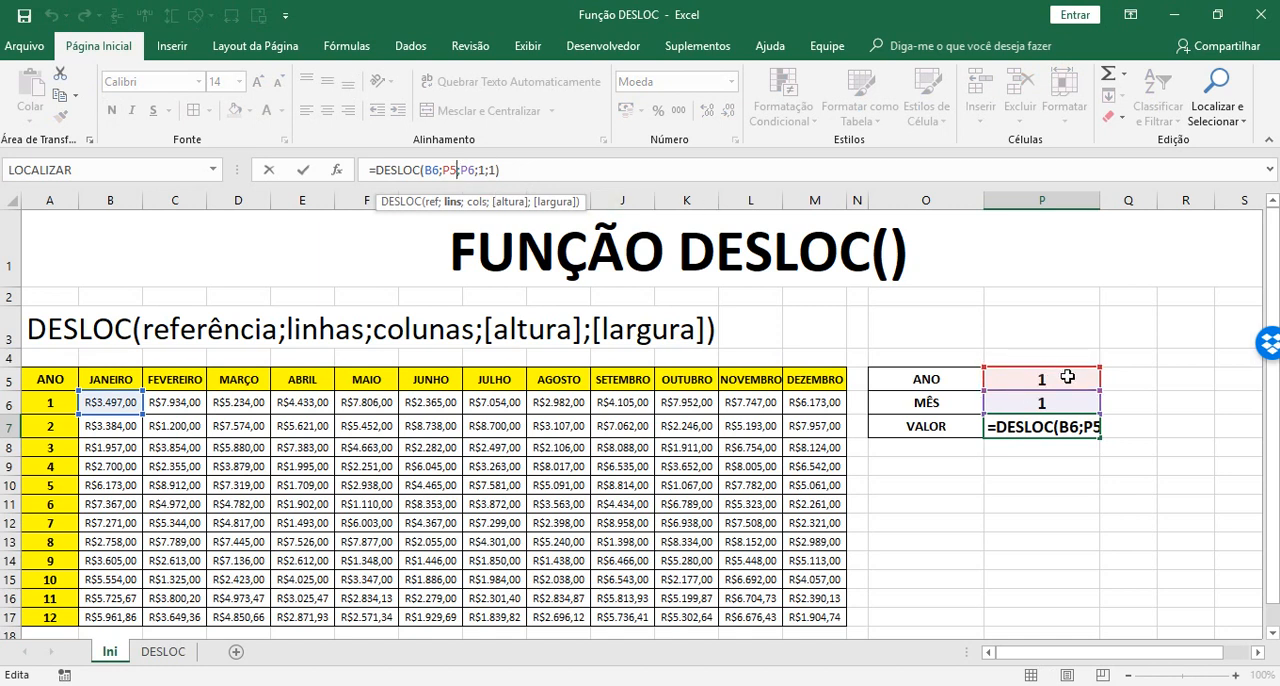
pyautogui.write('-1')
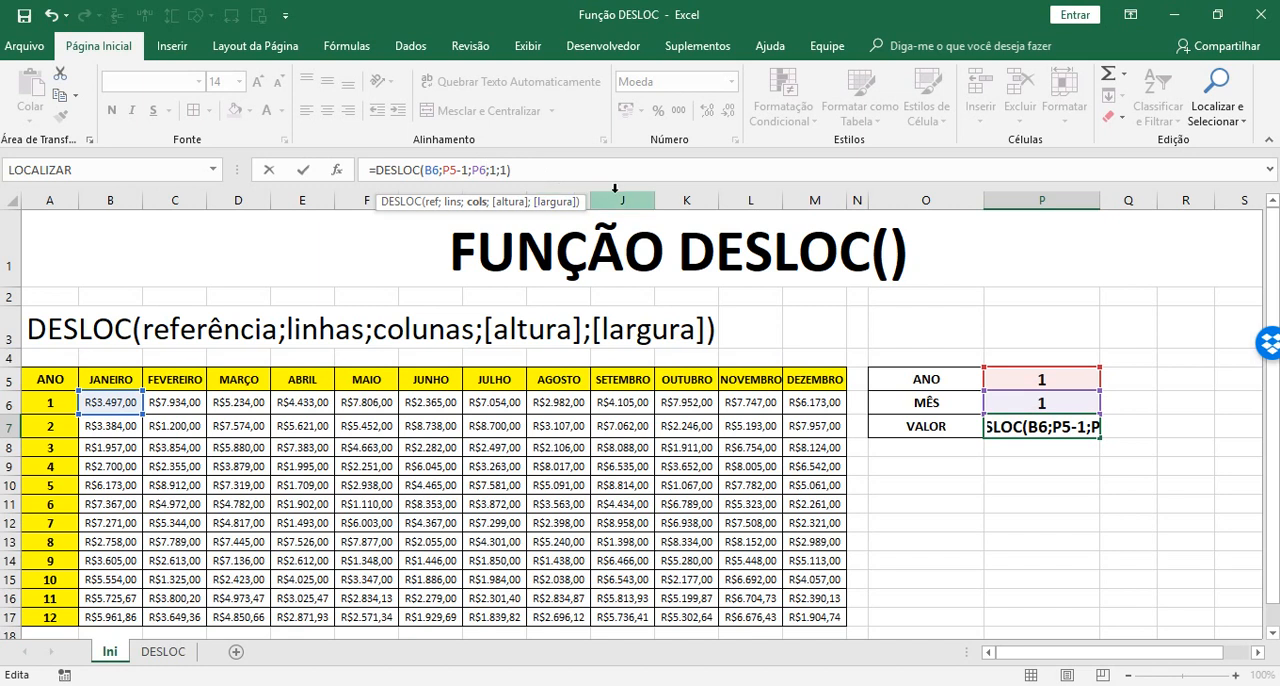
pyautogui.write('-1')
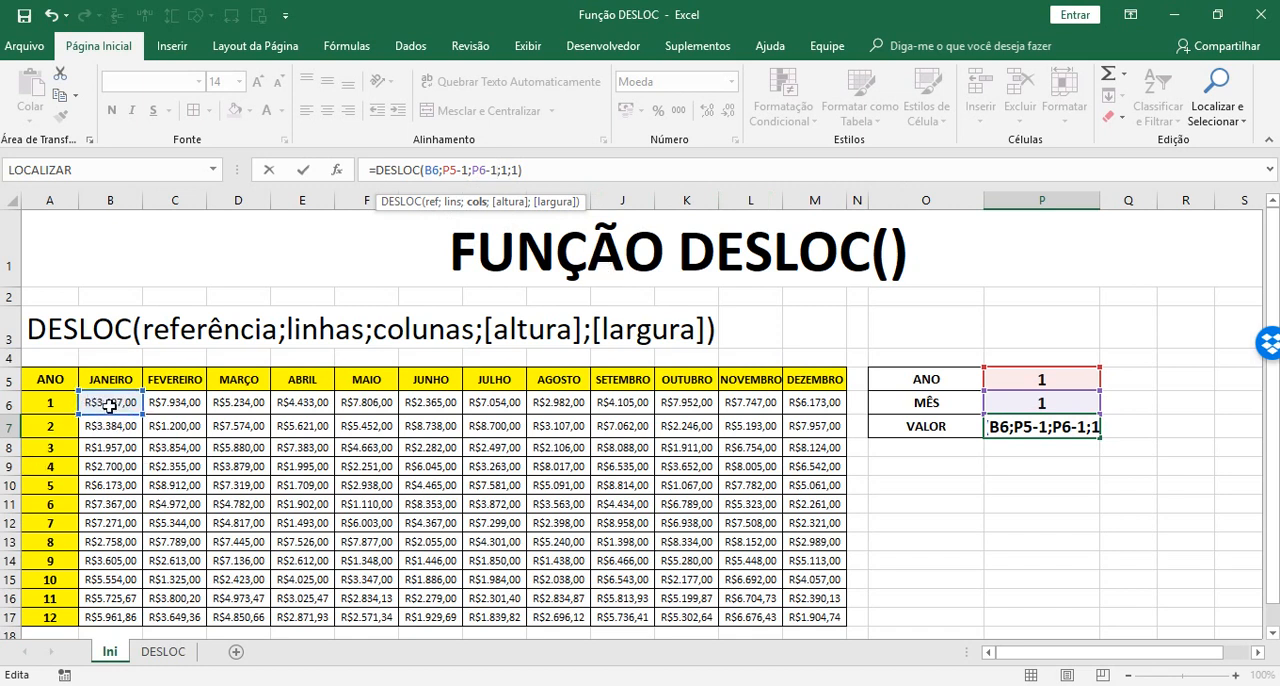
pyautogui.press('Return')
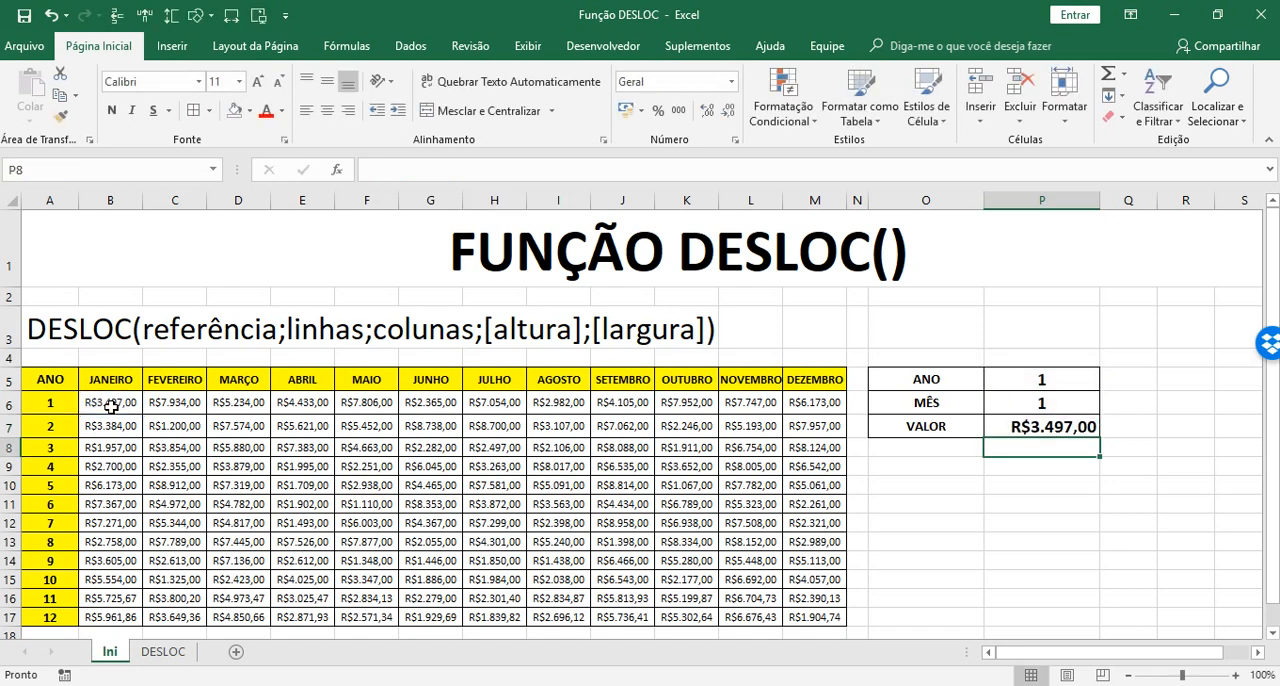
pyautogui.click(1040, 427)
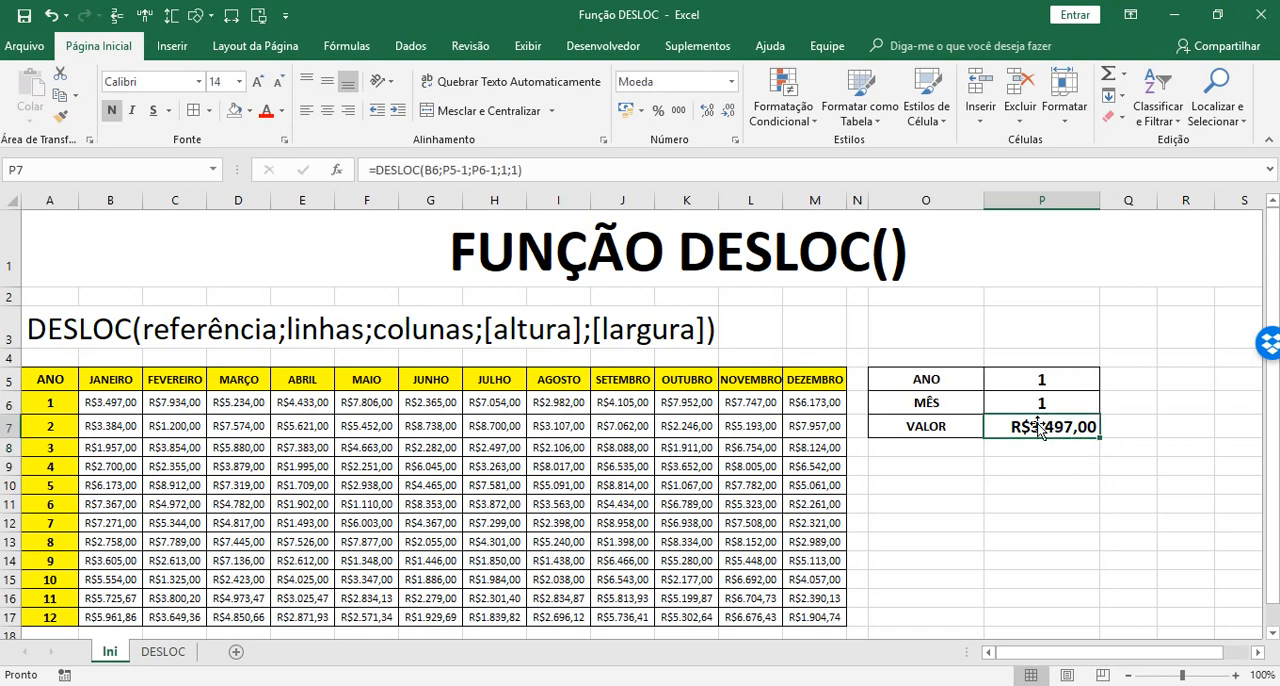
pyautogui.click(553, 170)
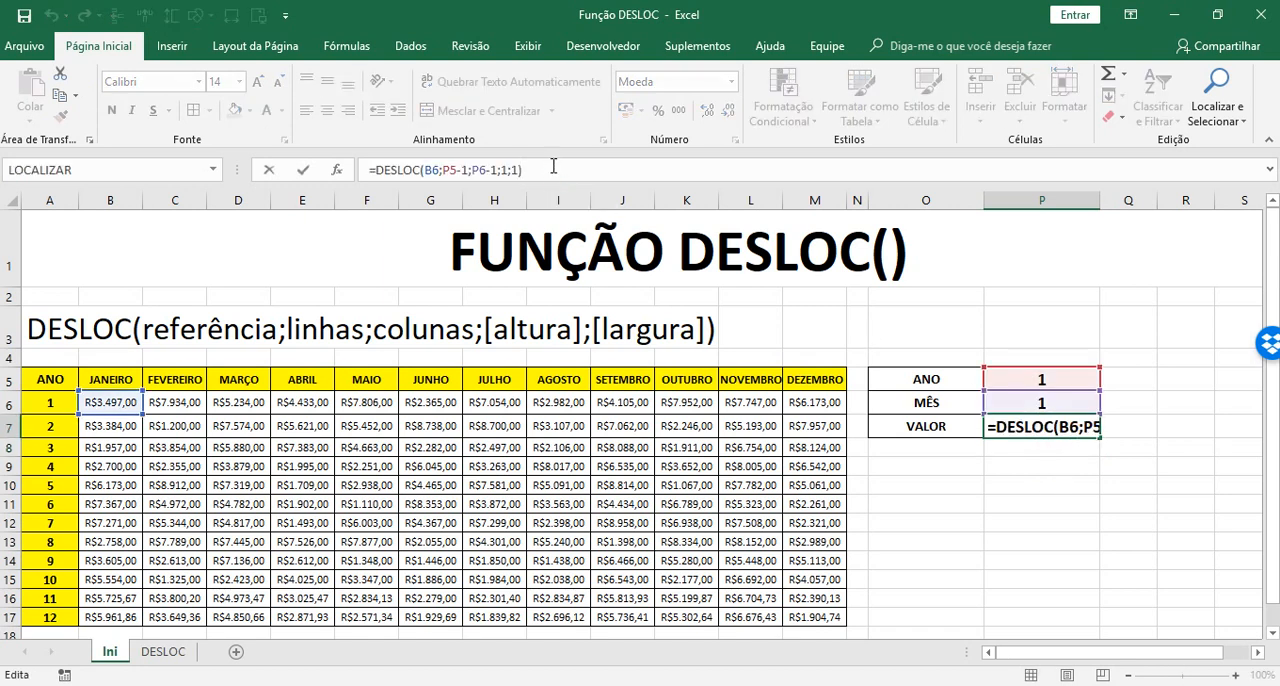
pyautogui.press('Return')
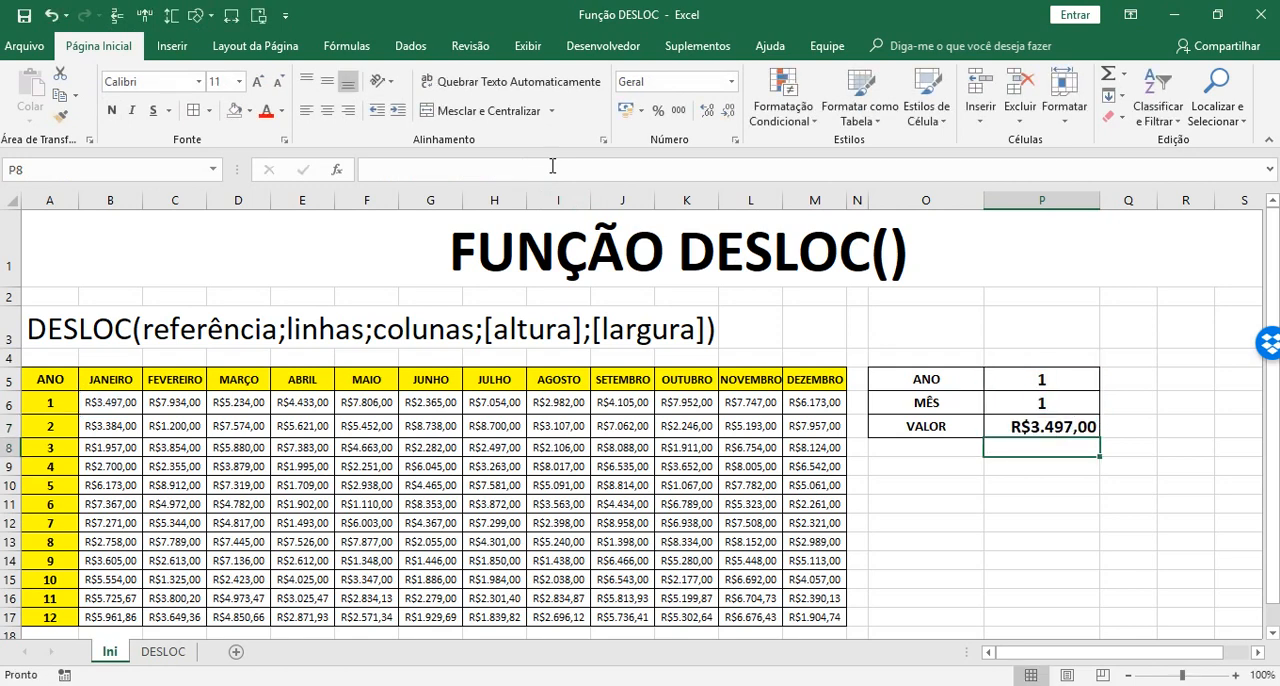
# Start a new conditional formatting rule for the table values B6:M17 that uses a formula to determine which cells to format
pyautogui.moveTo(115, 401); pyautogui.dragTo(818, 618)
pyautogui.click(783, 105)
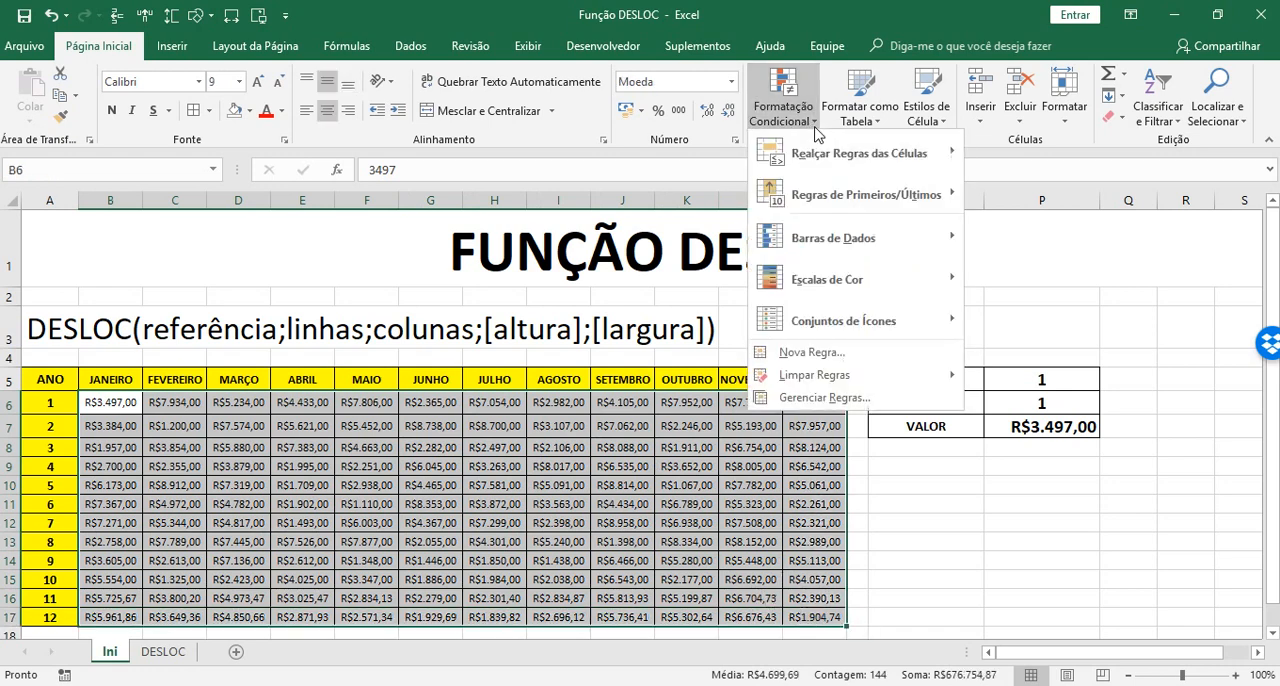
pyautogui.click(815, 397)
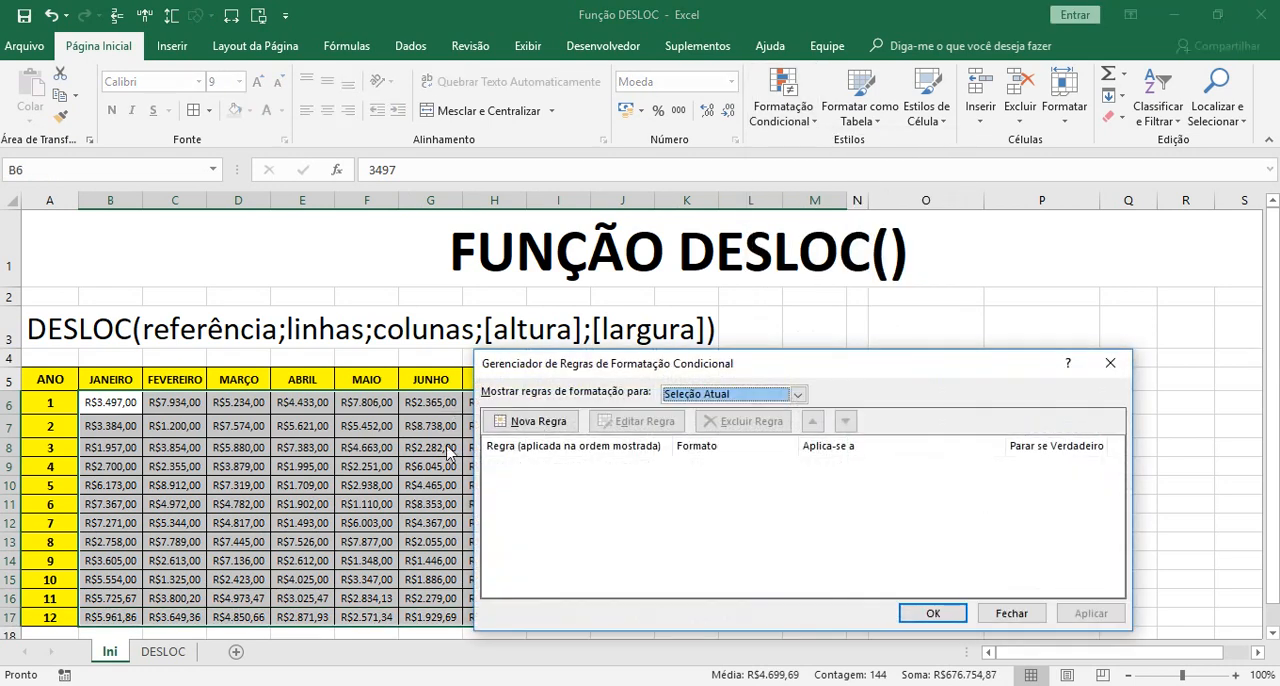
pyautogui.click(539, 428)
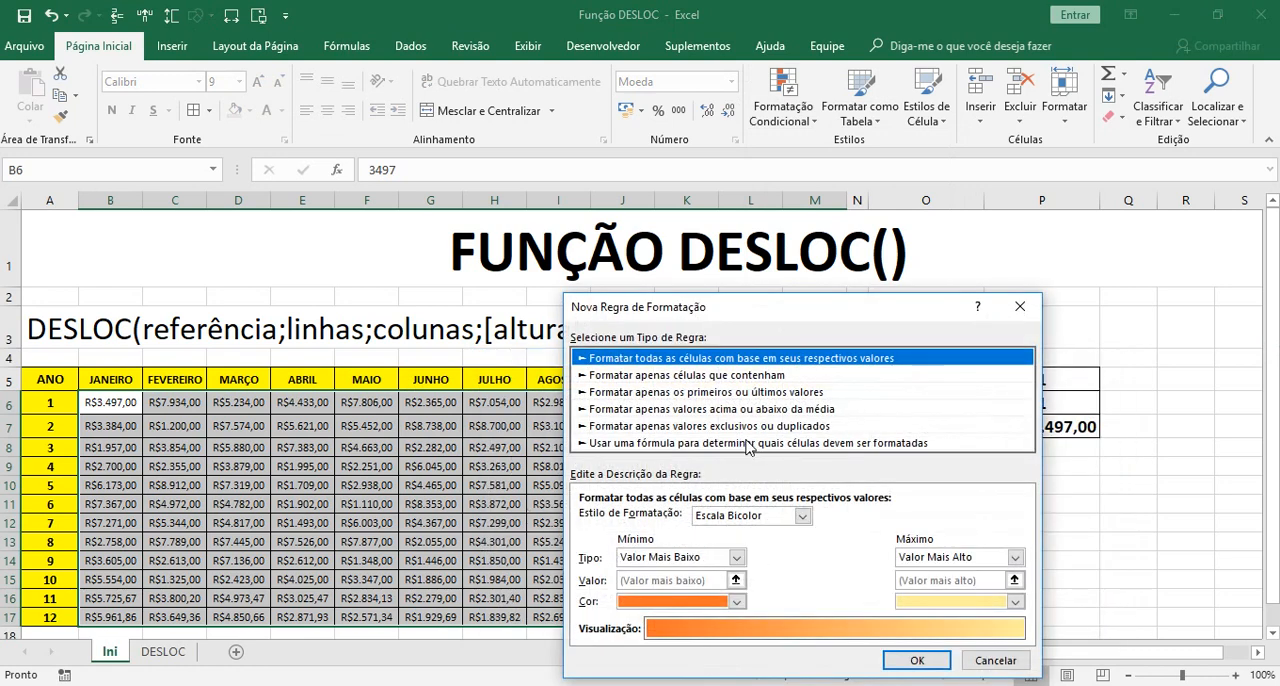
pyautogui.click(746, 444)
pyautogui.moveTo(710, 312); pyautogui.dragTo(533, 225)
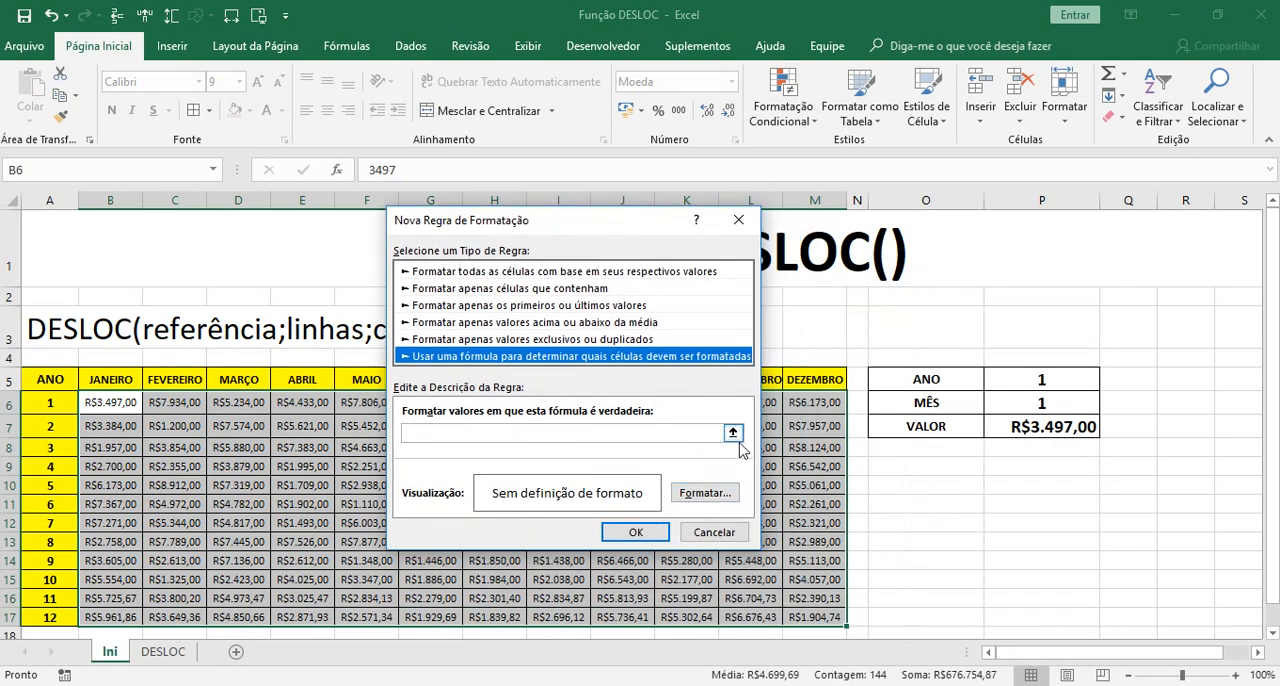
# Set the rule's formula to =B6=$P$7, with a relative reference to B6 and an absolute one to the VALOR cell
pyautogui.click(706, 433)
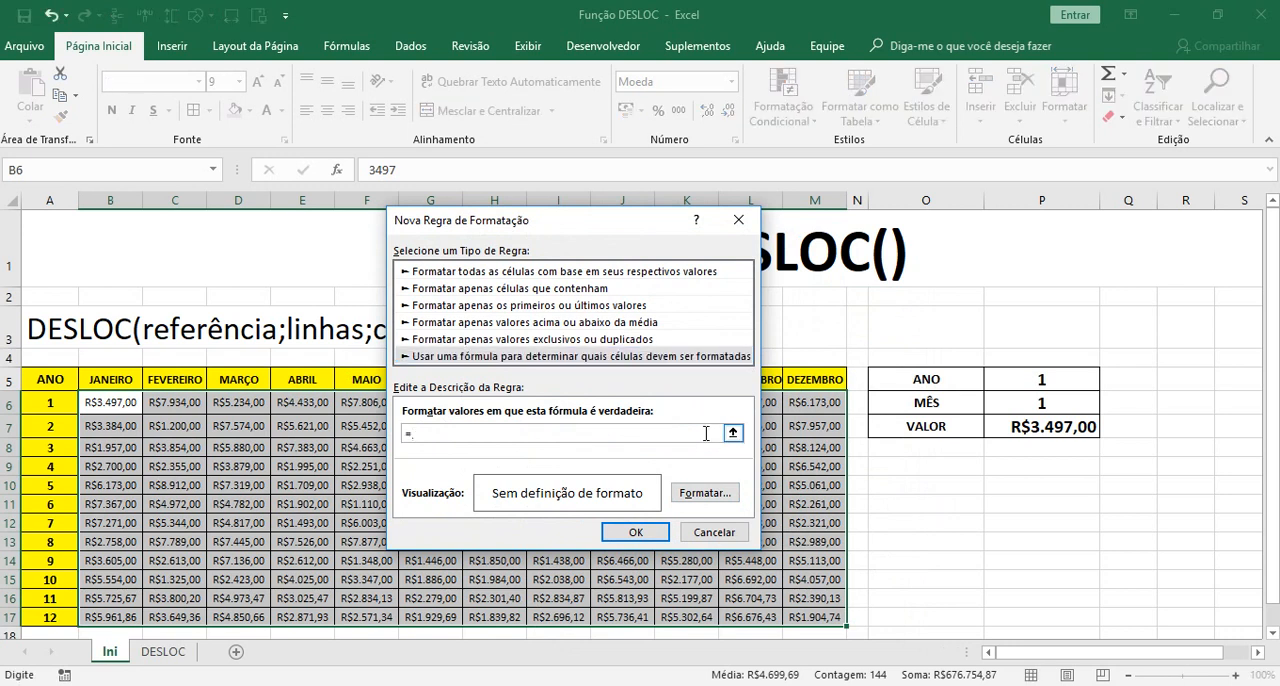
pyautogui.write('=')
pyautogui.click(95, 402)
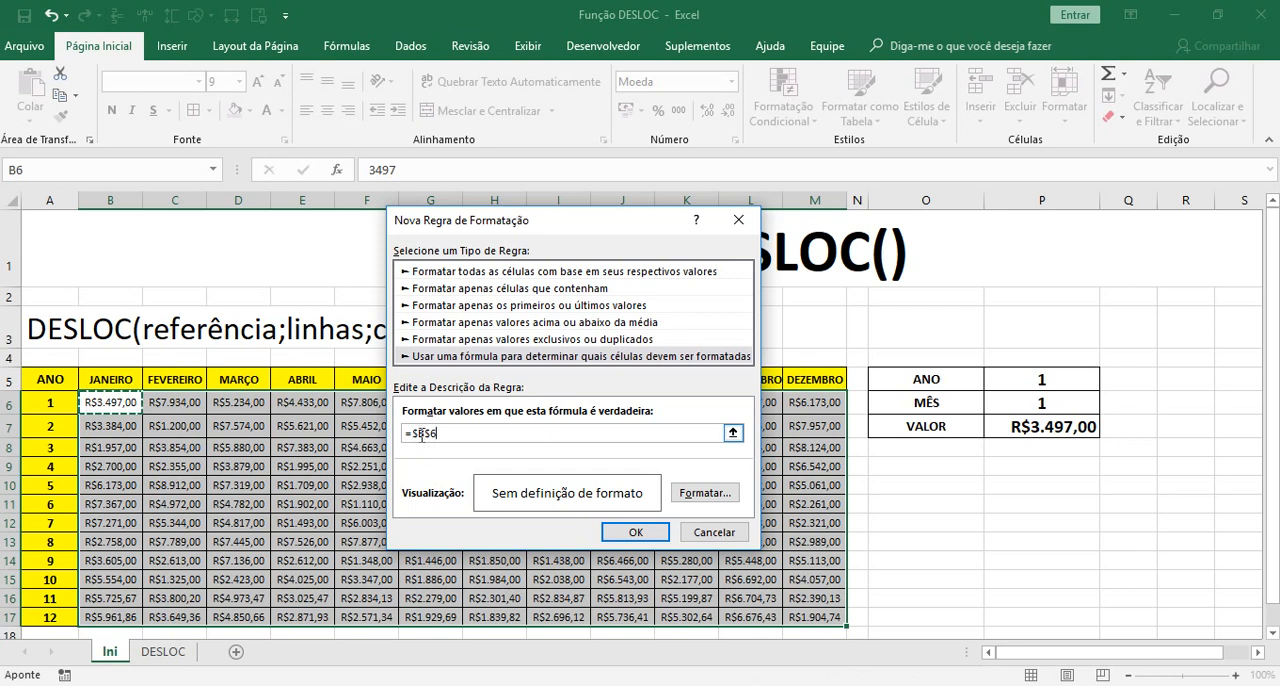
pyautogui.click(420, 436)
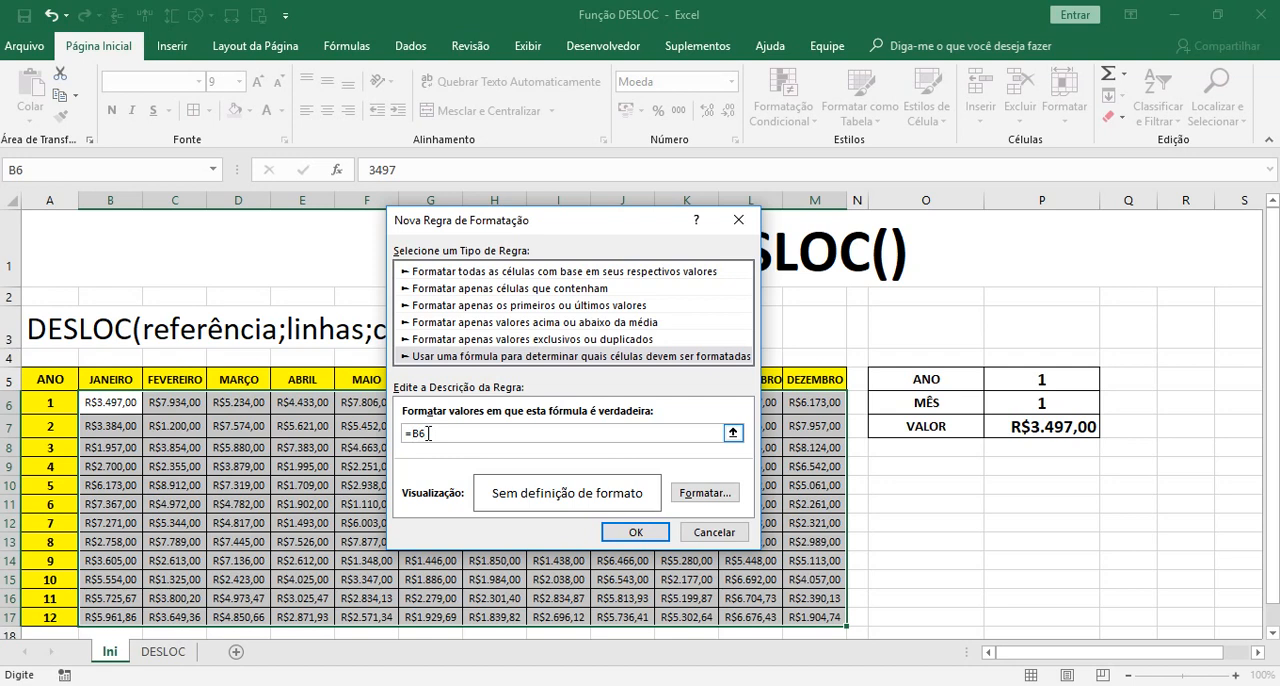
pyautogui.click(1055, 430)
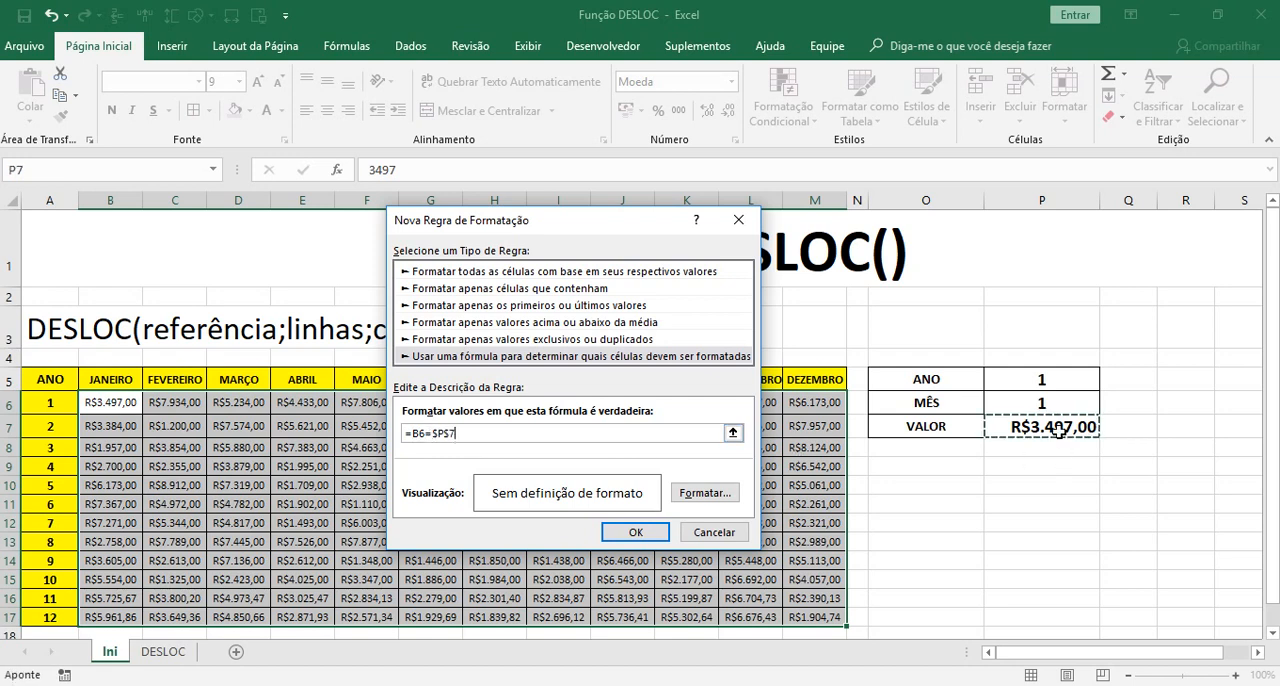
# Give the rule a yellow fill and the bold italic font style (Negrito itálico), and apply it to the table values
pyautogui.click(720, 494)
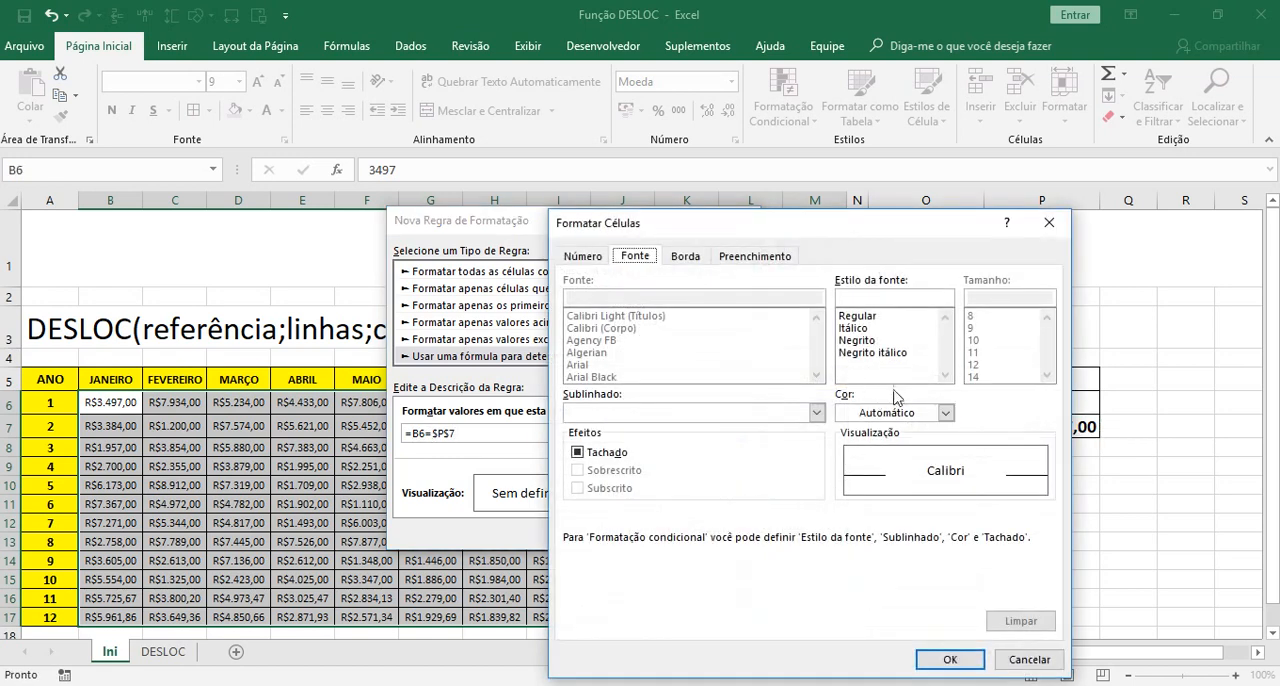
pyautogui.click(755, 256)
pyautogui.click(635, 440)
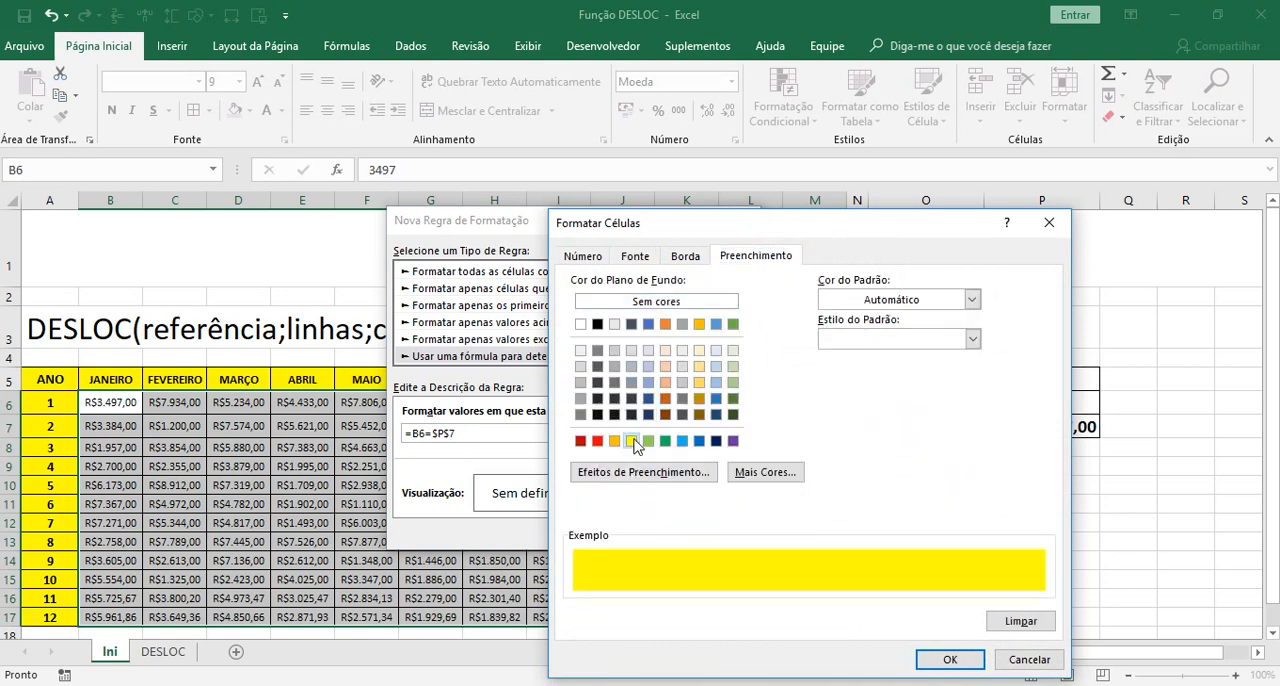
pyautogui.click(640, 258)
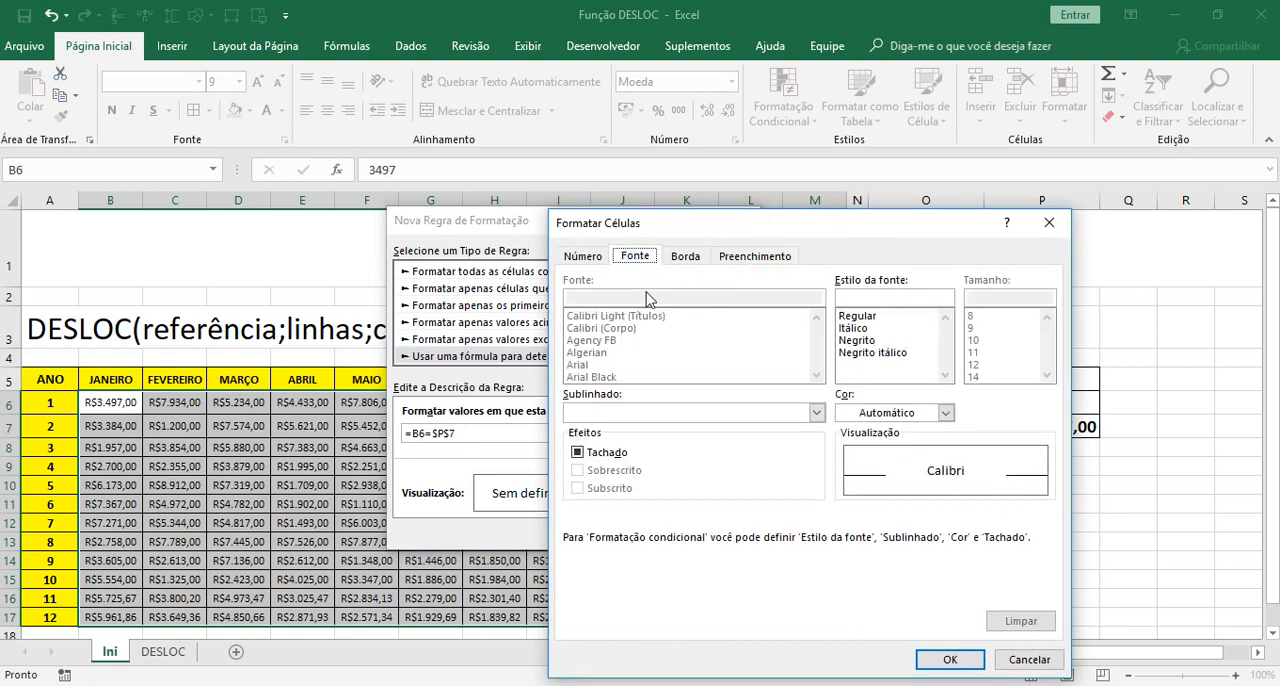
pyautogui.click(872, 352)
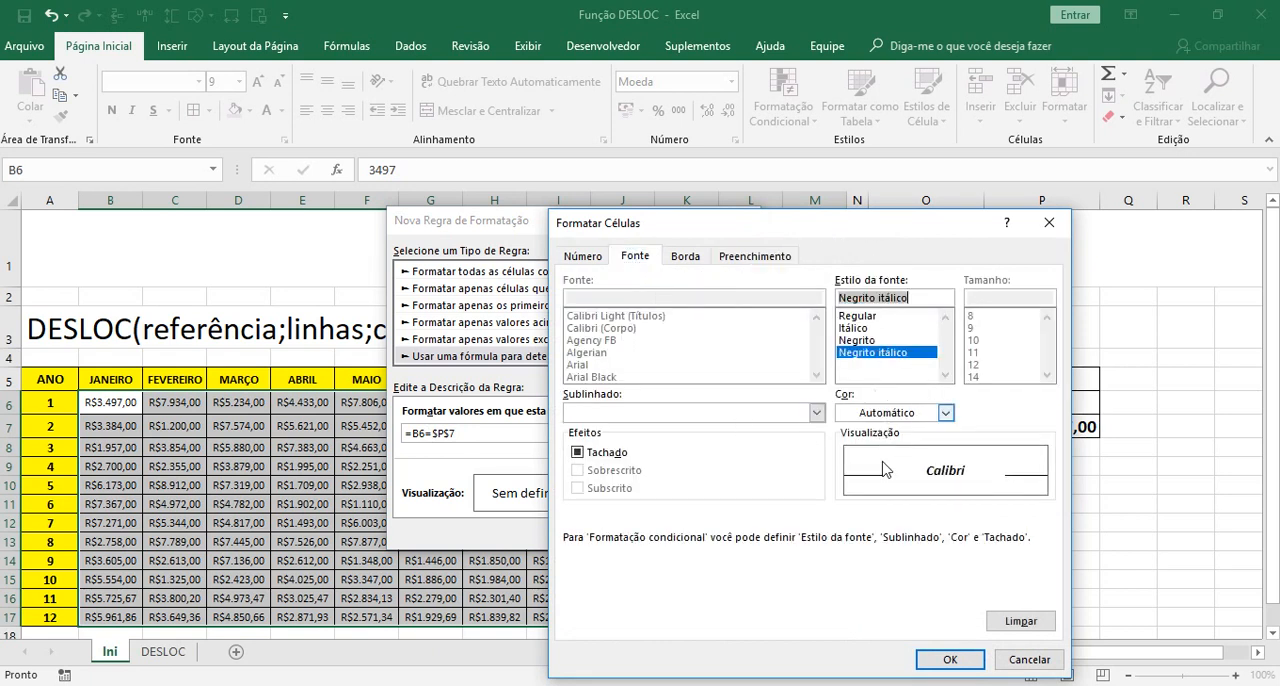
pyautogui.click(950, 659)
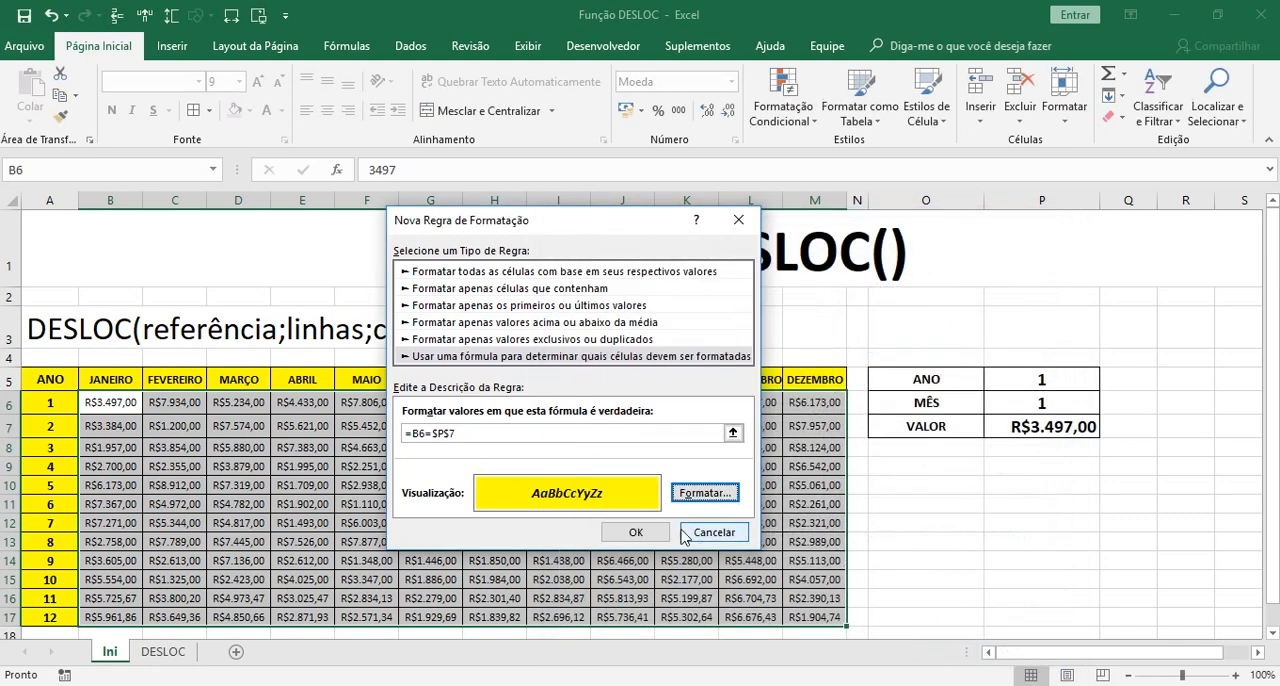
pyautogui.click(635, 532)
pyautogui.click(1090, 613)
pyautogui.click(932, 613)
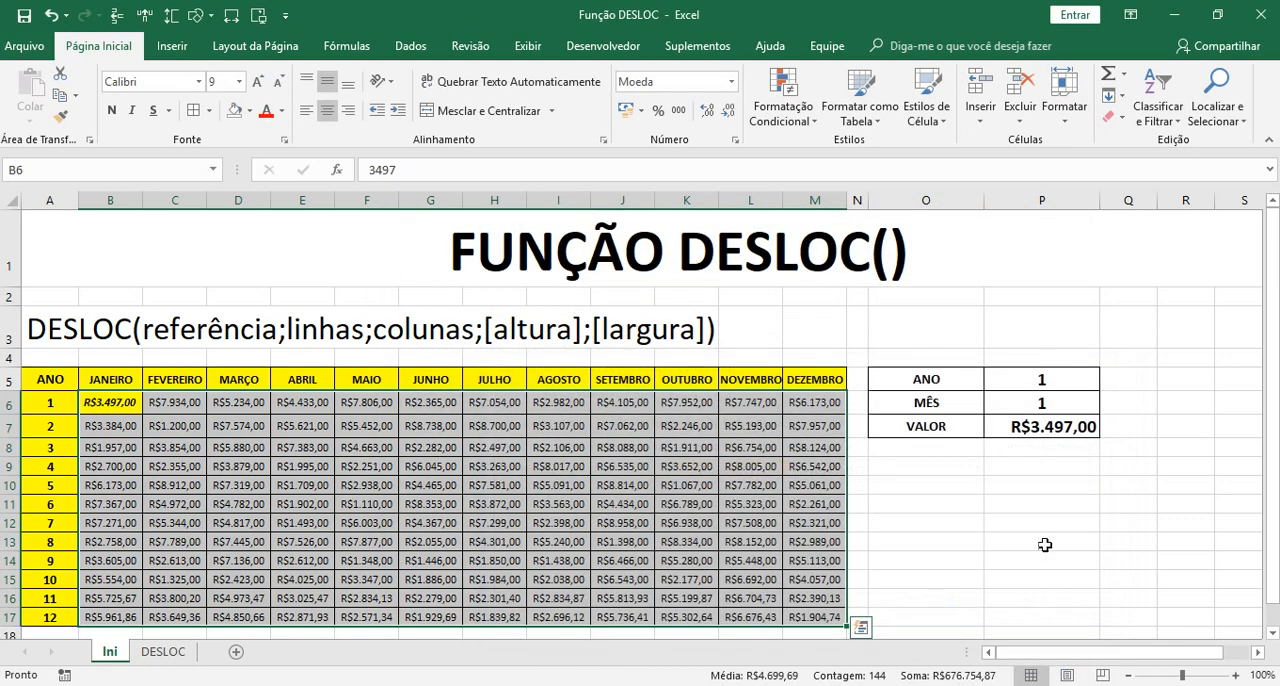
pyautogui.click(1000, 541)
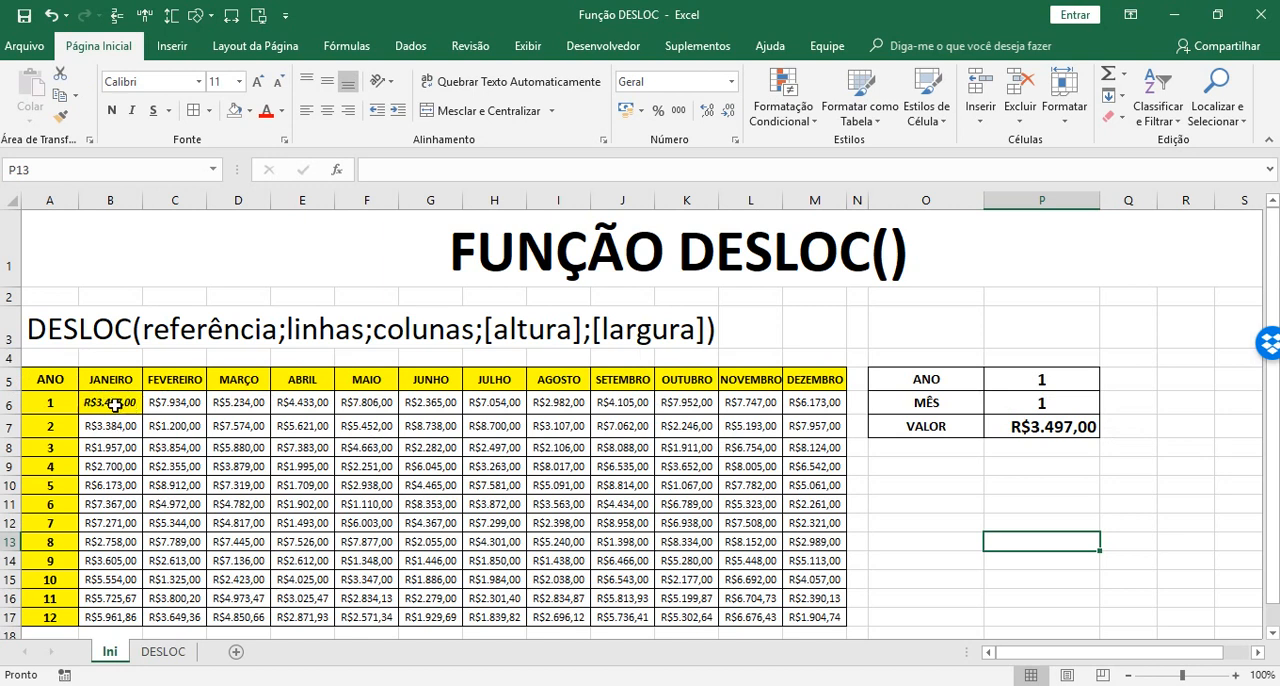
# Fill the table's header row A5:M5 and the year numbers A6:A17 with the standard light green
pyautogui.moveTo(40, 380); pyautogui.dragTo(805, 380)
pyautogui.click(249, 110)
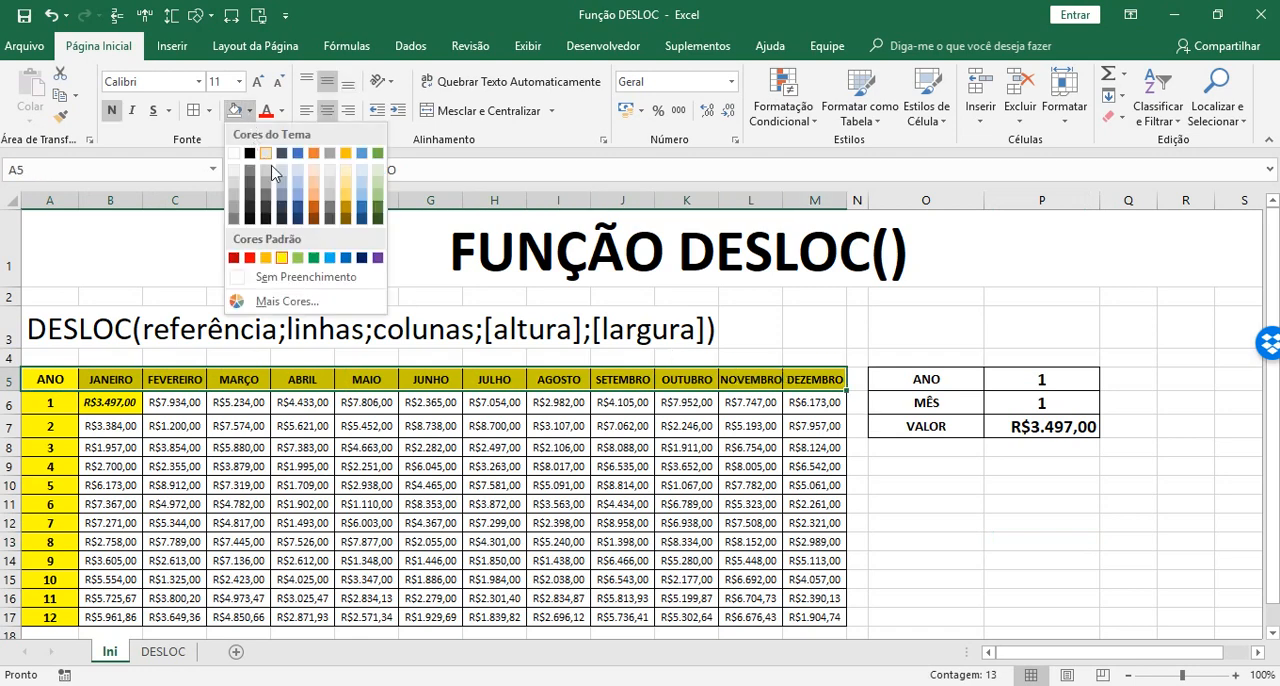
pyautogui.click(297, 258)
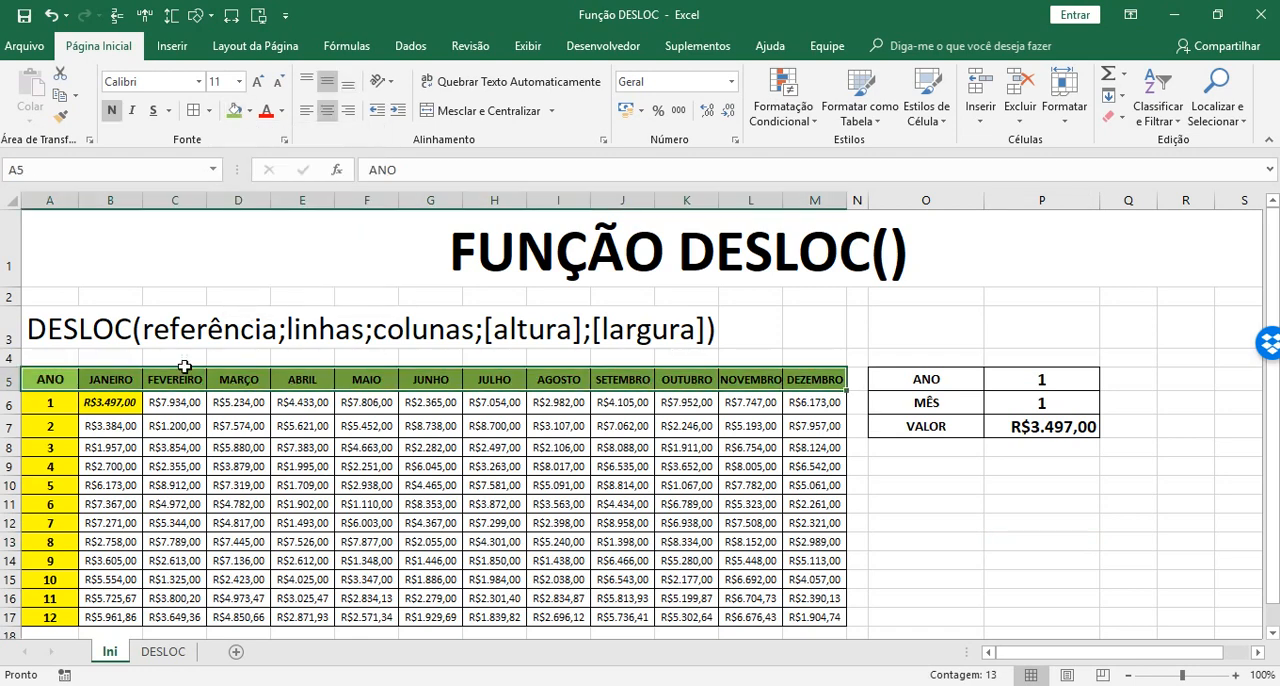
pyautogui.moveTo(65, 399); pyautogui.dragTo(40, 610)
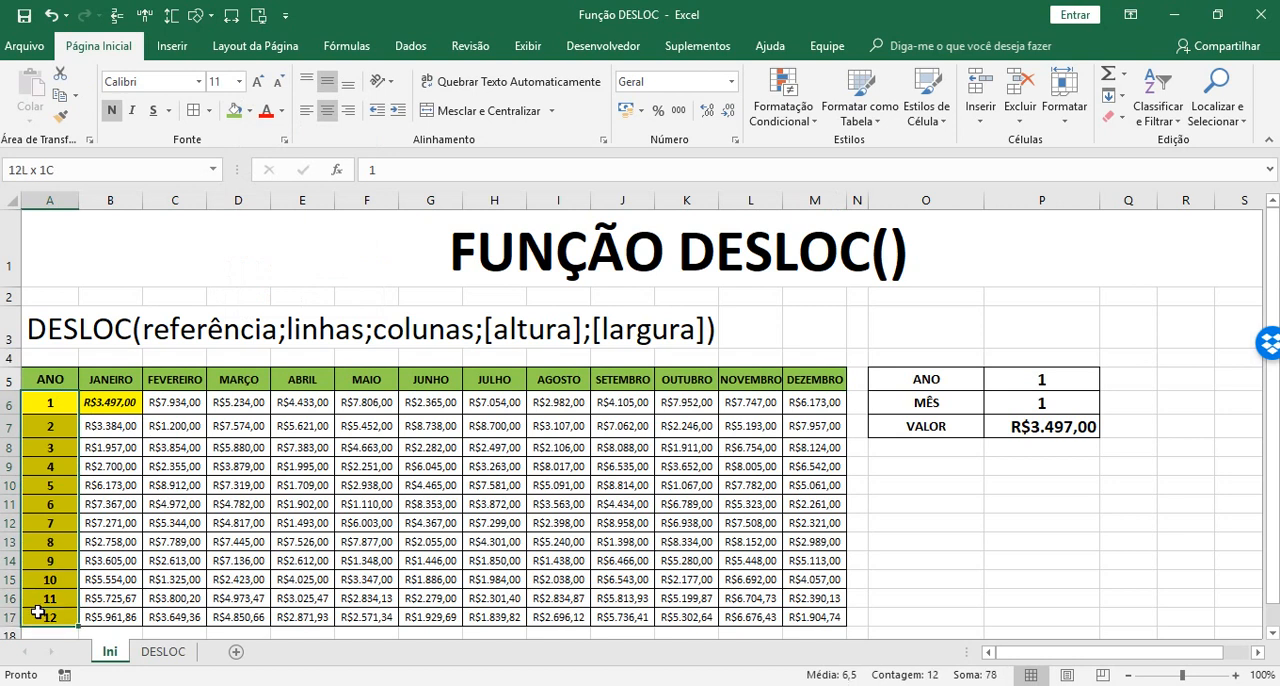
pyautogui.click(232, 115)
pyautogui.click(926, 541)
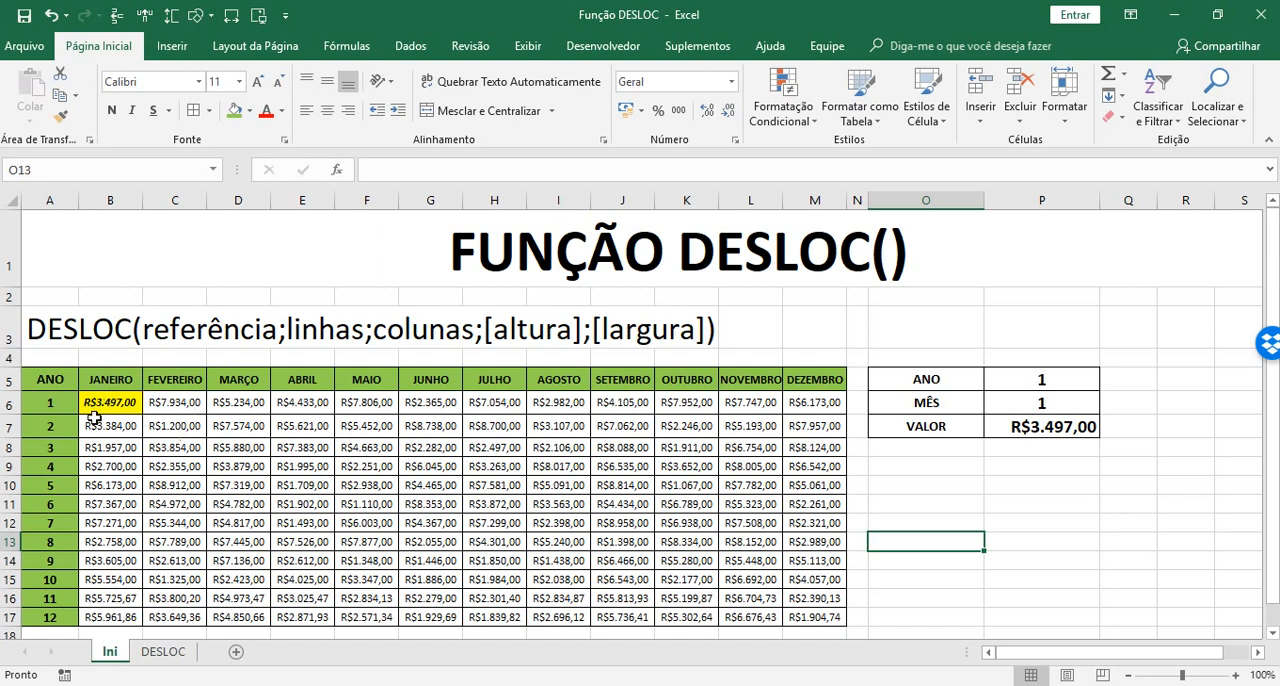
# Test the lookup with year 2 and month 3 by setting ANO to 2 and MÊS to 3
pyautogui.click(1075, 381)
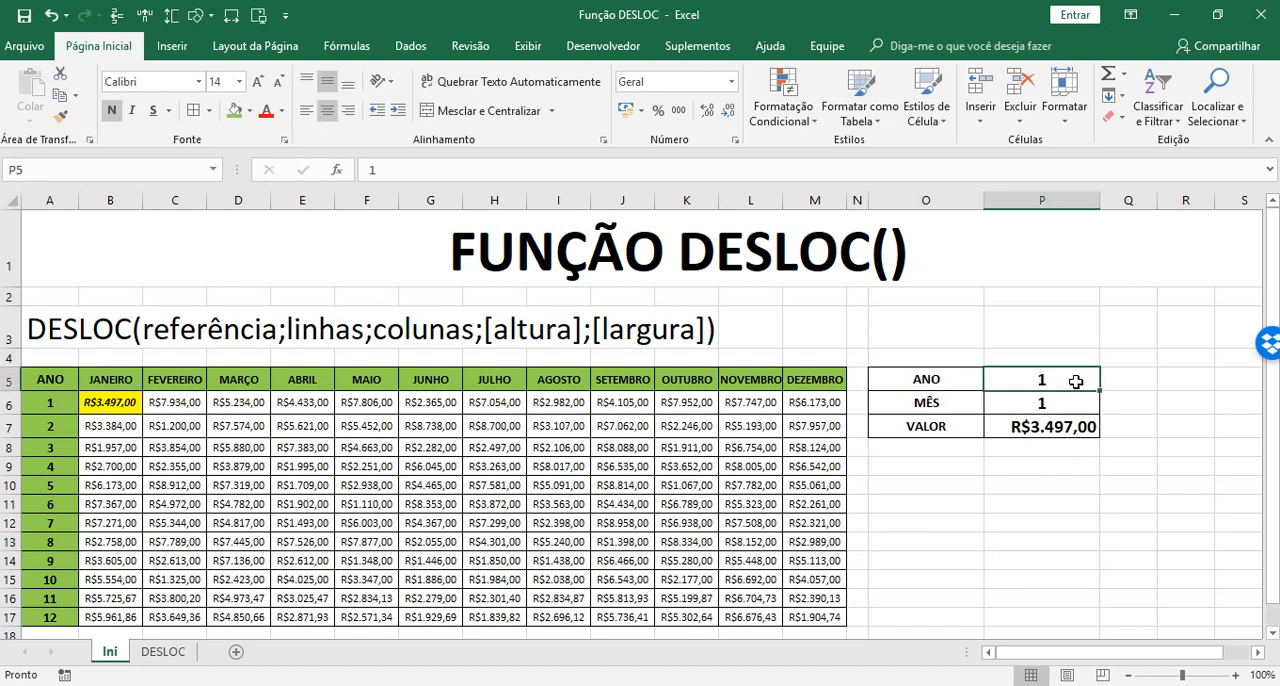
pyautogui.write('2')
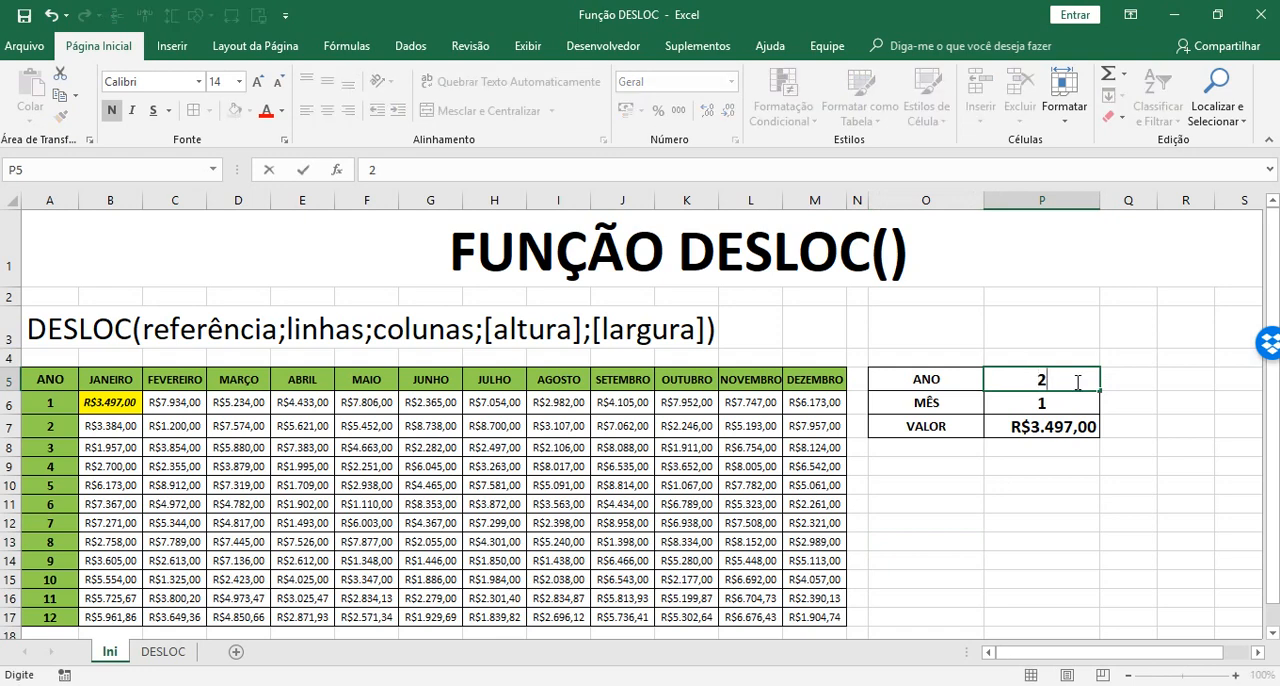
pyautogui.press('Return')
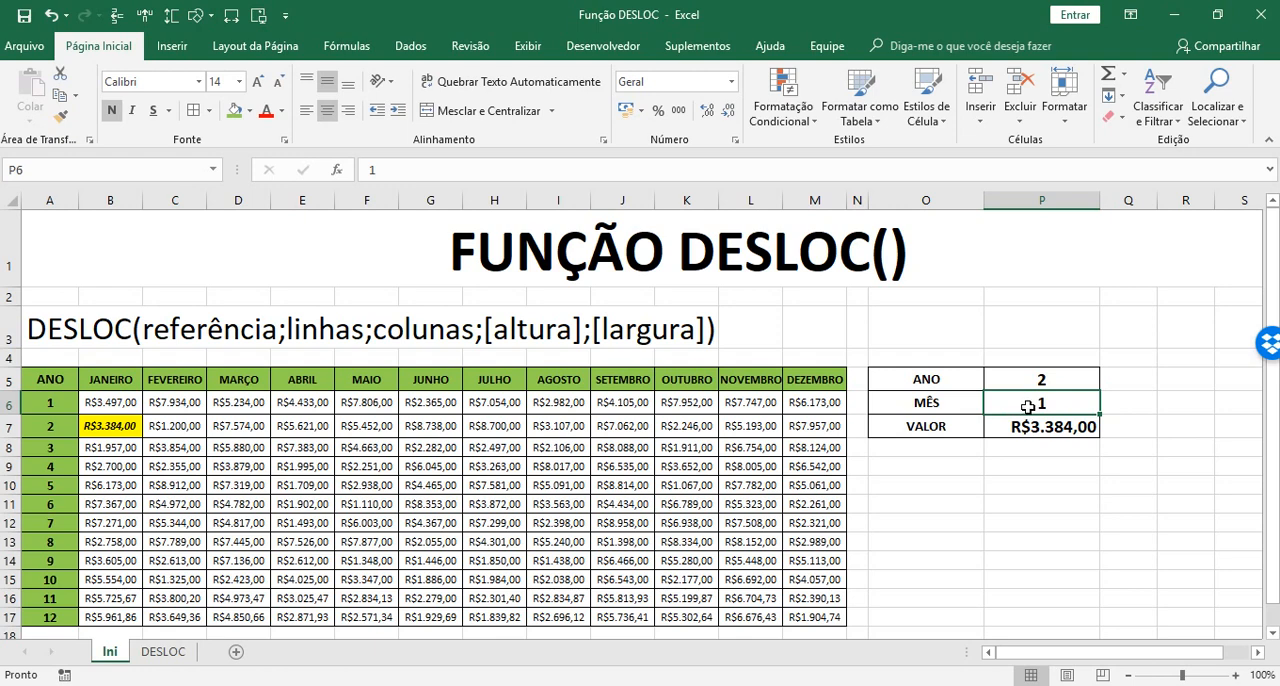
pyautogui.write('3')
pyautogui.press('Return')
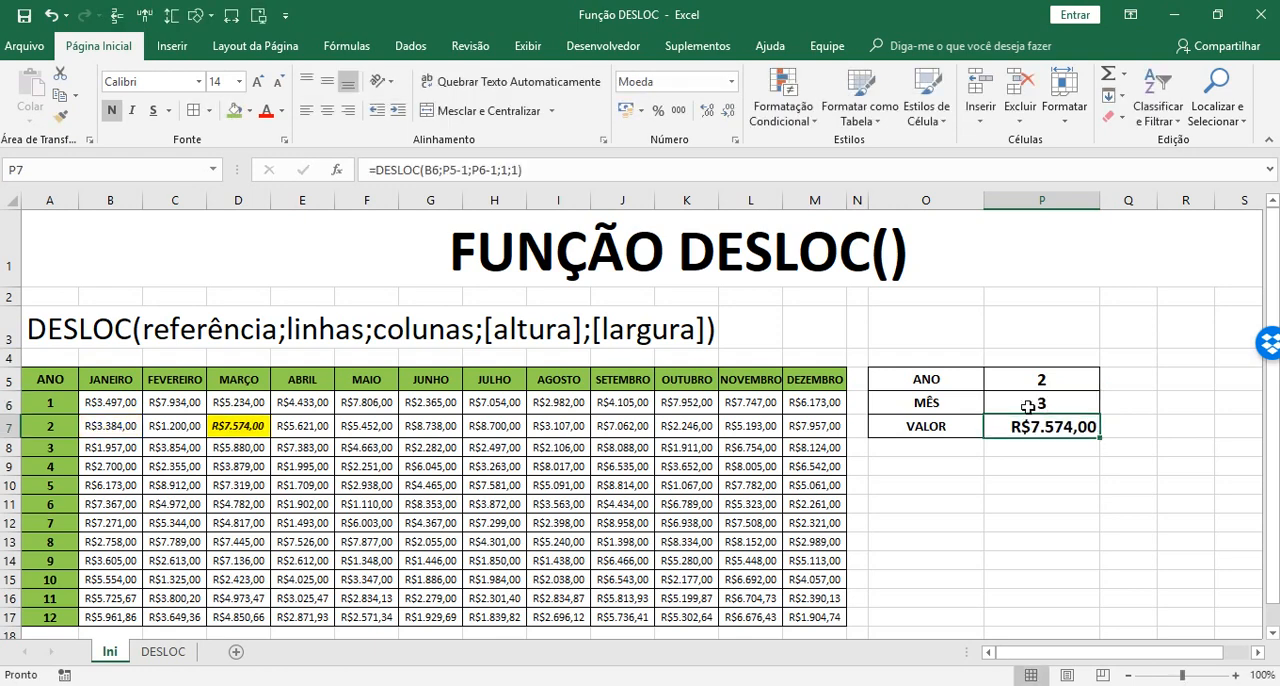
# Test another combination by setting ANO to 12 and MÊS to 5
pyautogui.click(1037, 381)
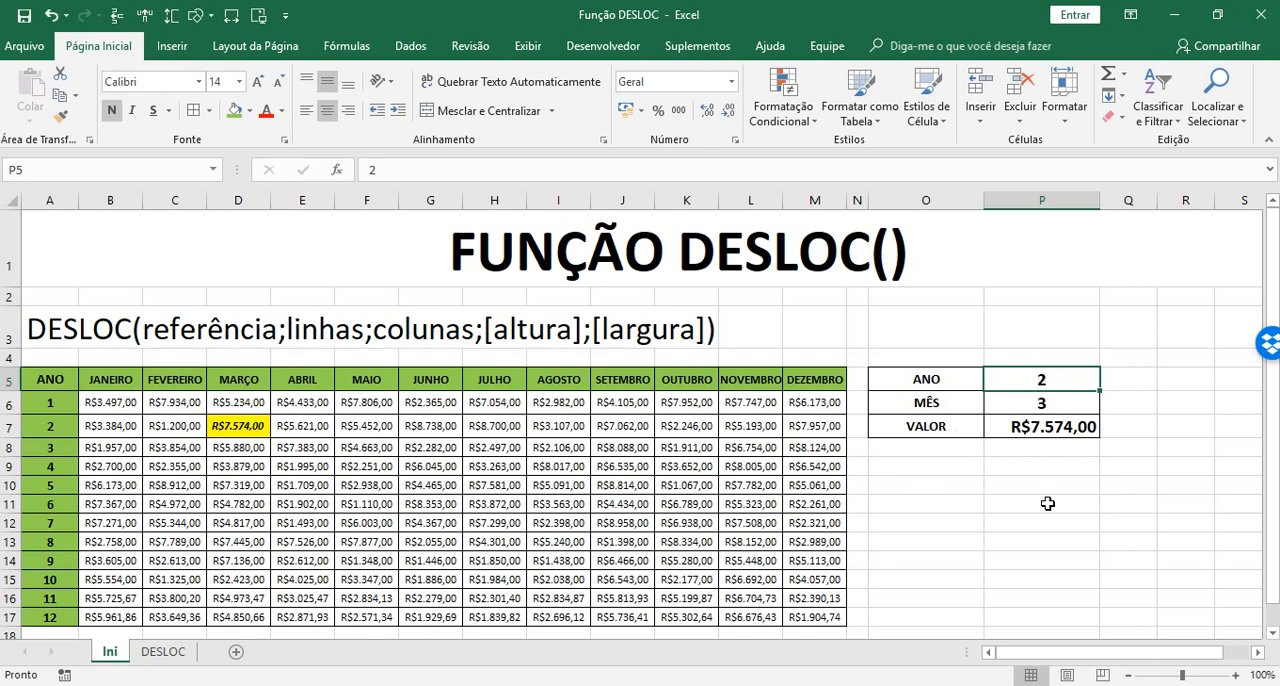
pyautogui.write('1')
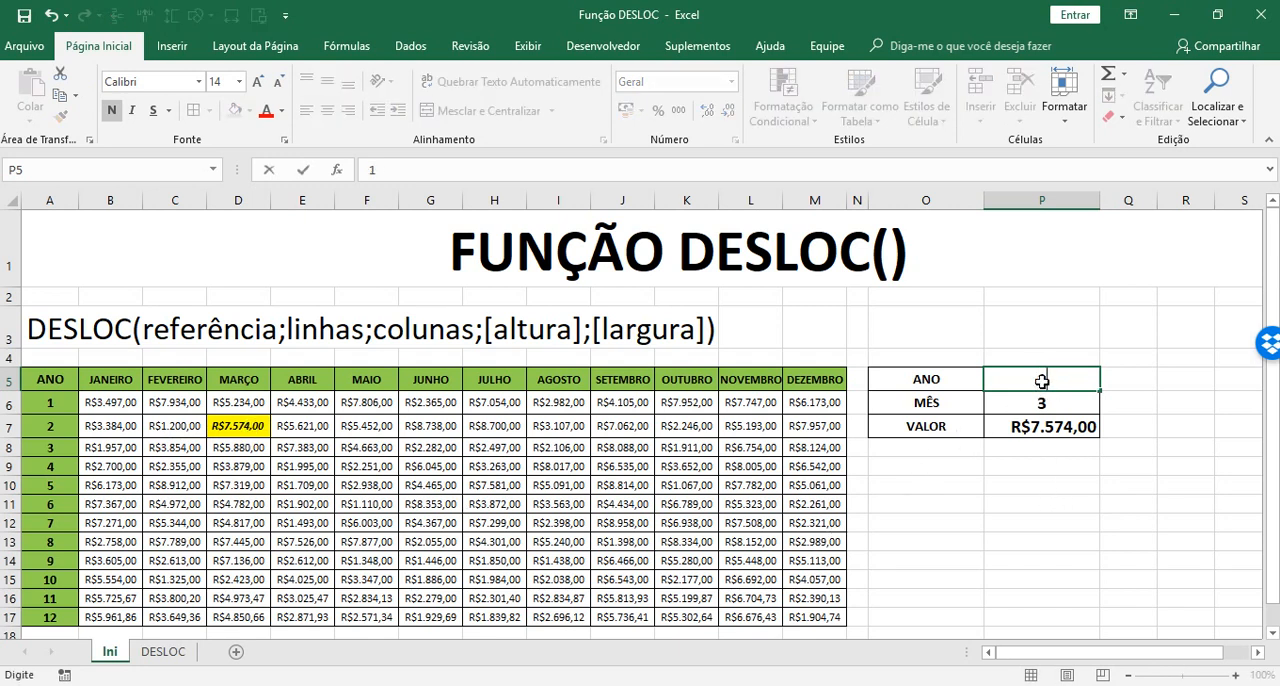
pyautogui.press('Return')
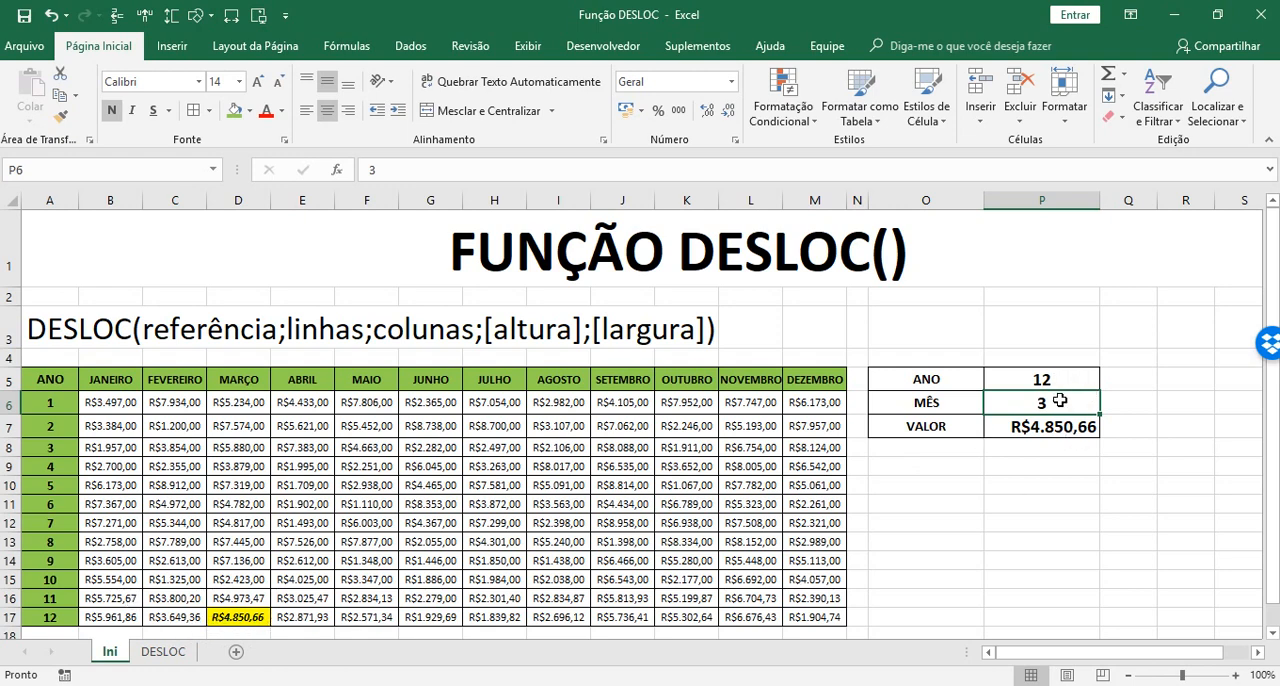
pyautogui.write('5')
pyautogui.press('Return')
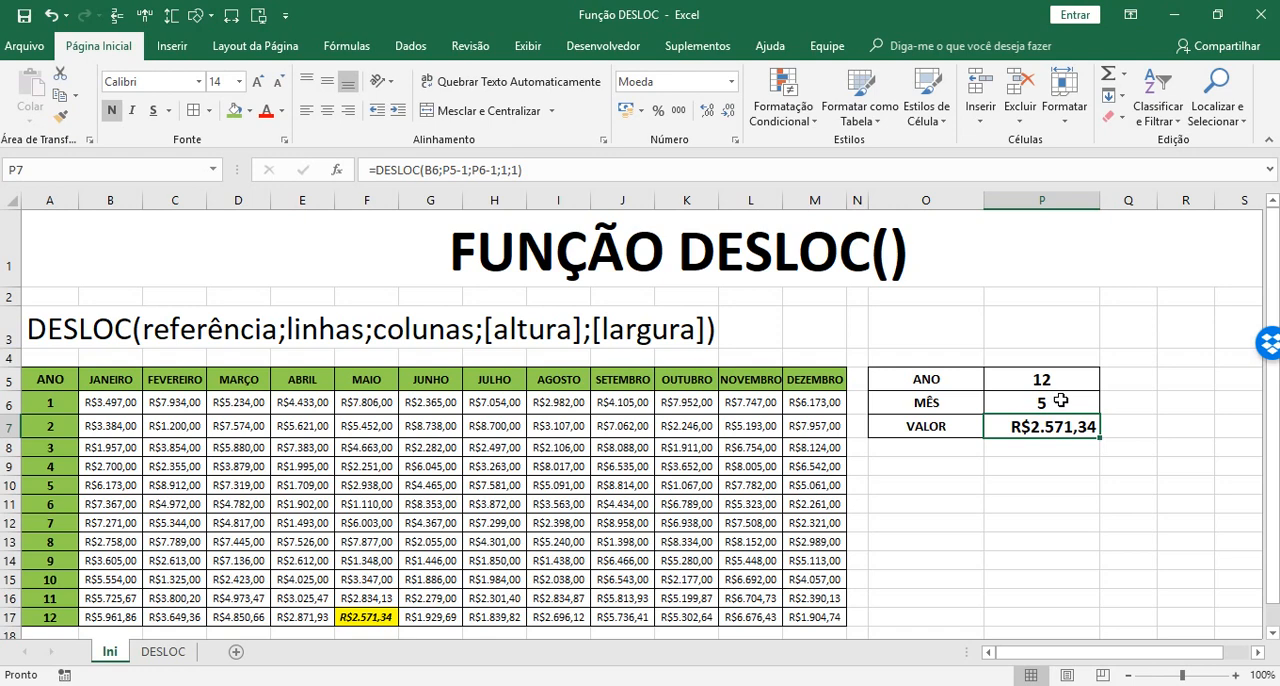
# Set the lookup's MÊS to 6 and its ANO to 10
pyautogui.click(1068, 399)
pyautogui.write('6')
pyautogui.press('Return')
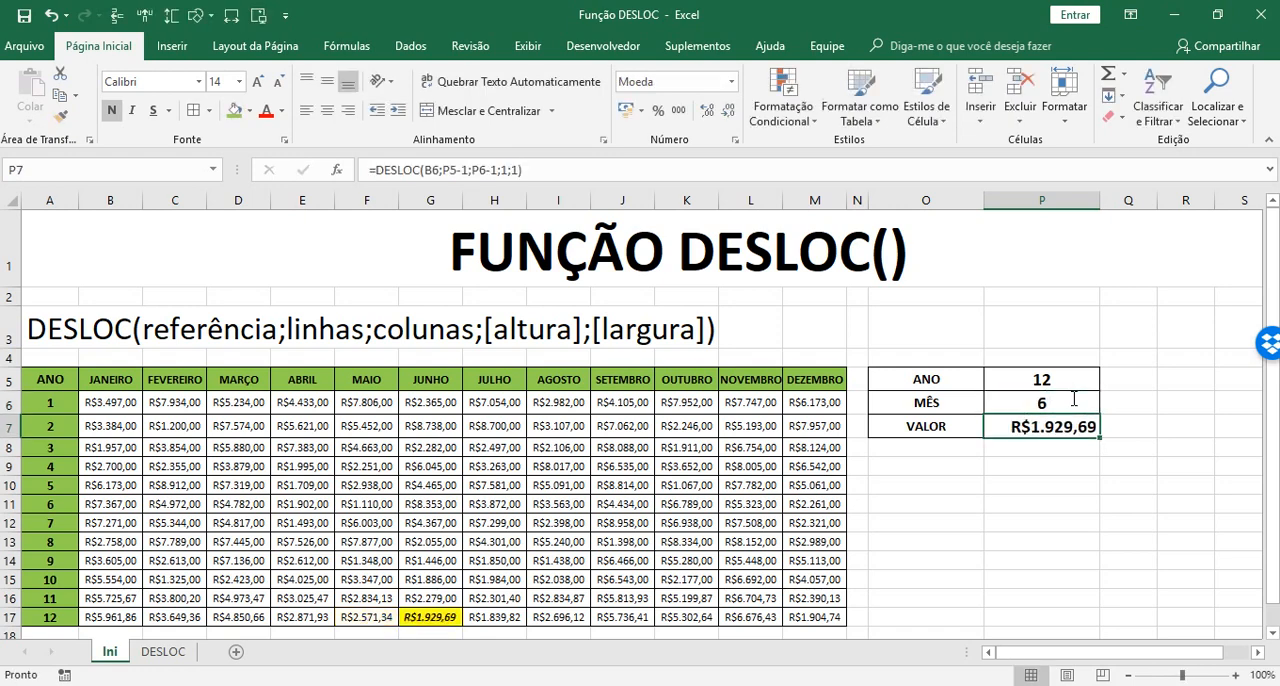
pyautogui.click(1065, 376)
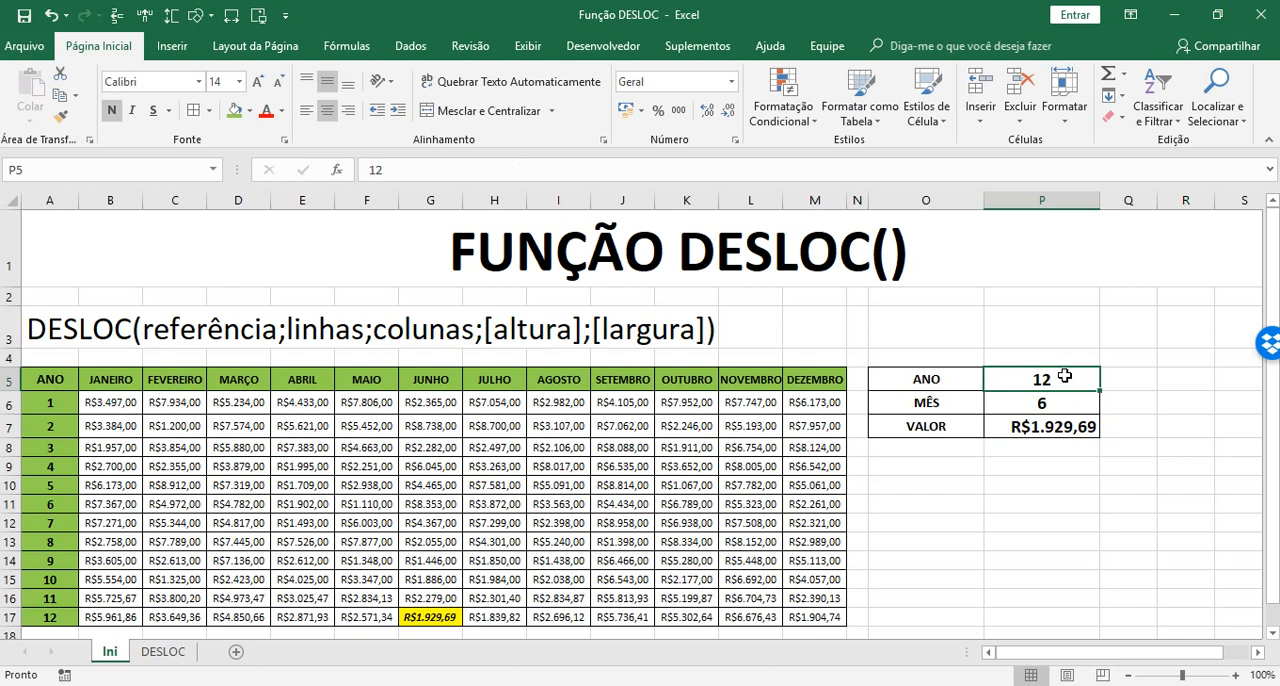
pyautogui.write('1')
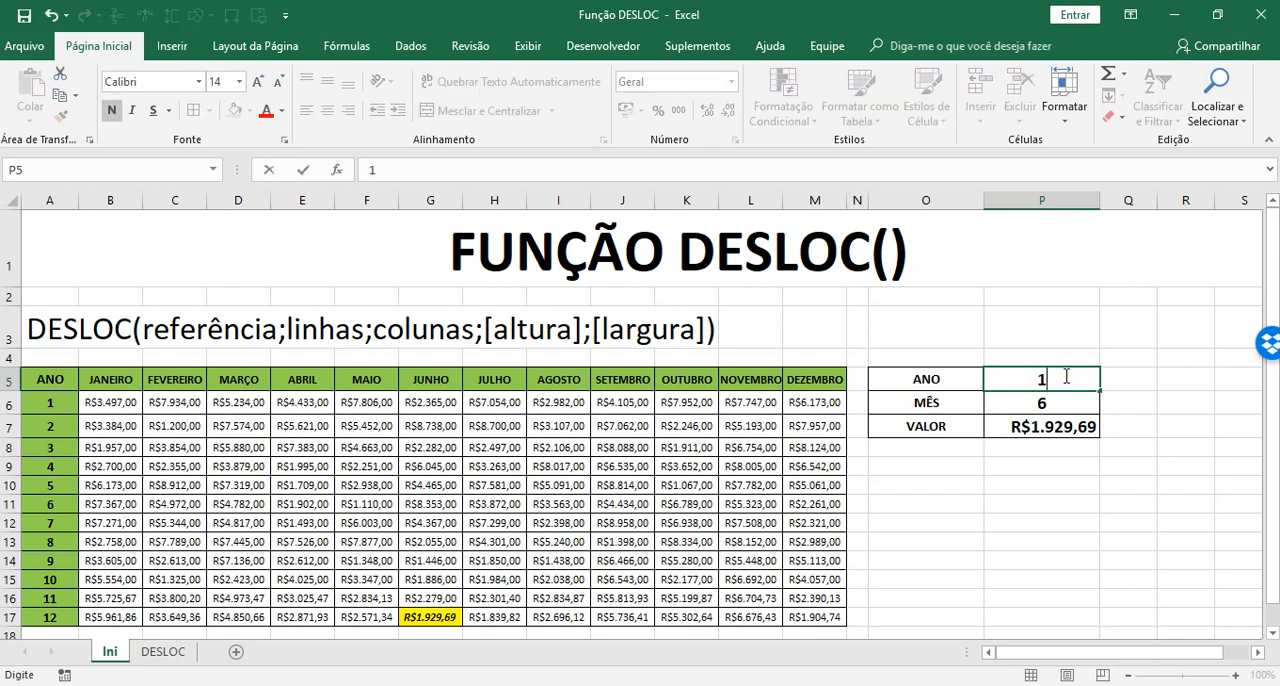
pyautogui.write('0')
pyautogui.press('Return')
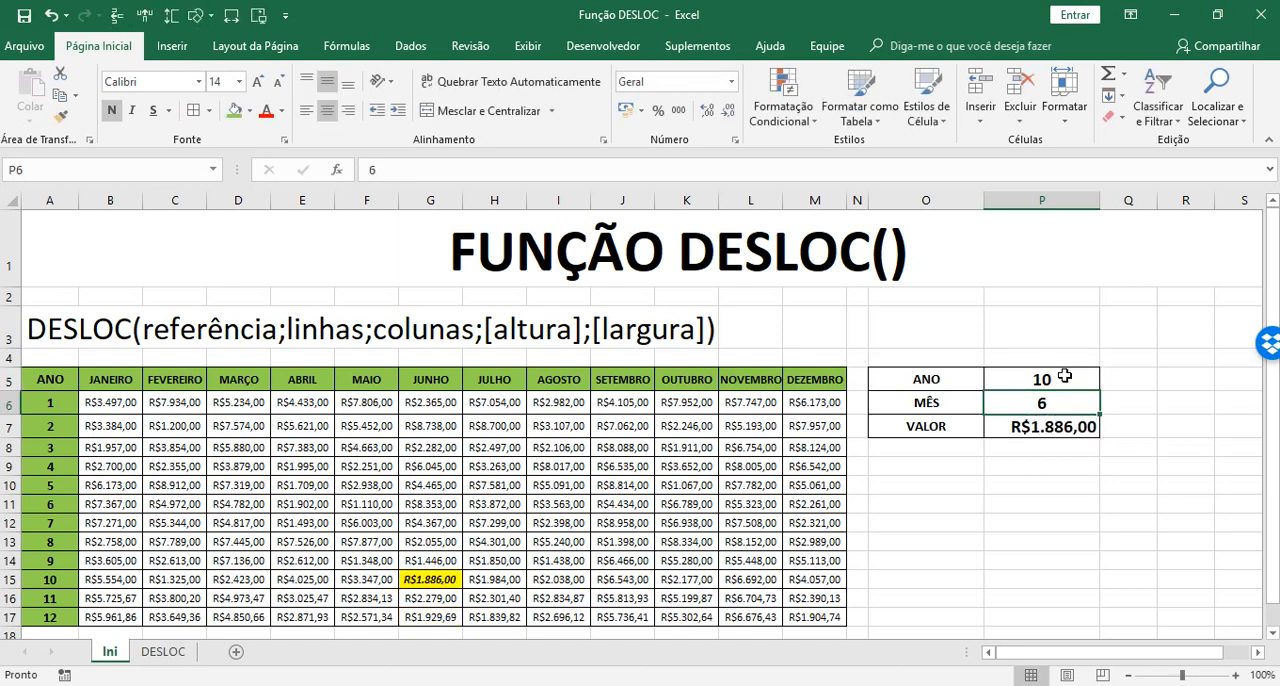
# Set the lookup's ANO to 9, keeping the same month
pyautogui.click(1065, 376)
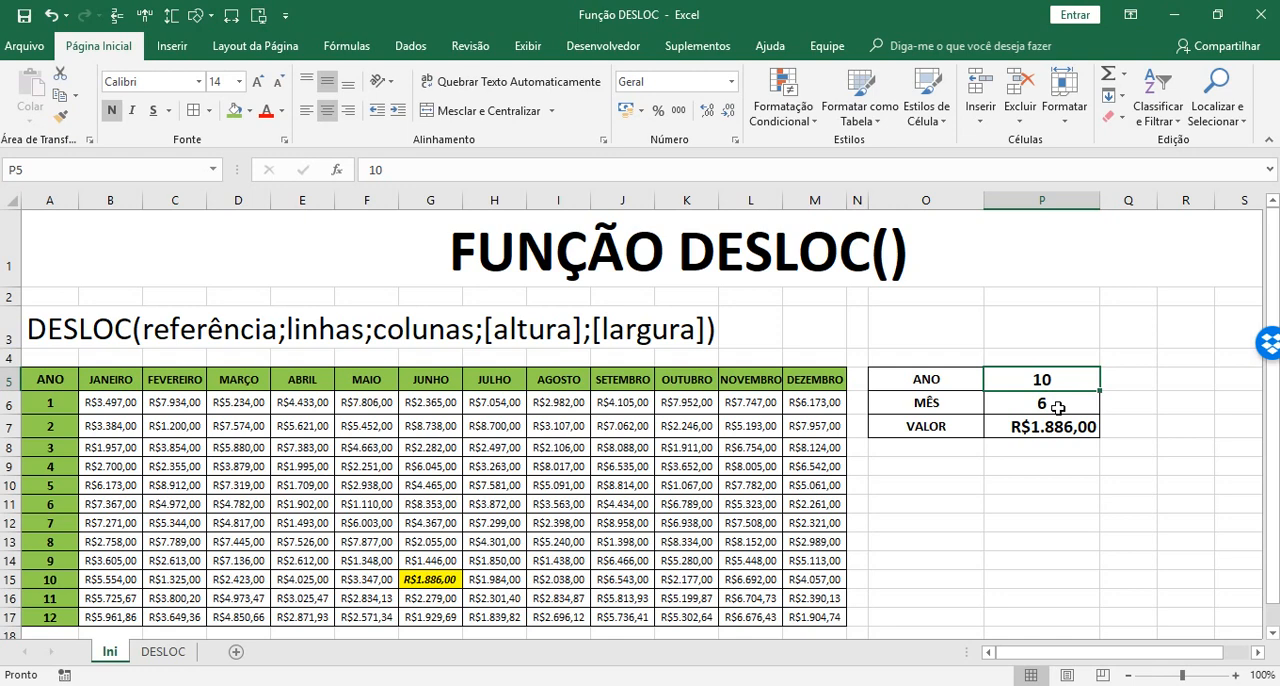
pyautogui.write('9')
pyautogui.press('Return')
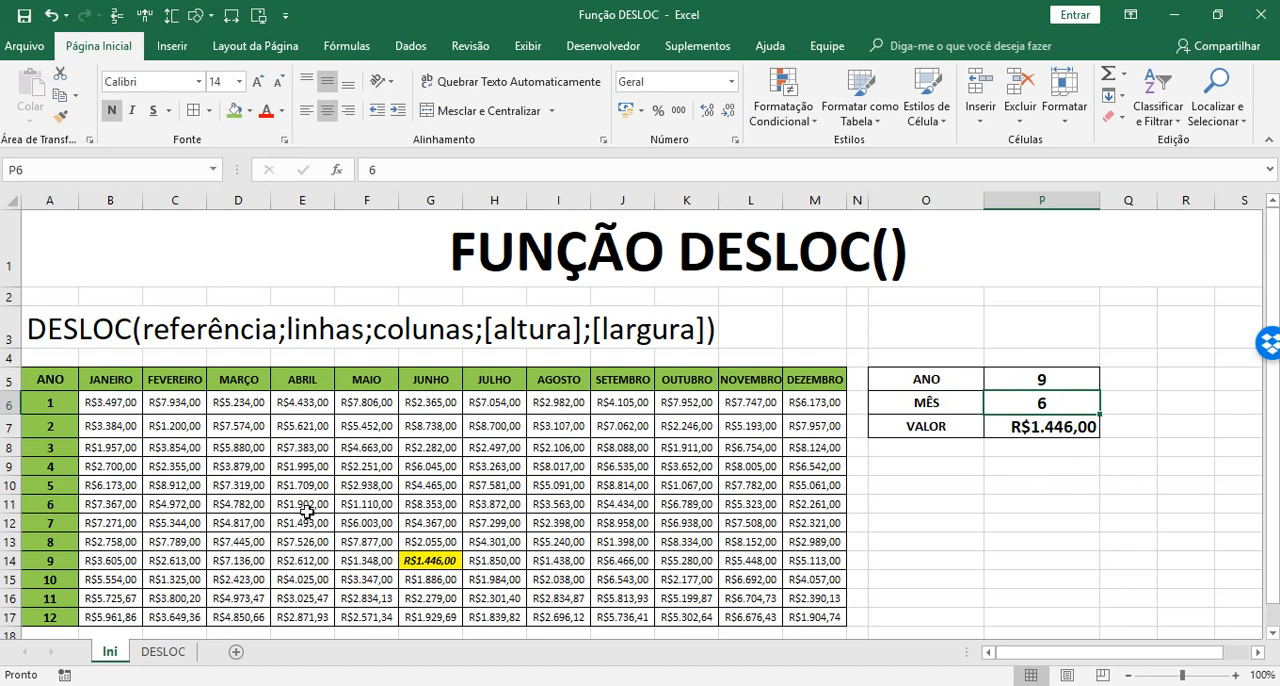
# Move the reference argument of the DESLOC formula in the VALOR cell P7 to the ANO header cell A5
pyautogui.click(1056, 426)
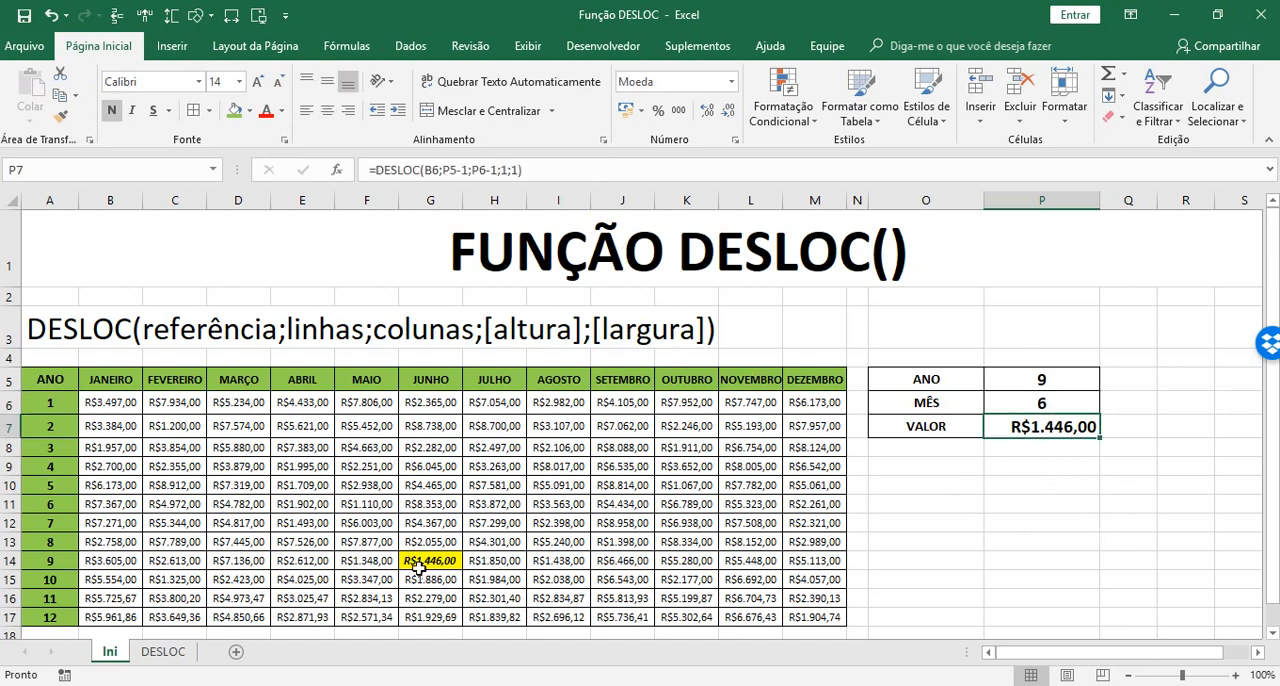
pyautogui.click(563, 172)
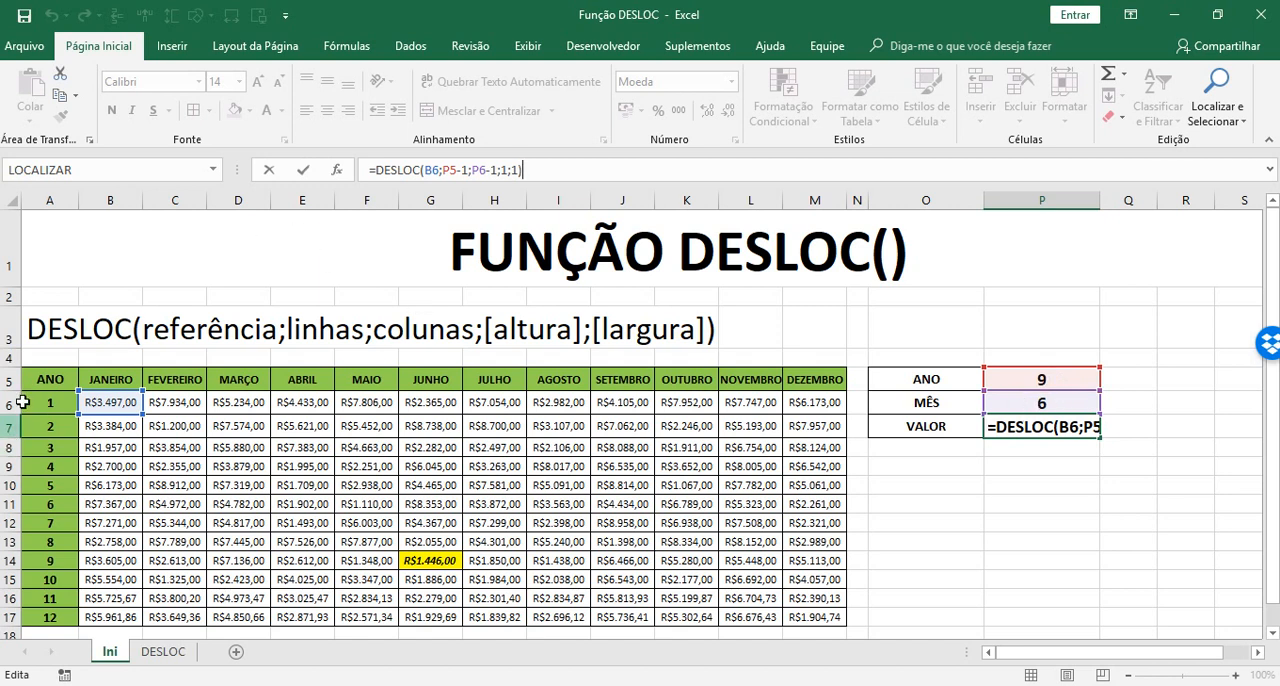
pyautogui.moveTo(133, 413)
pyautogui.mouseDown()
pyautogui.moveTo(104, 416)
pyautogui.moveTo(70, 393)
pyautogui.mouseUp()
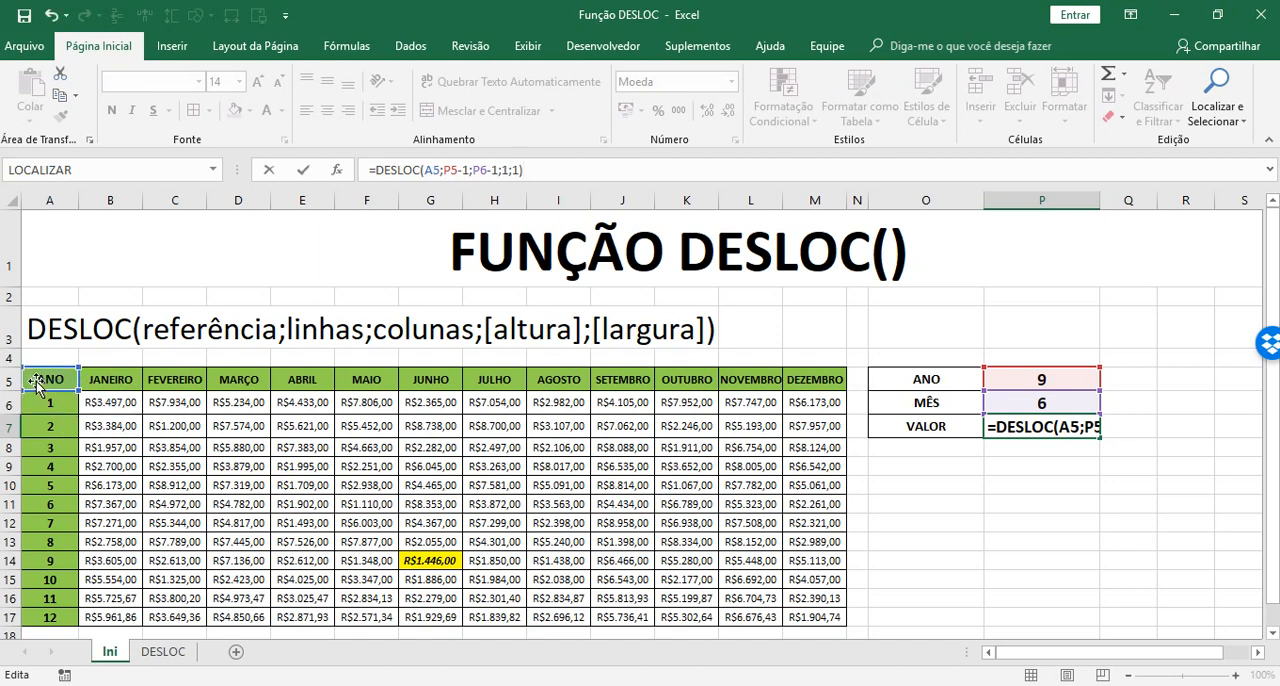
pyautogui.click(124, 403)
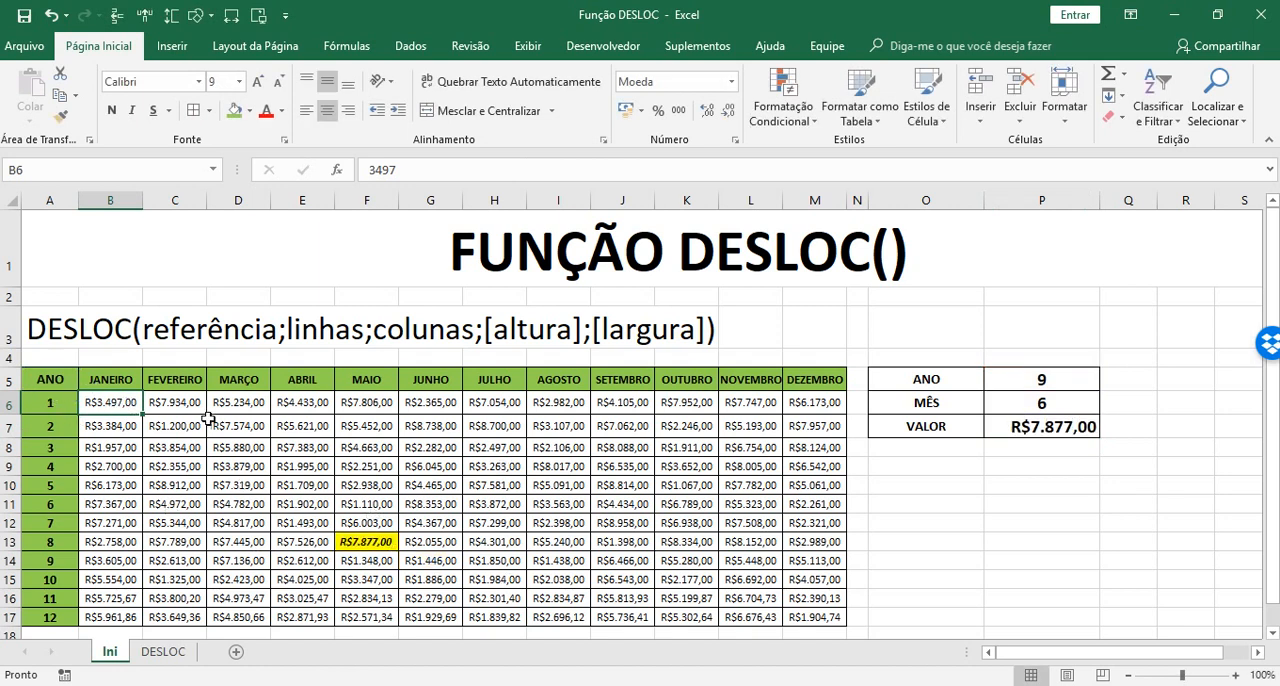
pyautogui.click(1080, 524)
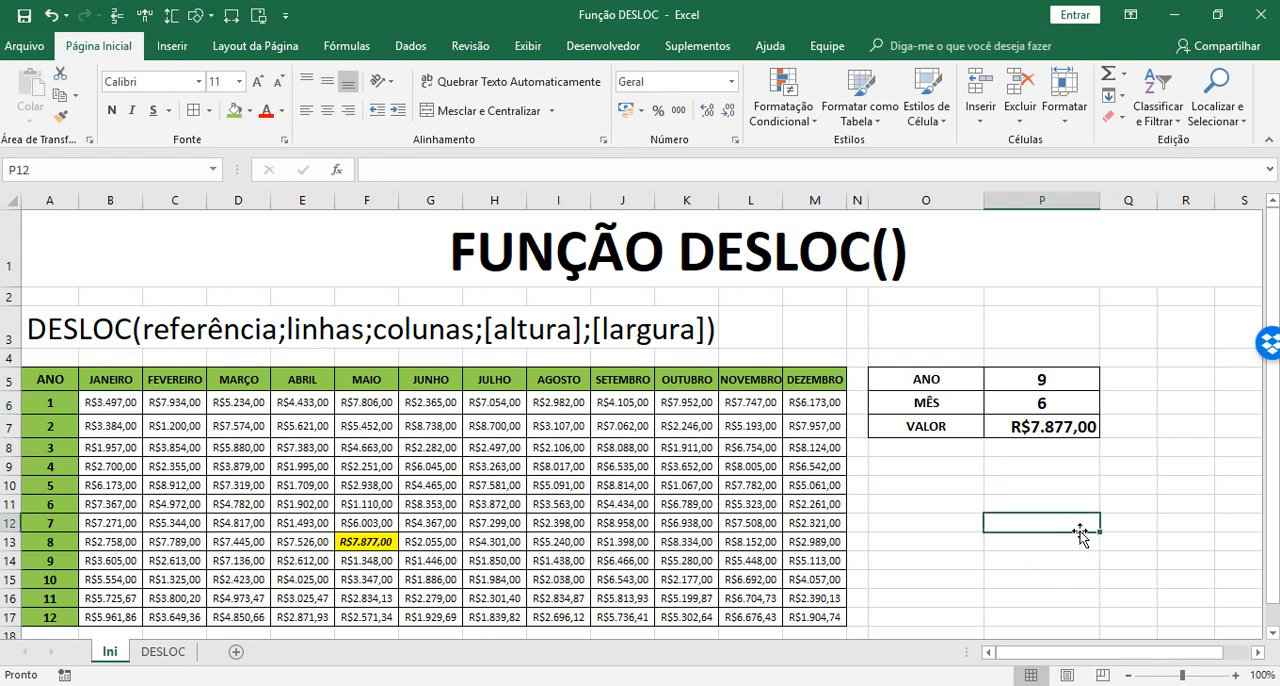
# Go to the DESLOC worksheet and widen the PRODUTO column B and the FUNCIONÁRIO column D
pyautogui.click(165, 652)
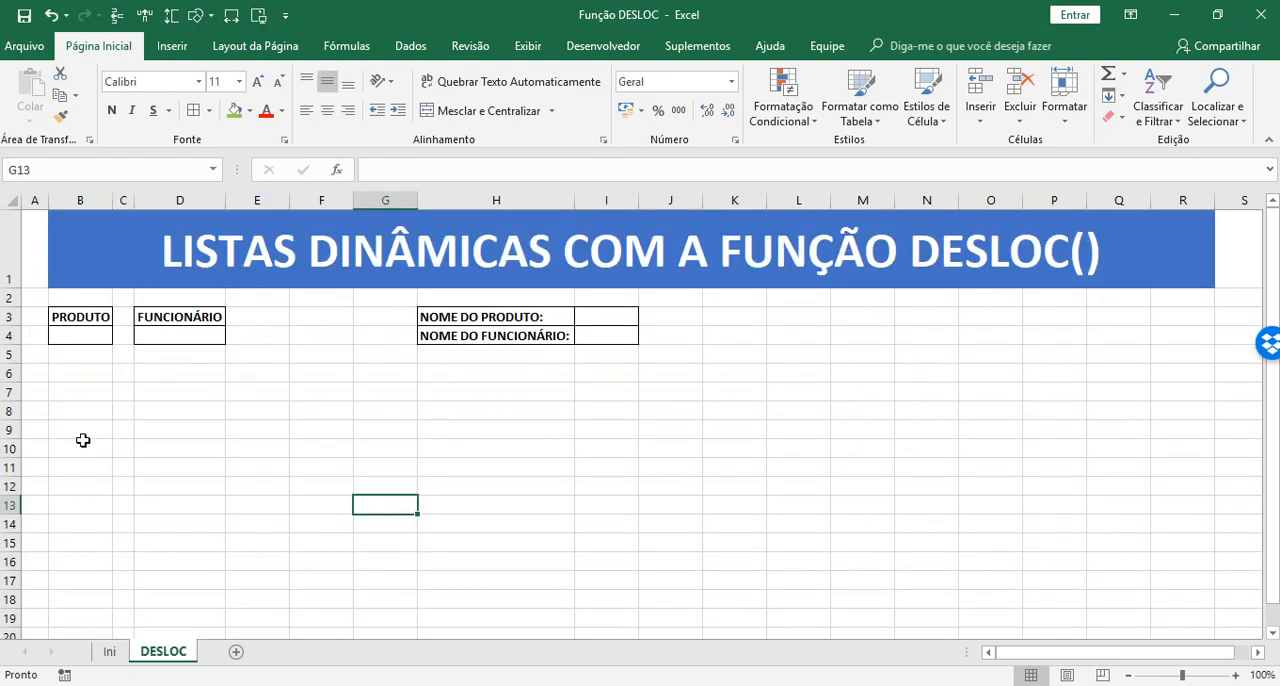
pyautogui.moveTo(116, 199); pyautogui.dragTo(162, 199)
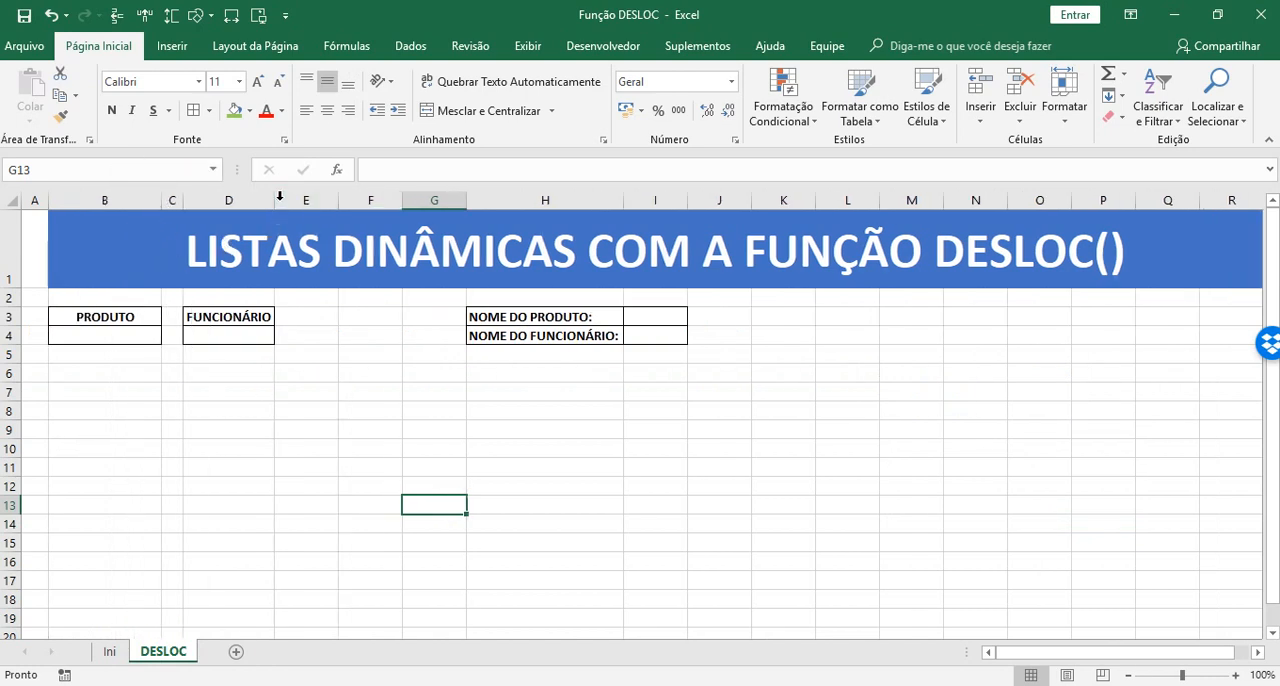
pyautogui.moveTo(275, 199); pyautogui.dragTo(293, 199)
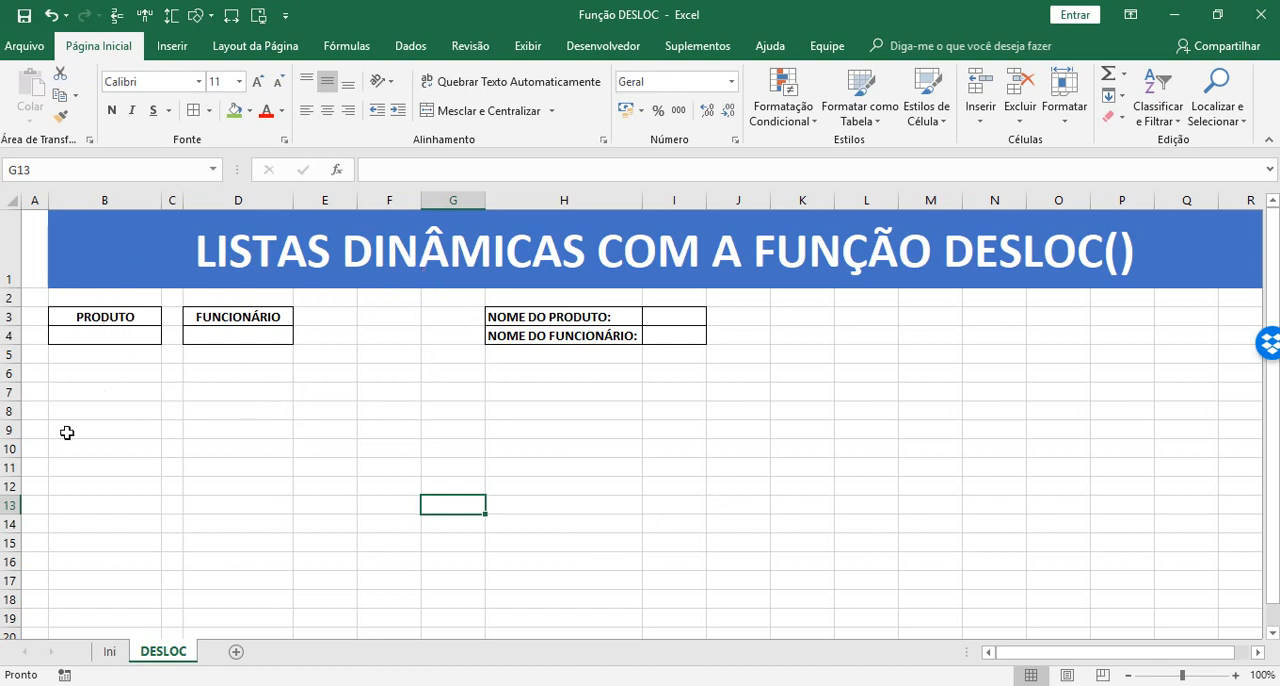
pyautogui.click(270, 260)
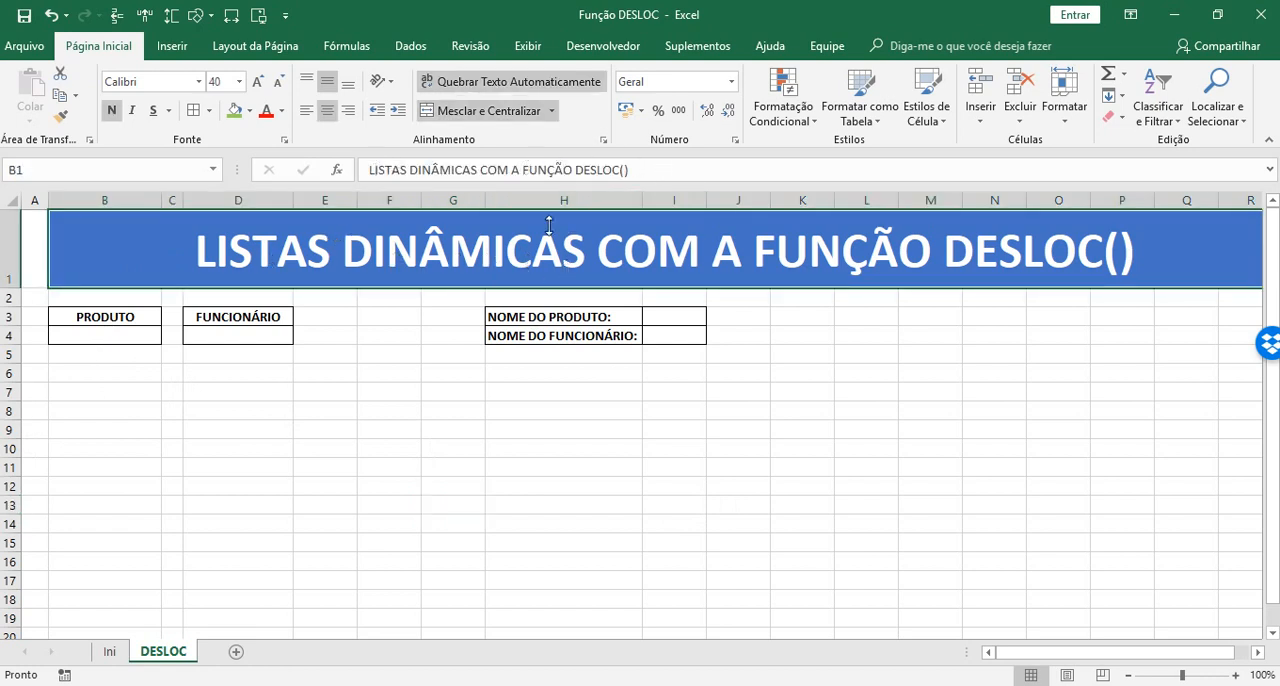
# Enter PRODUTO 1 and PRODUTO 2 in cells B4 and B5 of the PRODUTO list
pyautogui.click(102, 337)
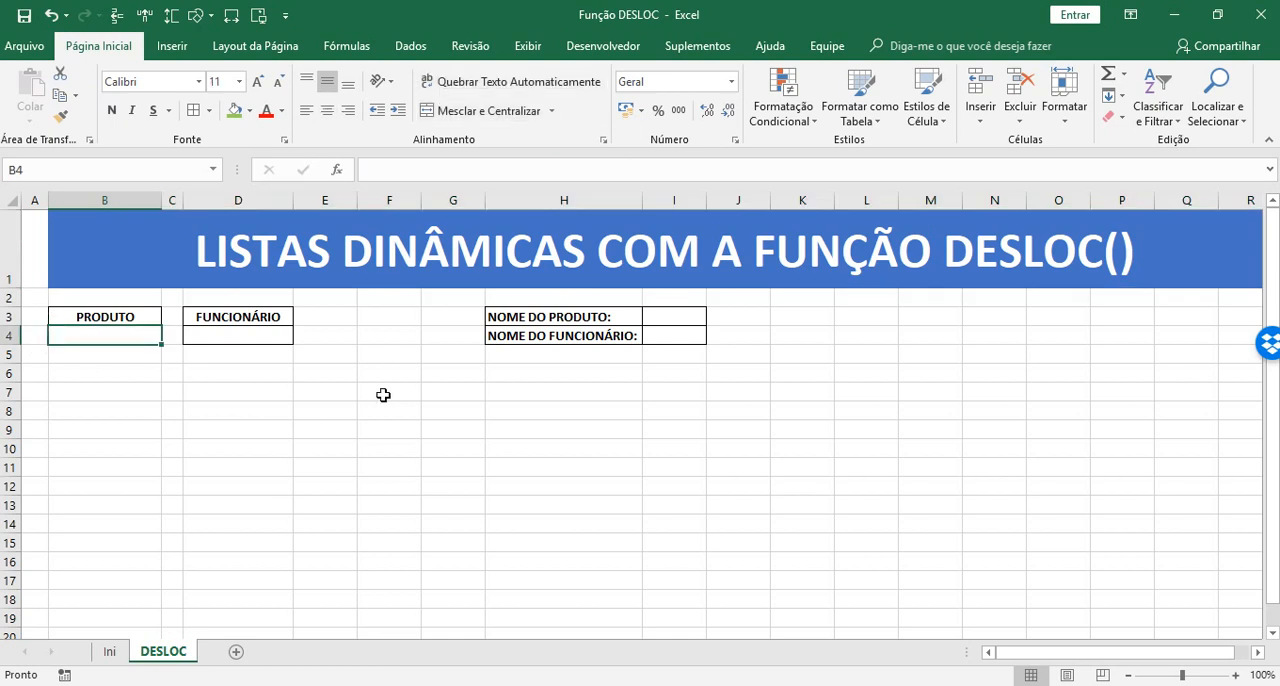
pyautogui.write('PRODUTO 1')
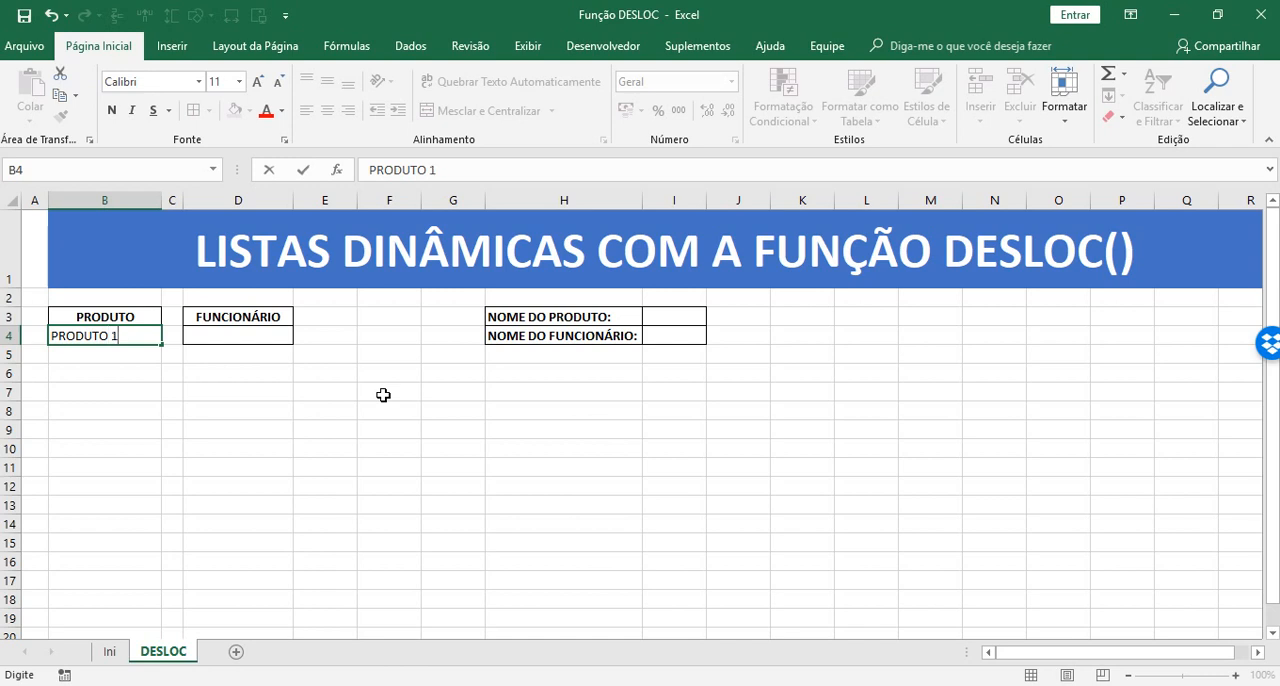
pyautogui.press('Return')
pyautogui.write('PRODUTO 2')
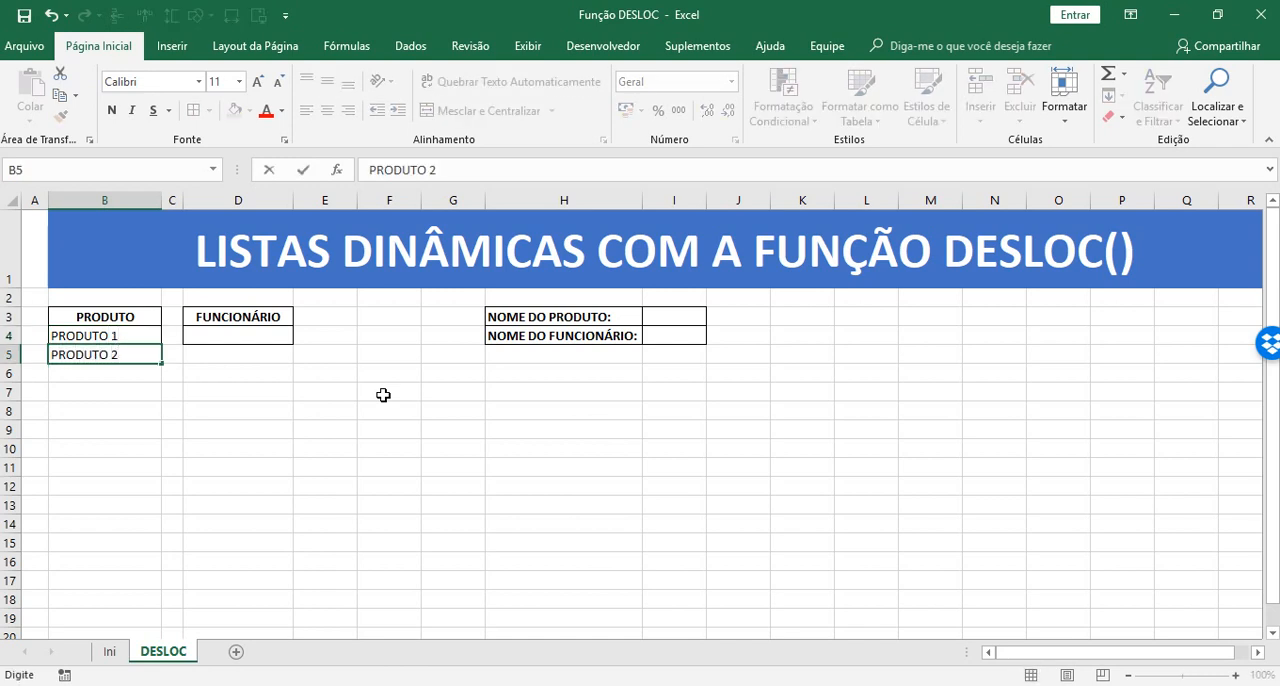
pyautogui.press('Return')
# Add borders to the two products in B4:B5 and fill the series down to PRODUTO 4 in B7
pyautogui.click(143, 333)
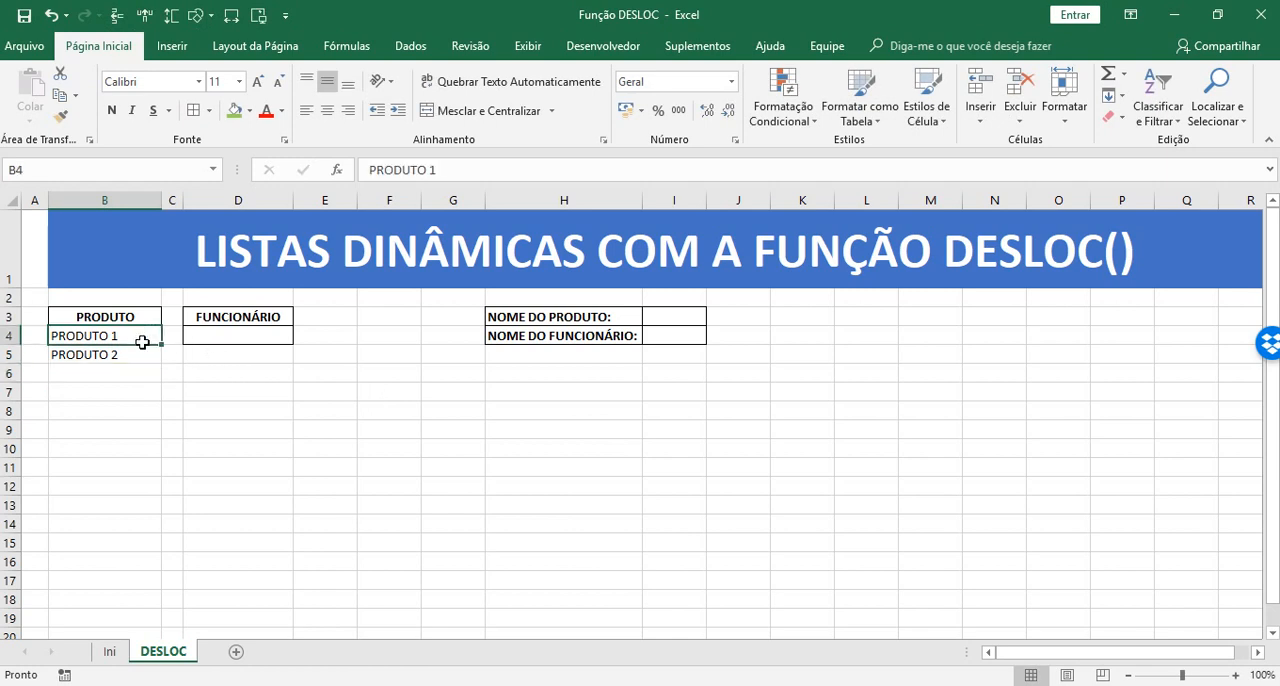
pyautogui.moveTo(143, 342); pyautogui.dragTo(143, 352)
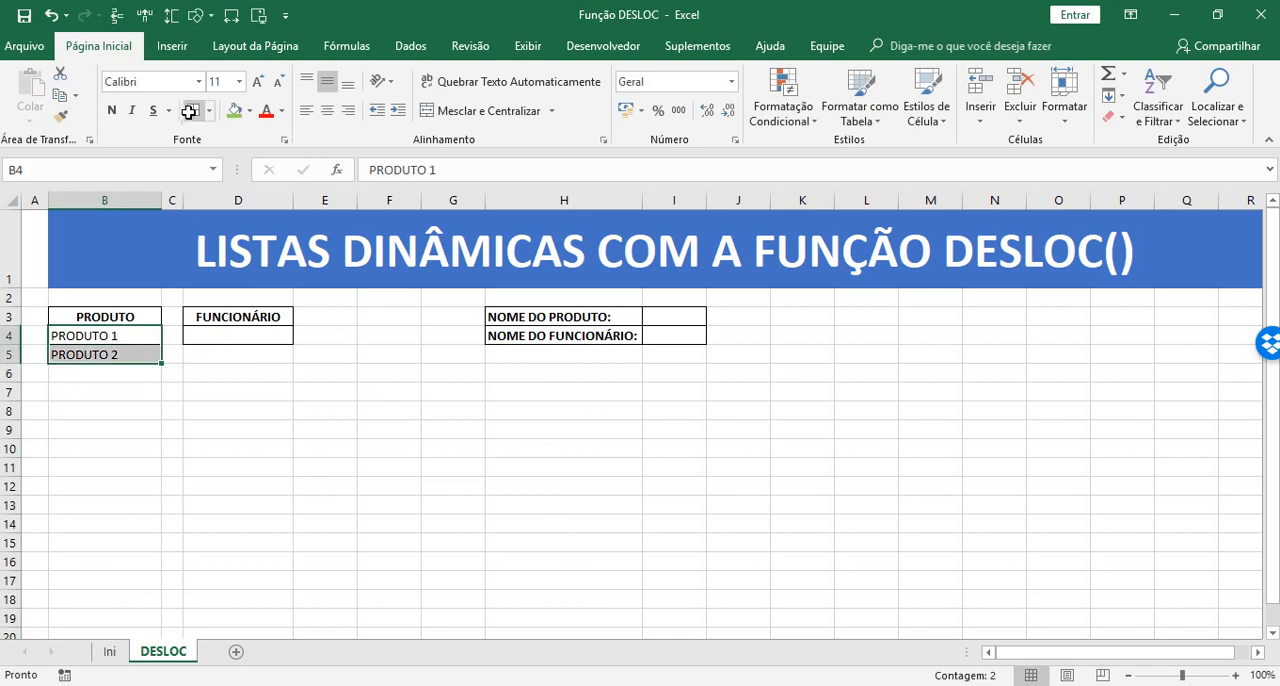
pyautogui.moveTo(160, 358); pyautogui.dragTo(163, 395)
pyautogui.click(374, 505)
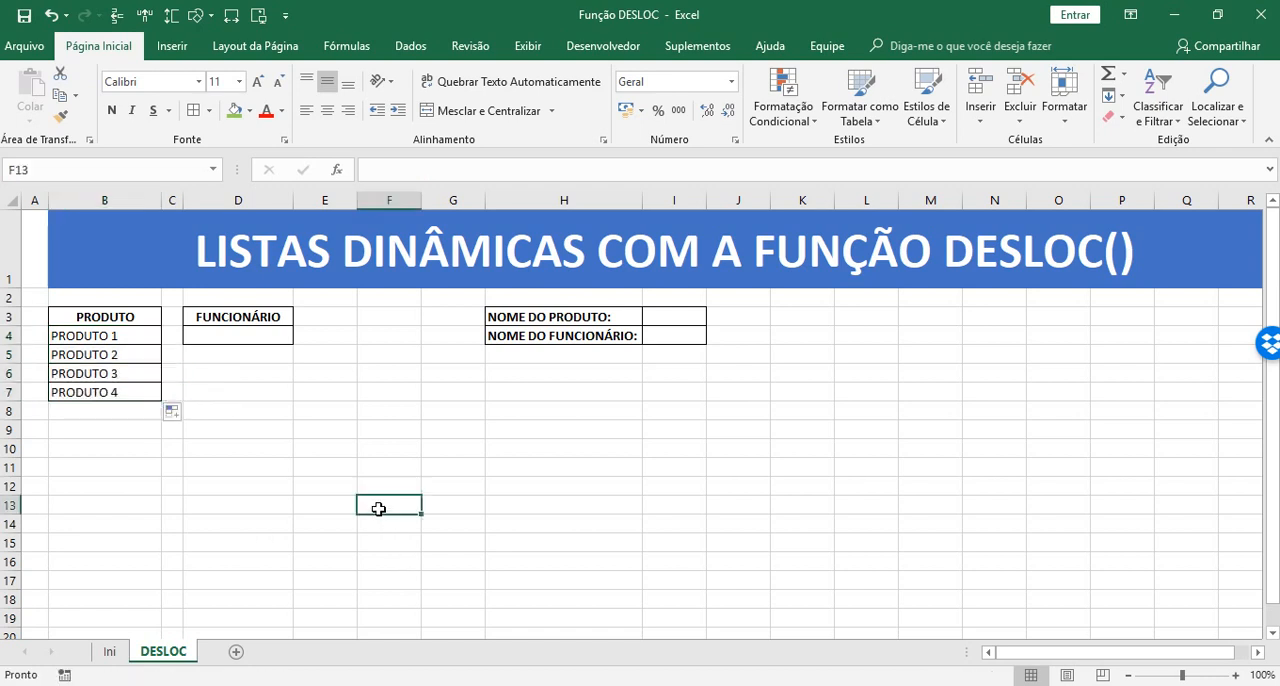
# Enter FUNCIONÁRIO 1 and FUNCIONÁRIO 2 in cells D4 and D5 of the FUNCIONÁRIO list
pyautogui.click(262, 340)
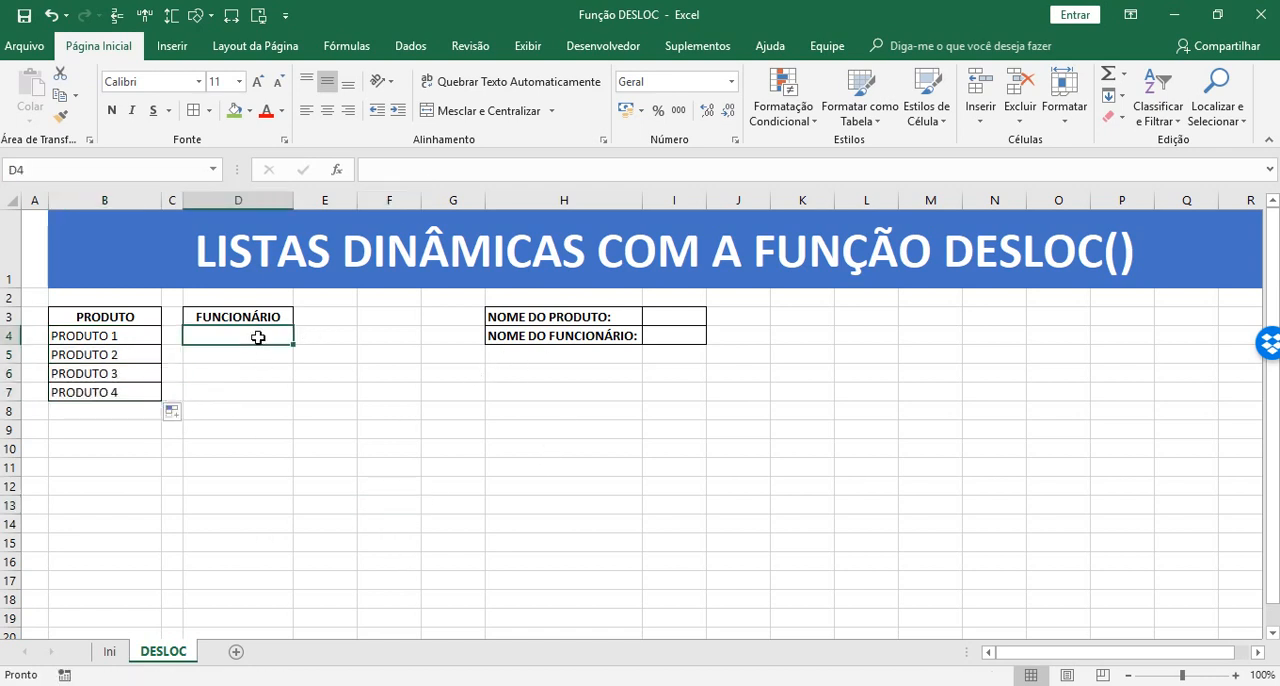
pyautogui.write('FUNCIONÁRIO')
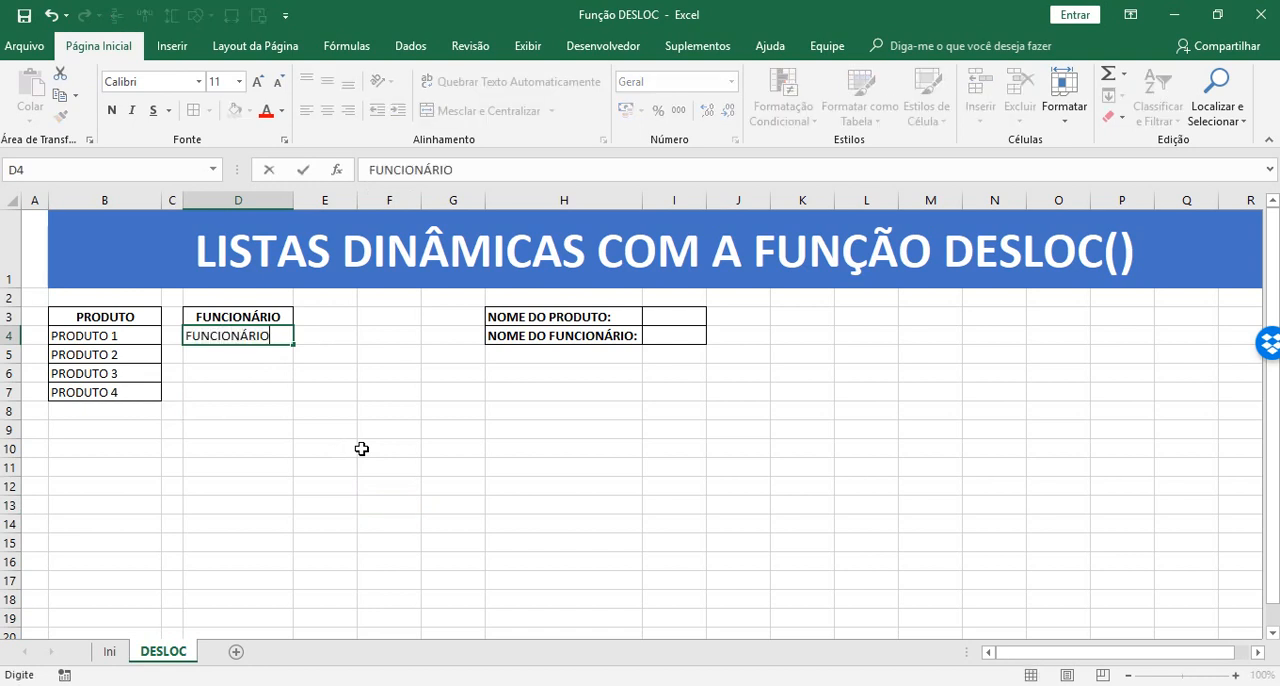
pyautogui.write(' 1')
pyautogui.press('Return')
pyautogui.write('FUNCIO')
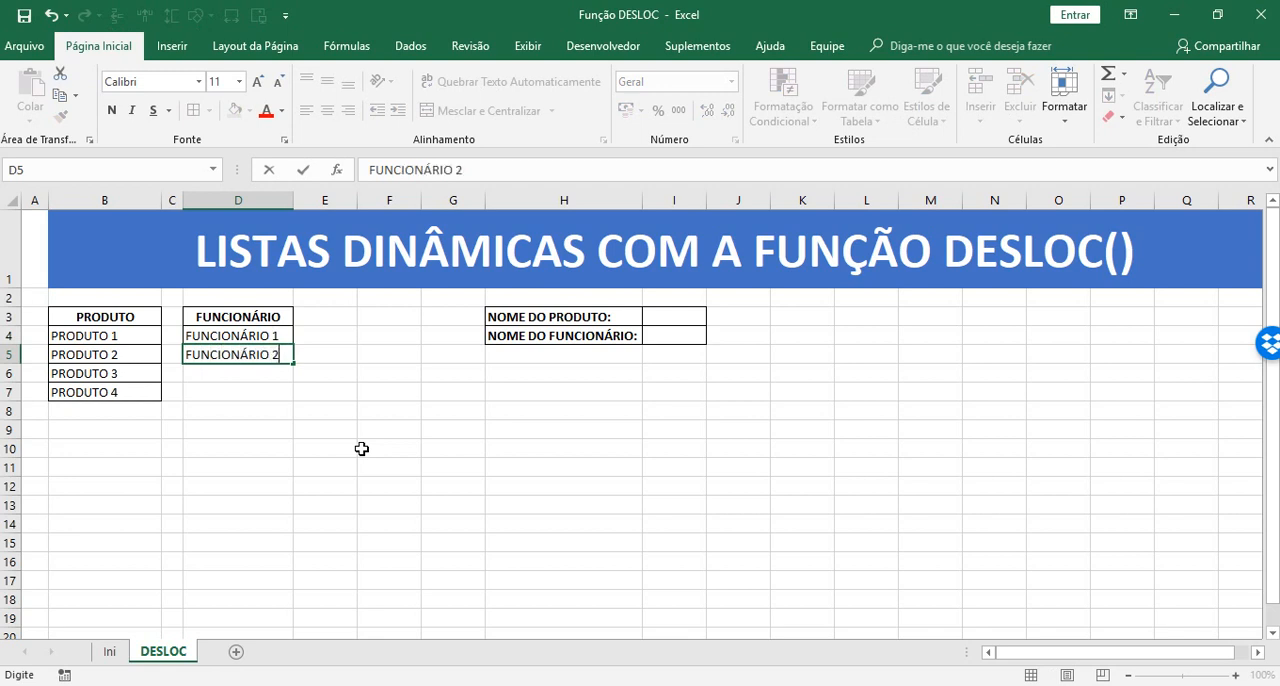
pyautogui.press('Return')
# Add borders to the two employees in D4:D5 and fill the series down to FUNCIONÁRIO 4 in D7
pyautogui.click(272, 336)
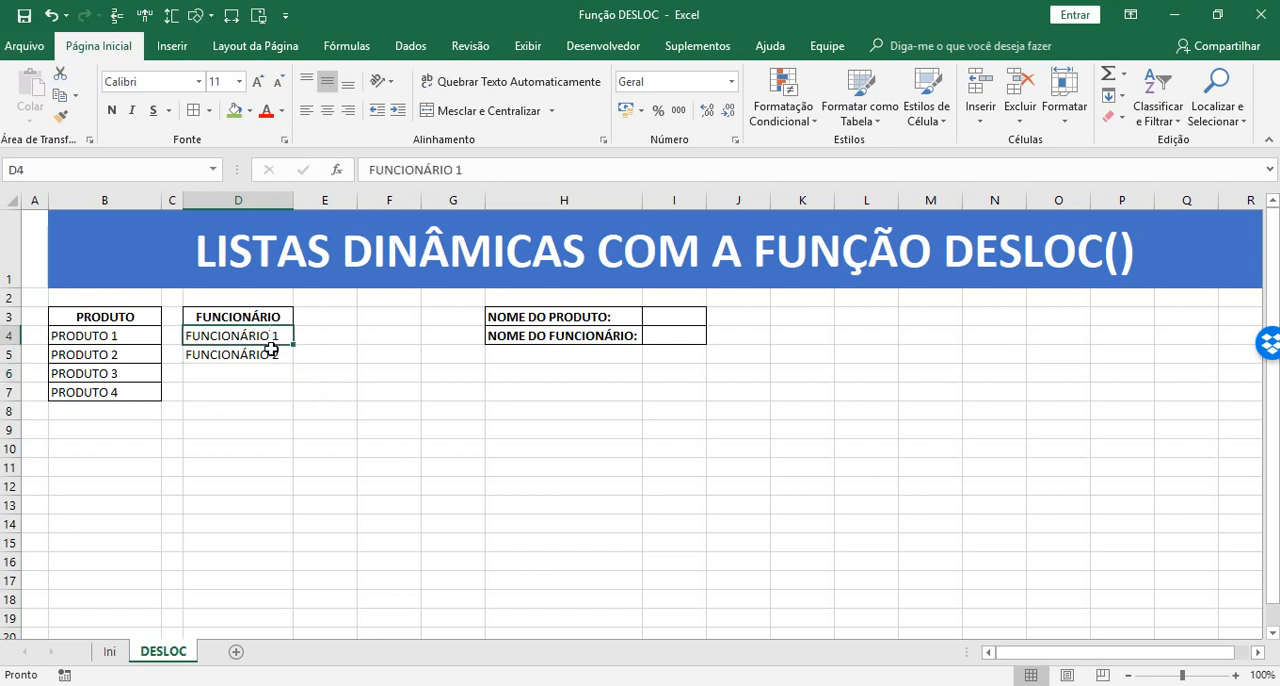
pyautogui.moveTo(272, 349); pyautogui.dragTo(291, 398)
pyautogui.click(588, 508)
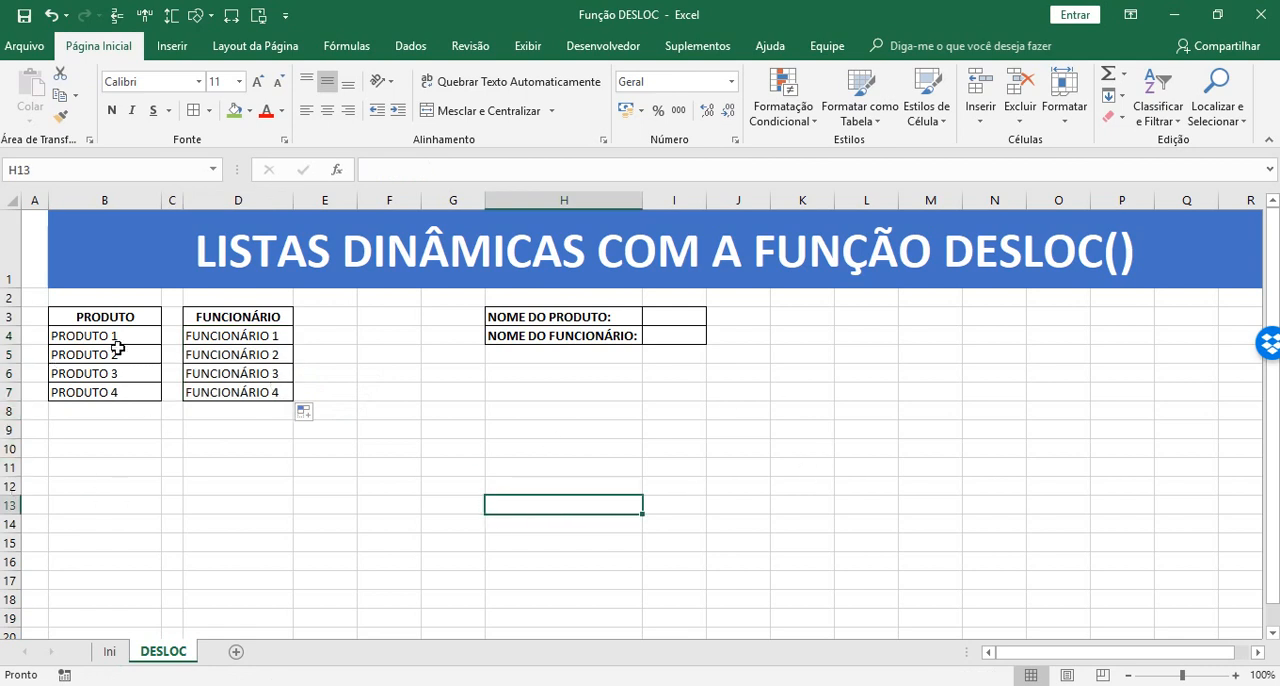
# Widen column I, which holds the cells for the product and employee names
pyautogui.click(669, 320)
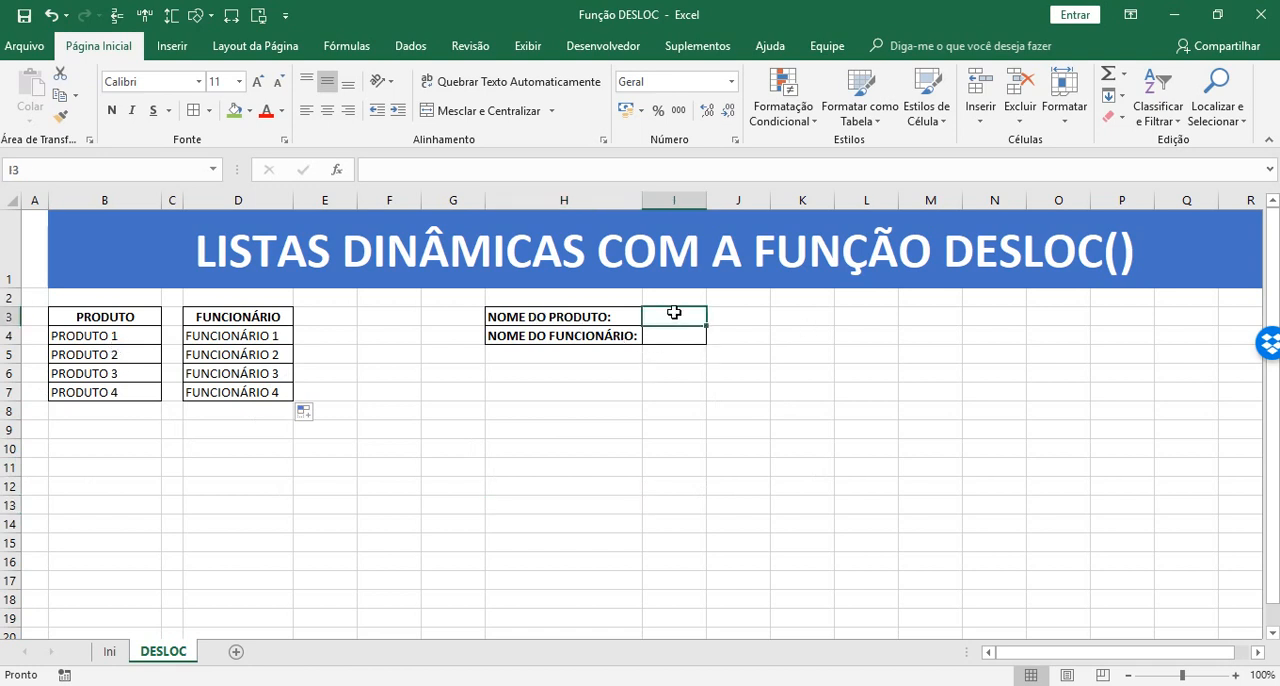
pyautogui.moveTo(707, 201); pyautogui.dragTo(778, 203)
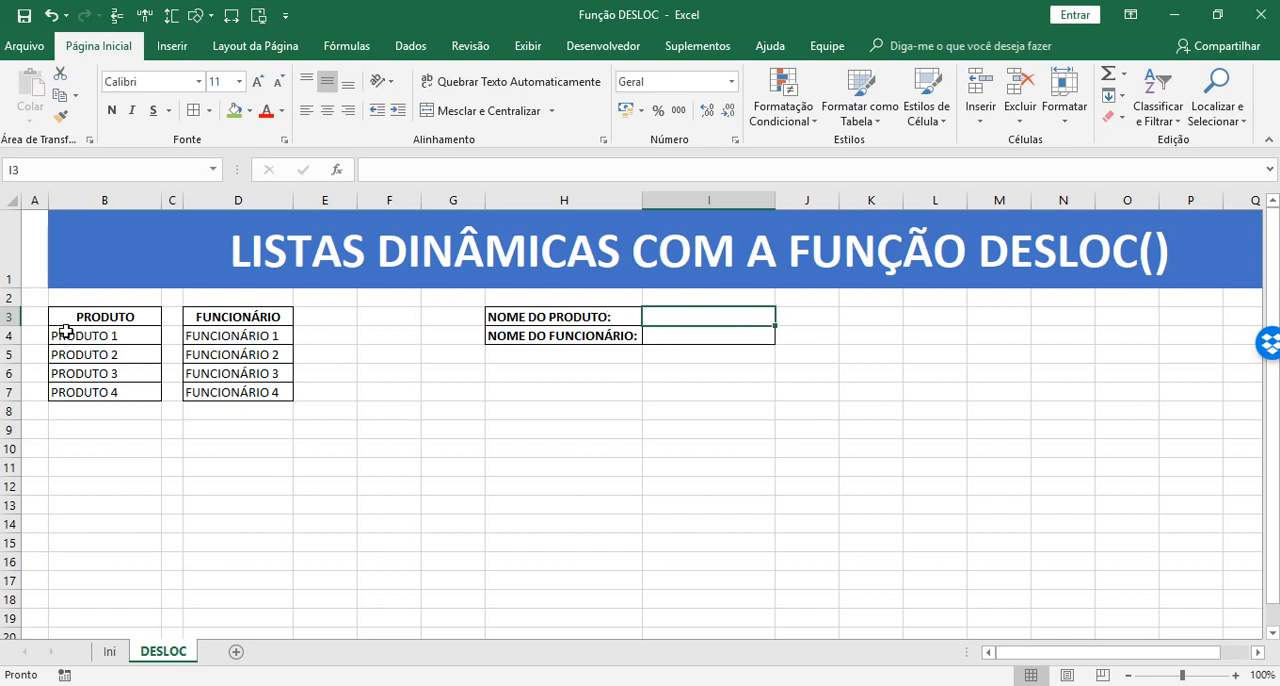
pyautogui.moveTo(60, 333); pyautogui.dragTo(63, 390)
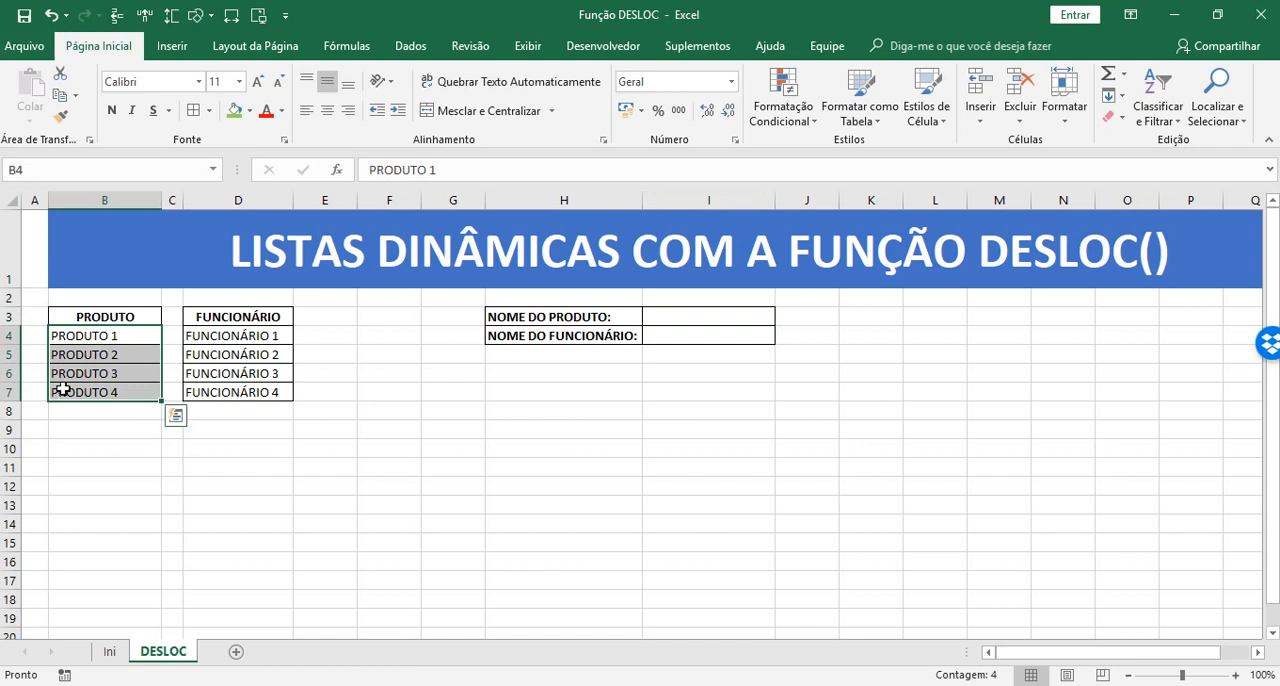
# Add Lista data validation to the product name cell I3, with =$B$4:$B$7 as the source
pyautogui.click(738, 319)
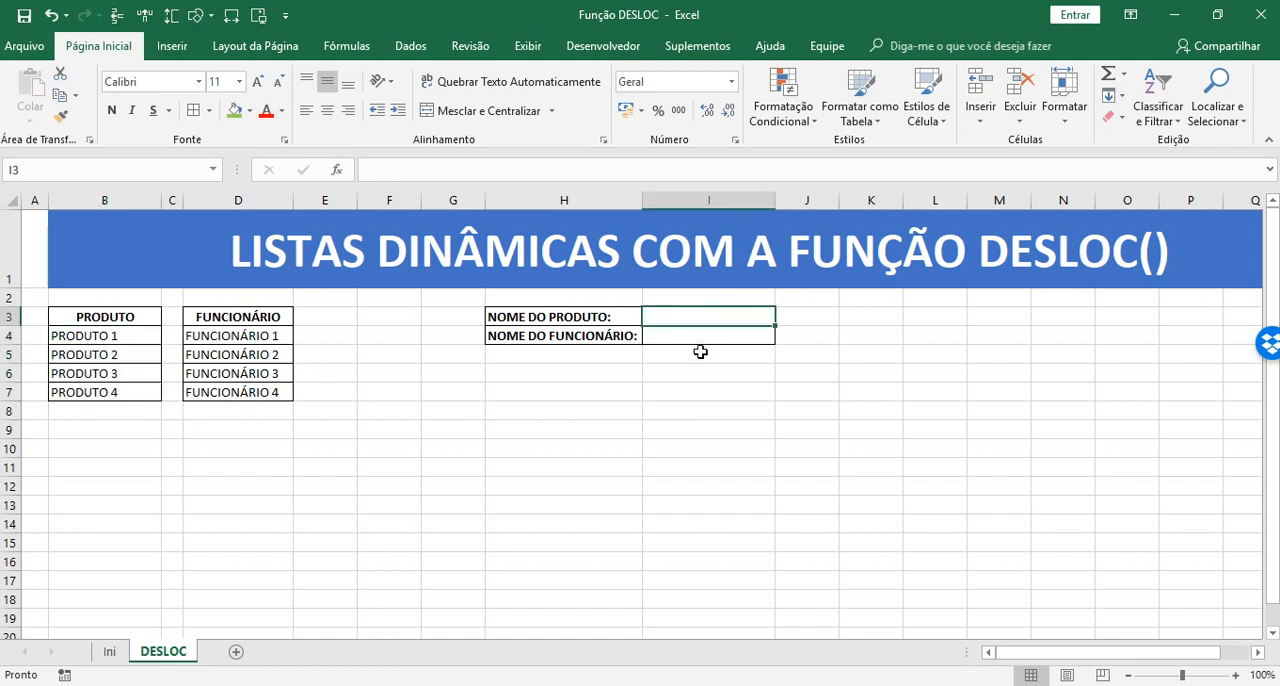
pyautogui.click(408, 47)
pyautogui.click(779, 121)
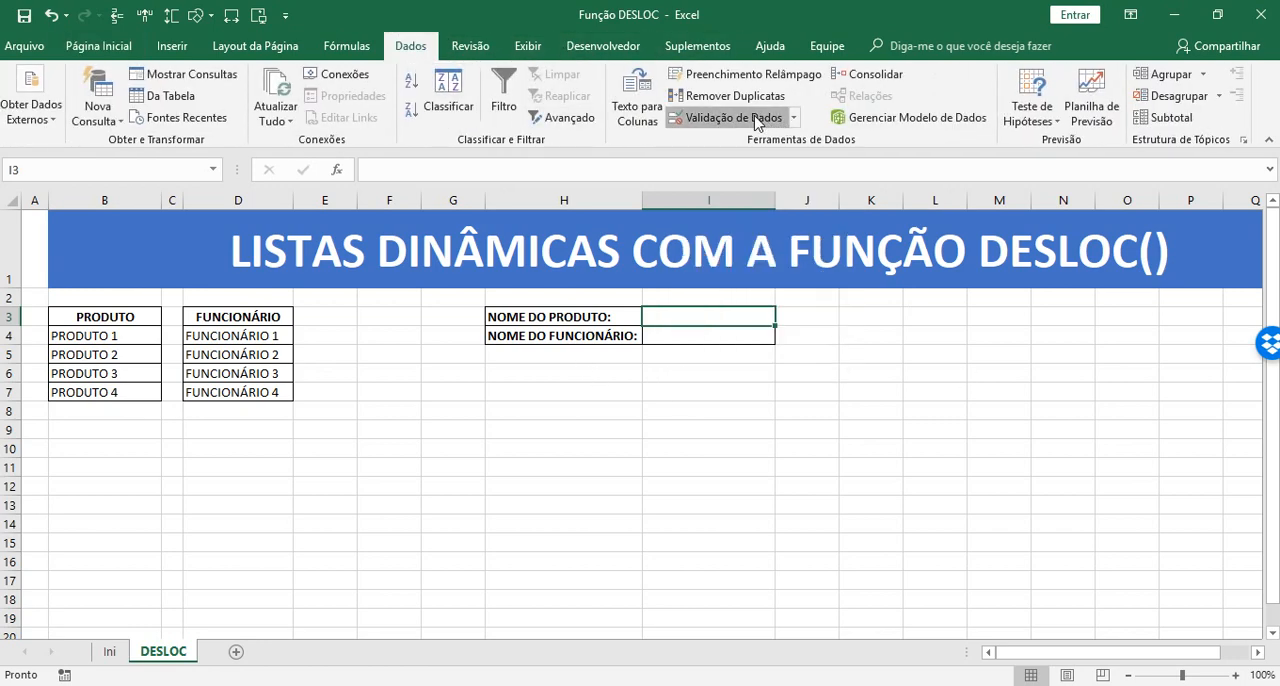
pyautogui.click(690, 418)
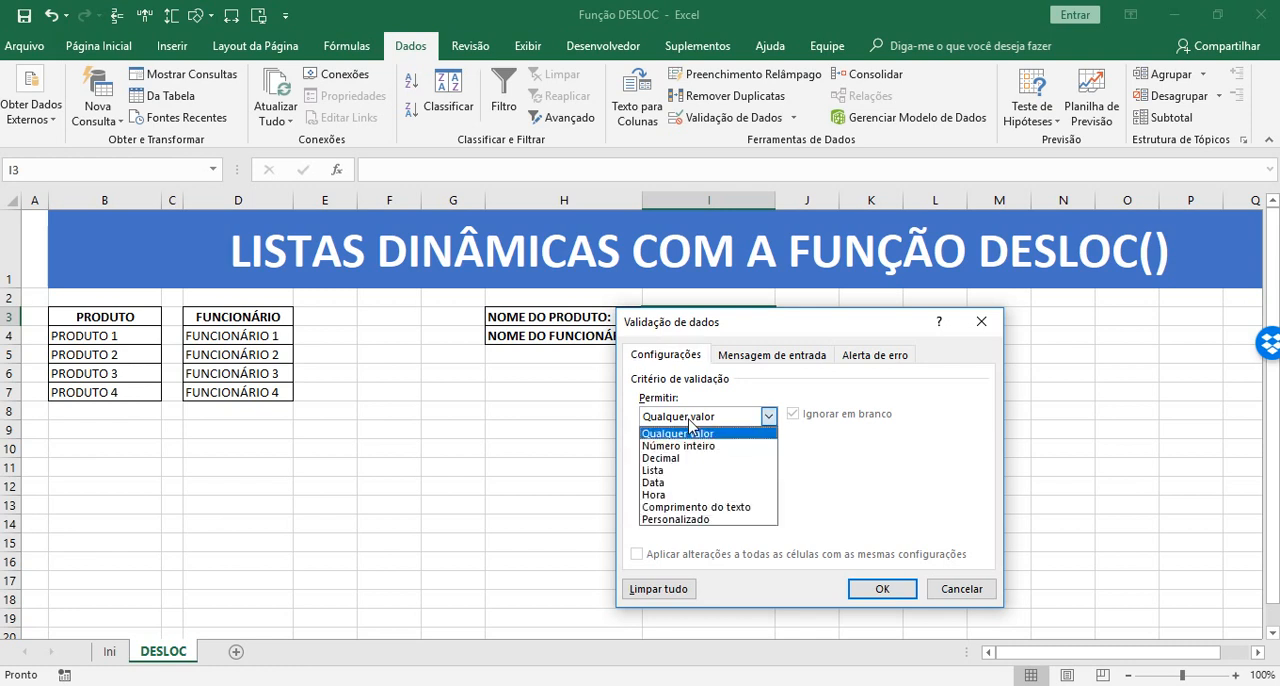
pyautogui.click(665, 470)
pyautogui.click(860, 492)
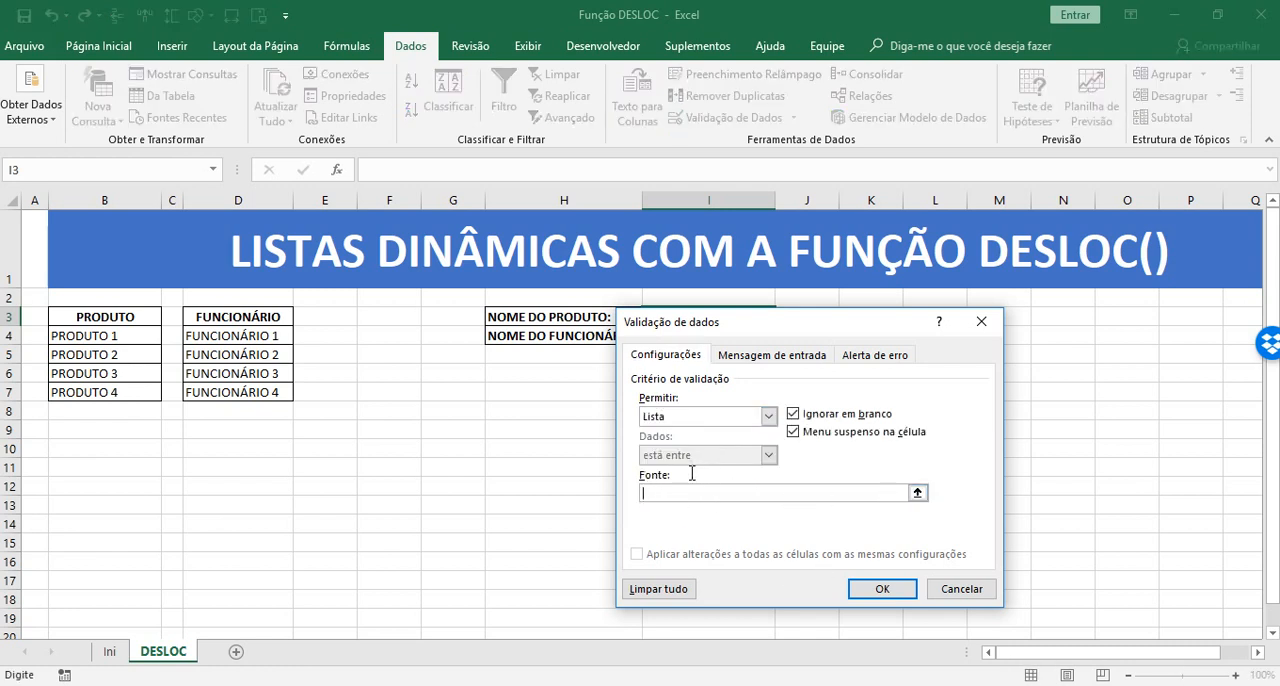
pyautogui.click(917, 492)
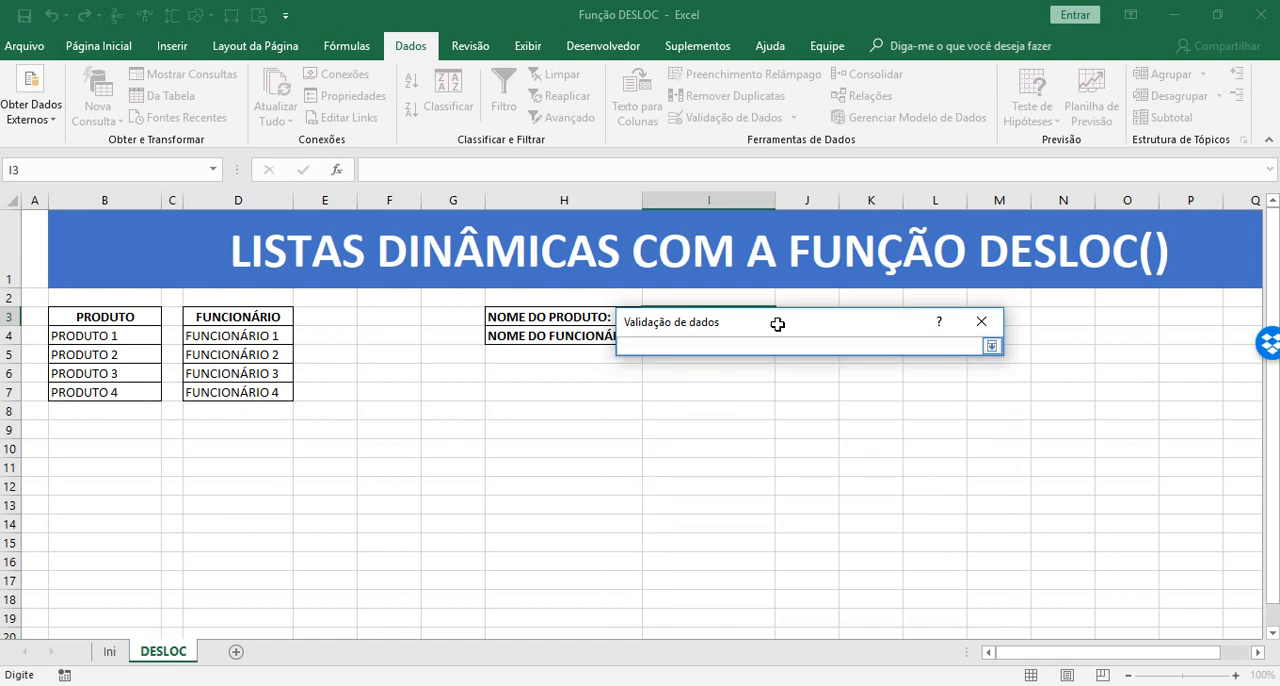
pyautogui.moveTo(110, 341); pyautogui.dragTo(114, 388)
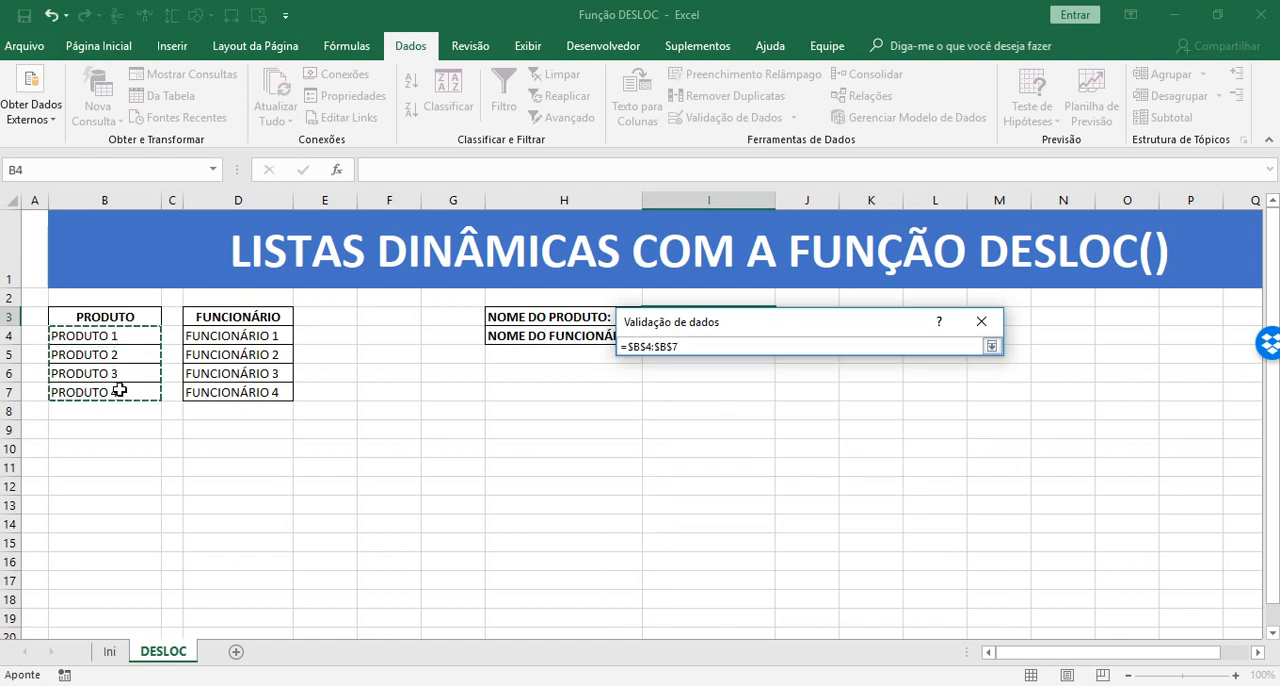
pyautogui.click(991, 346)
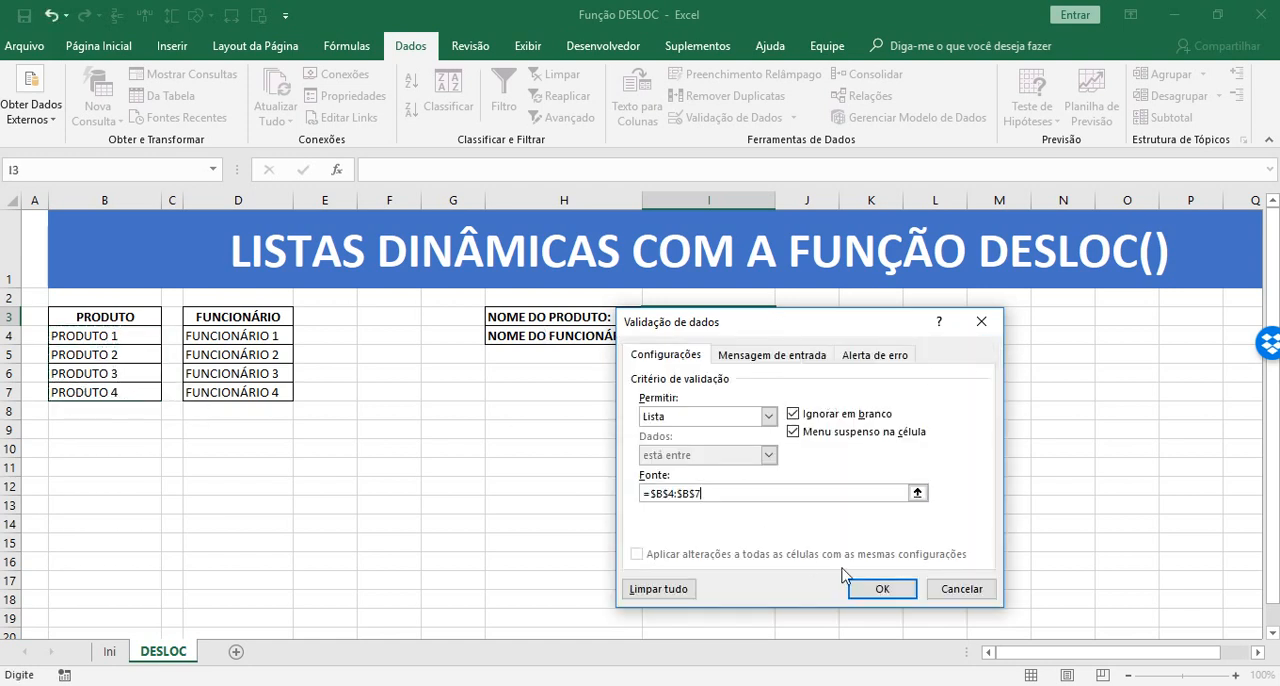
pyautogui.click(880, 590)
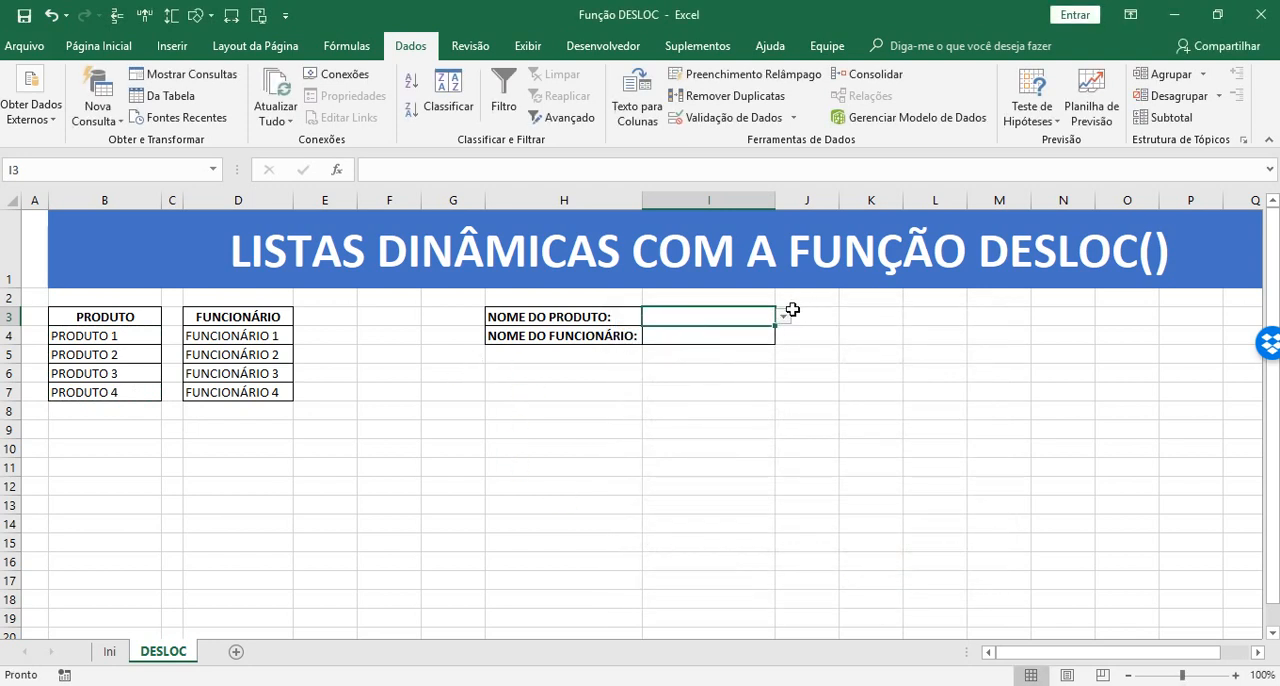
# Try the drop-down list in I3 by choosing PRODUTO 1 and PRODUTO 2
pyautogui.click(783, 316)
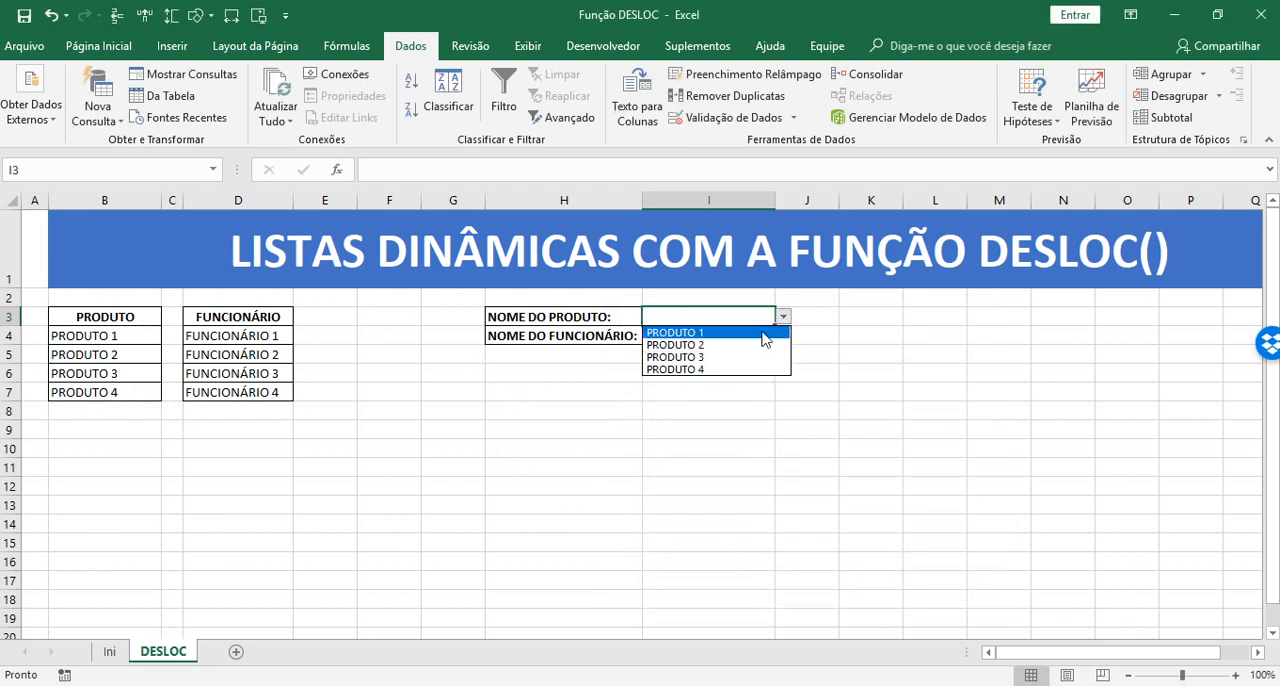
pyautogui.click(705, 333)
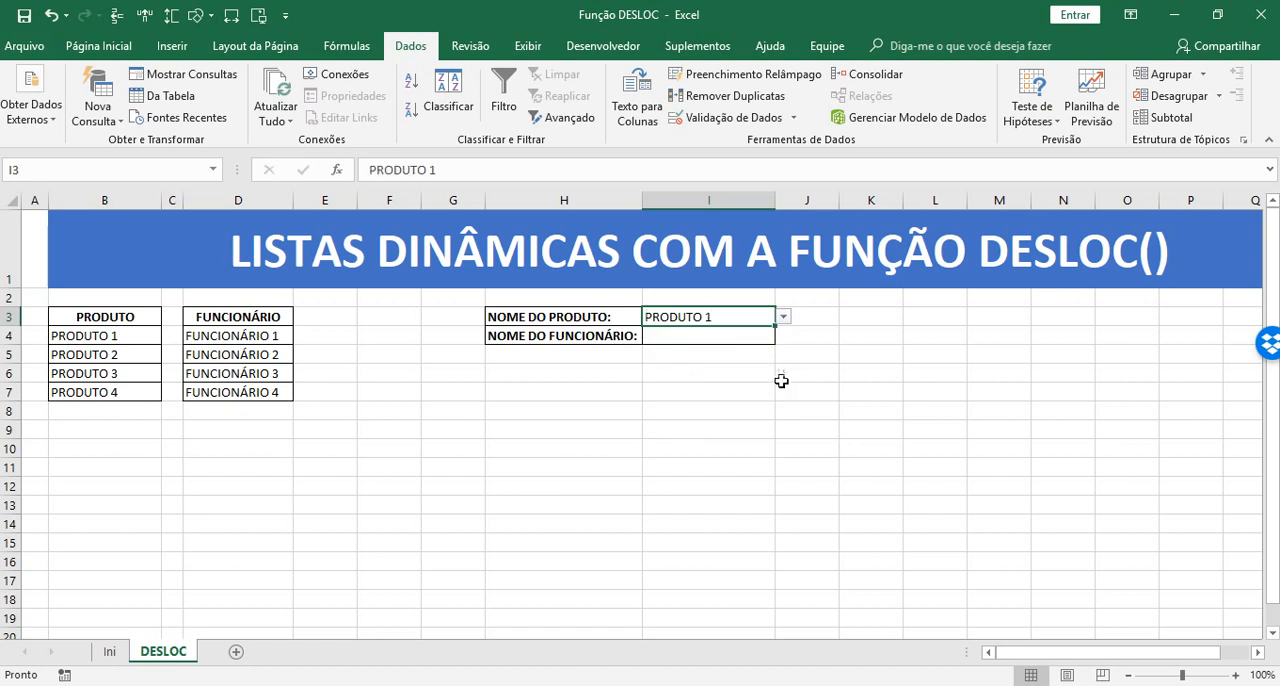
pyautogui.click(781, 380)
pyautogui.click(736, 316)
pyautogui.click(783, 316)
pyautogui.click(700, 345)
# Extend the PRODUTO series down to PRODUTO 6 in B9 and check the drop-down options in I3
pyautogui.moveTo(120, 336); pyautogui.dragTo(163, 449)
pyautogui.click(730, 316)
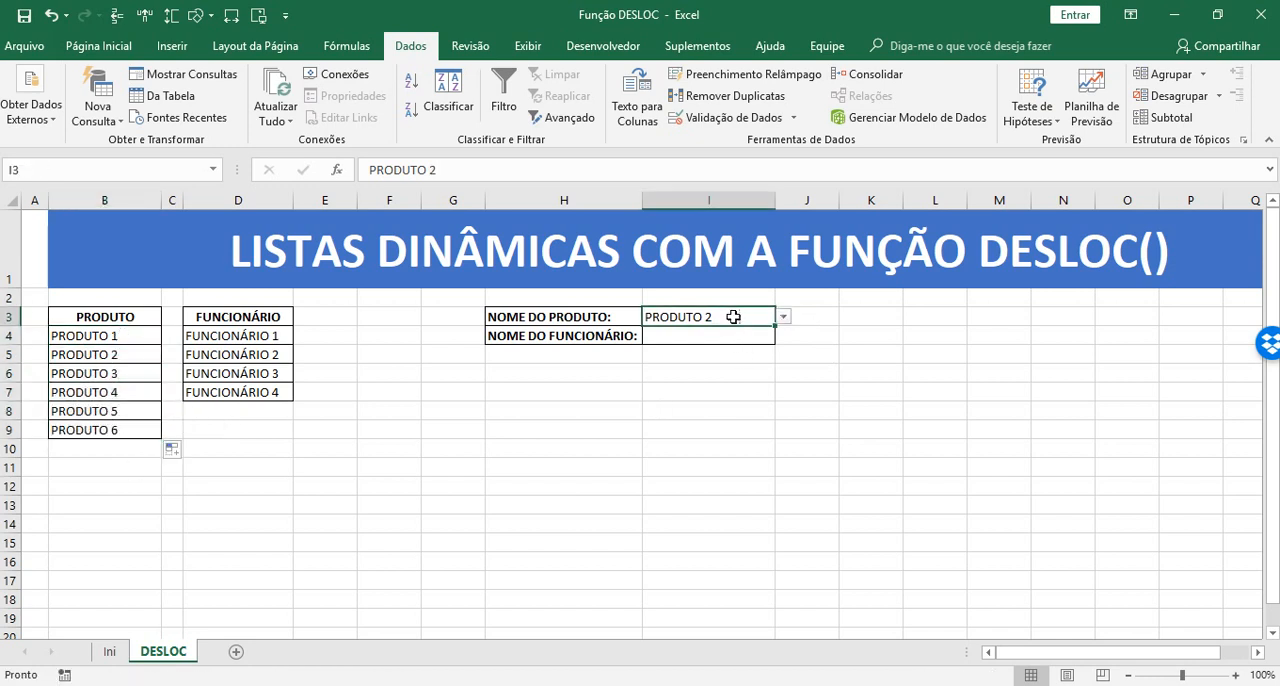
pyautogui.click(783, 316)
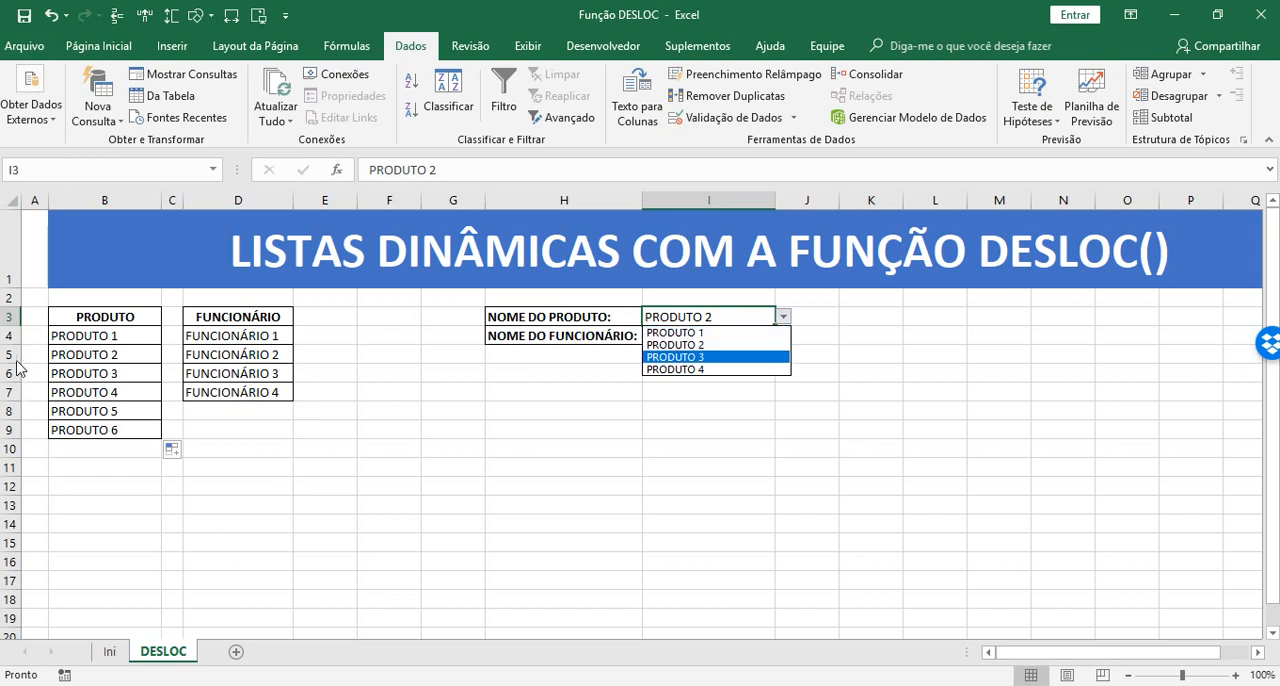
# Compare the extended PRODUTO list and the FUNCIONÁRIO list with the options offered by the drop-down in I3
pyautogui.click(89, 340)
pyautogui.moveTo(89, 340); pyautogui.dragTo(82, 436)
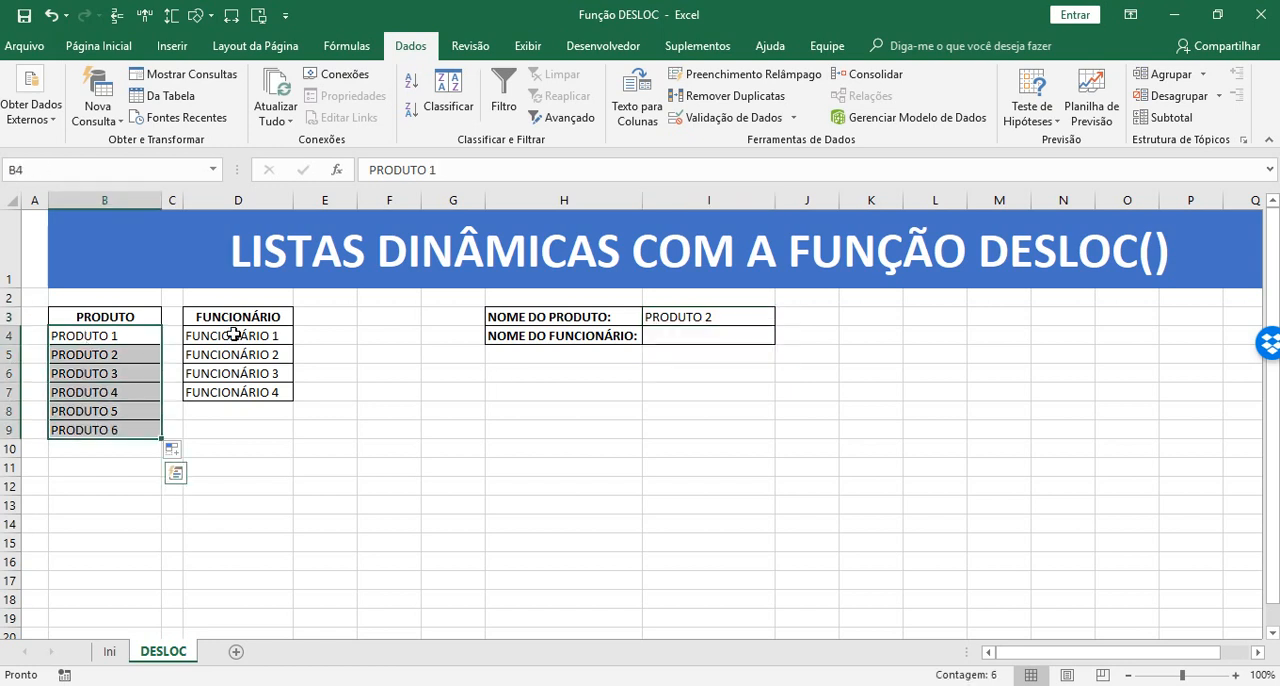
pyautogui.moveTo(234, 336); pyautogui.dragTo(226, 406)
pyautogui.click(118, 336)
pyautogui.moveTo(118, 336); pyautogui.dragTo(126, 430)
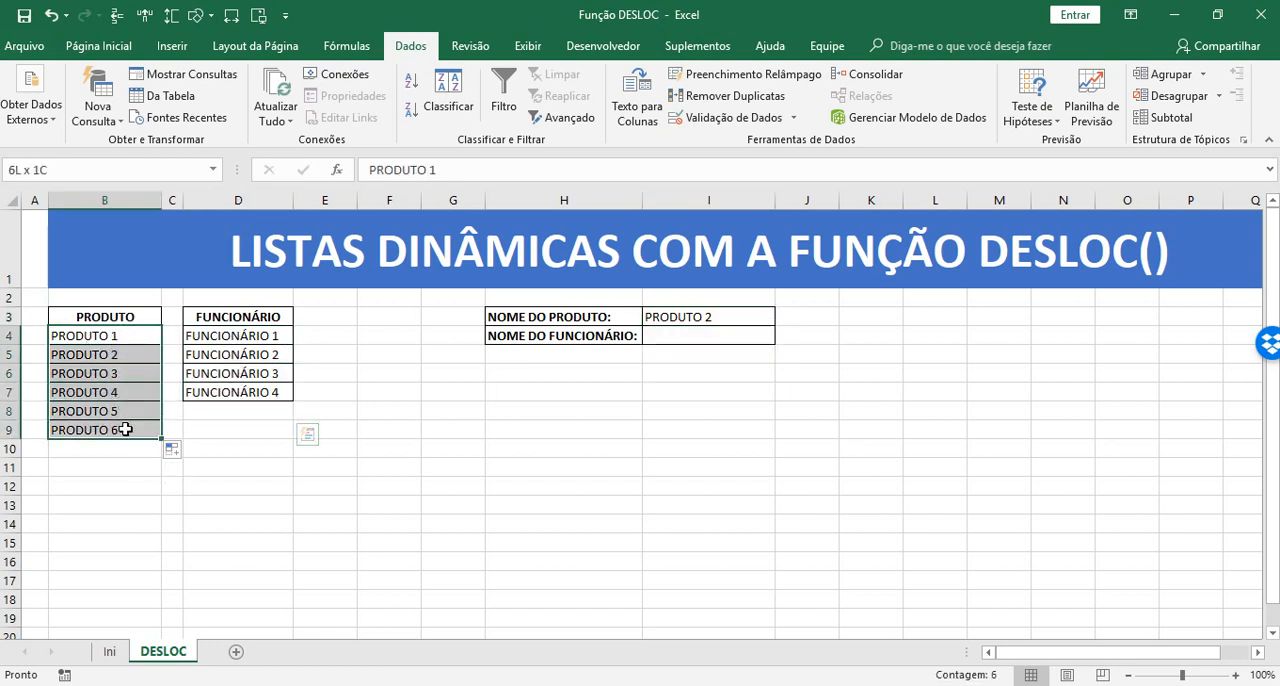
pyautogui.moveTo(229, 335); pyautogui.dragTo(221, 391)
pyautogui.moveTo(94, 335); pyautogui.dragTo(120, 430)
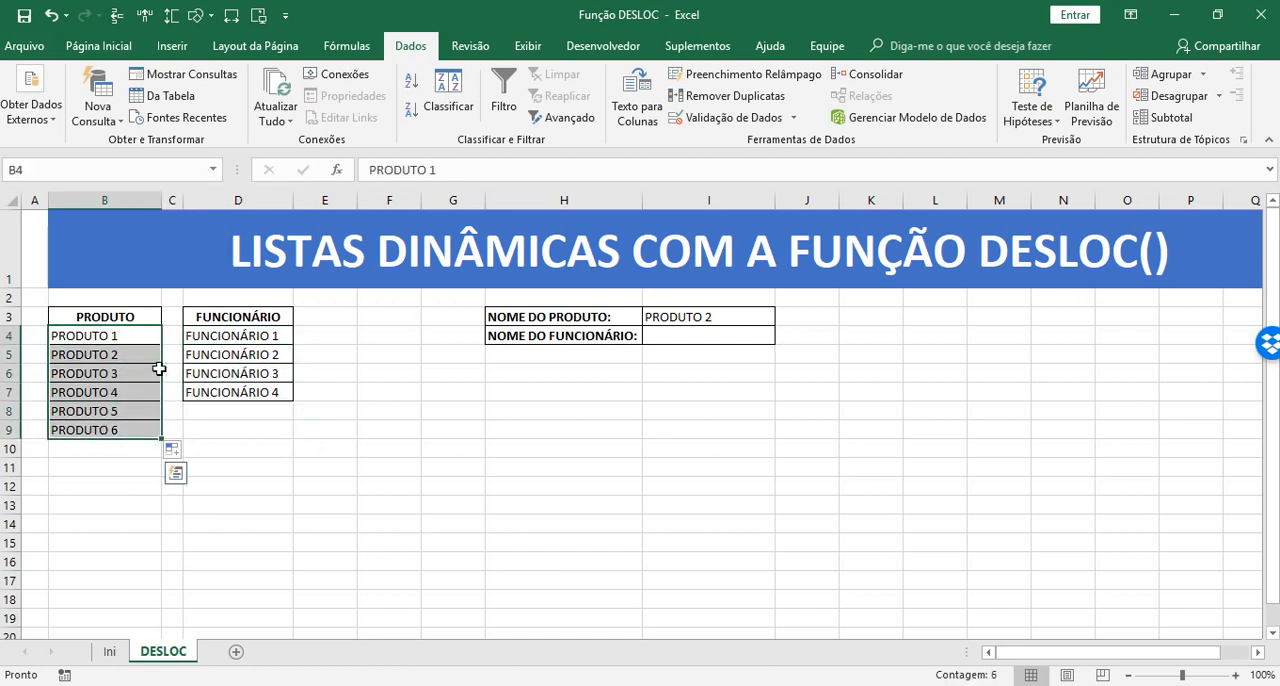
pyautogui.moveTo(206, 336); pyautogui.dragTo(212, 412)
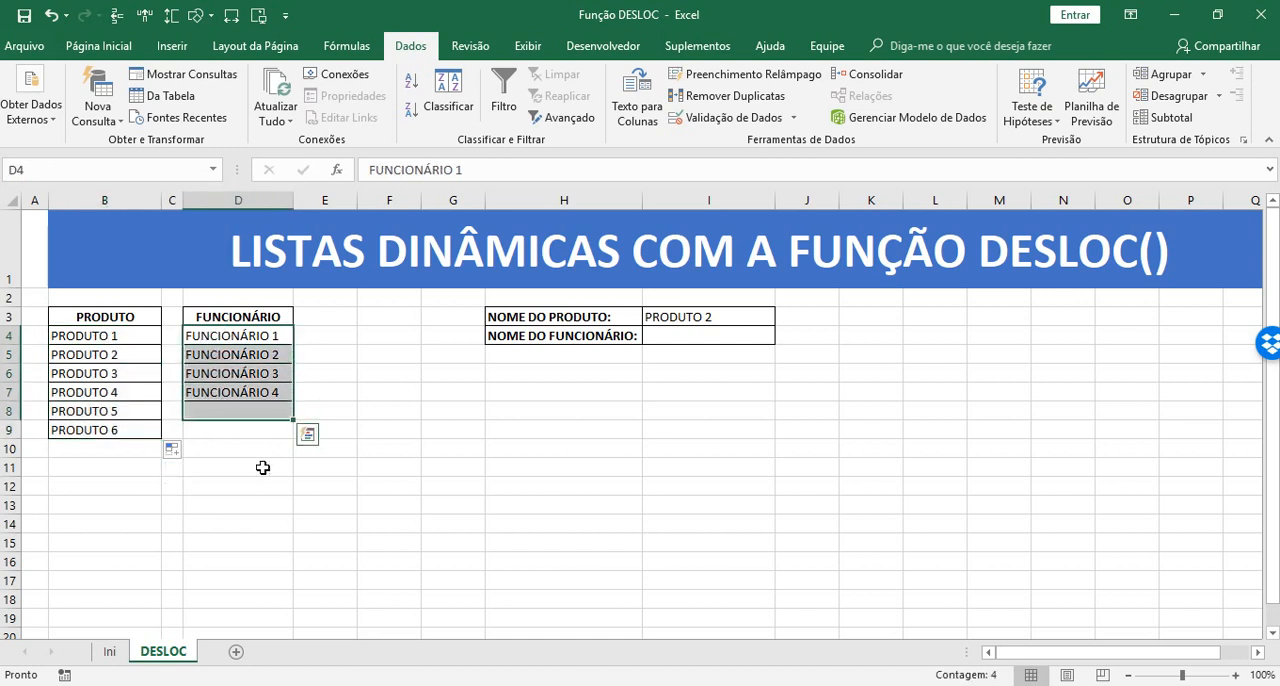
pyautogui.click(750, 317)
pyautogui.click(783, 316)
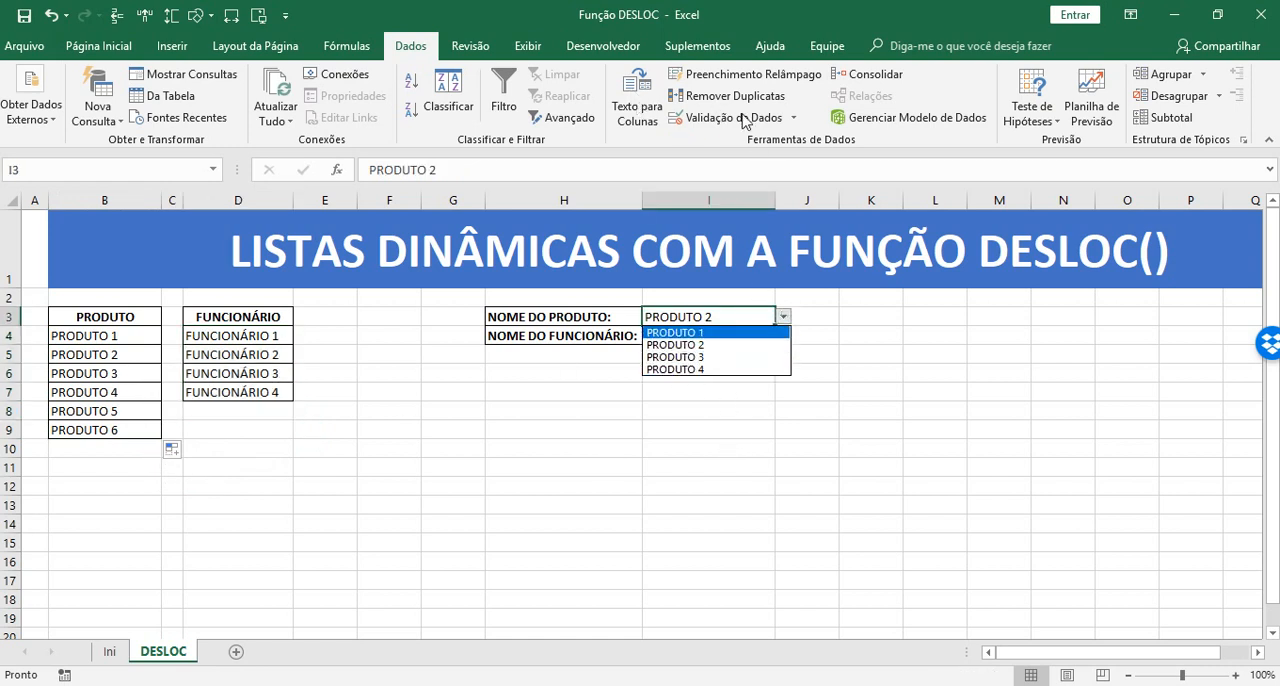
pyautogui.press('Escape')
pyautogui.click(386, 485)
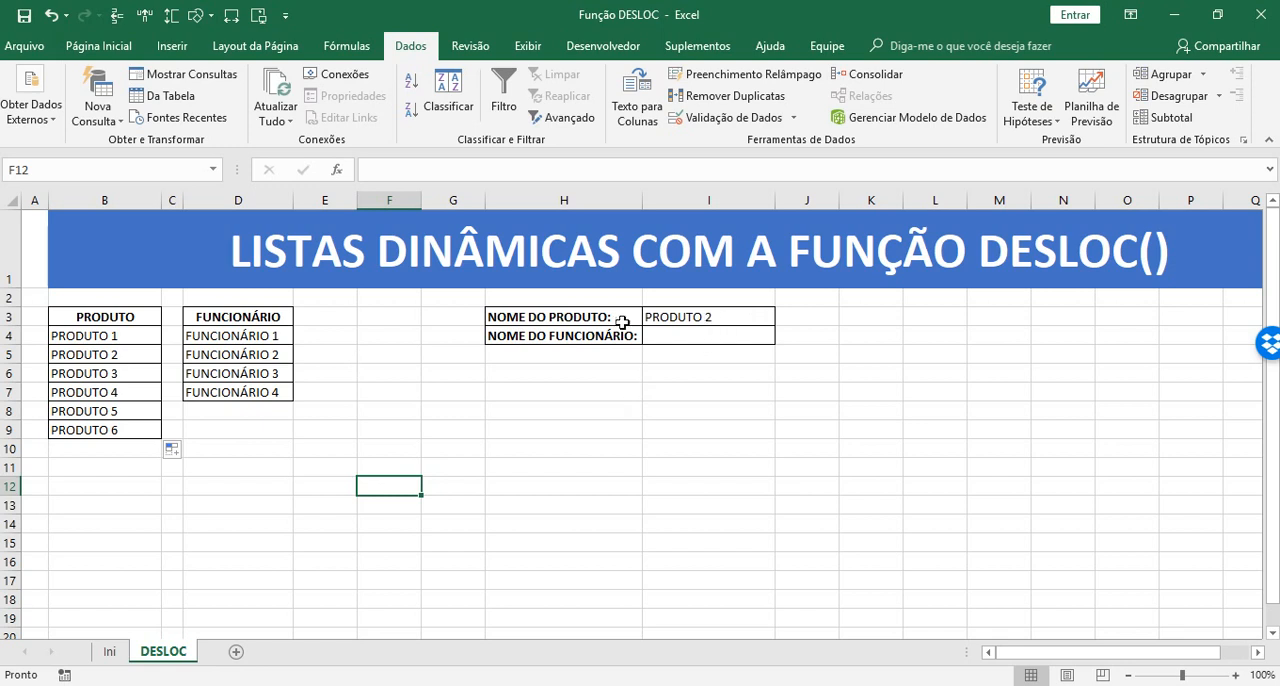
# Replace the validation source of I3 with the start of a formula, =DESLOC($B$4;0;0;
pyautogui.click(716, 320)
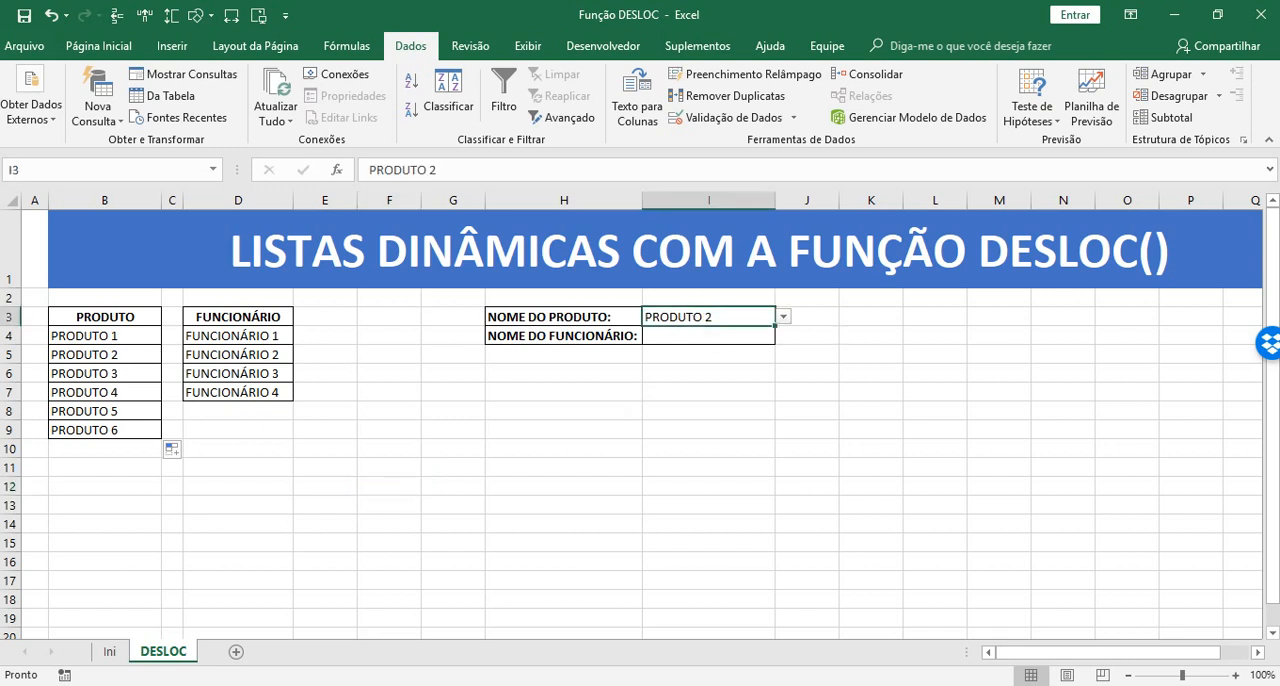
pyautogui.click(726, 117)
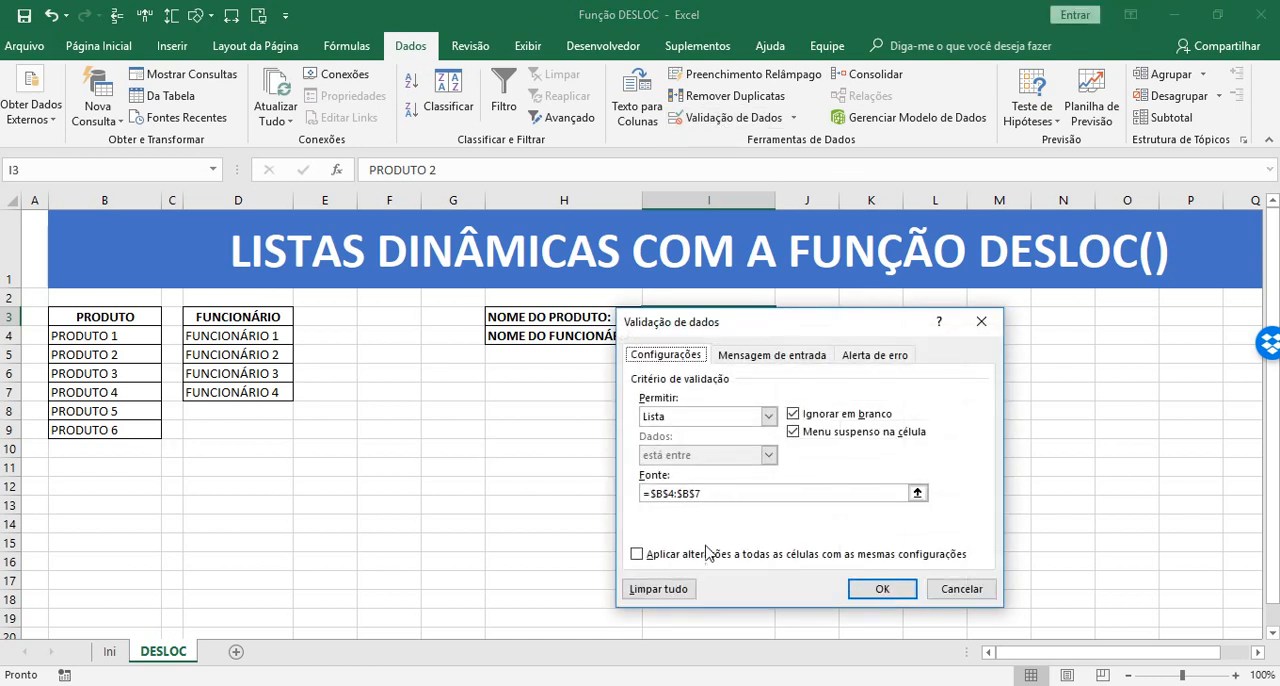
pyautogui.click(658, 494)
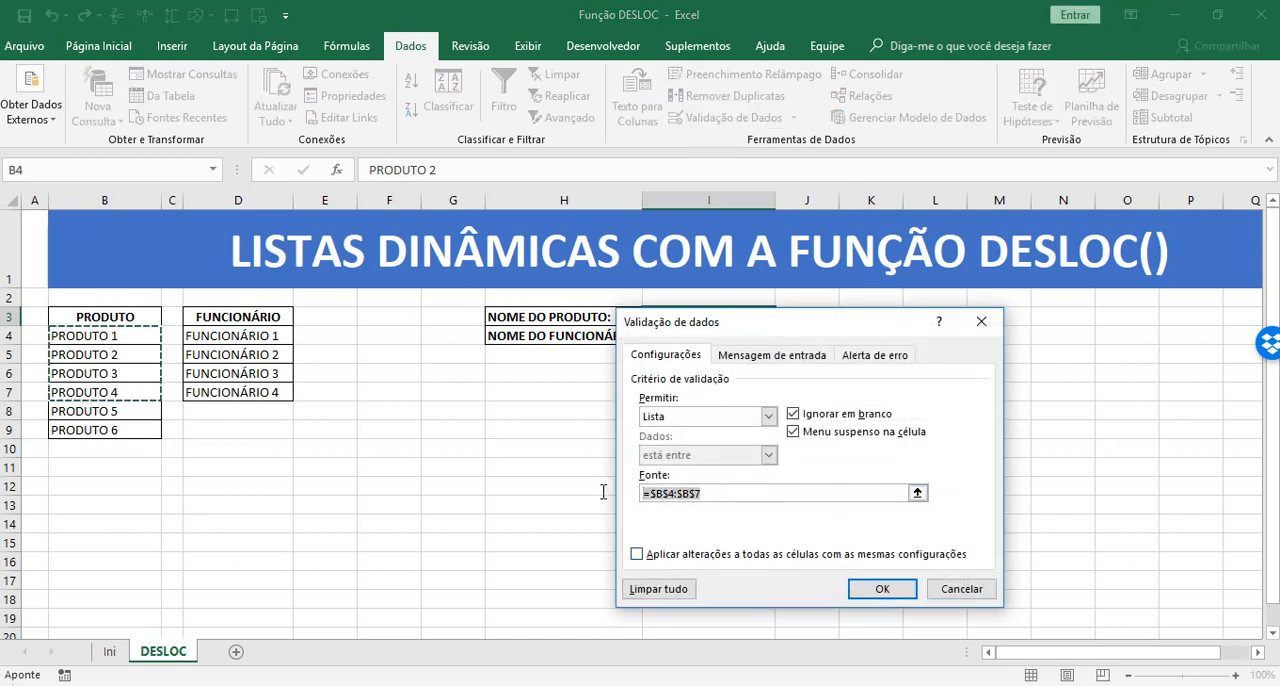
pyautogui.press('Delete')
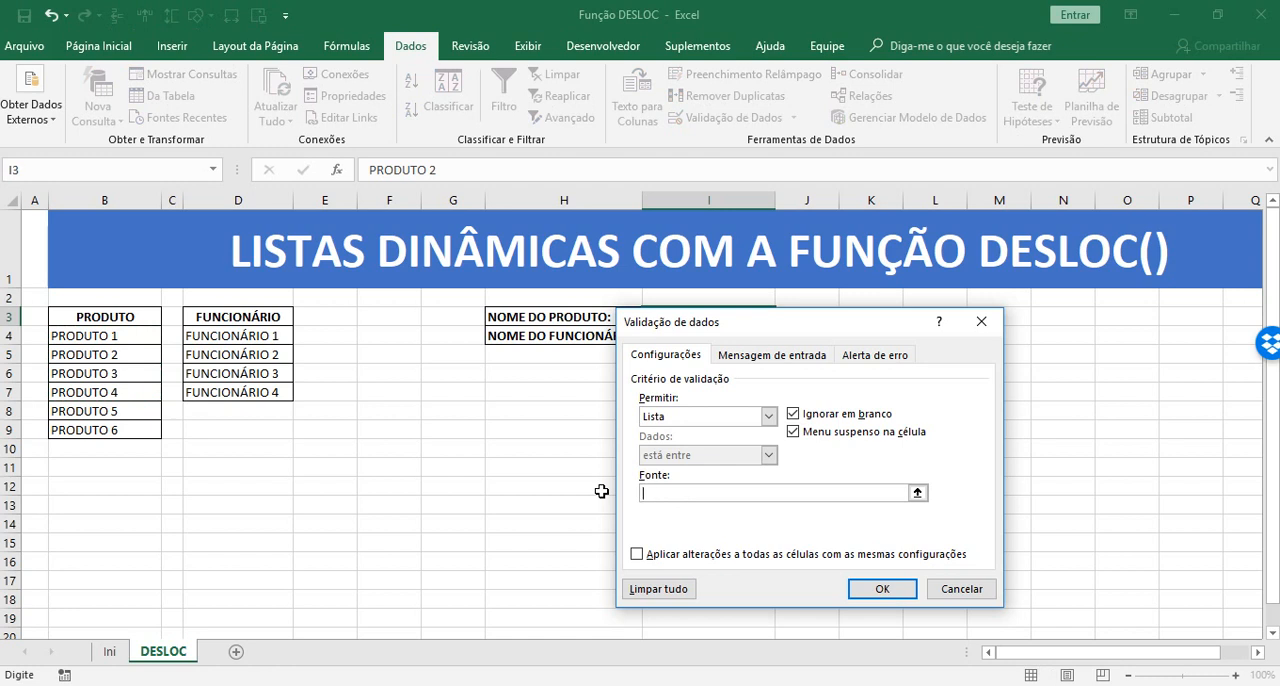
pyautogui.write('=DESLOC(')
pyautogui.click(132, 335)
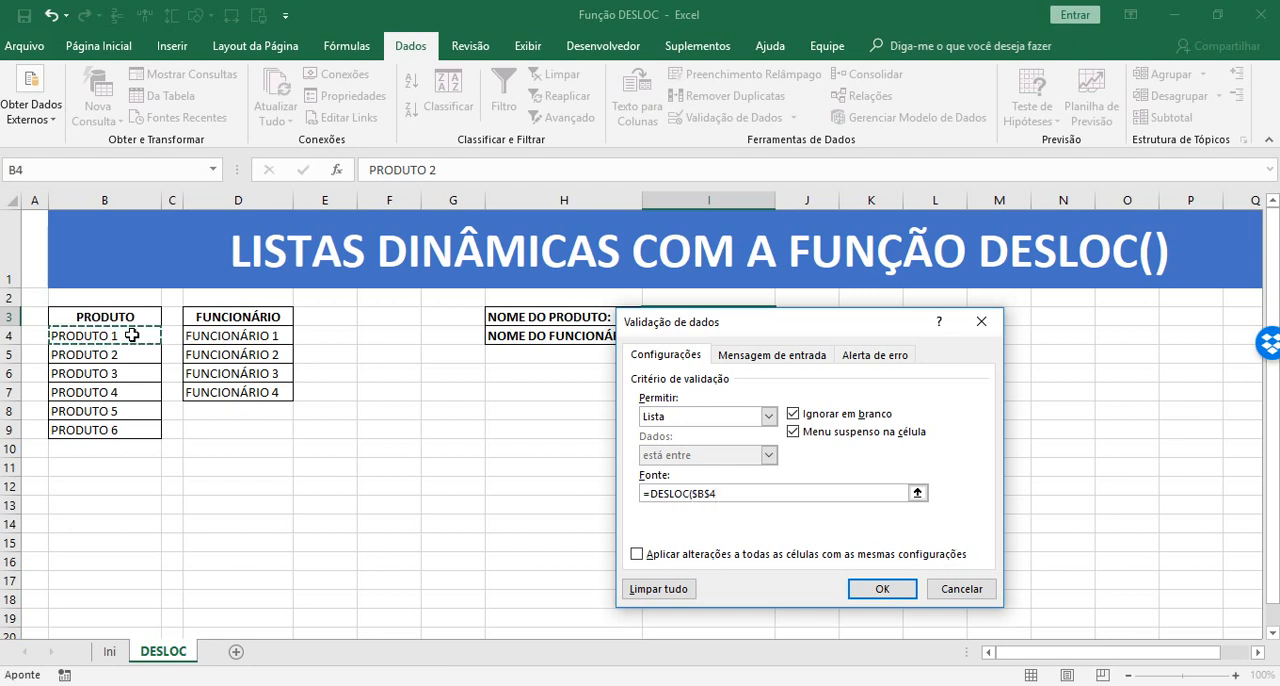
pyautogui.write(';0;0')
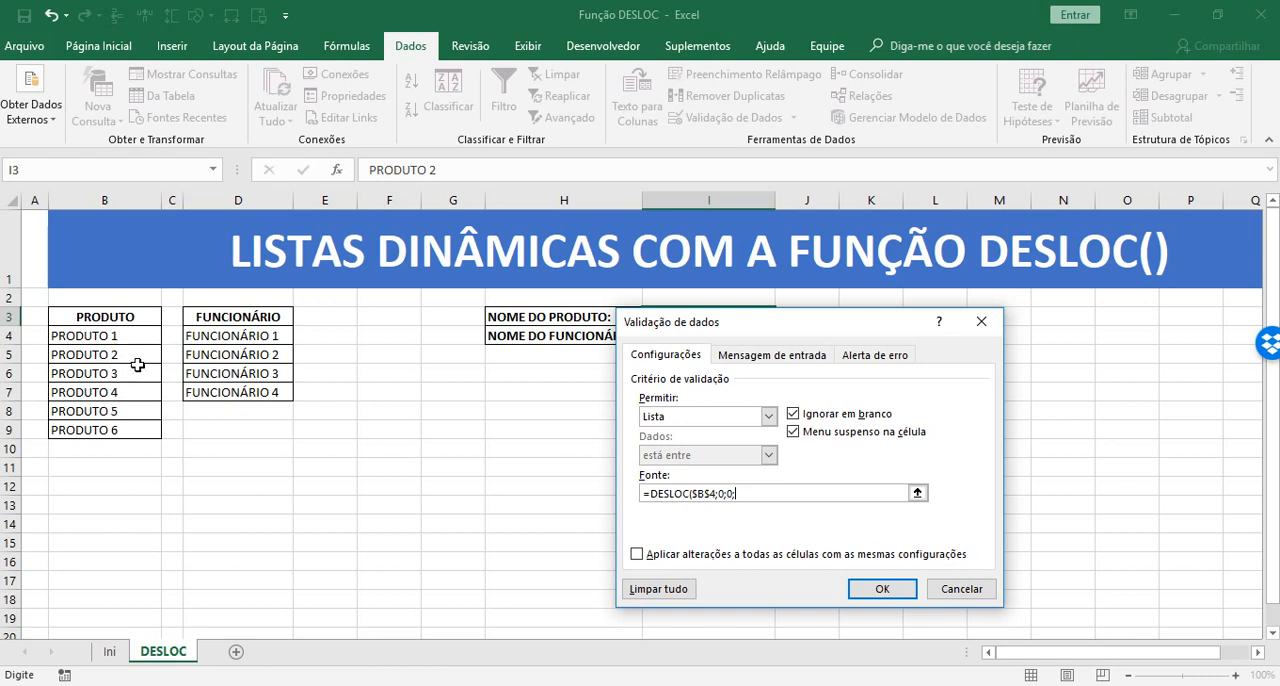
# Complete the source as =DESLOC($B$4;0;0;CONT.VALORES($B:$B);1) and apply the validation to I3
pyautogui.write('CONT.VALORES(')
pyautogui.click(102, 200)
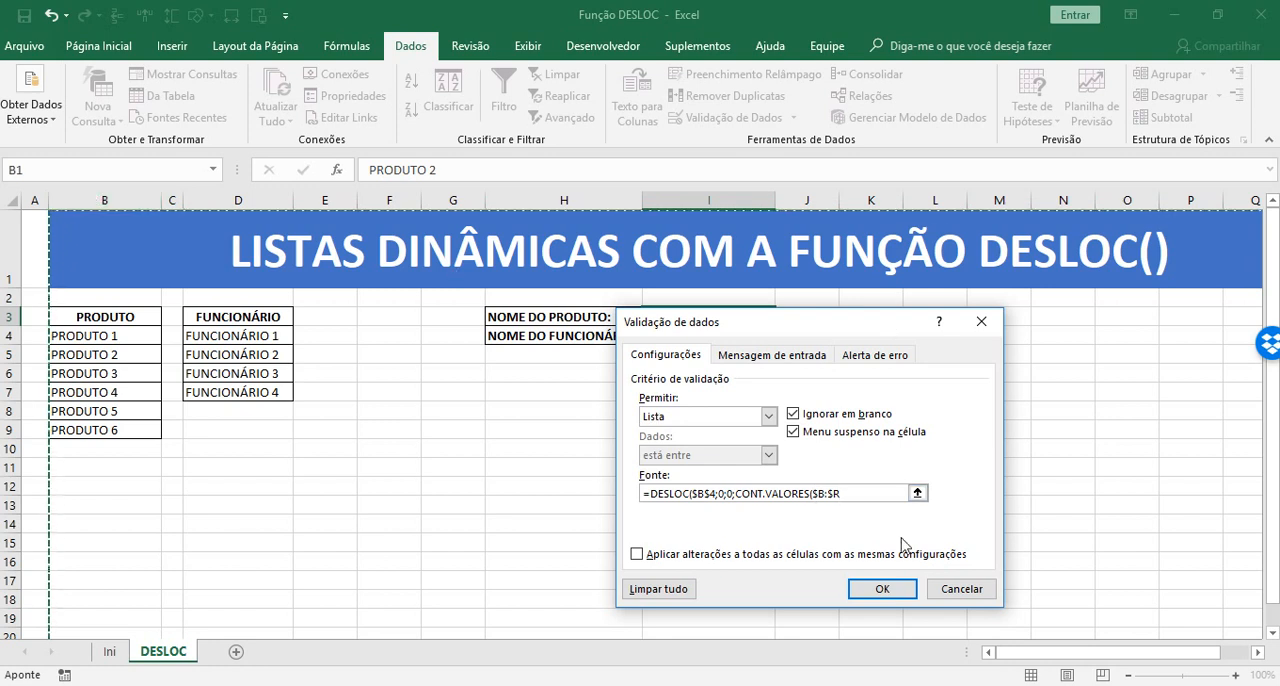
pyautogui.click(840, 495)
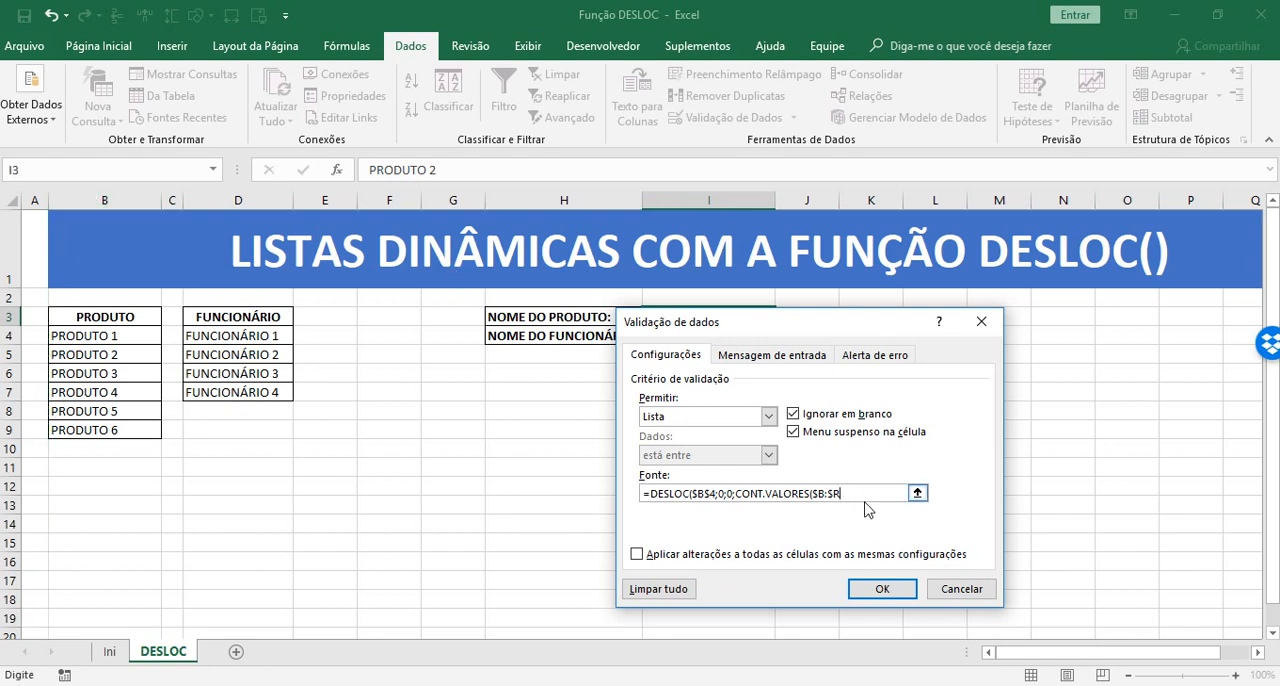
pyautogui.press('BackSpace')
pyautogui.write('B);1')
pyautogui.click(737, 493)
pyautogui.moveTo(846, 494); pyautogui.dragTo(737, 494)
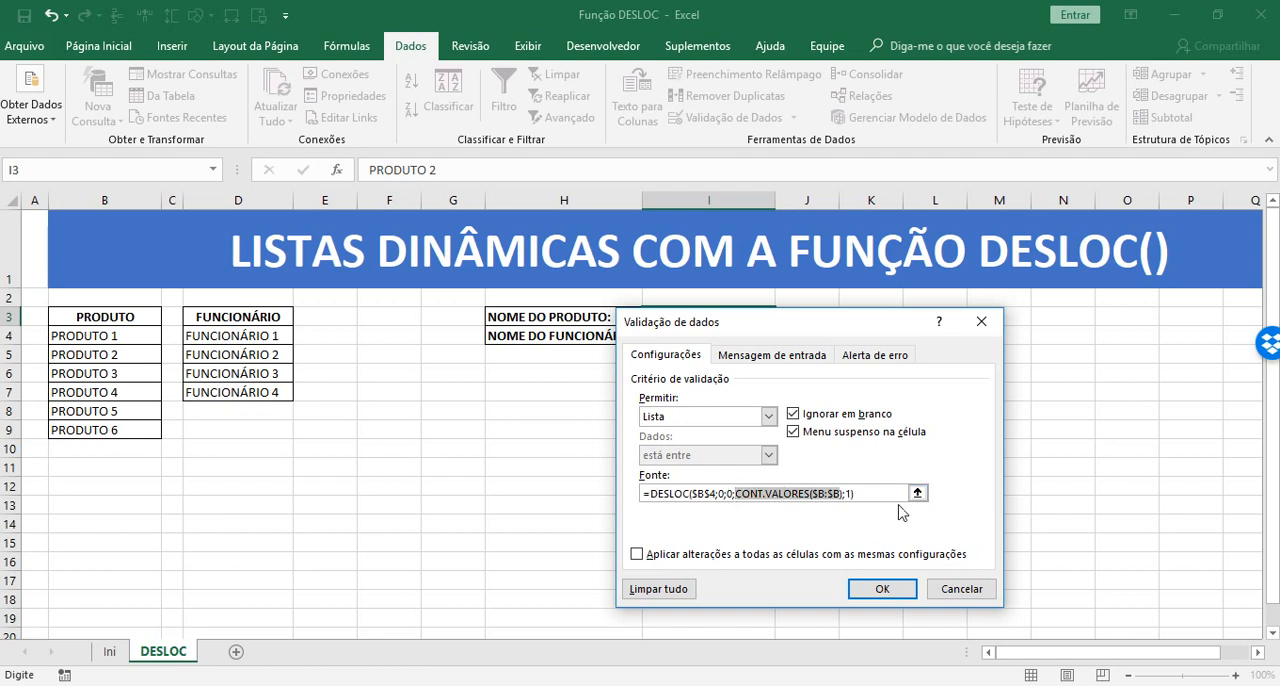
pyautogui.click(870, 494)
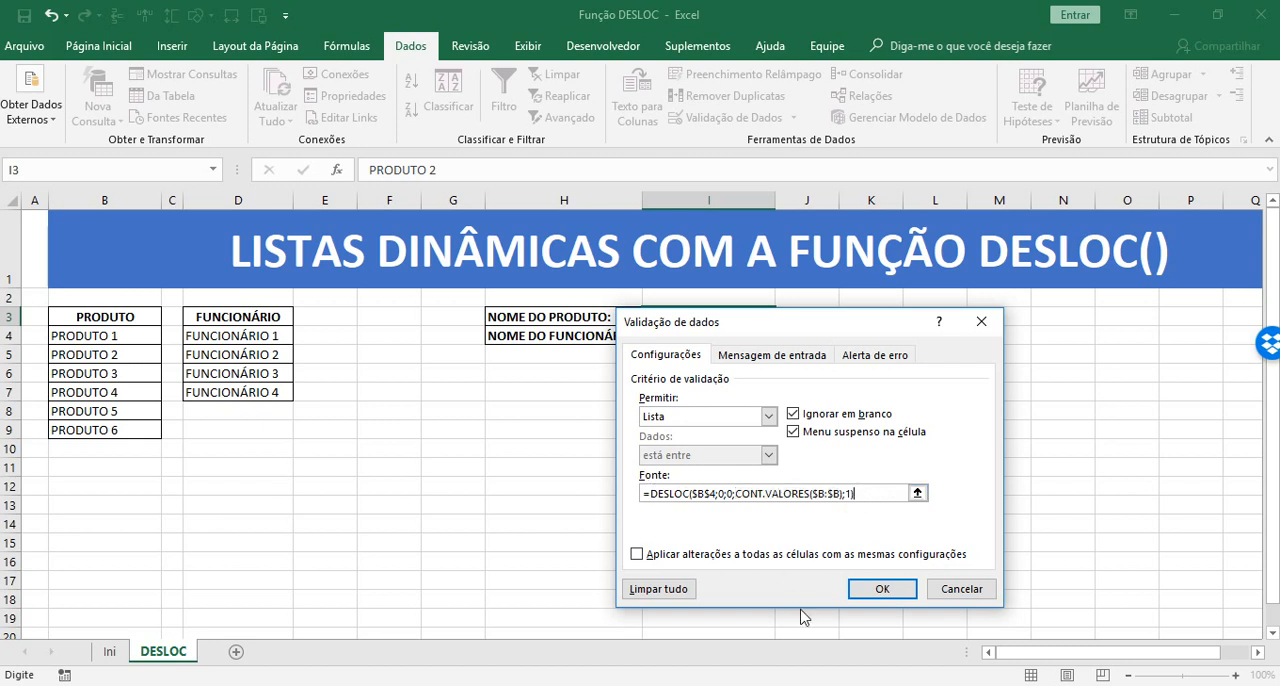
pyautogui.click(877, 590)
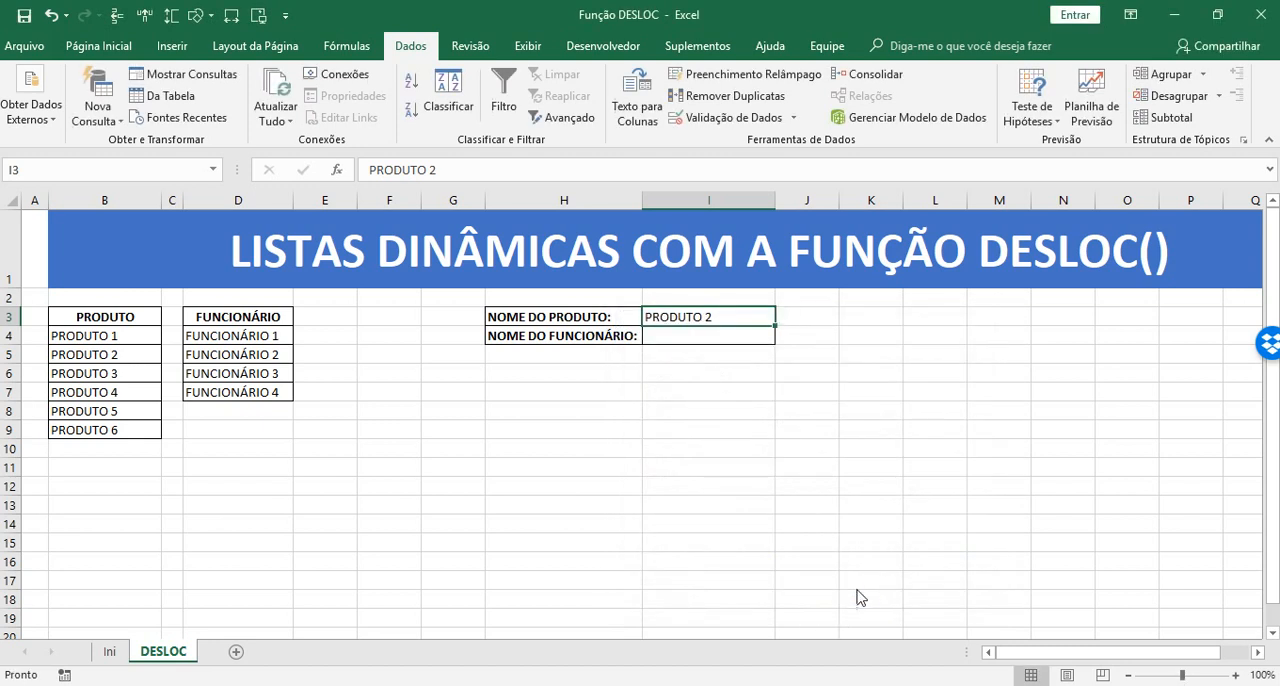
# Choose PRODUTO 6 from the drop-down in I3 and check its options against the products in B4:B9
pyautogui.click(680, 391)
pyautogui.click(717, 313)
pyautogui.click(783, 316)
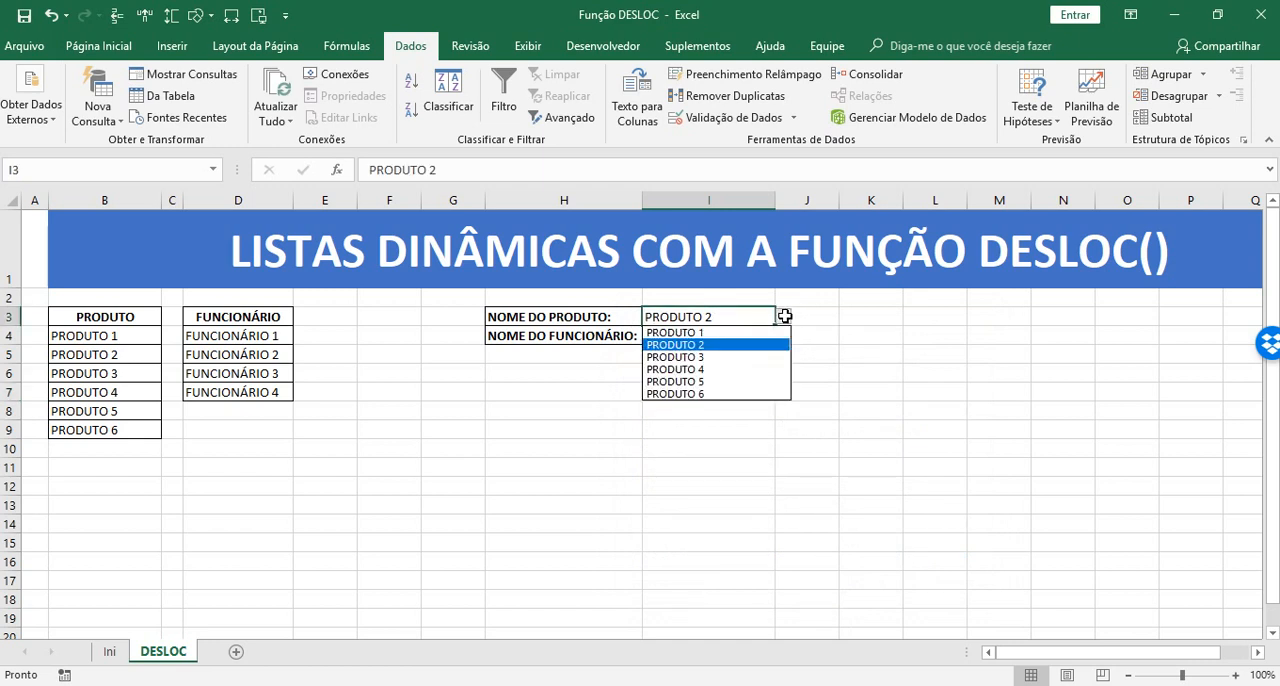
pyautogui.click(717, 396)
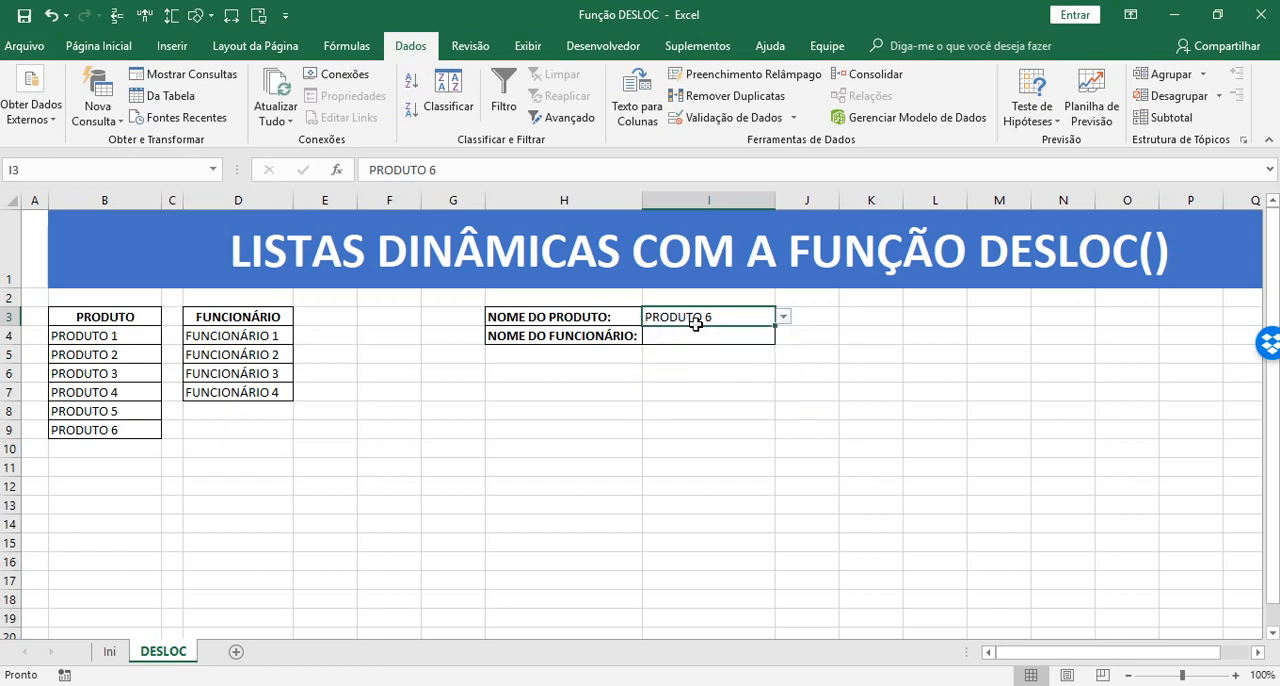
pyautogui.moveTo(114, 337); pyautogui.dragTo(124, 430)
pyautogui.click(738, 318)
pyautogui.click(783, 317)
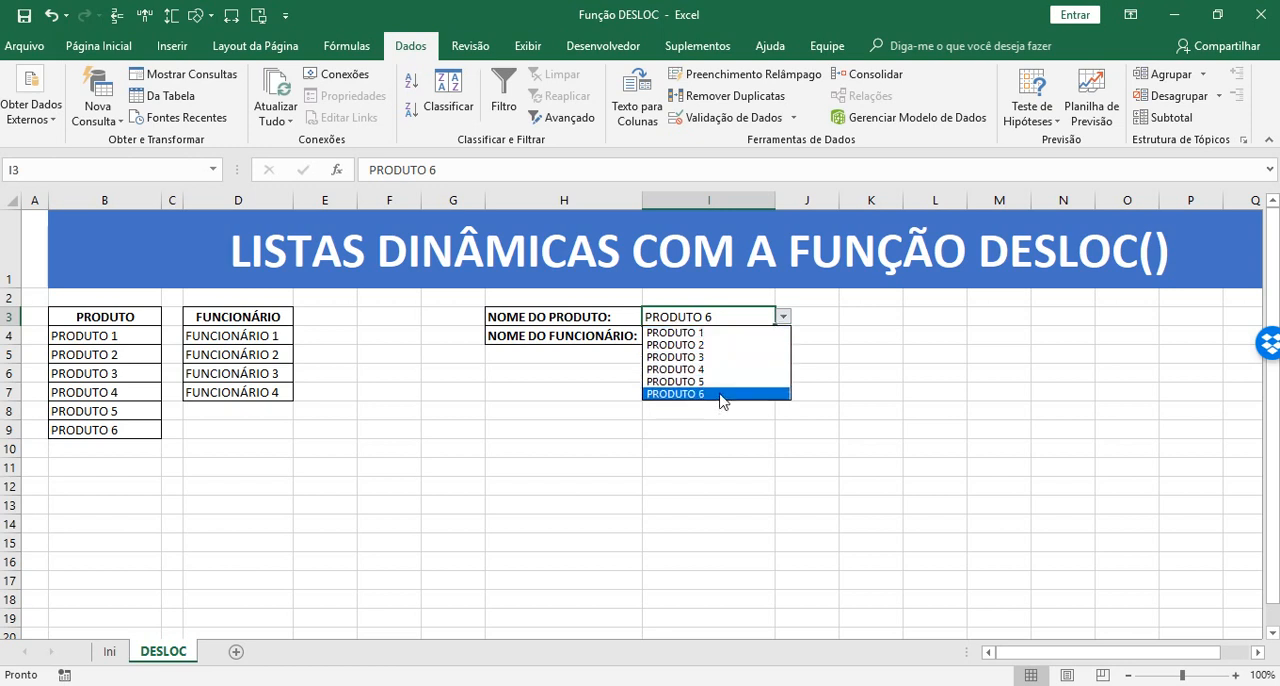
# Extend the PRODUTO list down to PRODUTO 9 in B12 and check the options in I3's drop-down
pyautogui.moveTo(131, 340); pyautogui.dragTo(167, 495)
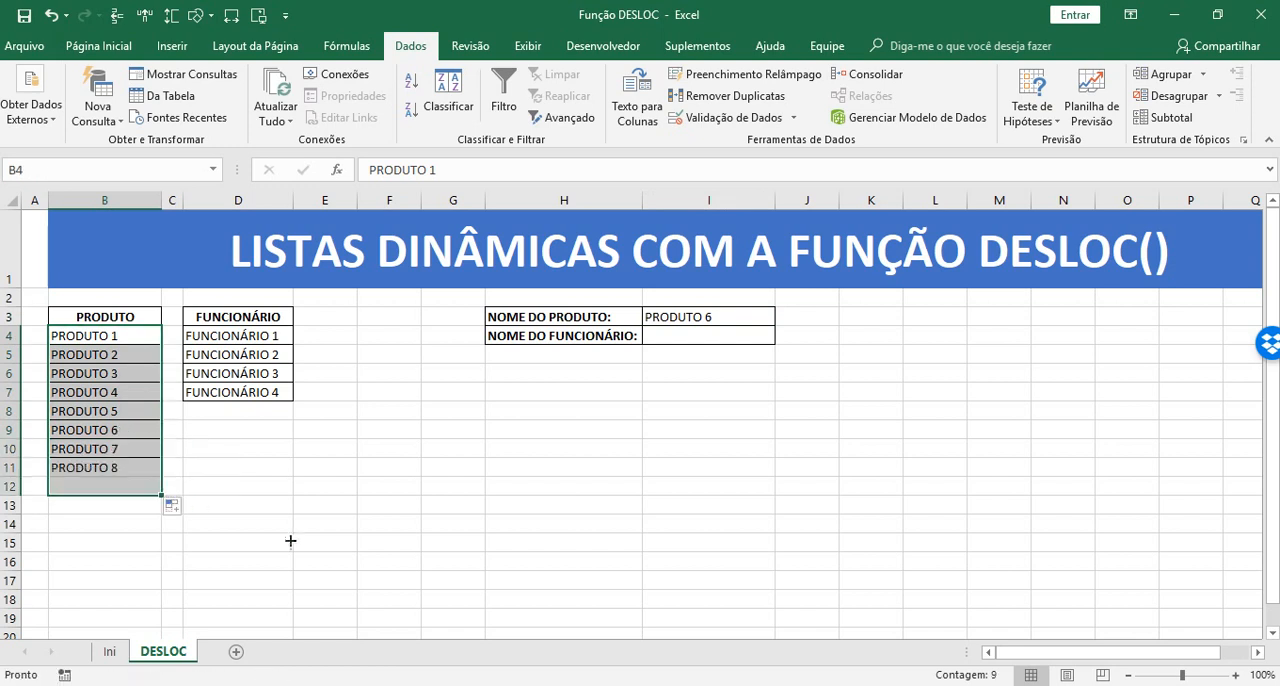
pyautogui.click(745, 316)
pyautogui.click(783, 316)
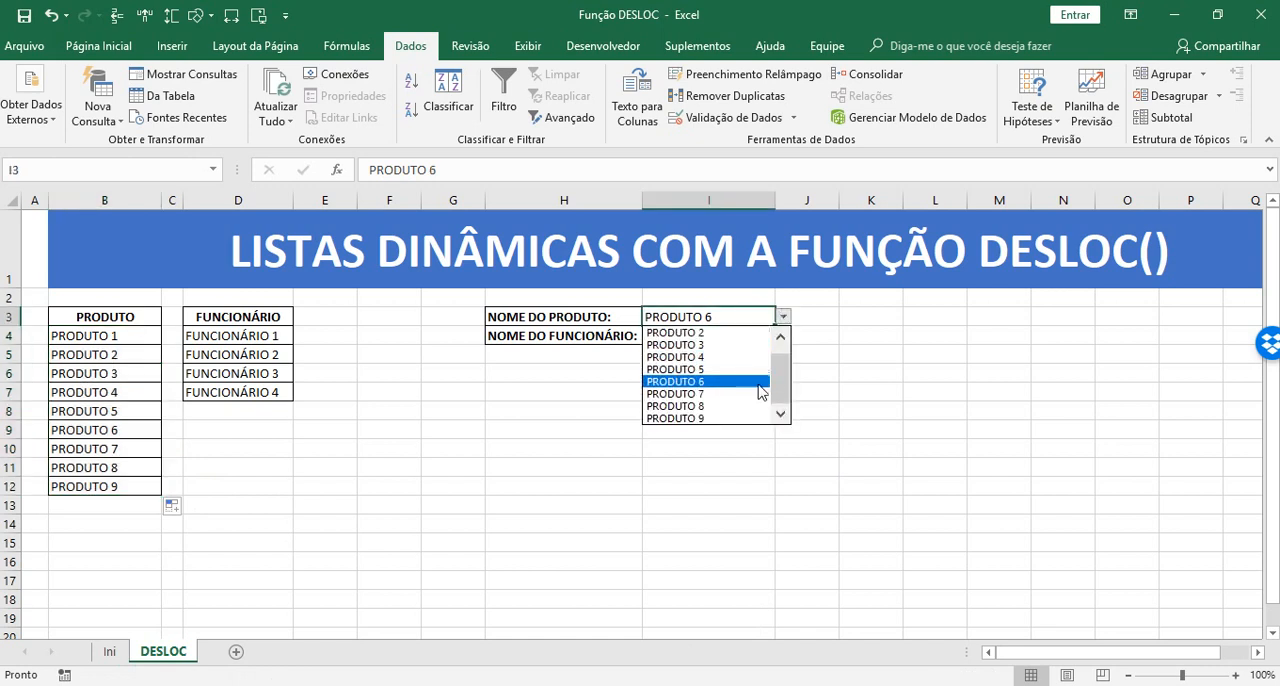
pyautogui.scroll(1, 779, 405)
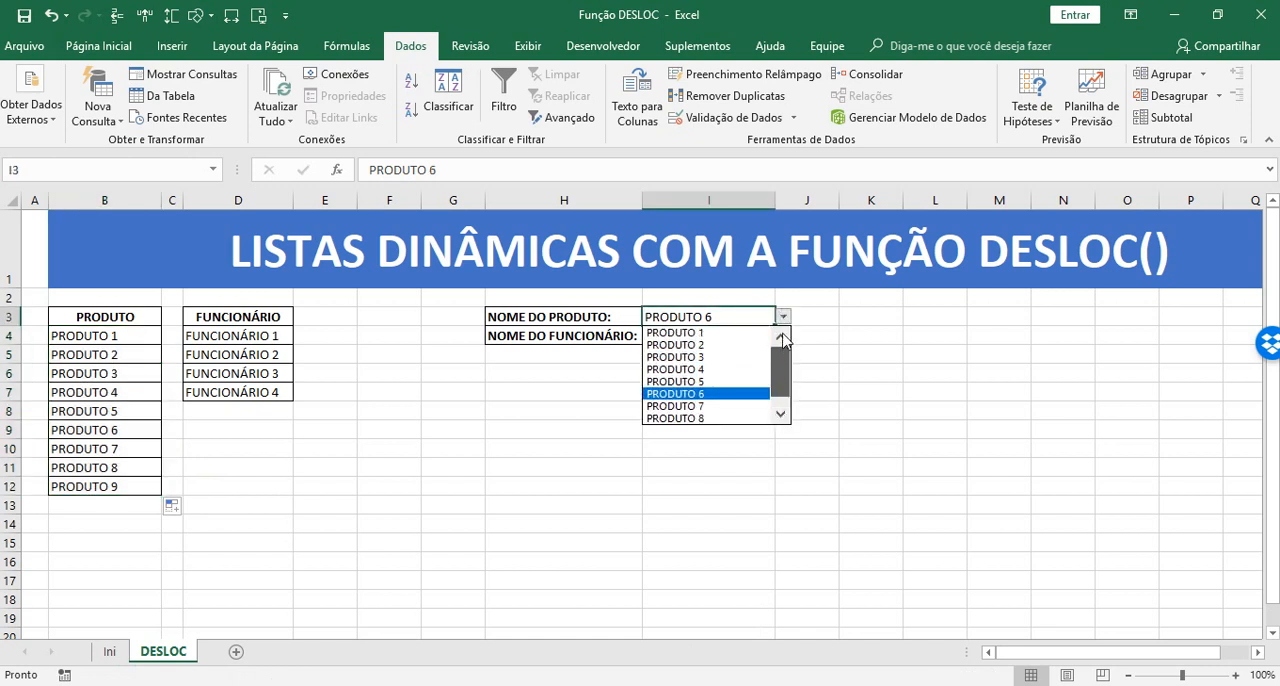
pyautogui.moveTo(783, 334); pyautogui.dragTo(770, 407)
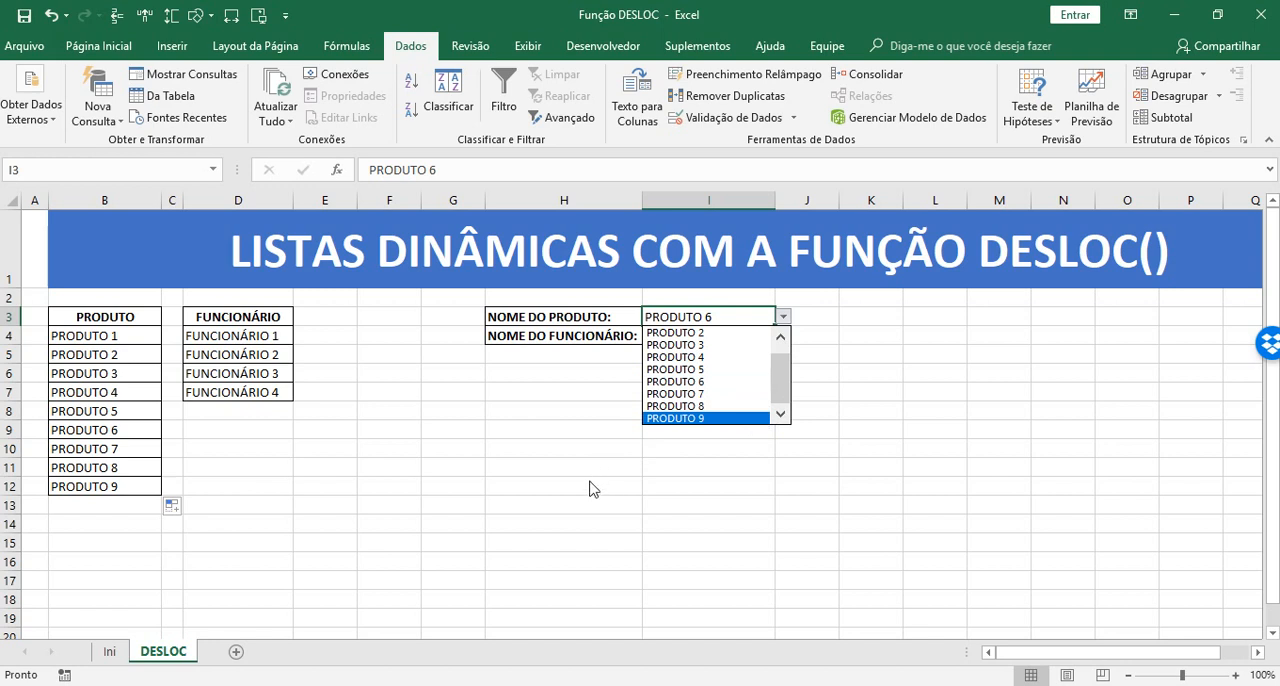
pyautogui.click(590, 481)
# Extend the PRODUTO list down to PRODUTO 14 in B17 and choose PRODUTO 14 from I3's drop-down
pyautogui.moveTo(143, 334); pyautogui.dragTo(163, 592)
pyautogui.click(762, 320)
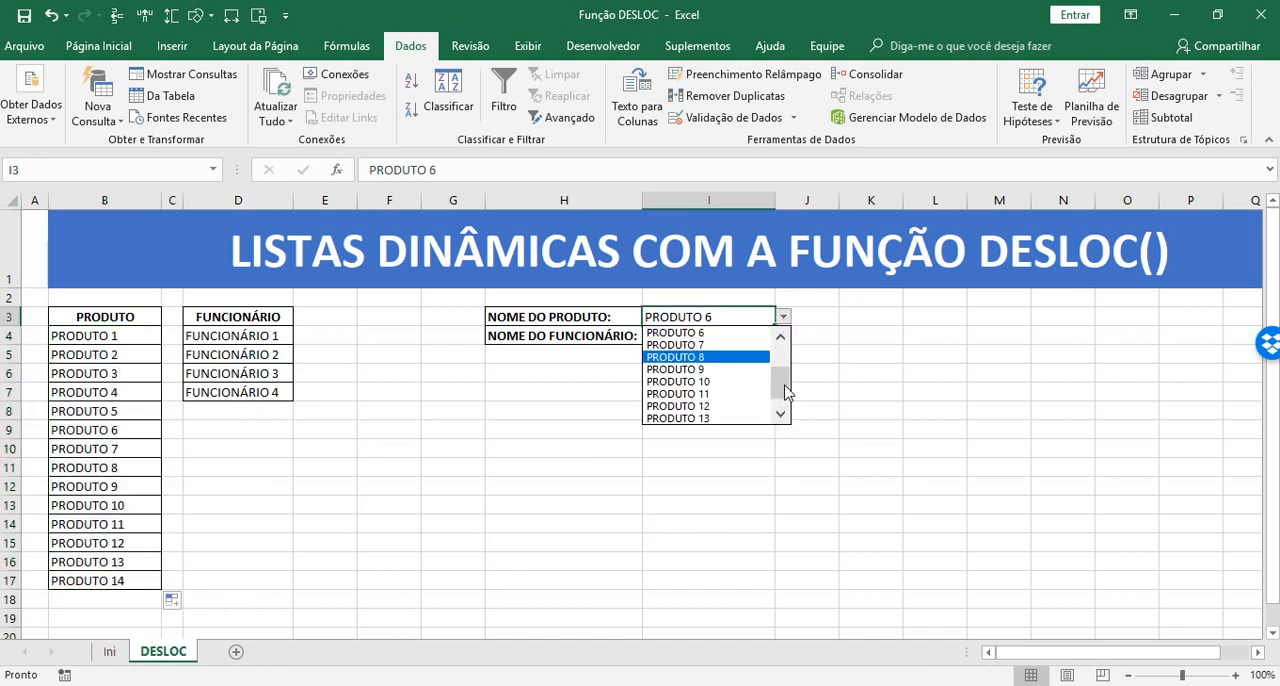
pyautogui.moveTo(778, 383); pyautogui.dragTo(778, 422)
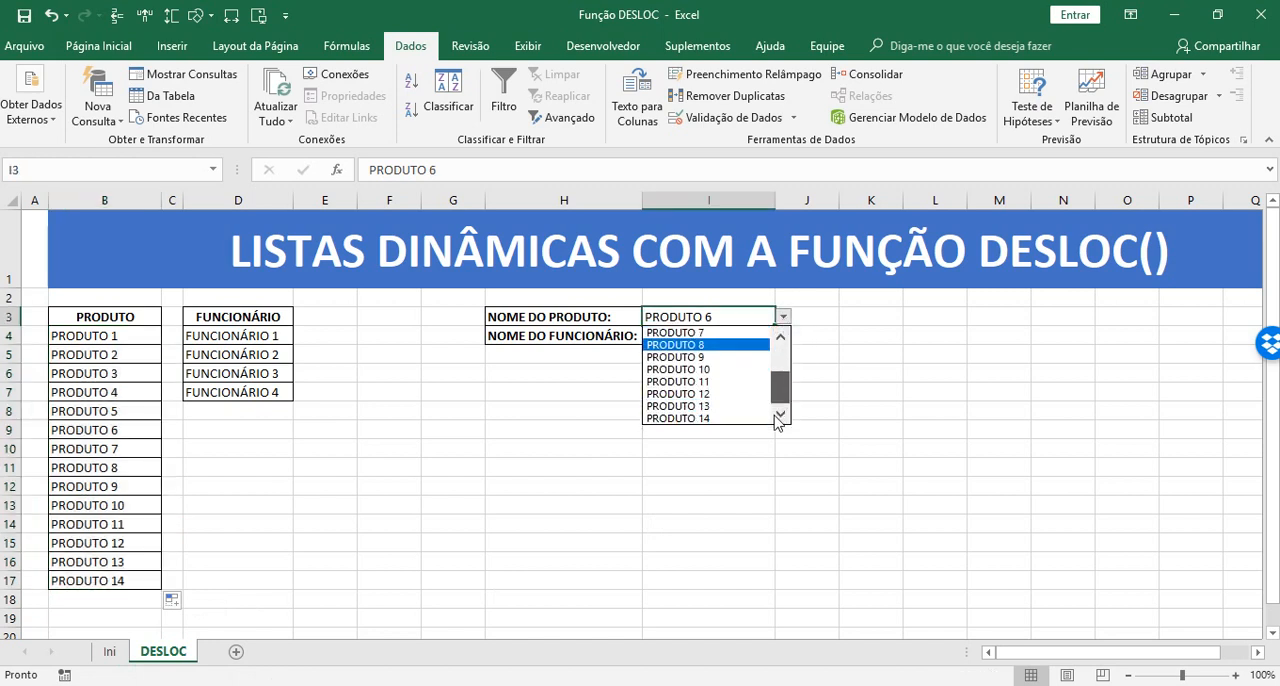
pyautogui.click(710, 418)
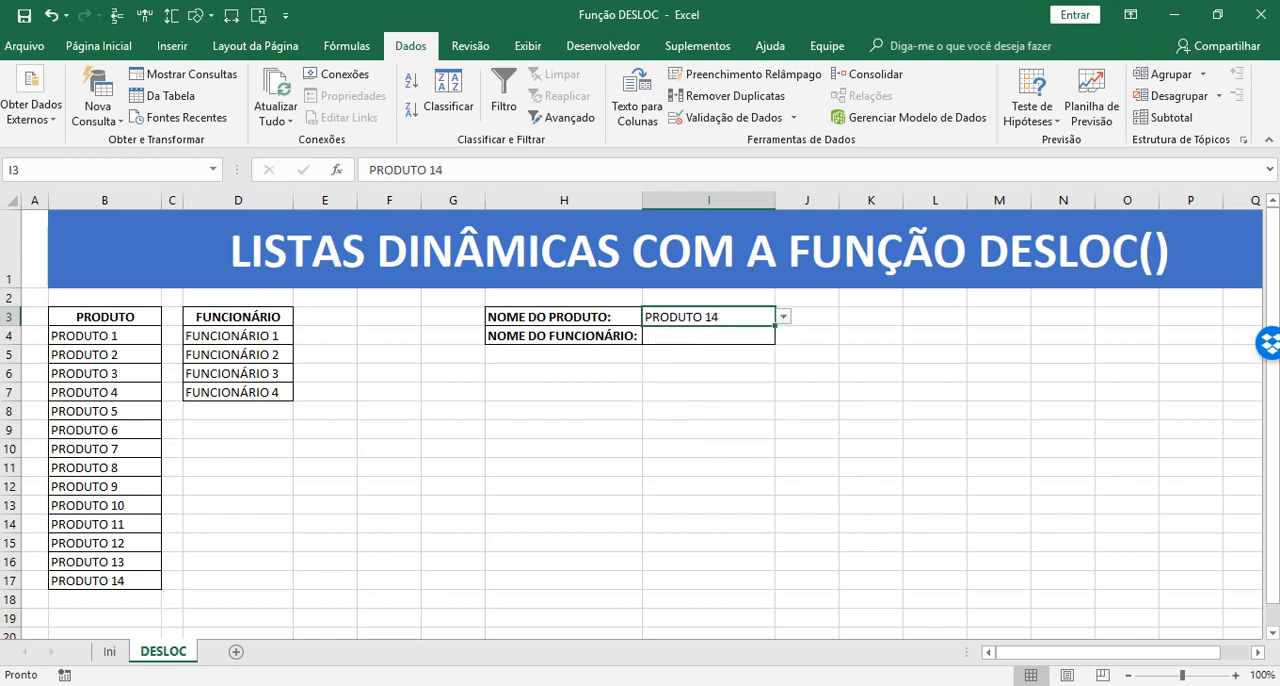
# Compare the products in B4:B17 with the options offered by the drop-down in I3
pyautogui.click(96, 578)
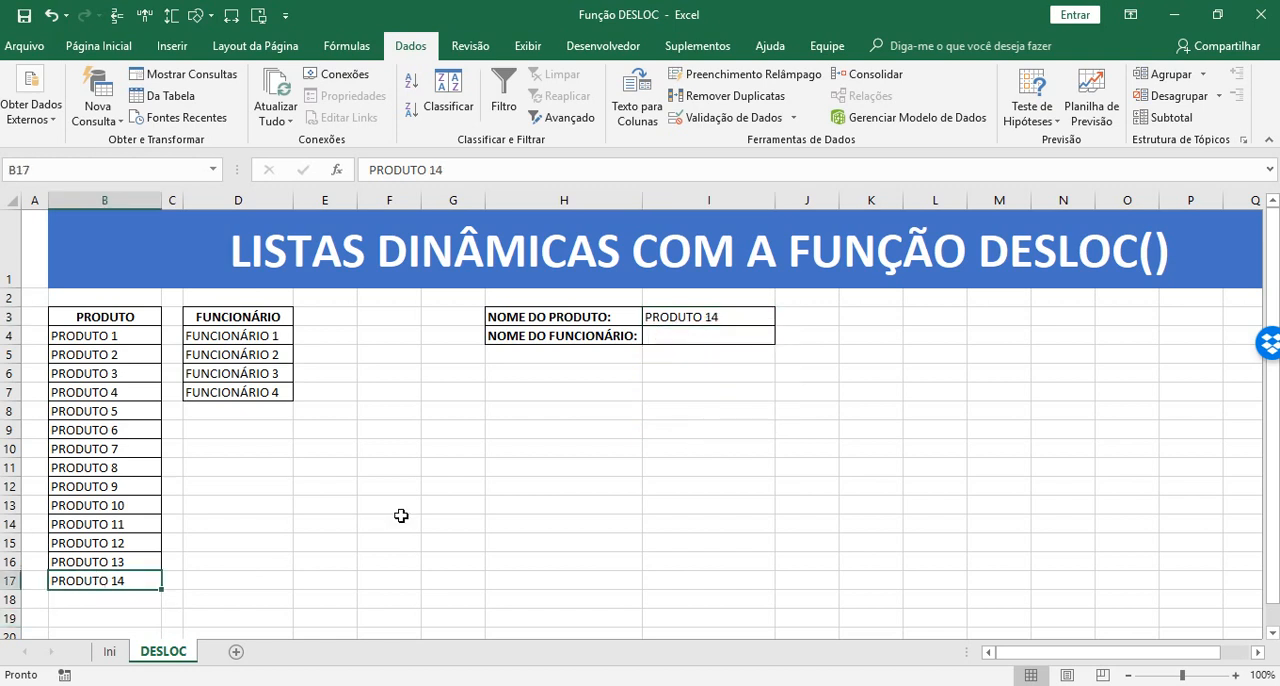
pyautogui.click(735, 316)
pyautogui.click(86, 581)
pyautogui.moveTo(113, 337); pyautogui.dragTo(108, 580)
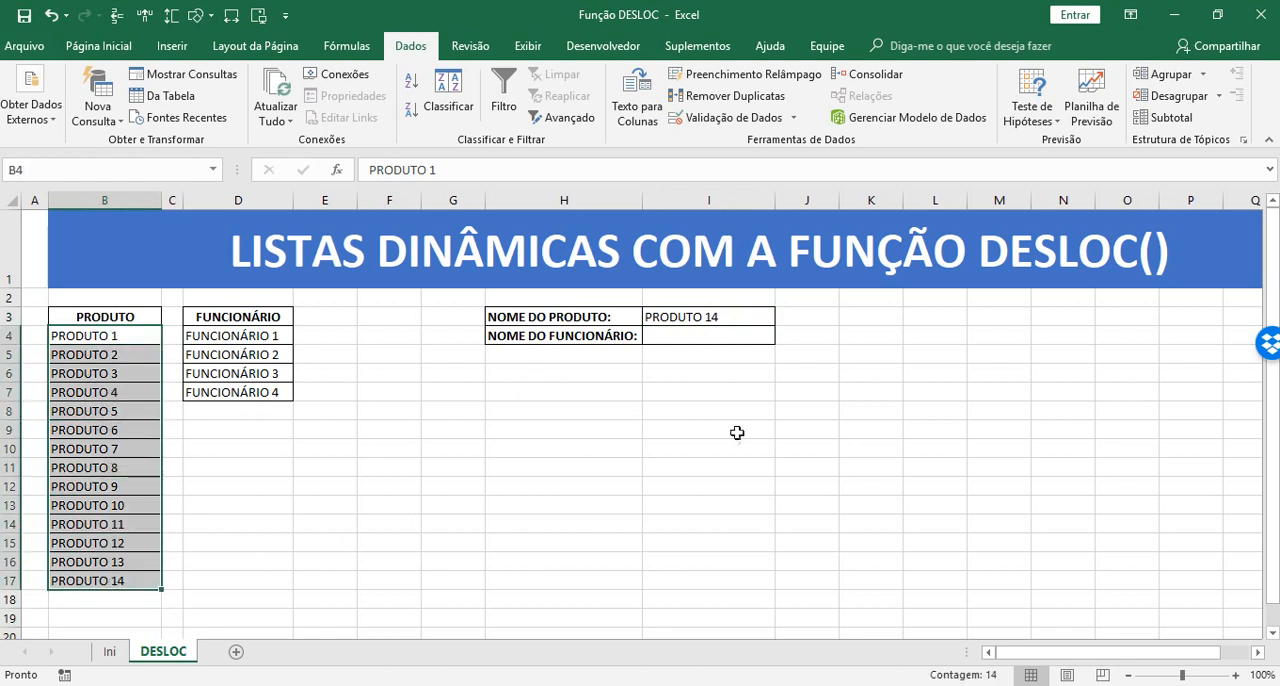
pyautogui.click(745, 320)
pyautogui.click(783, 317)
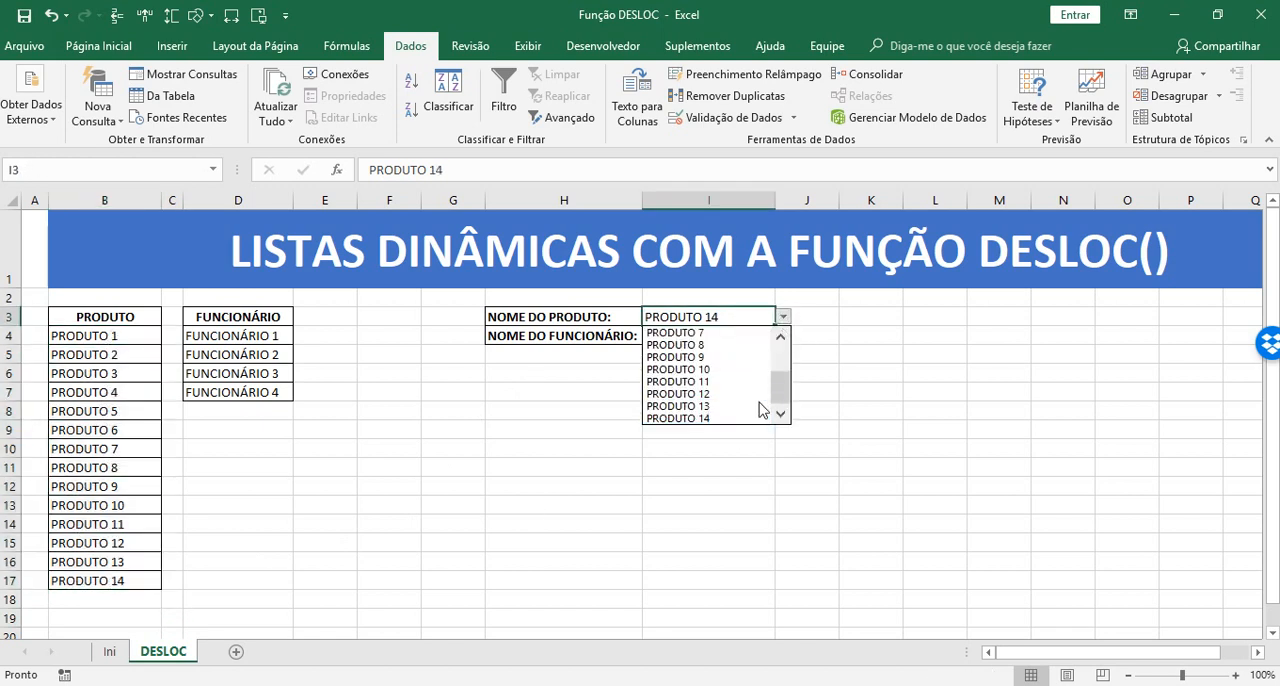
pyautogui.moveTo(783, 393); pyautogui.dragTo(786, 335)
pyautogui.click(877, 440)
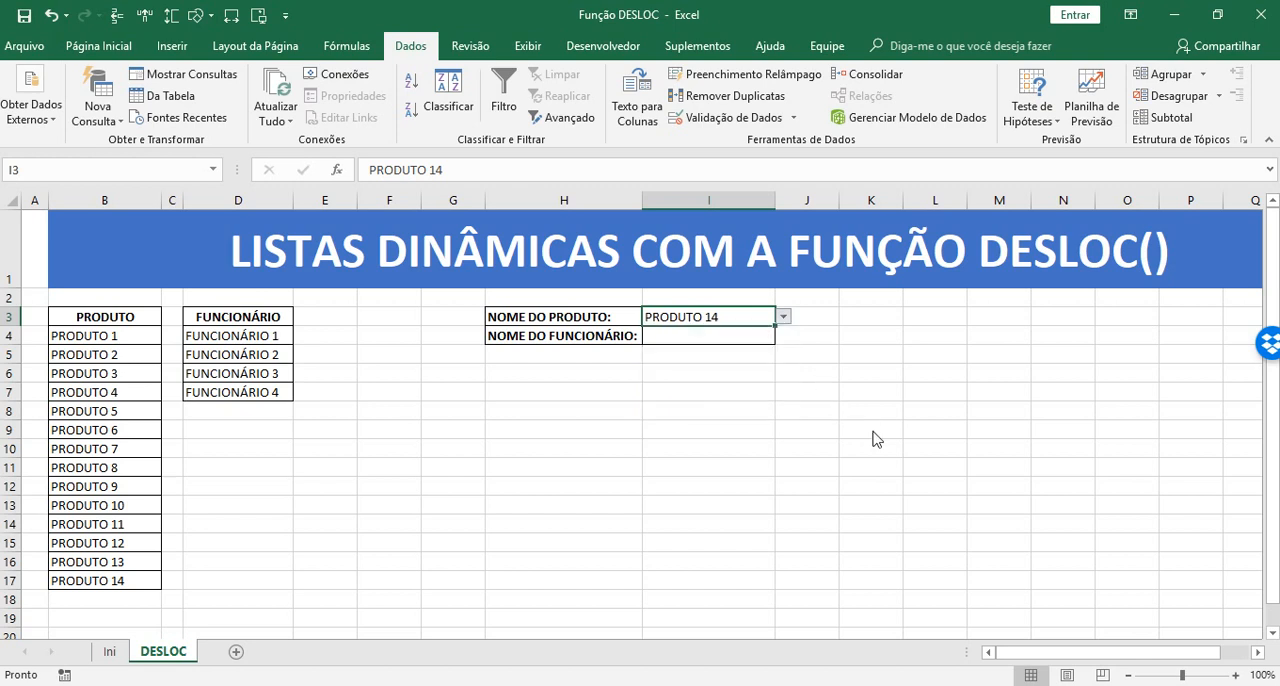
pyautogui.click(646, 434)
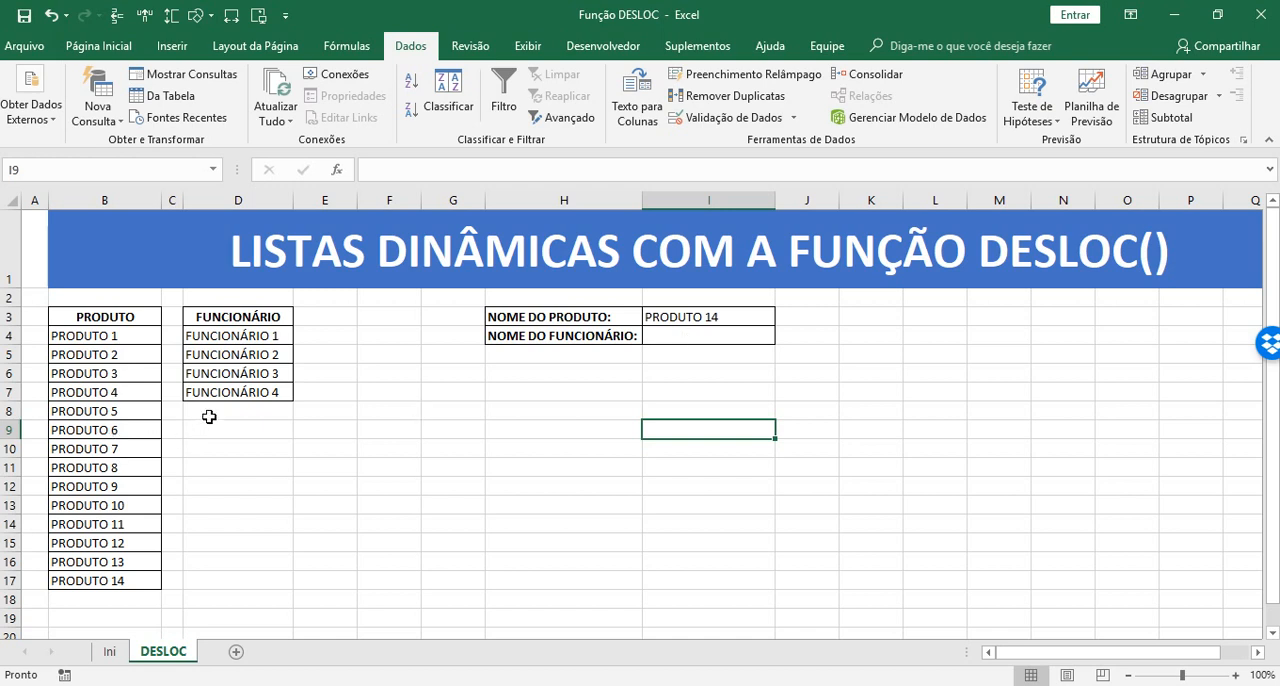
# Define the name _FUNCIONARIO for the range D4:D17, covering the employees and the empty cells below them
pyautogui.click(249, 336)
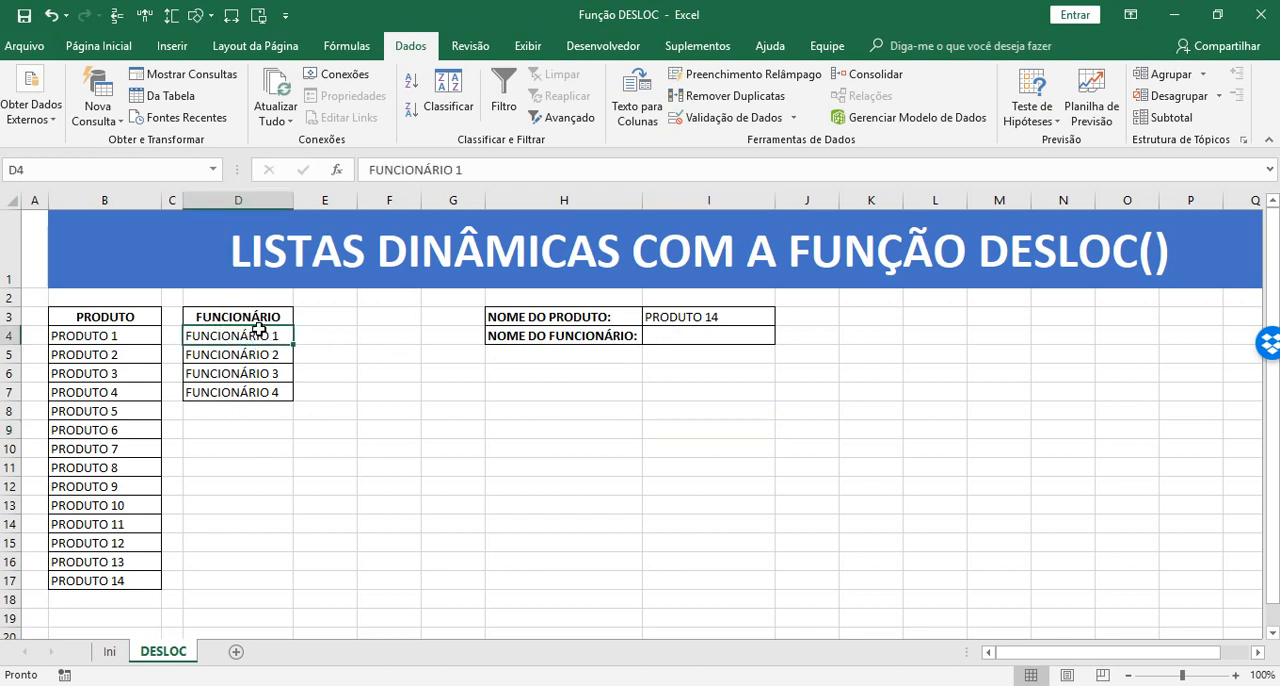
pyautogui.moveTo(214, 334); pyautogui.dragTo(251, 566)
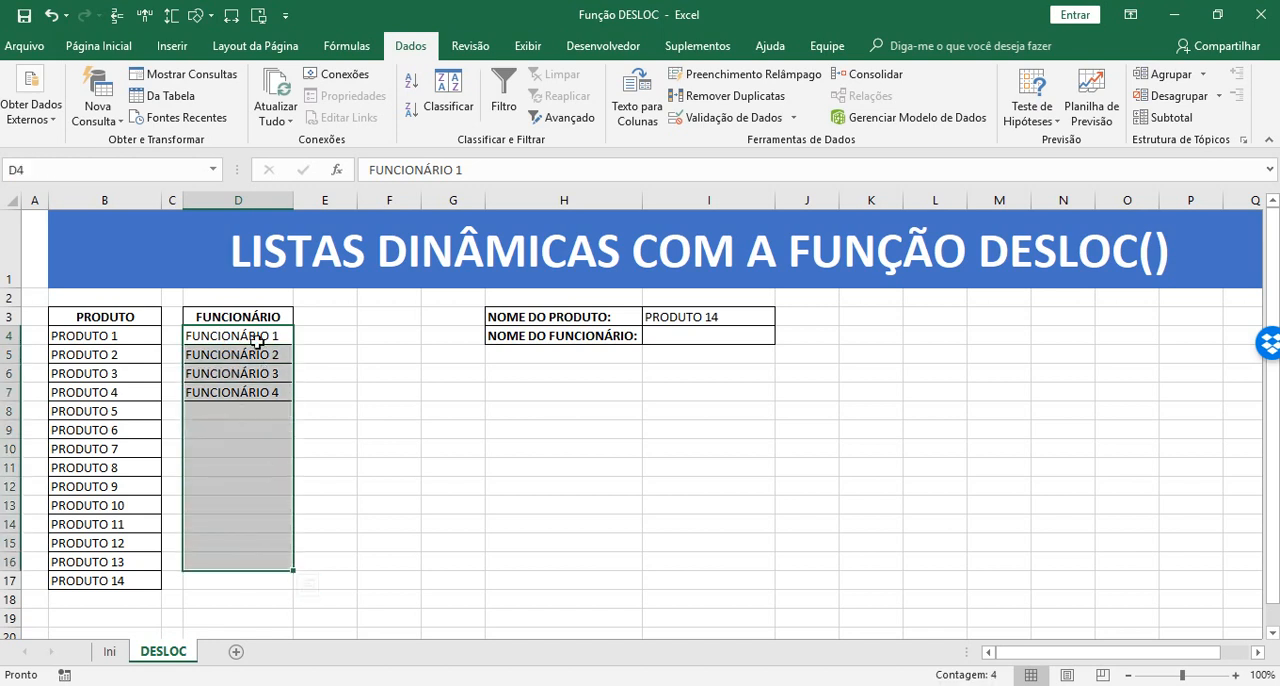
pyautogui.moveTo(258, 340); pyautogui.dragTo(263, 450)
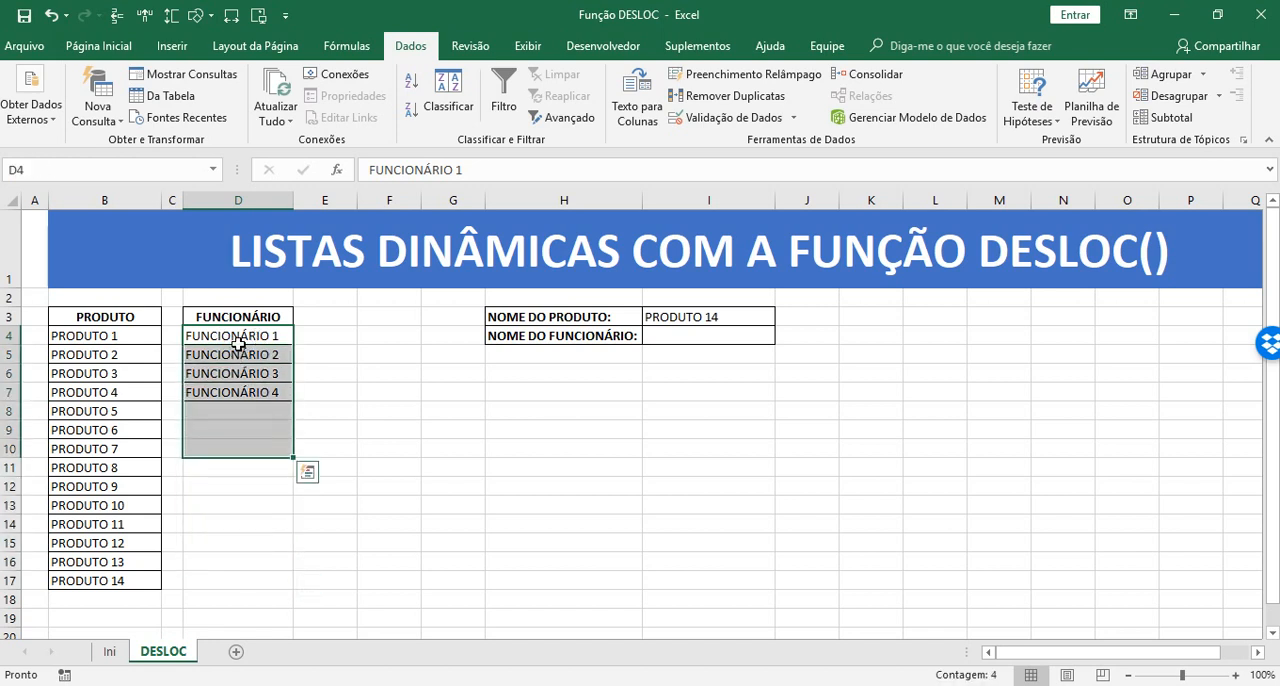
pyautogui.click(238, 341)
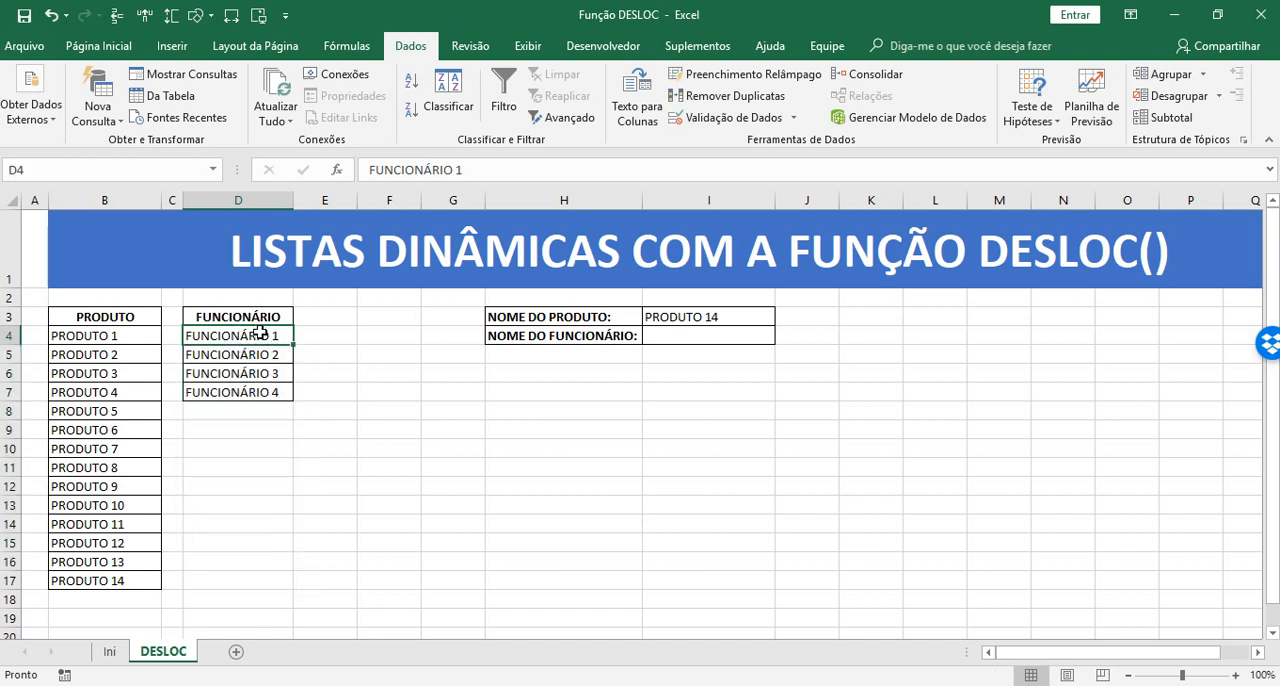
pyautogui.moveTo(260, 334); pyautogui.dragTo(272, 572)
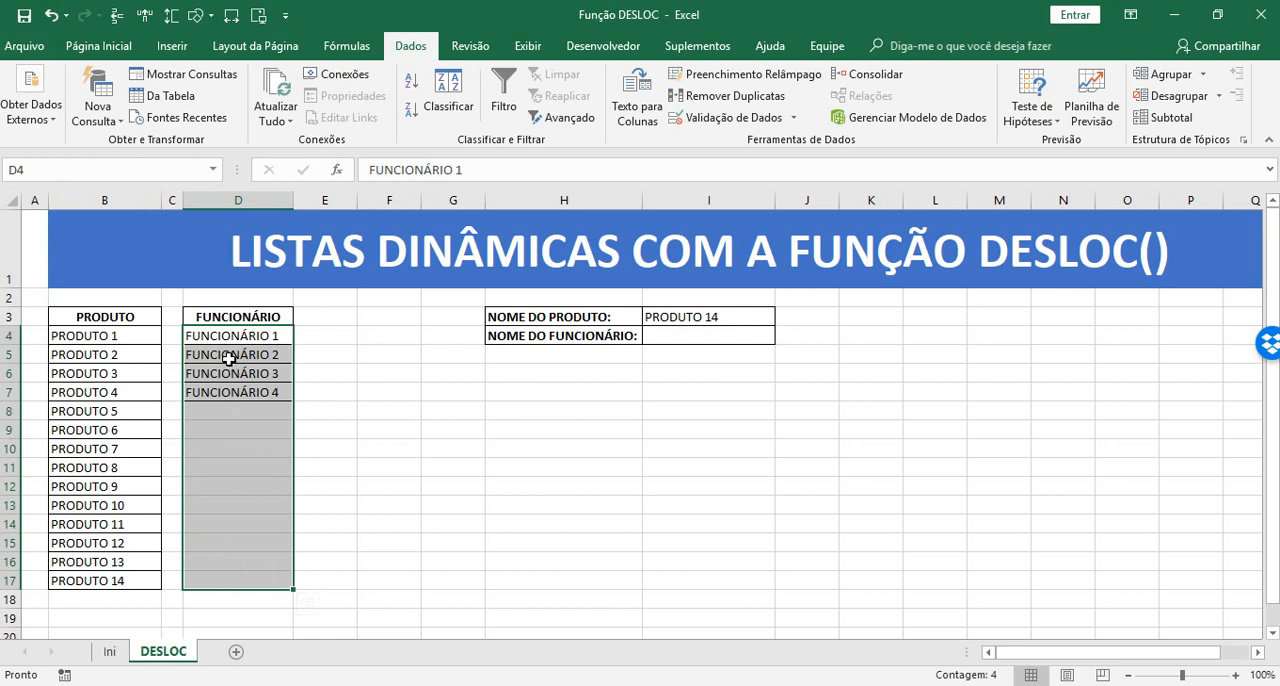
pyautogui.click(48, 172)
pyautogui.press('BackSpace')
pyautogui.write('_FUNCIONARIO')
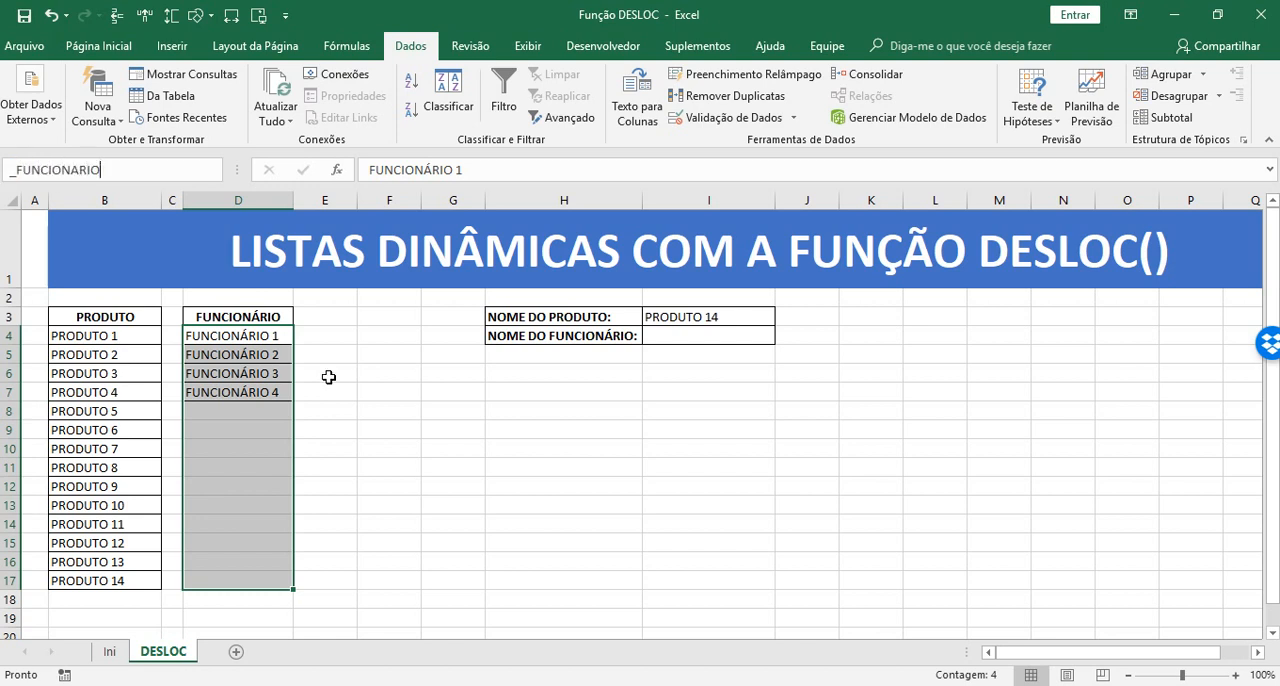
pyautogui.press('Return')
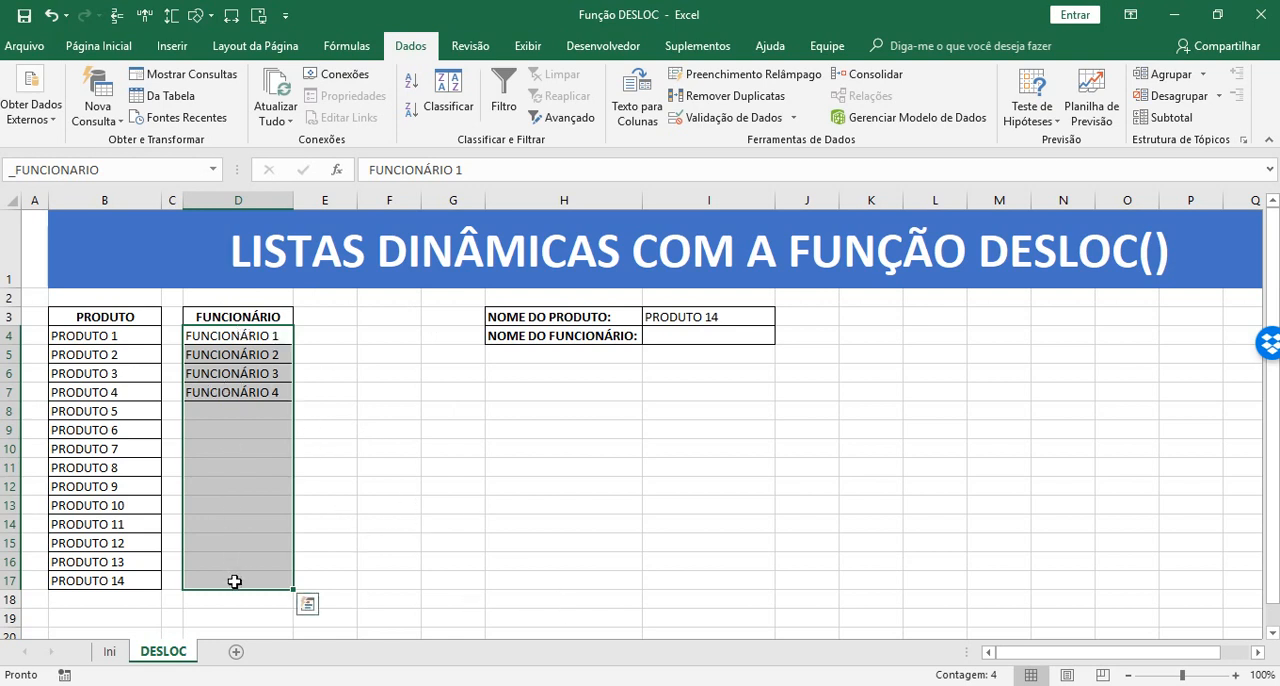
# Go to the named range _FUNCIONARIO to check which cells of column D it covers
pyautogui.click(563, 468)
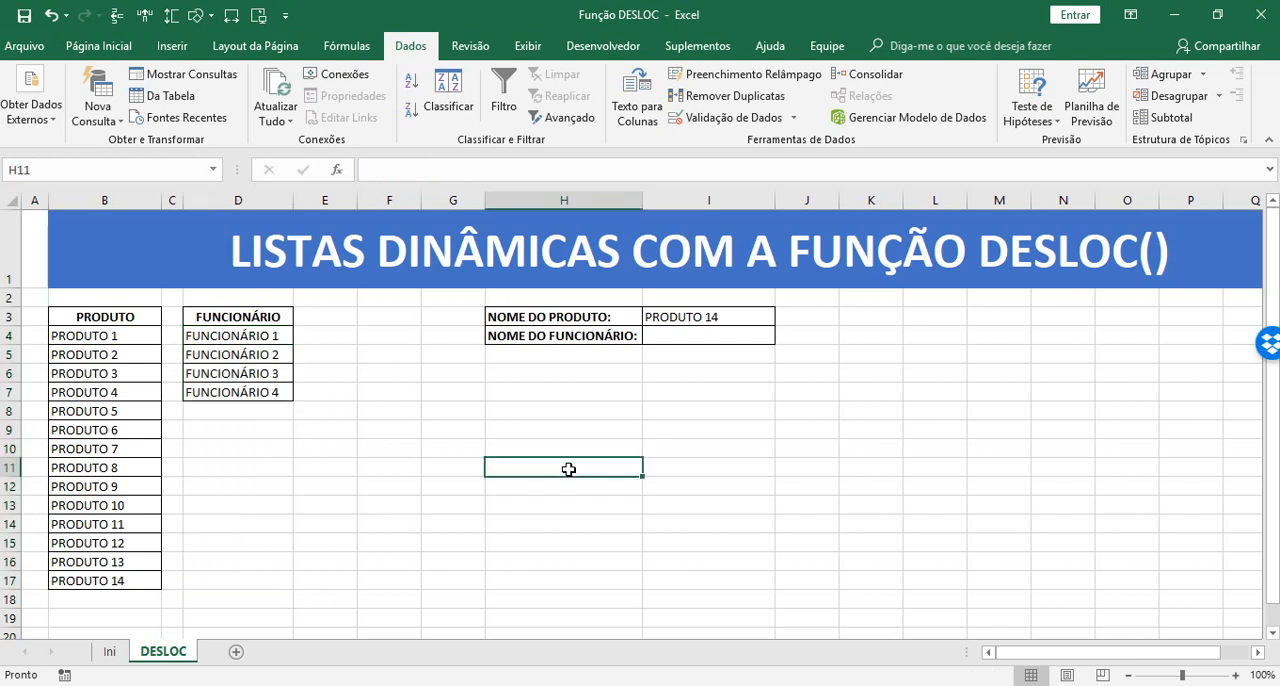
pyautogui.click(268, 429)
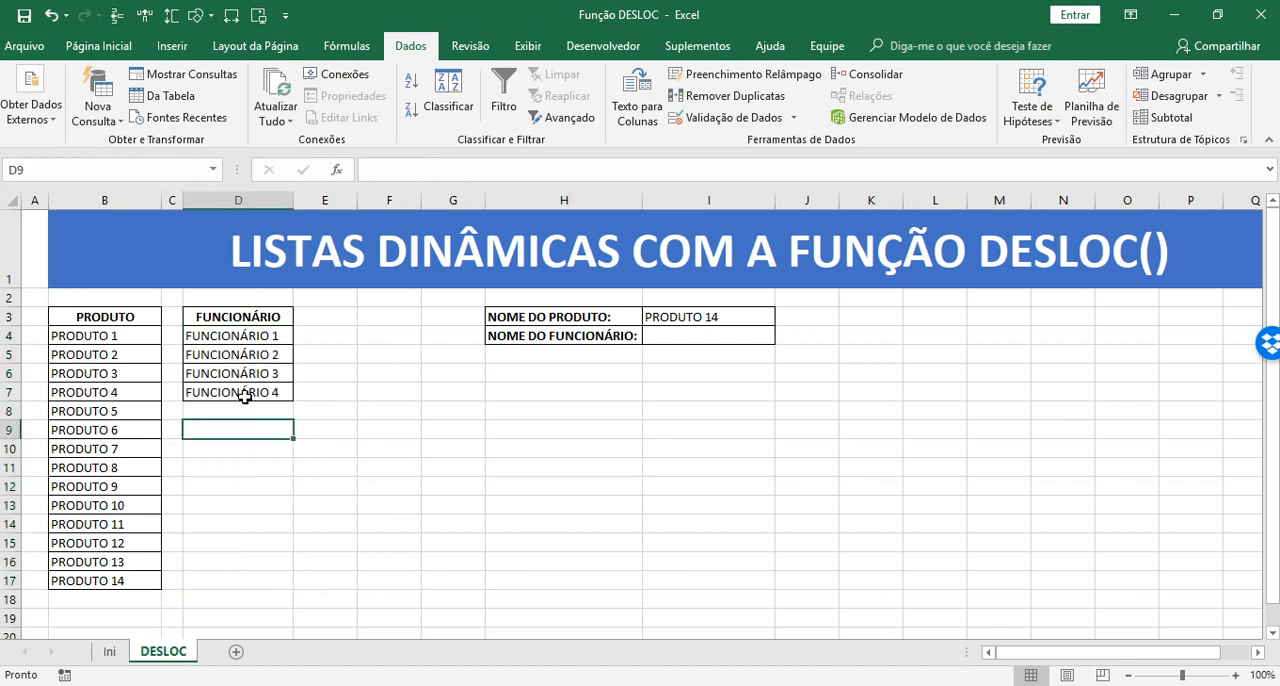
pyautogui.click(243, 340)
pyautogui.moveTo(243, 346); pyautogui.dragTo(249, 523)
pyautogui.click(245, 522)
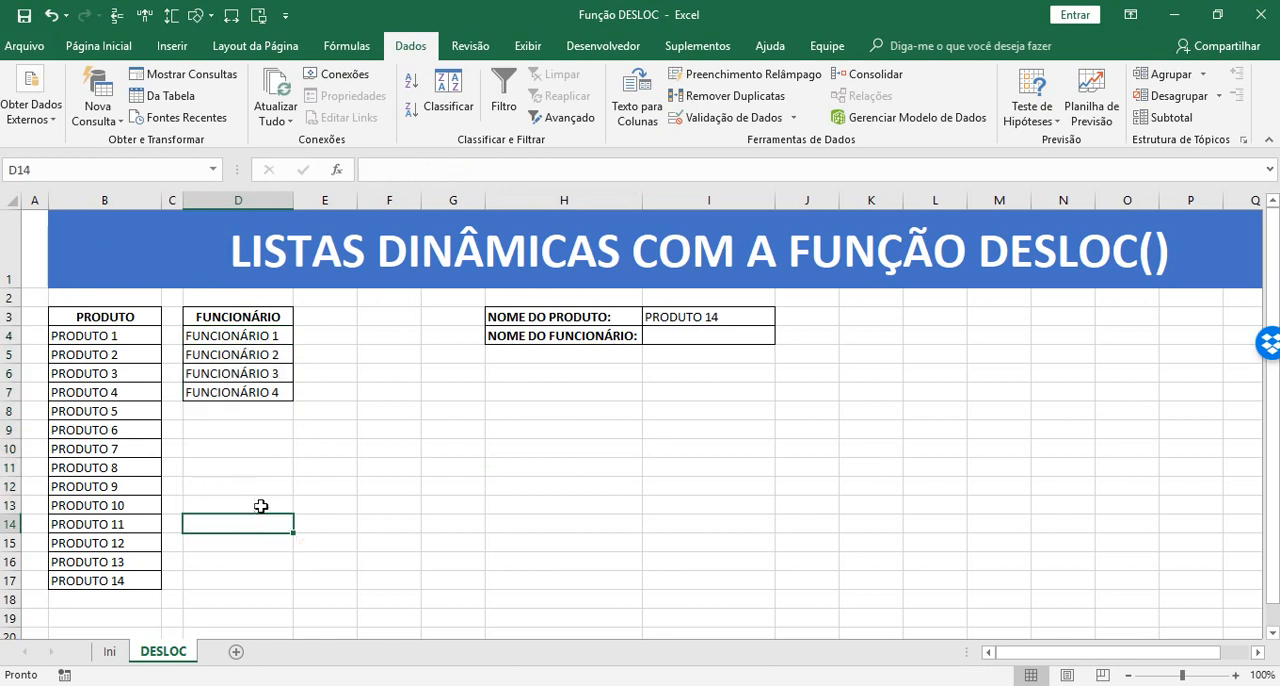
pyautogui.click(212, 170)
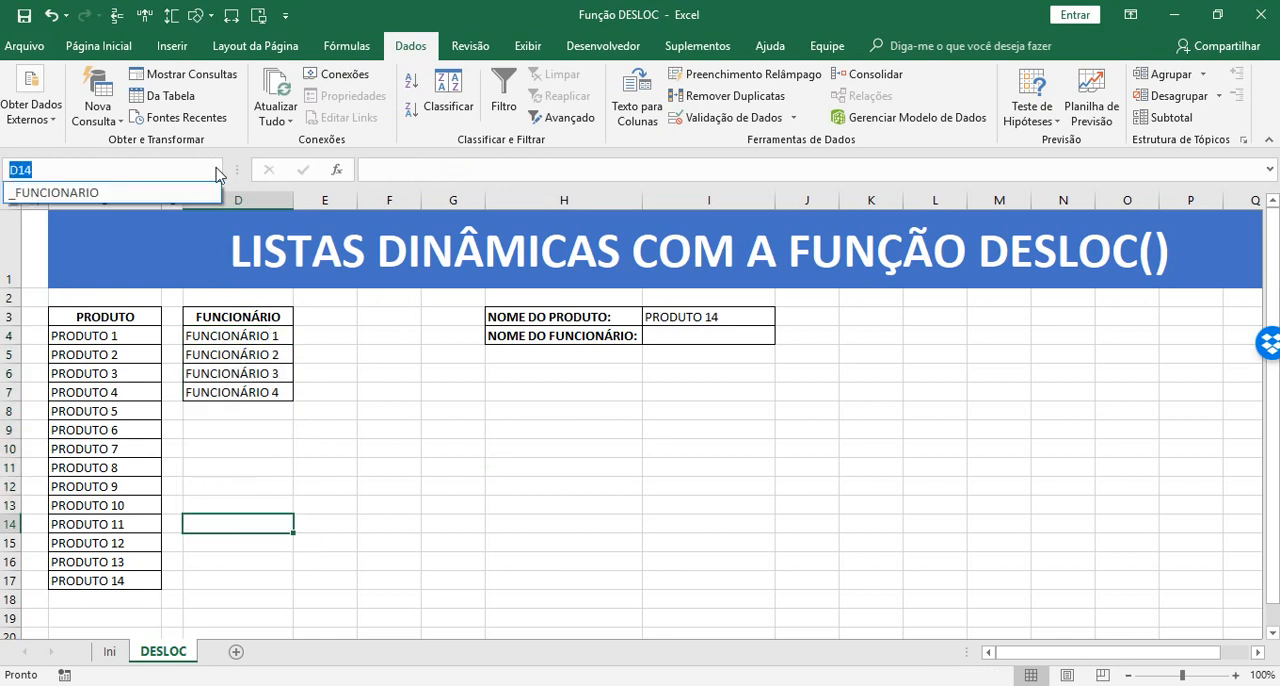
pyautogui.click(30, 196)
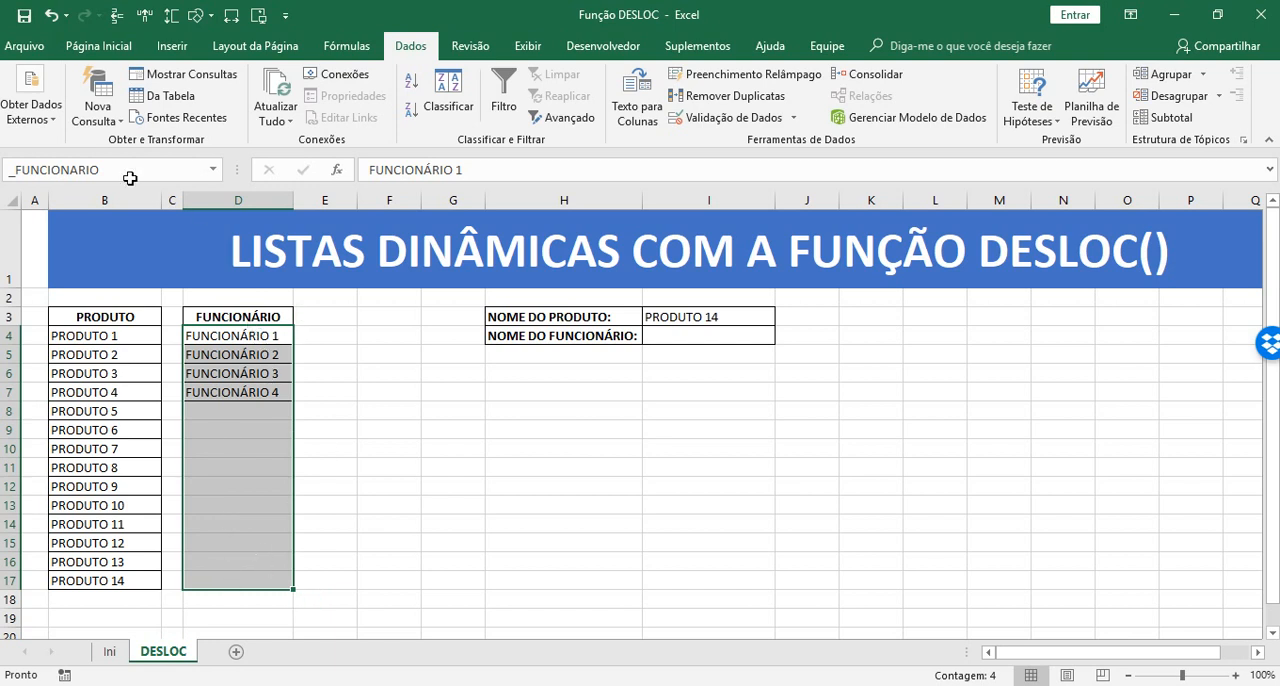
pyautogui.click(337, 466)
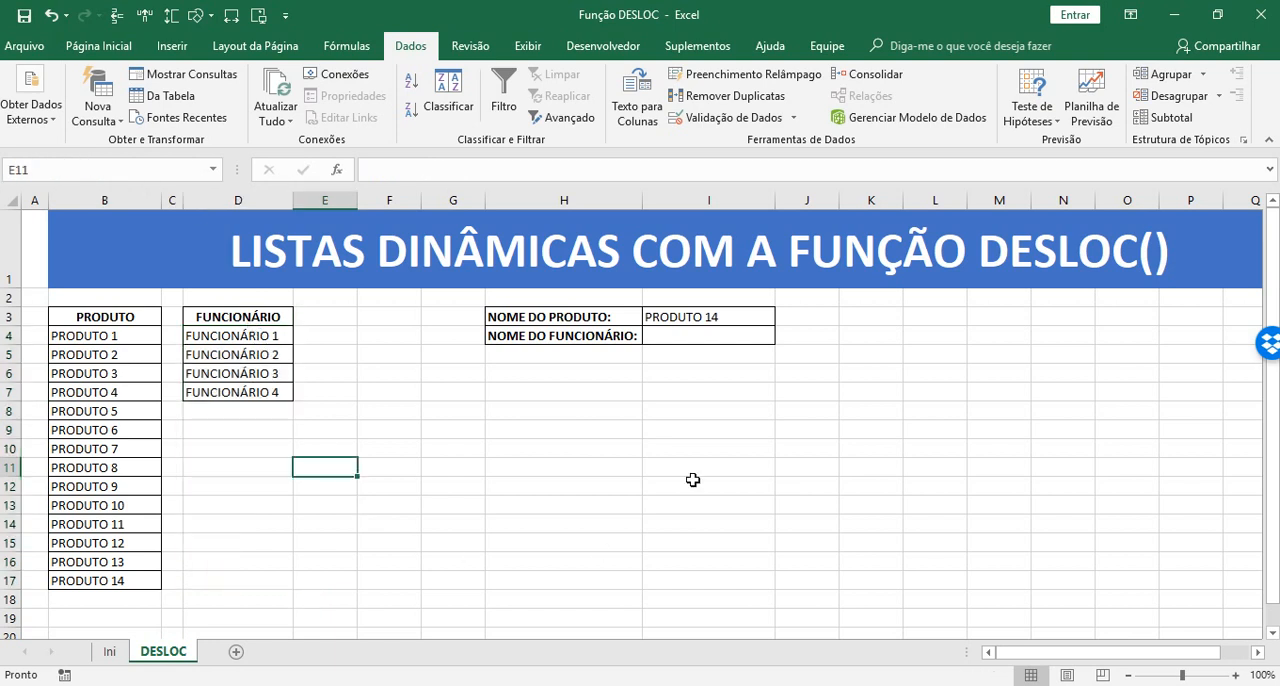
# Apply Lista data validation to I4, trying the source =_FUNCIONARIOS and correcting it to =_FUNCIONARIO
pyautogui.click(709, 333)
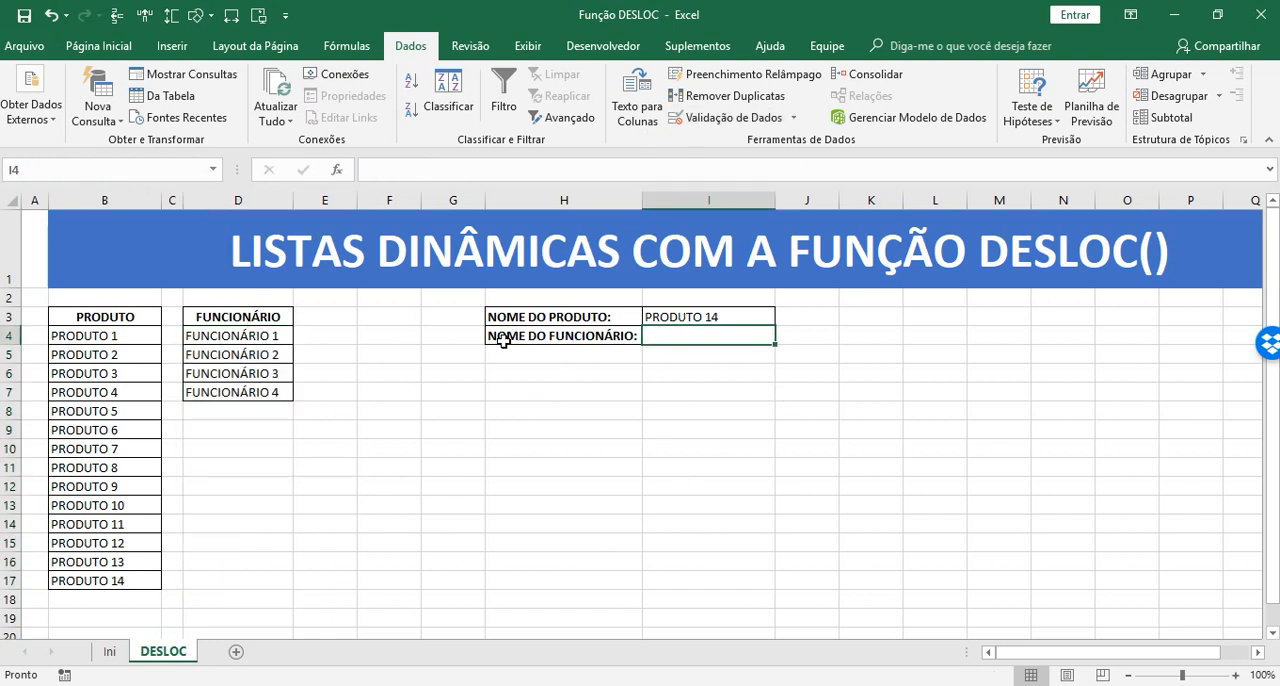
pyautogui.click(725, 118)
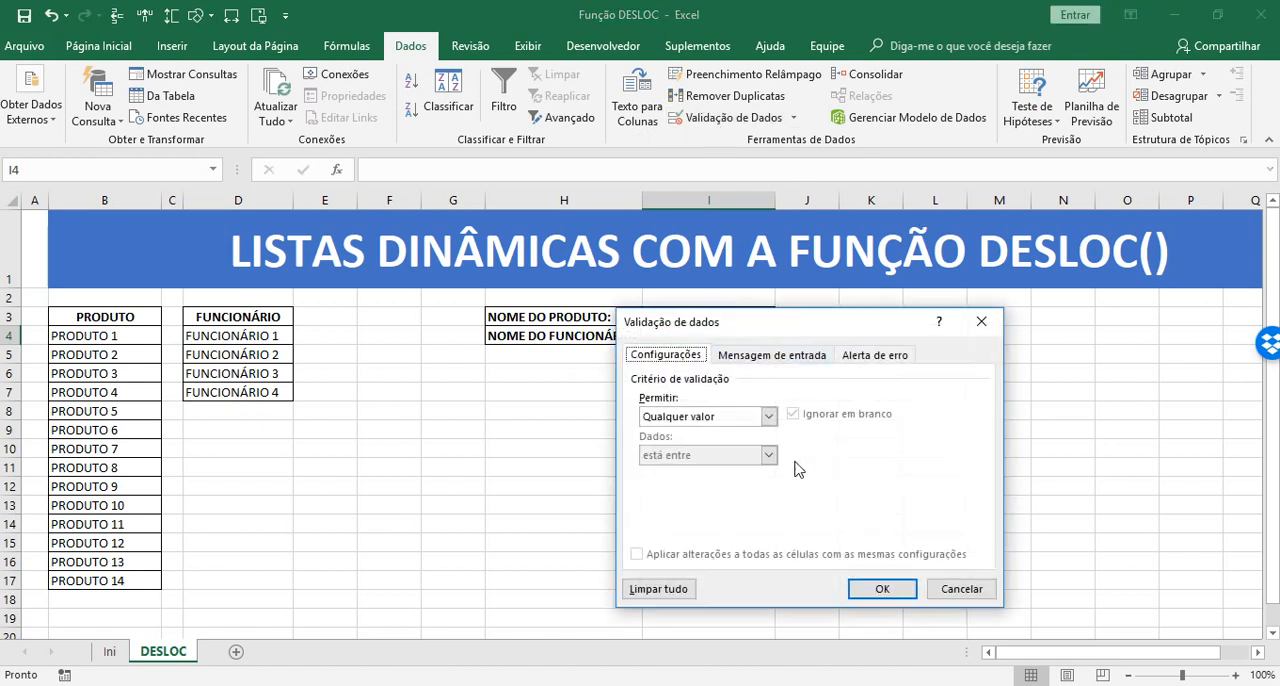
pyautogui.click(688, 418)
pyautogui.click(660, 470)
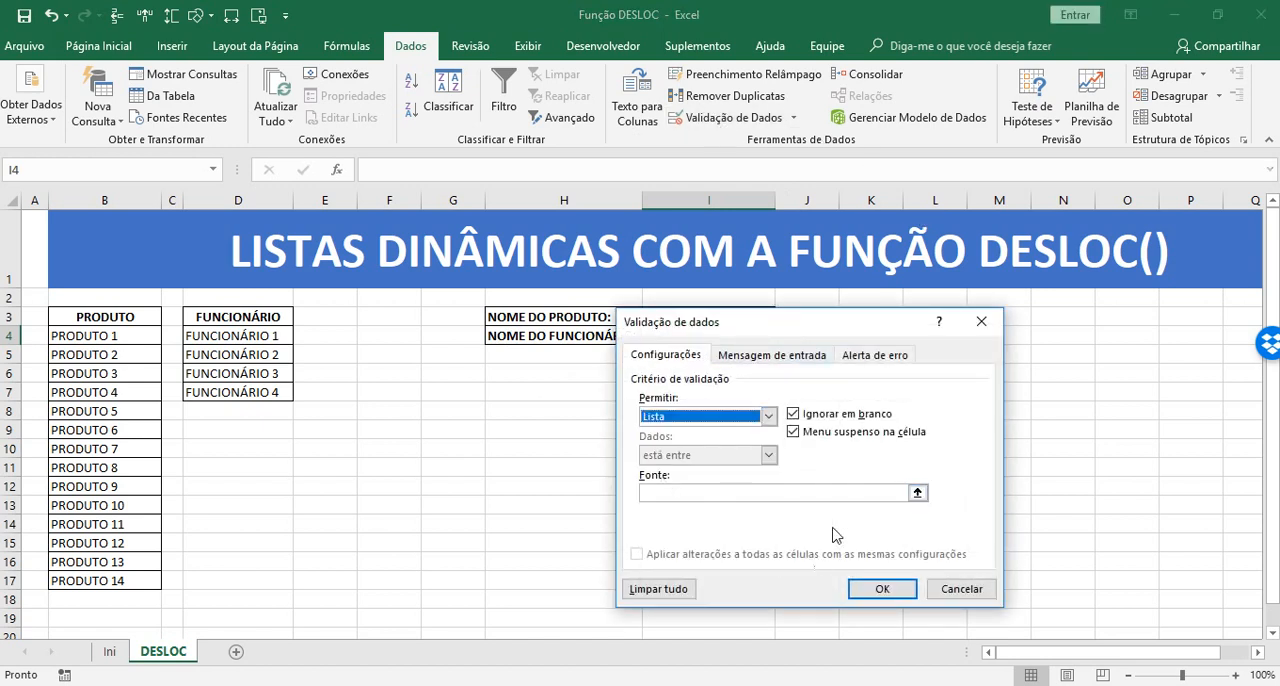
pyautogui.click(838, 495)
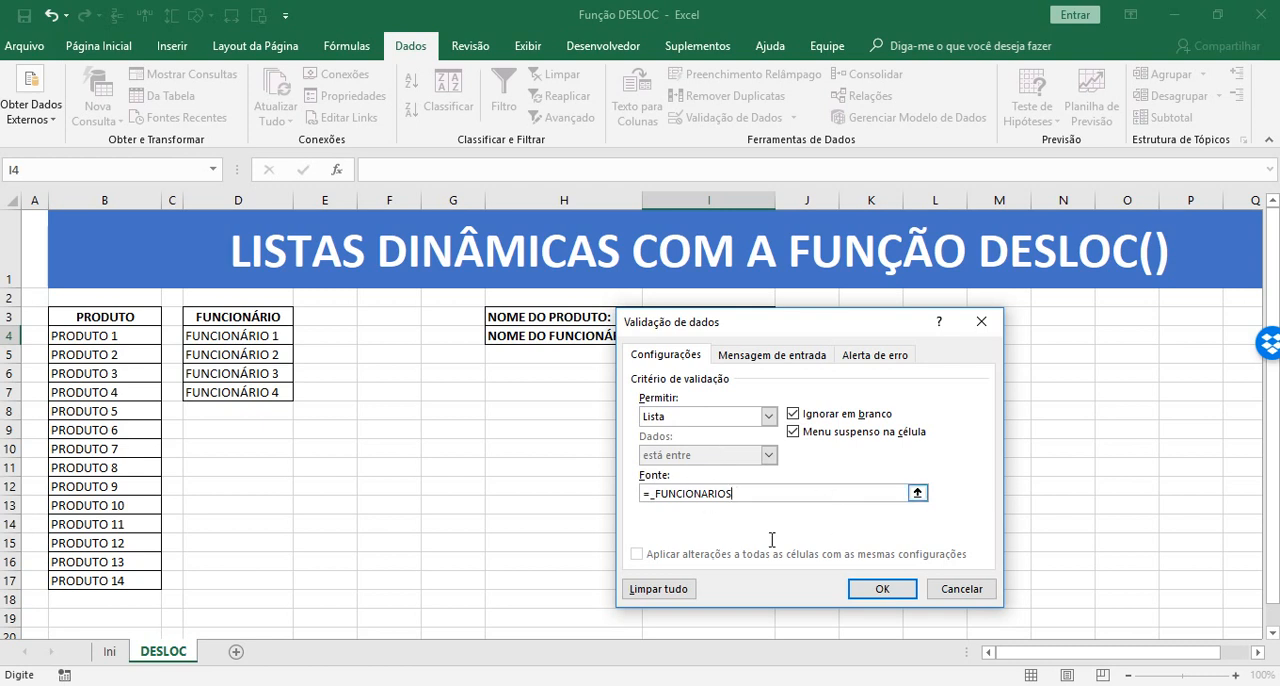
pyautogui.click(885, 592)
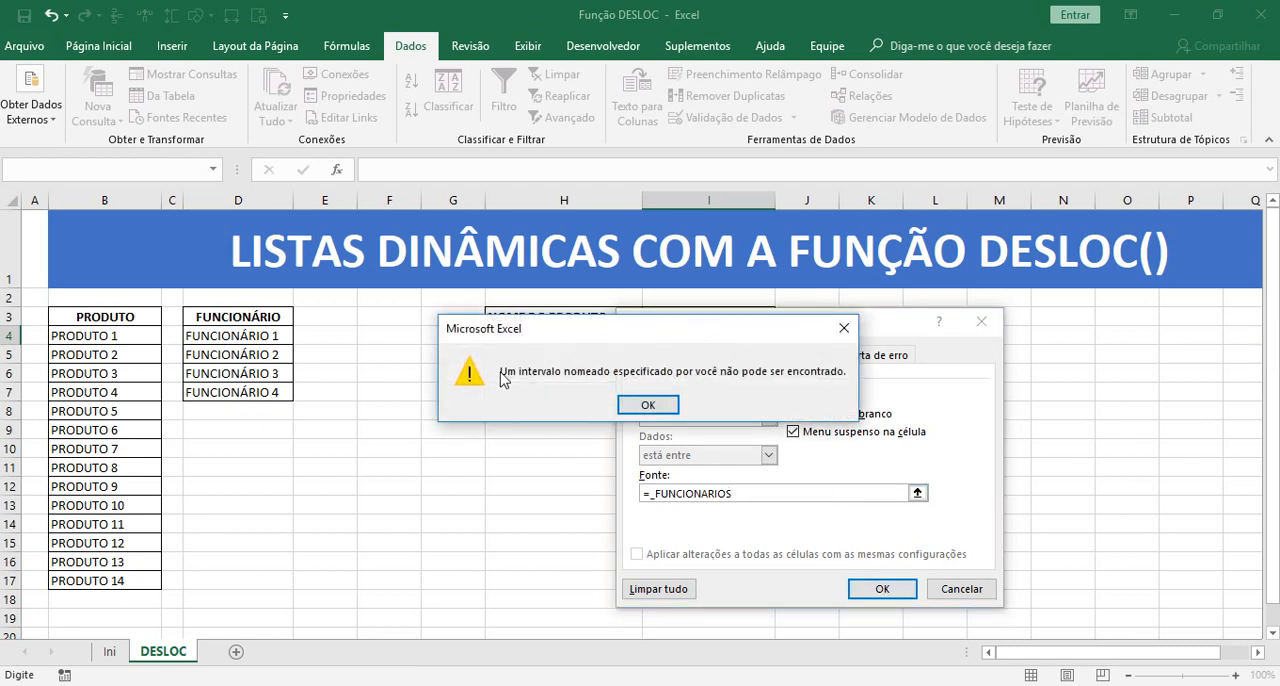
pyautogui.click(648, 404)
pyautogui.click(771, 494)
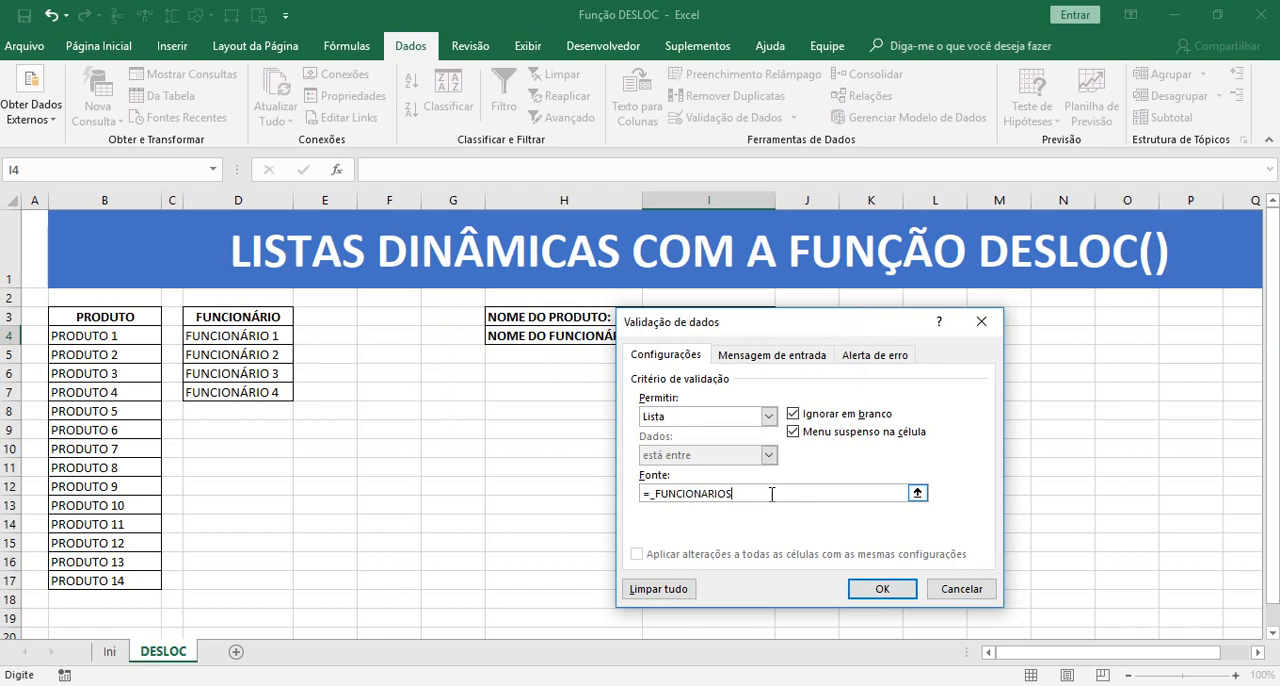
pyautogui.click(882, 589)
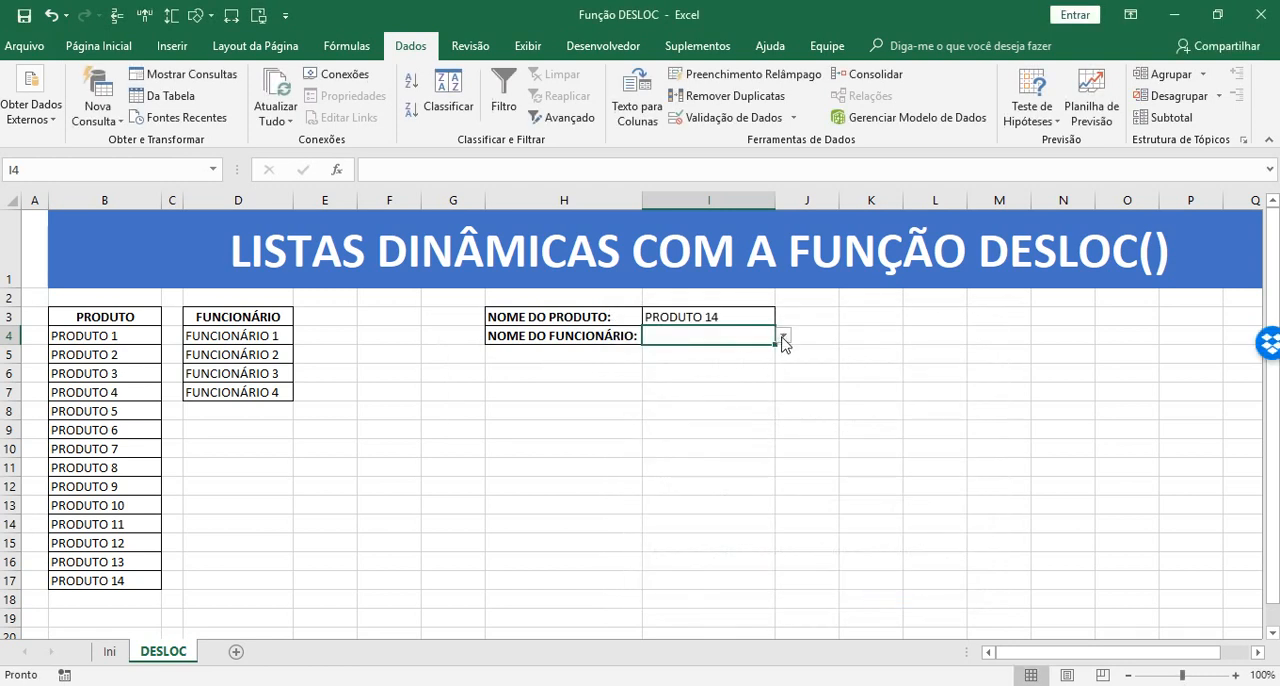
# Replace the Lista validation source of I4 by pasting the defined name _FUNCIONARIO from the list of names after the equals sign
pyautogui.click(730, 117)
pyautogui.doubleClick(763, 496)
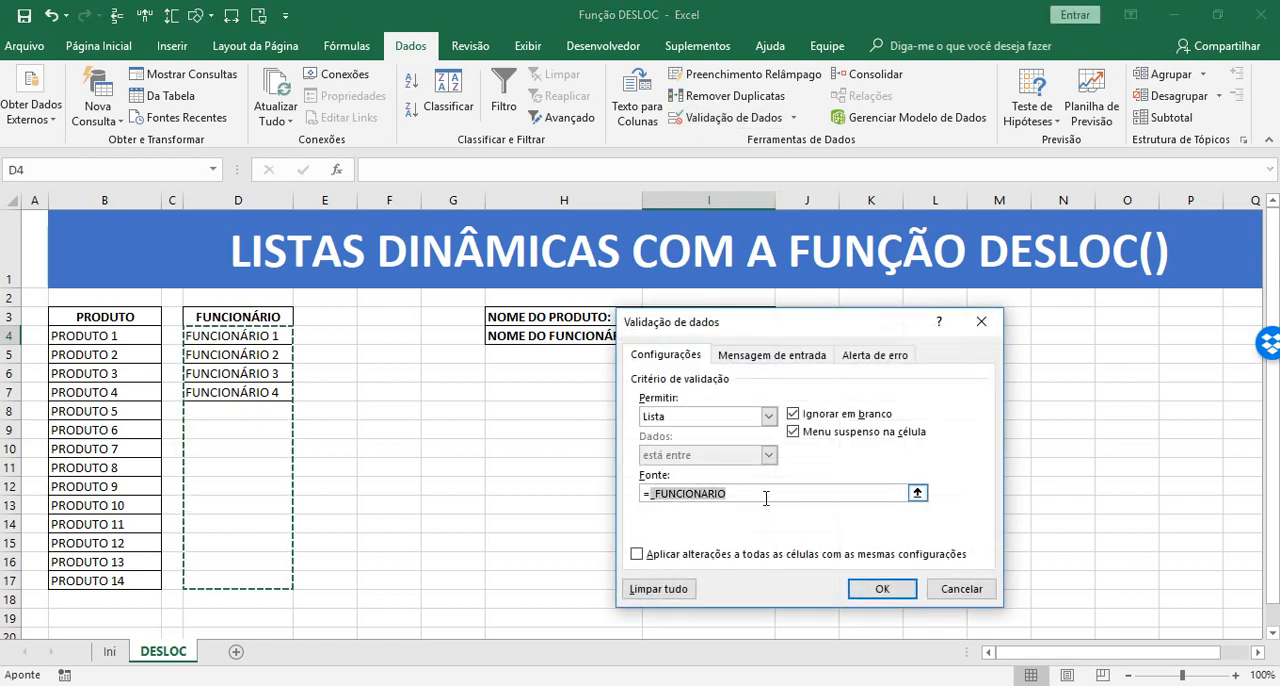
pyautogui.press('BackSpace')
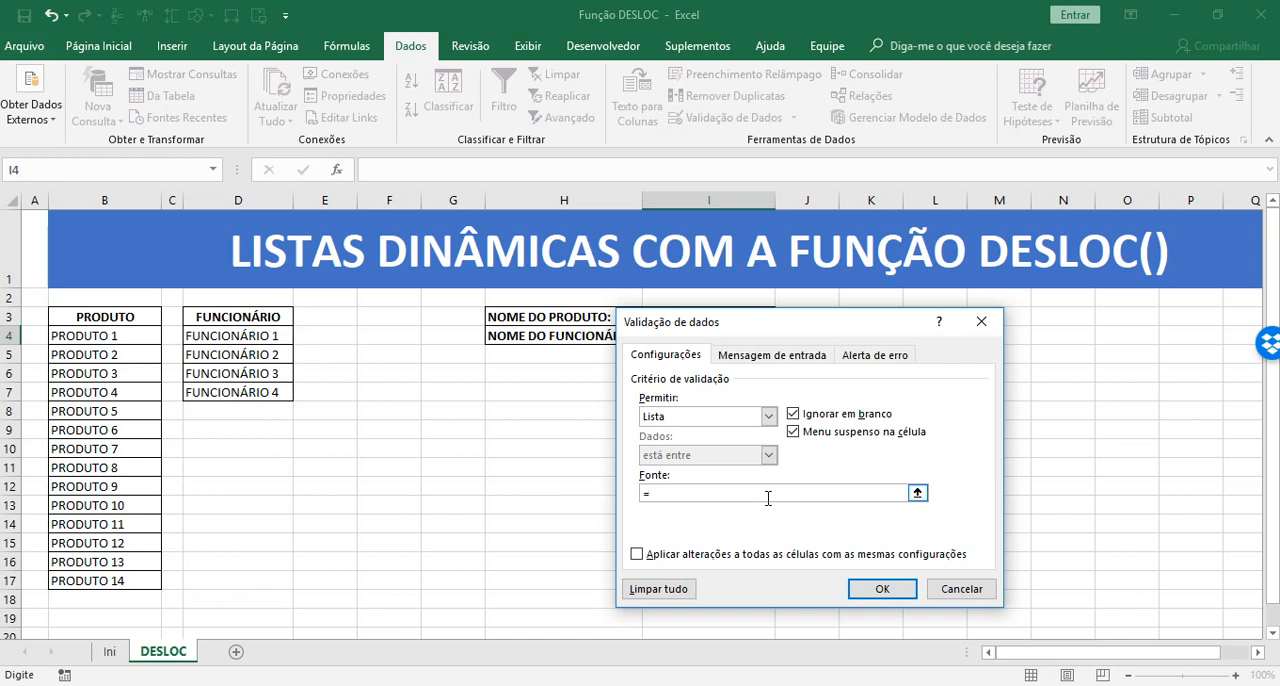
pyautogui.press('F3')
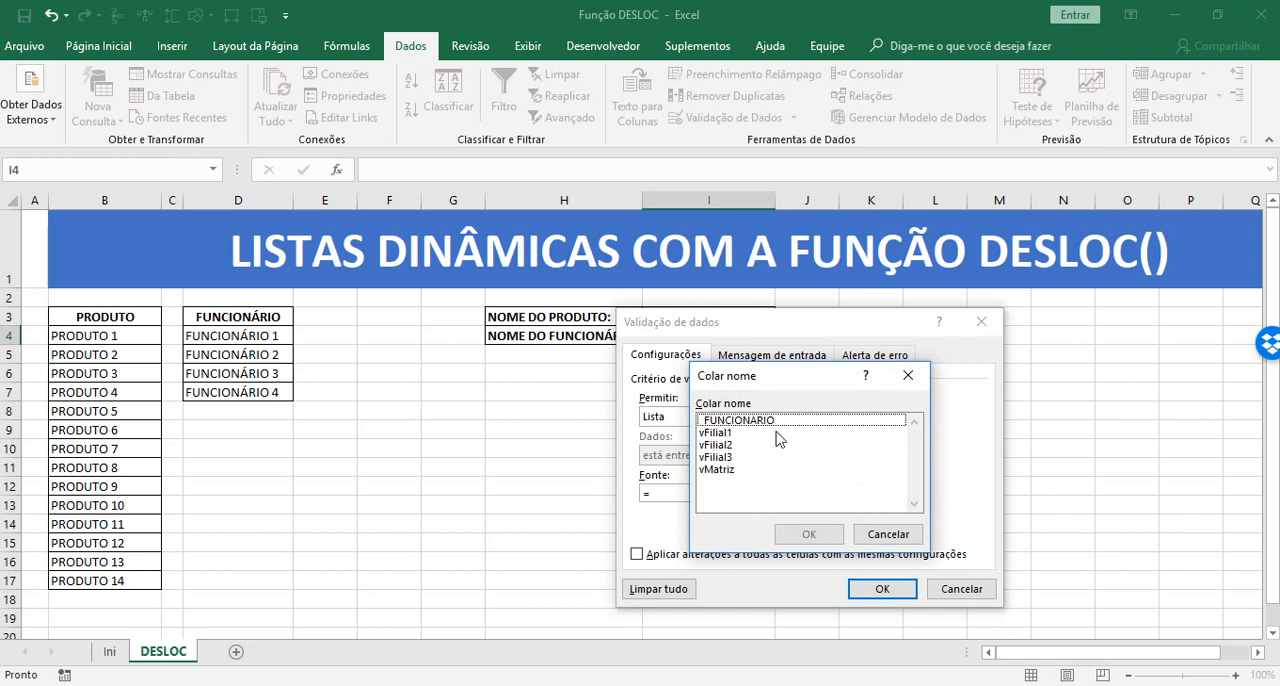
pyautogui.click(710, 420)
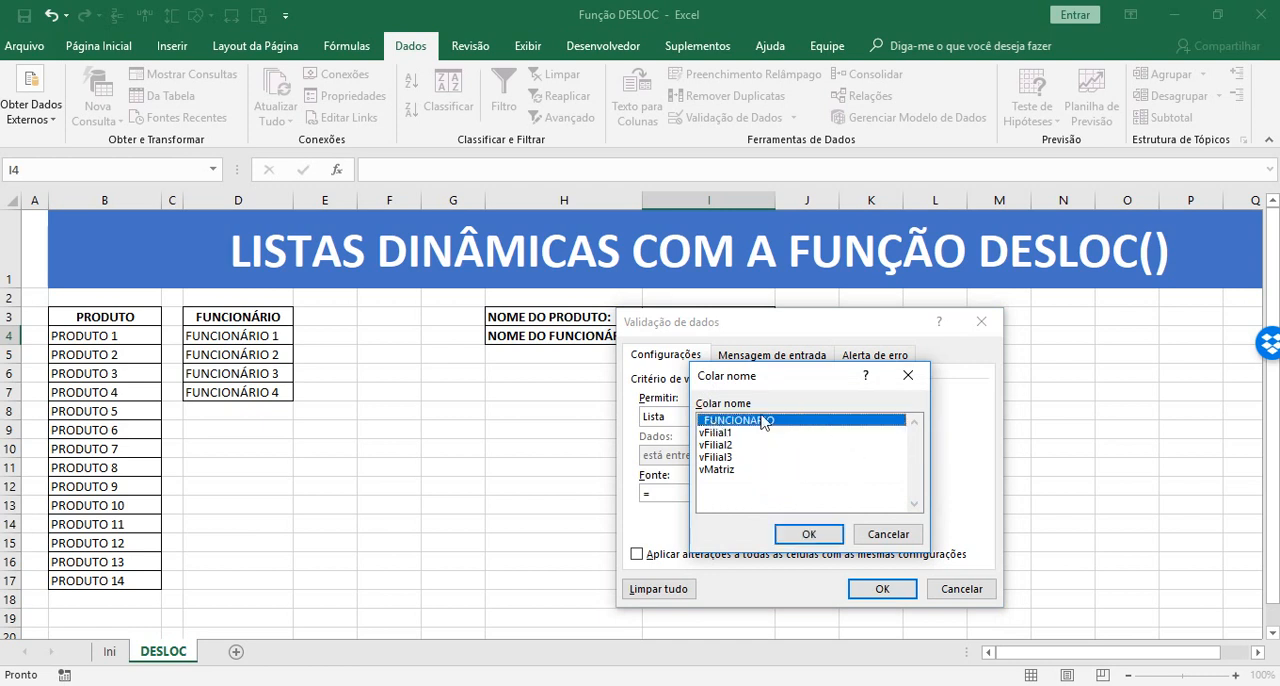
pyautogui.click(810, 535)
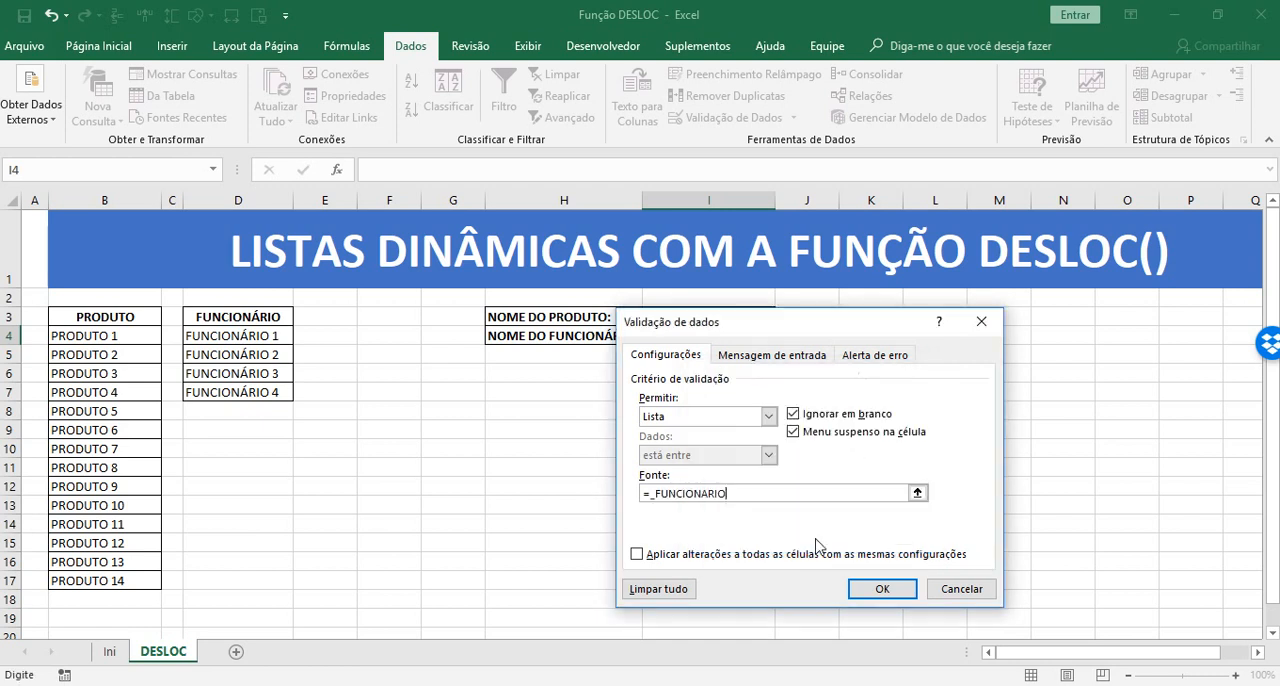
pyautogui.click(880, 589)
# Examine the options offered by the employee drop-down in I4, including any blank entries after the employees
pyautogui.click(783, 336)
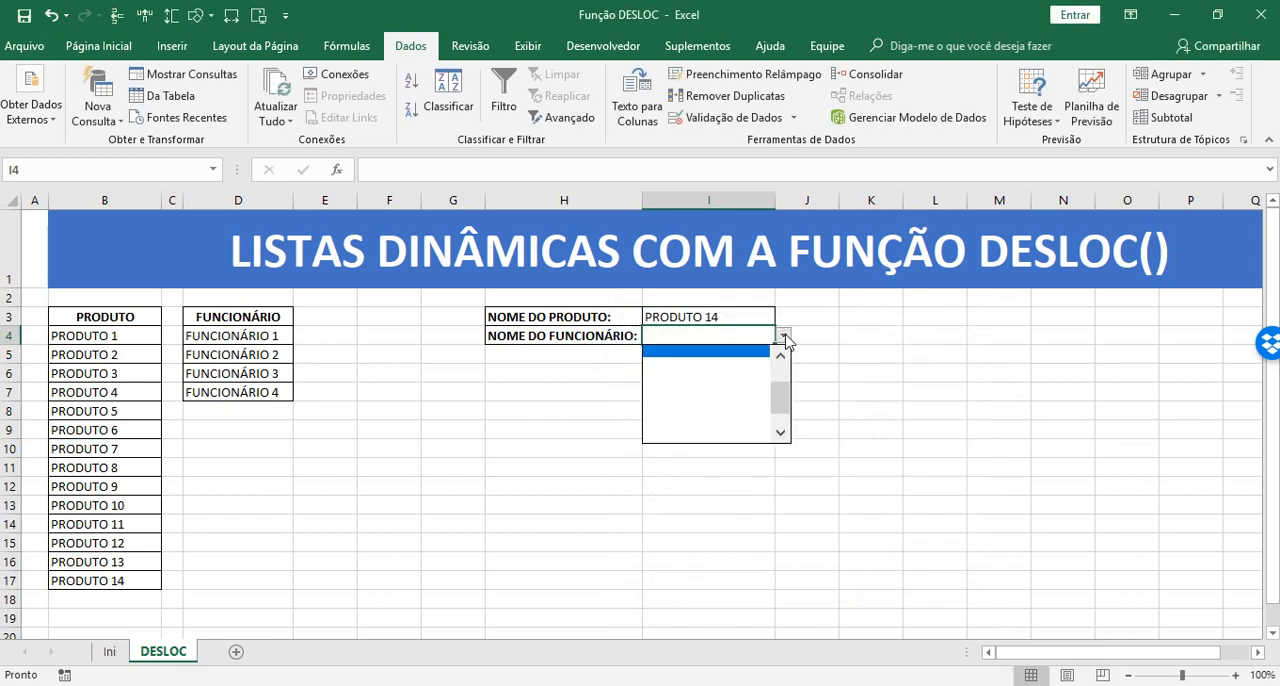
pyautogui.moveTo(779, 425); pyautogui.dragTo(807, 351)
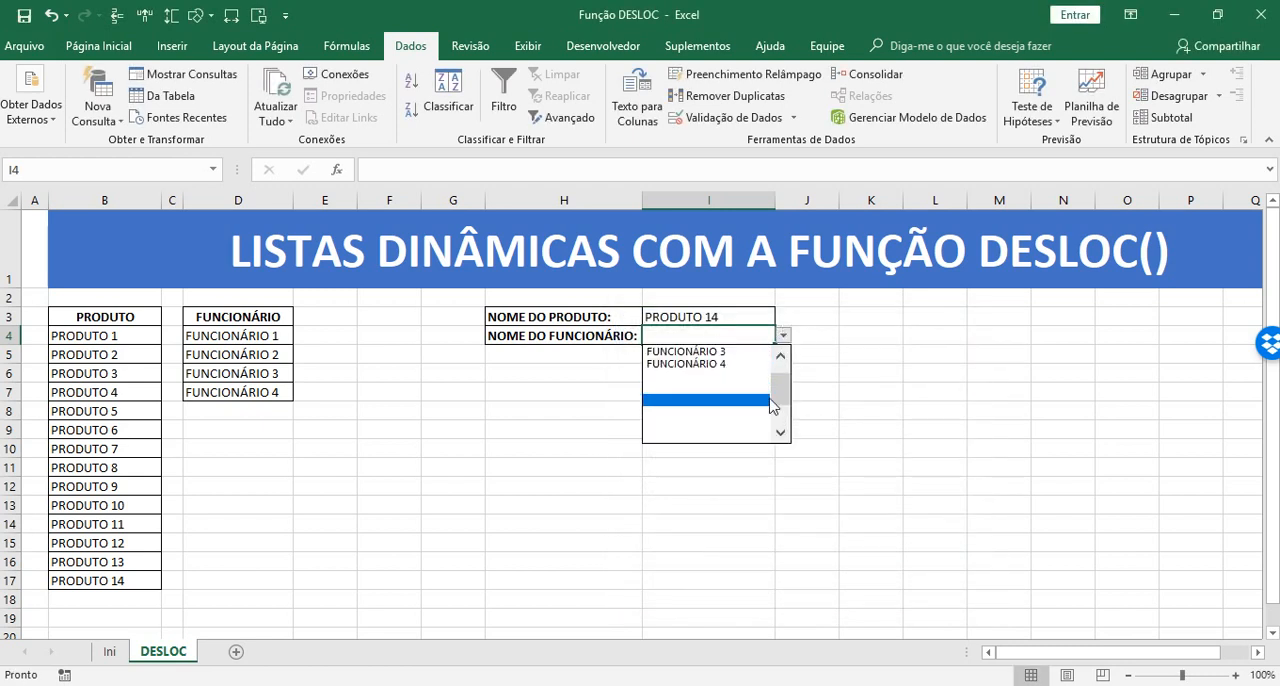
pyautogui.moveTo(783, 398); pyautogui.dragTo(783, 362)
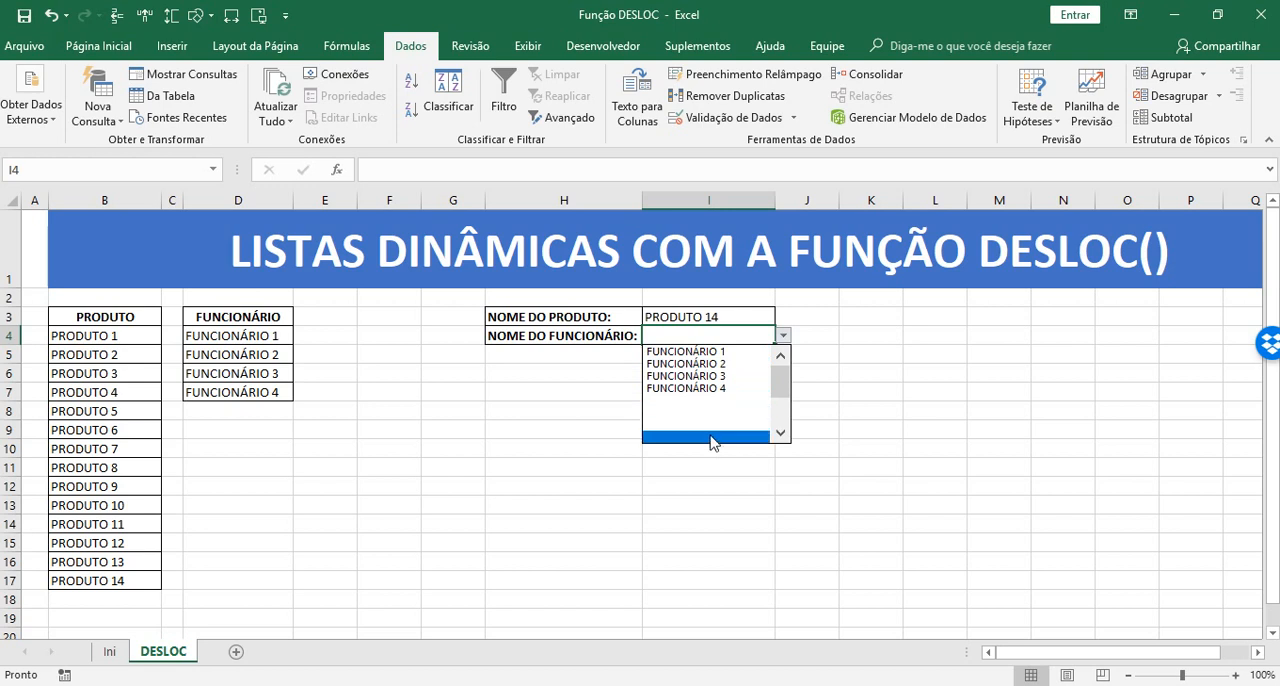
pyautogui.moveTo(785, 384); pyautogui.dragTo(785, 431)
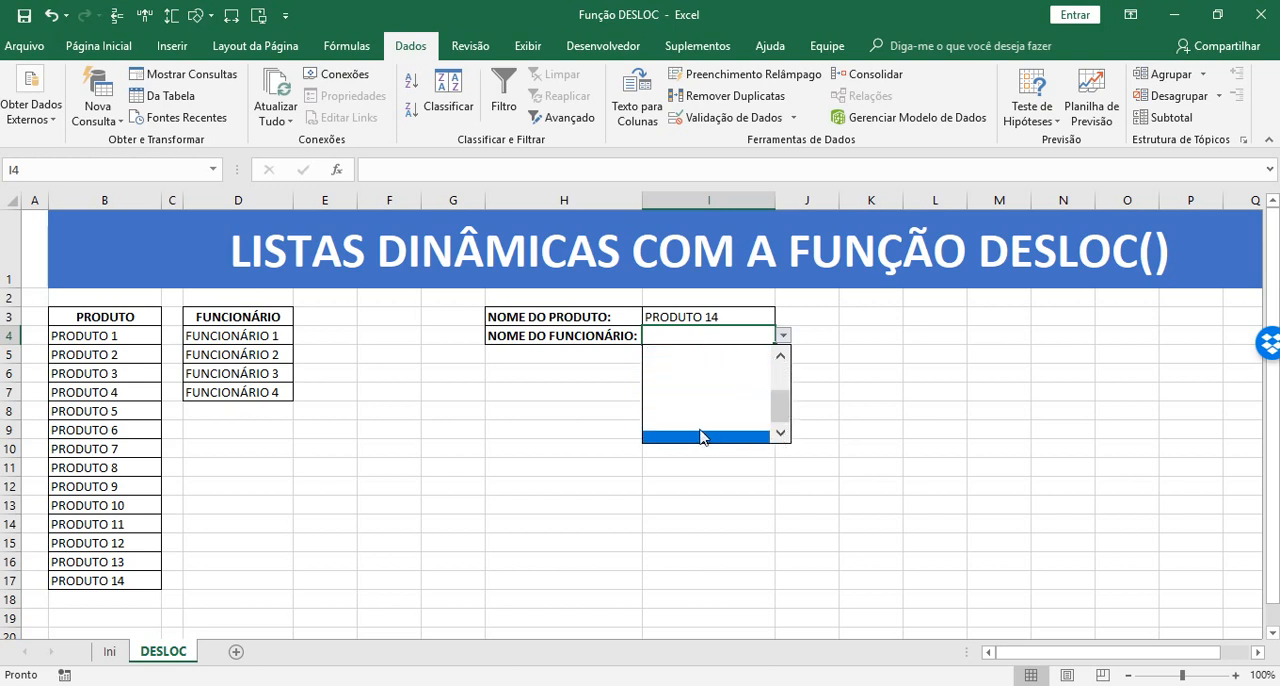
pyautogui.click(860, 477)
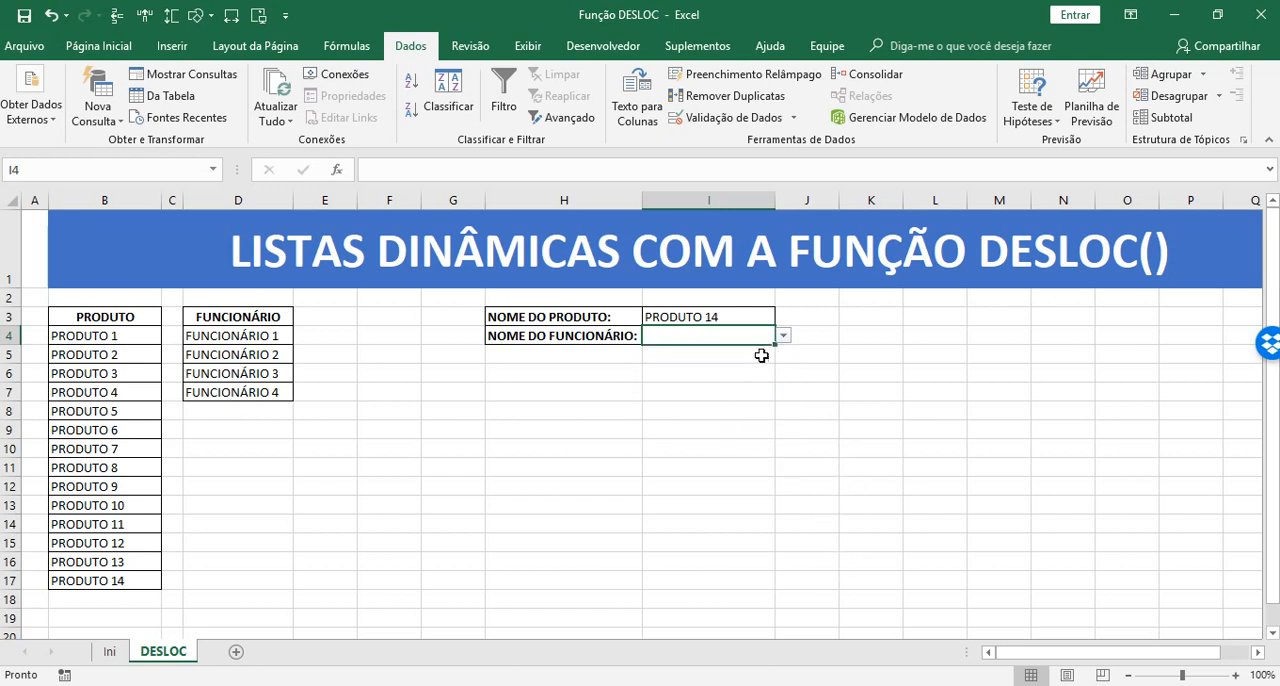
pyautogui.click(783, 336)
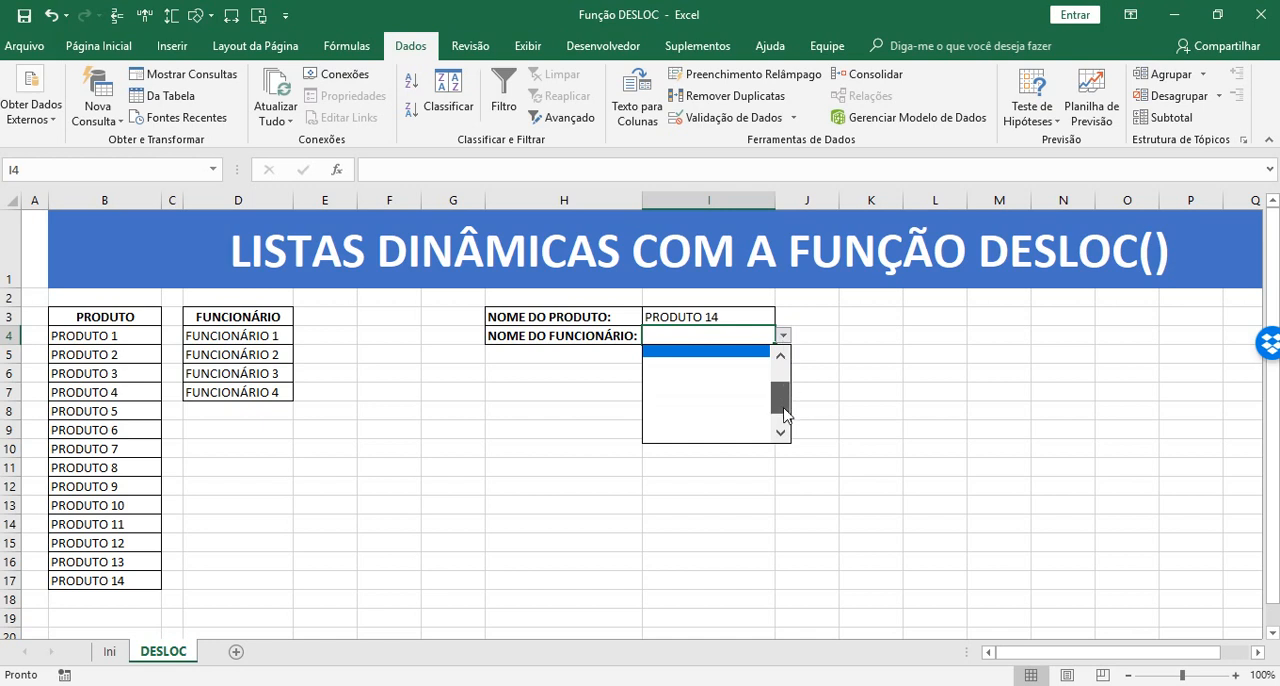
pyautogui.scroll(1, 796, 390)
pyautogui.scroll(-1, 766, 432)
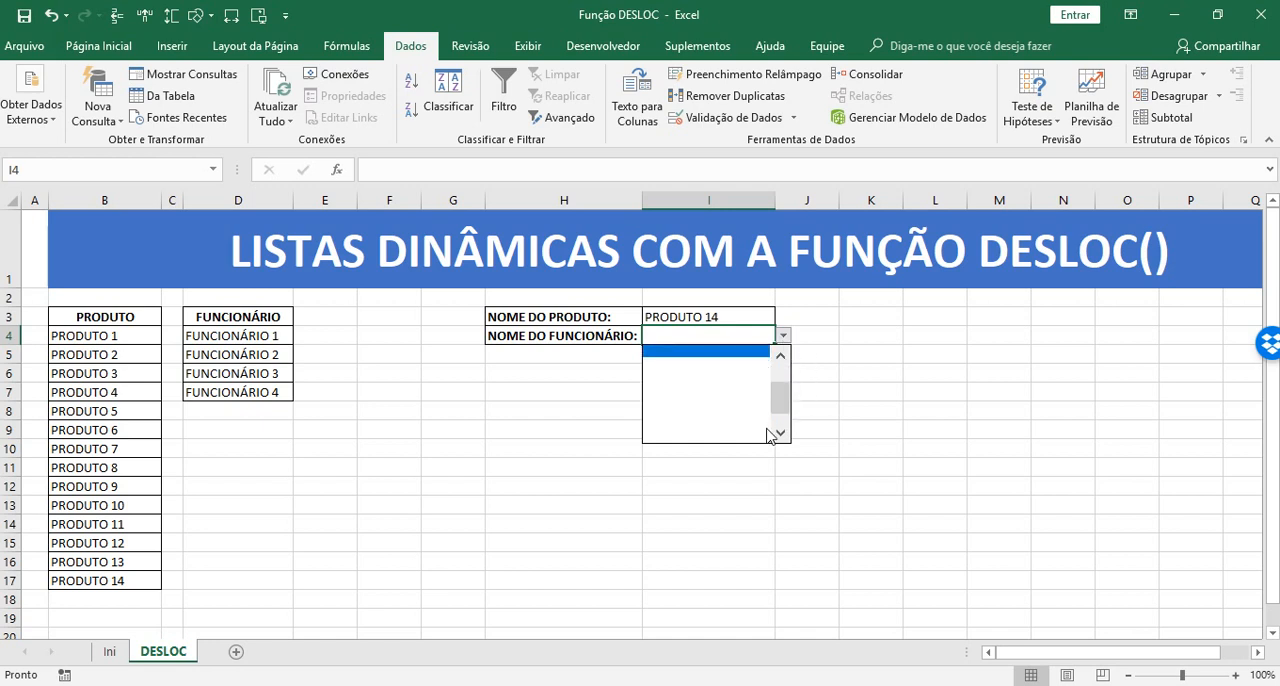
pyautogui.scroll(2, 758, 400)
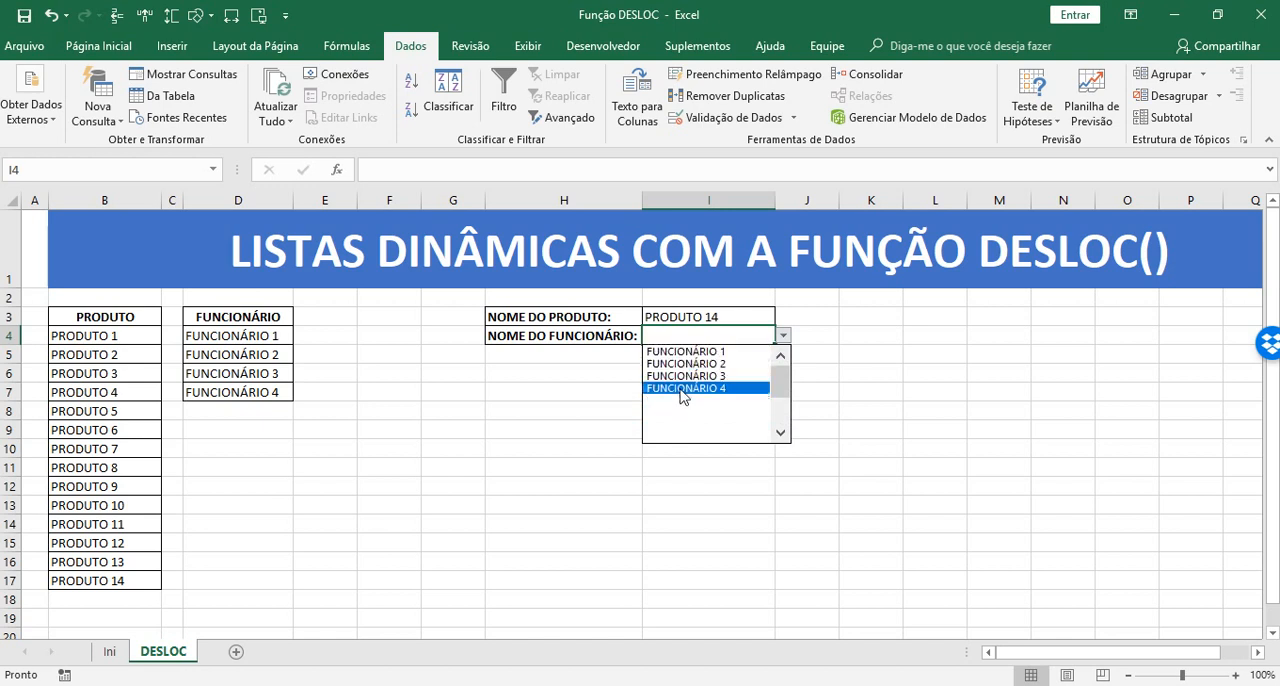
pyautogui.click(849, 482)
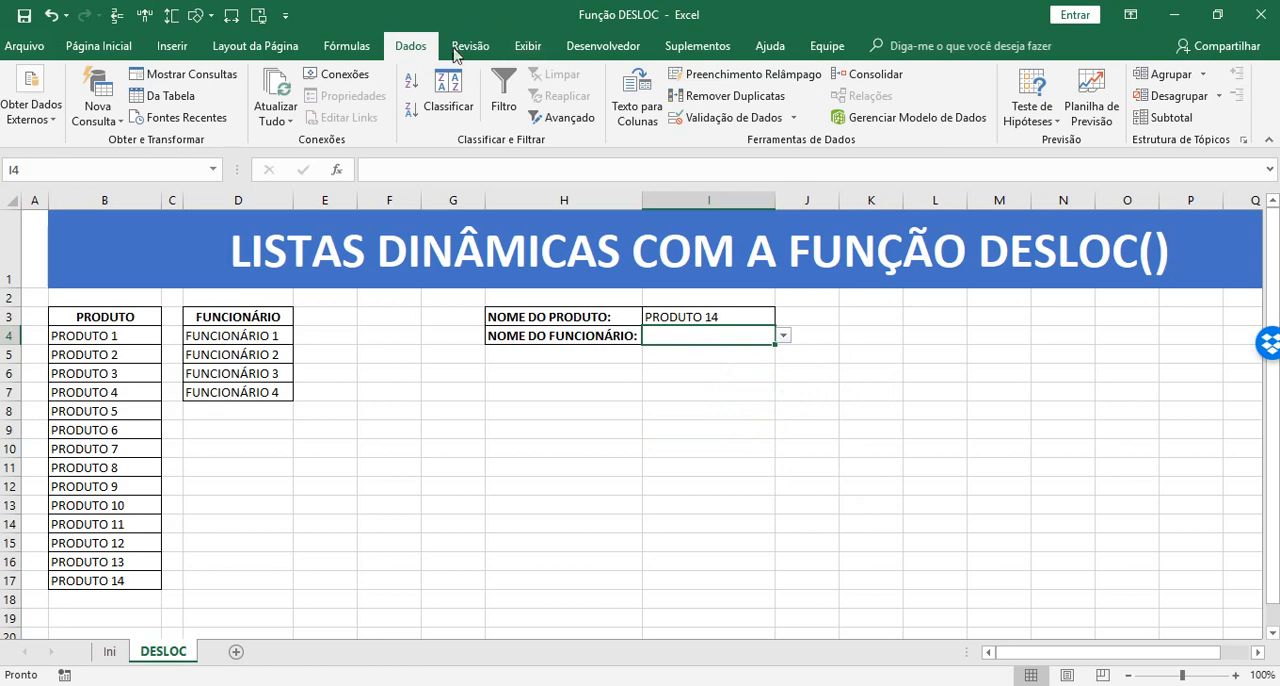
# Delete the broken names vFilial1, vFilial2, vFilial3 and vMatriz from the workbook's defined names
pyautogui.click(346, 47)
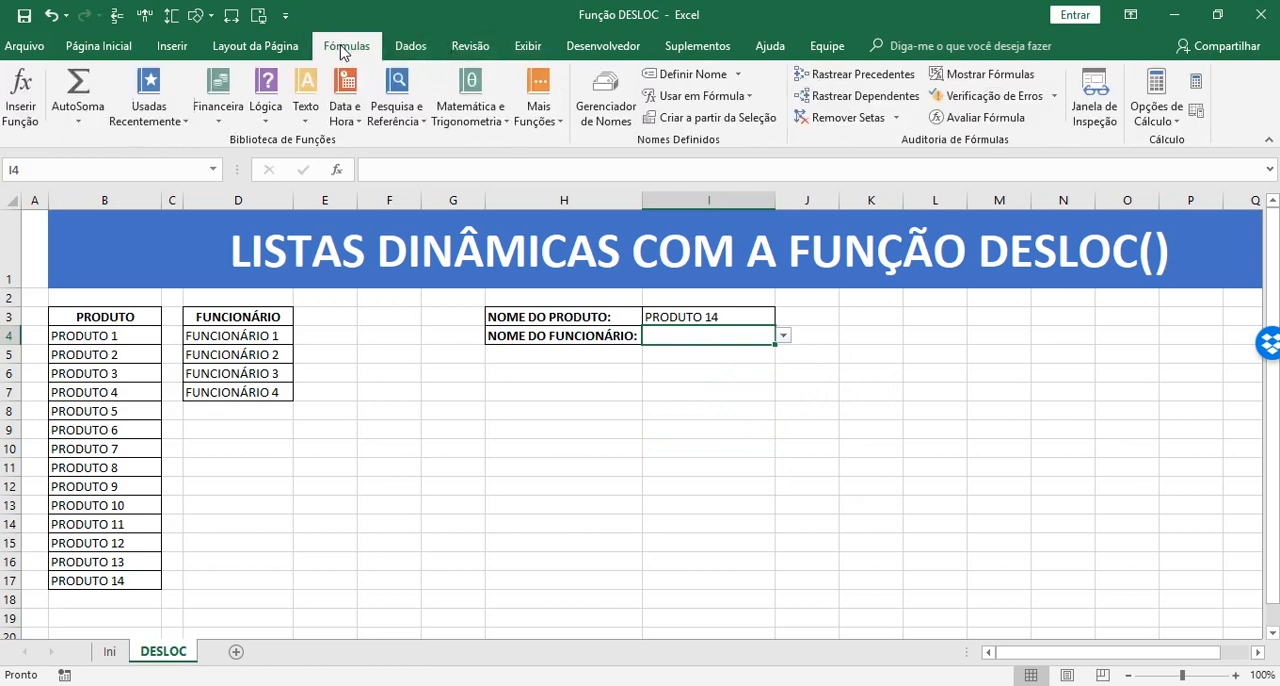
pyautogui.click(610, 110)
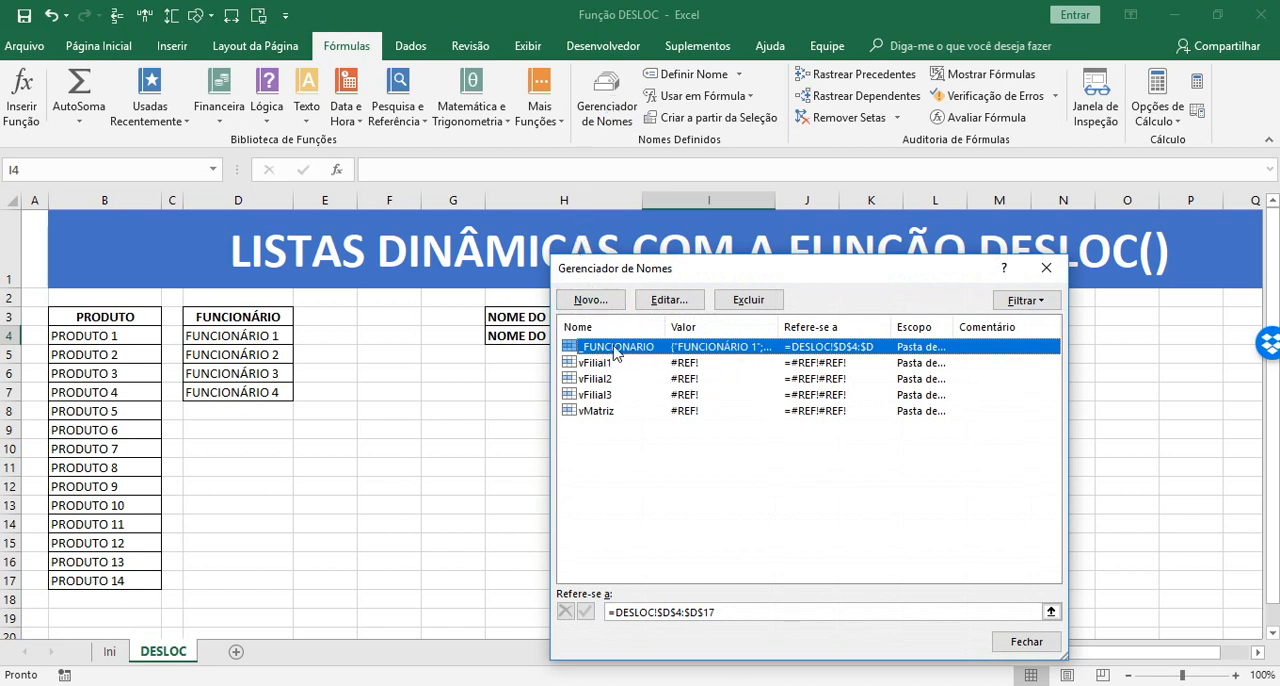
pyautogui.moveTo(622, 268); pyautogui.dragTo(590, 208)
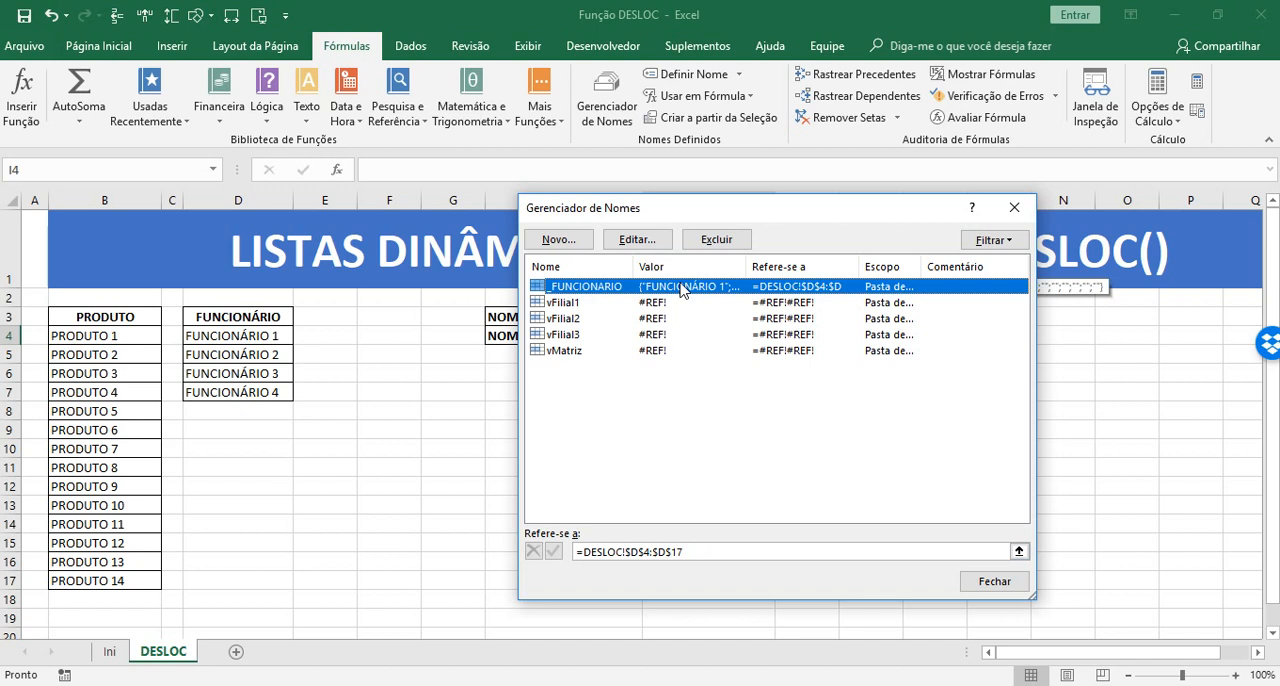
pyautogui.click(643, 304)
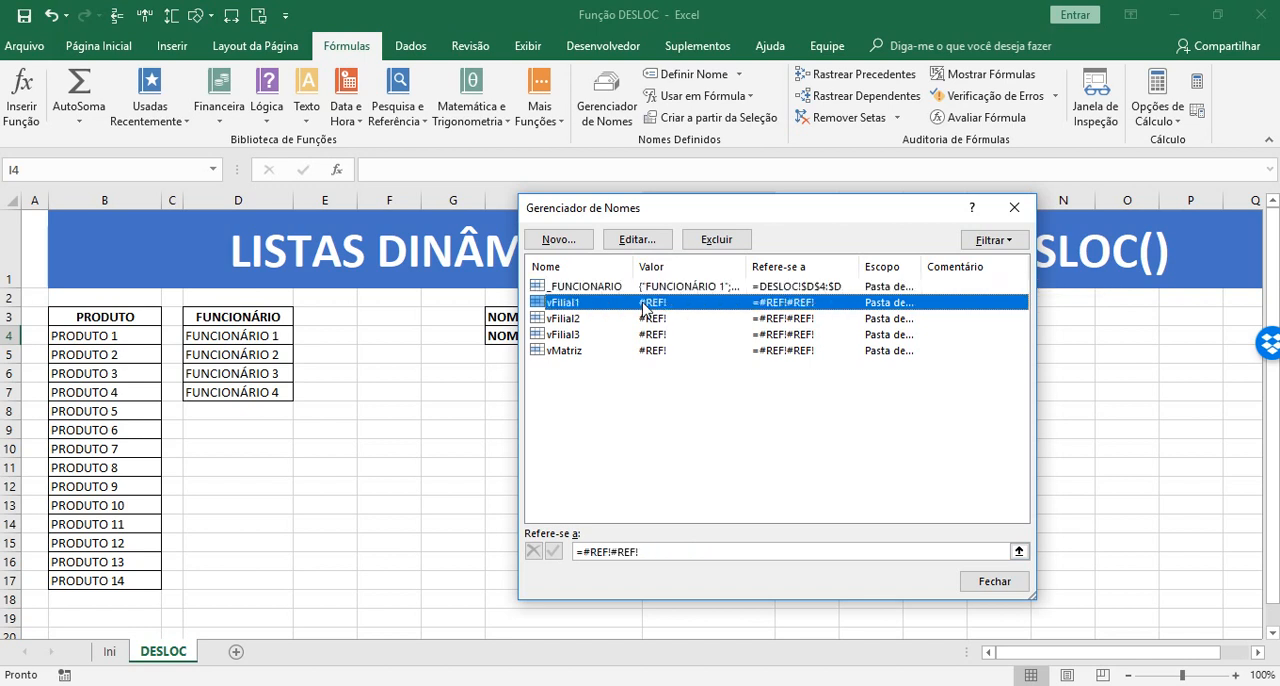
pyautogui.click(794, 288)
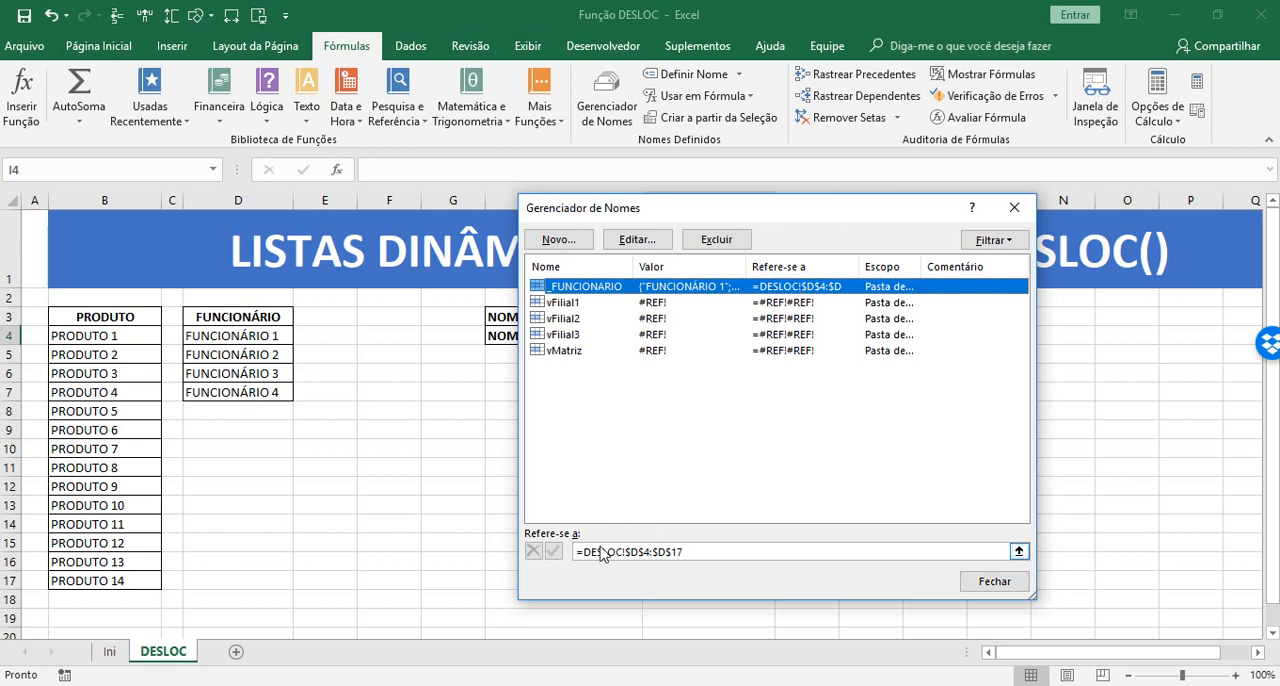
pyautogui.click(622, 302)
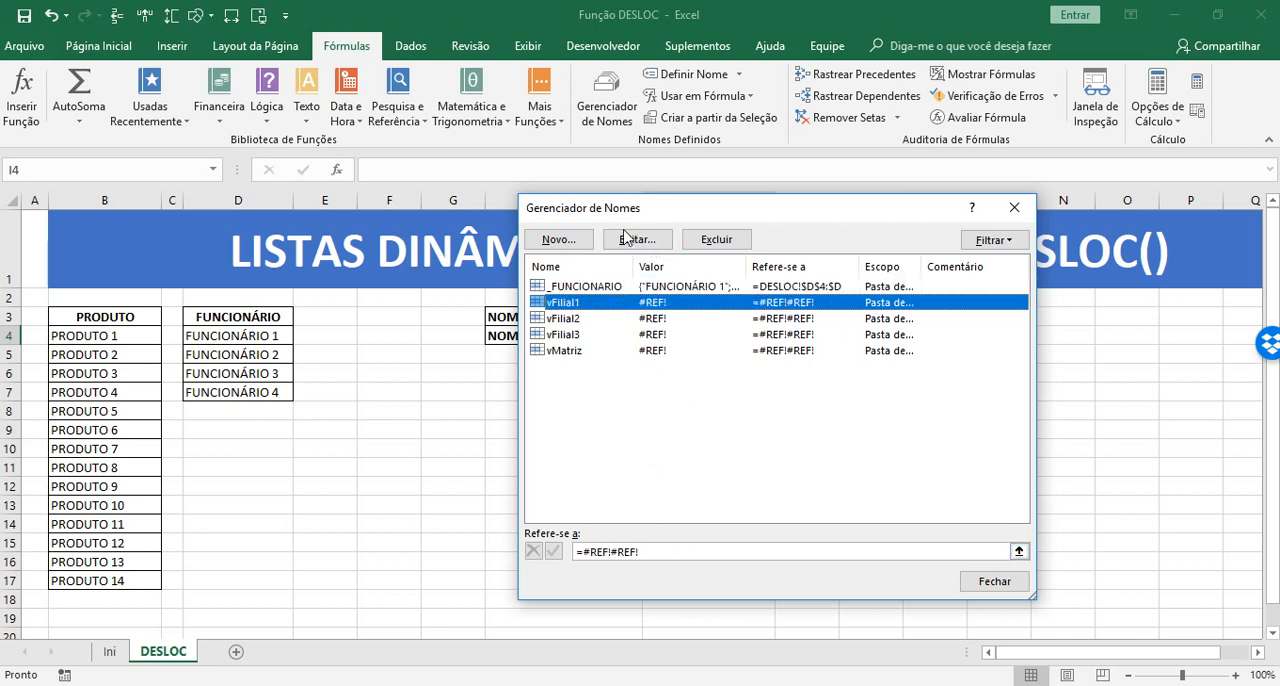
pyautogui.click(715, 240)
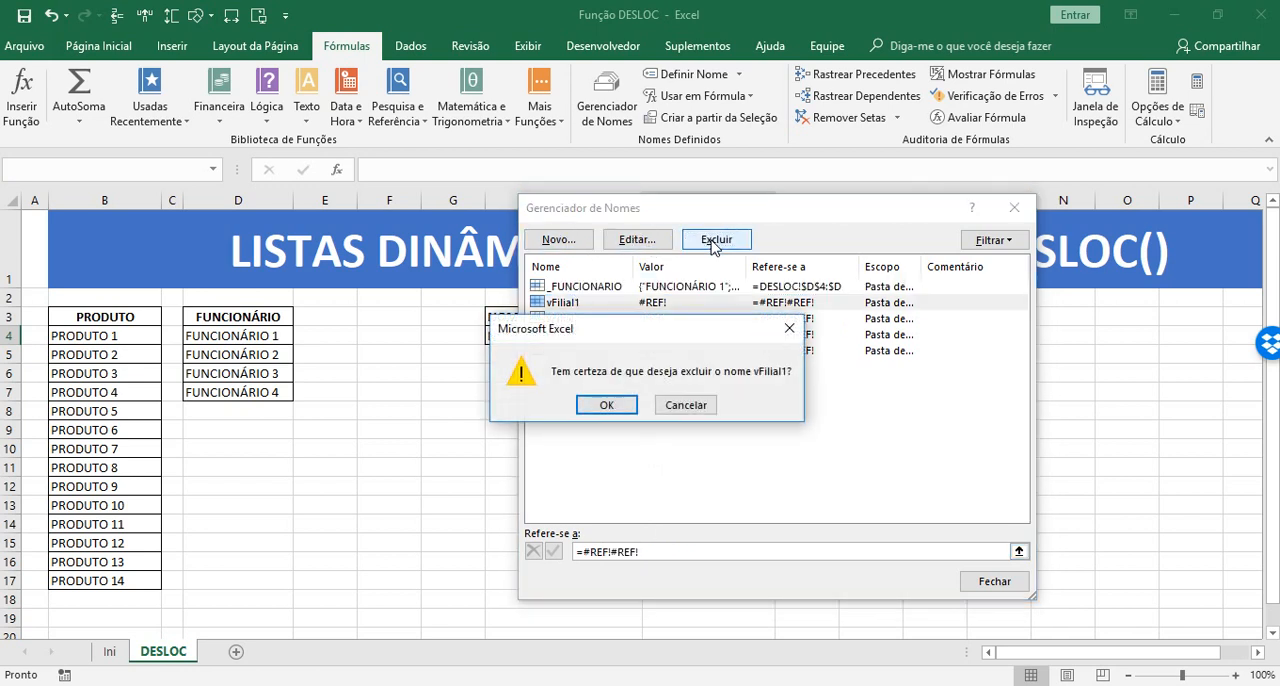
pyautogui.click(604, 406)
pyautogui.click(578, 311)
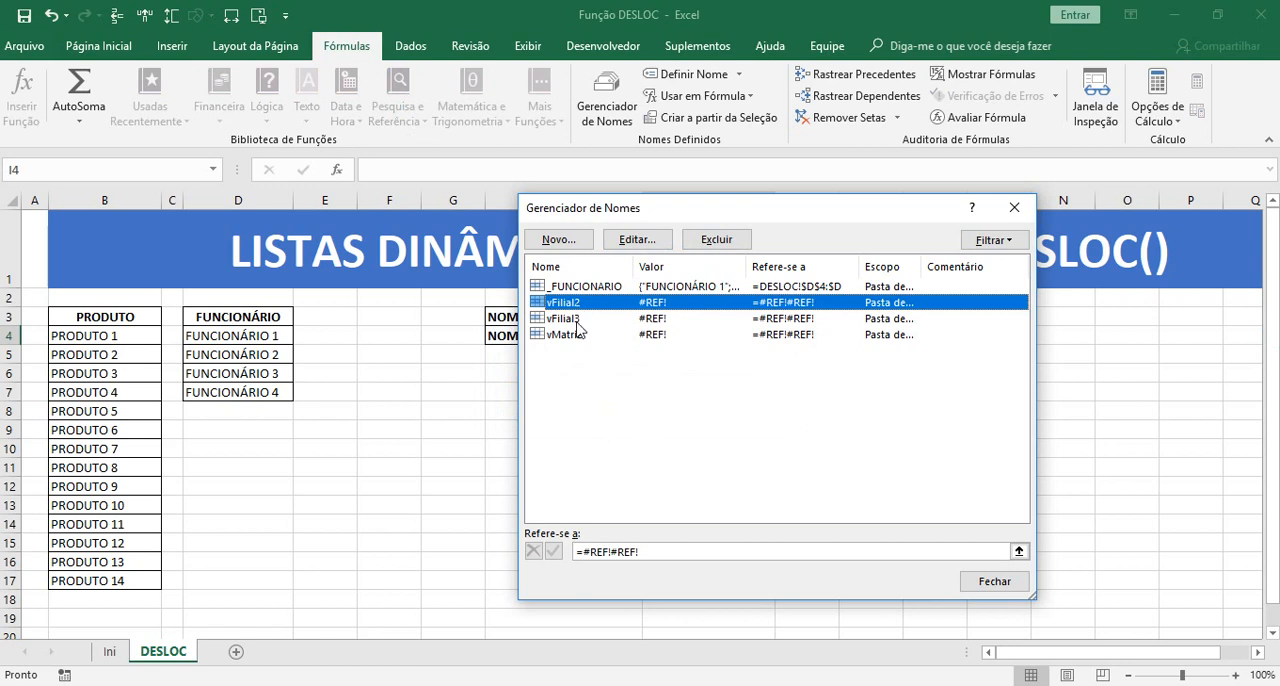
pyautogui.keyDown('shift'); pyautogui.click(561, 338); pyautogui.keyUp('shift')
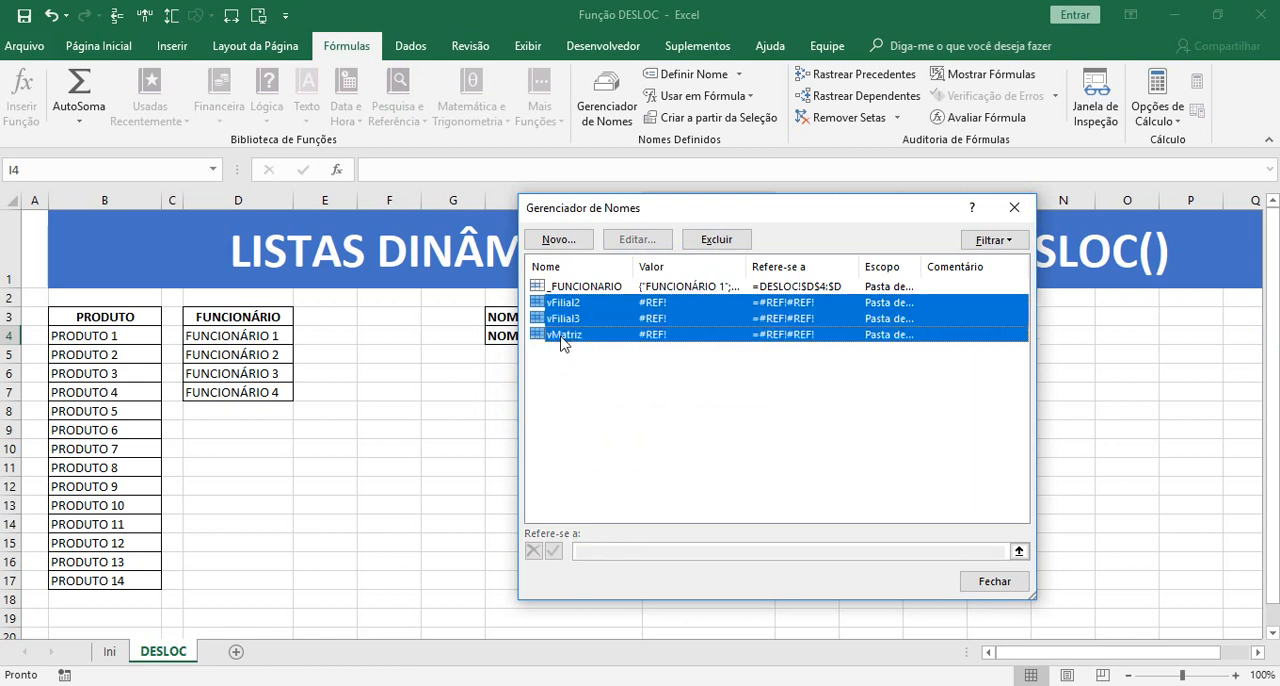
pyautogui.click(716, 239)
pyautogui.click(608, 405)
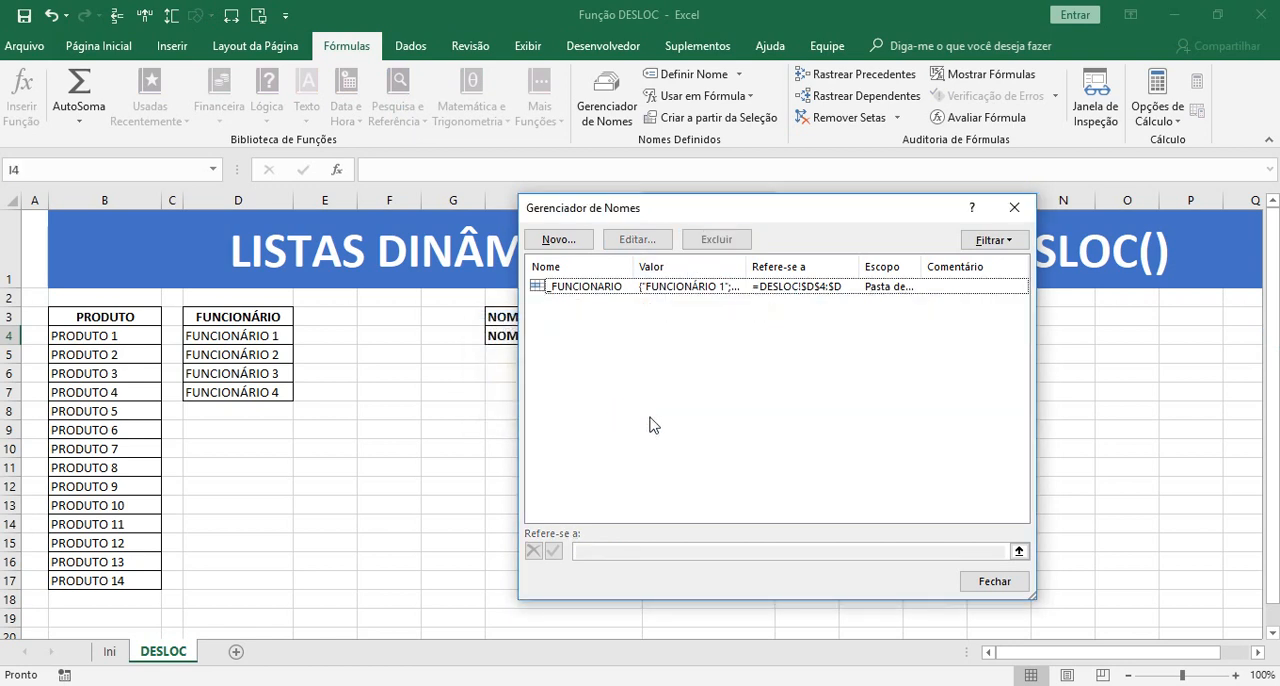
# Replace the fixed reference of the name _FUNCIONARIO with the beginning of a formula, =DESLOC(
pyautogui.click(580, 290)
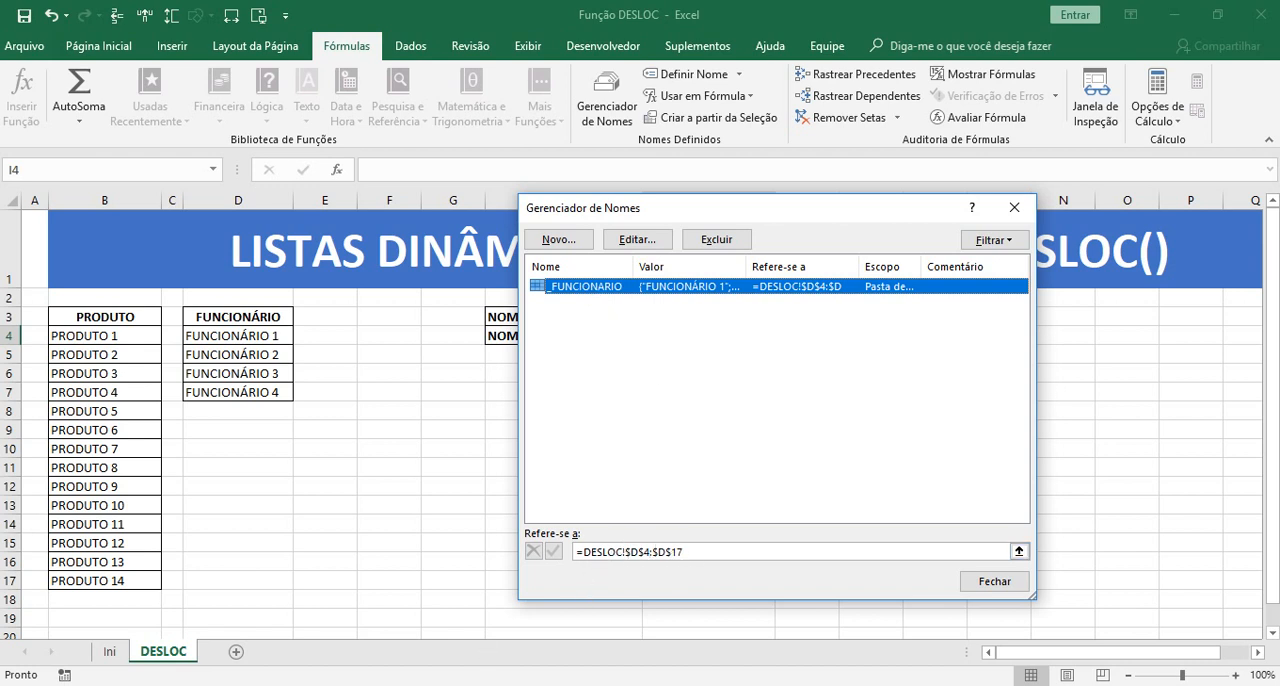
pyautogui.click(596, 552)
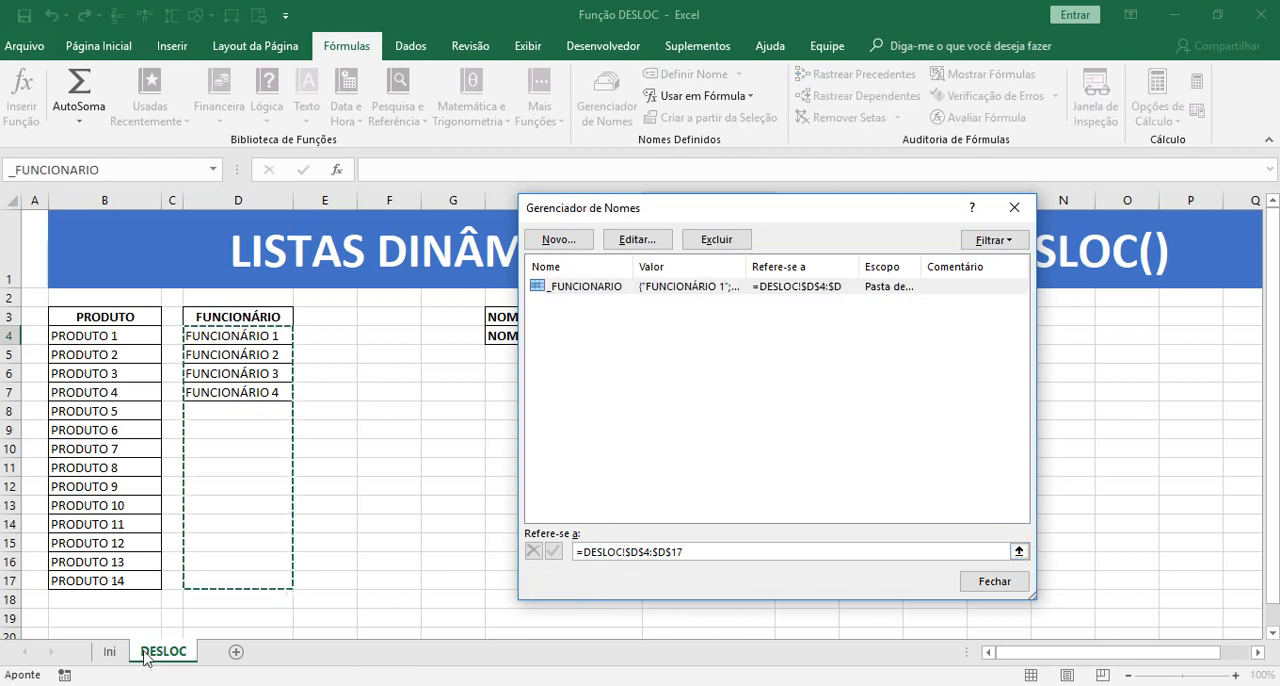
pyautogui.moveTo(583, 552); pyautogui.dragTo(627, 566)
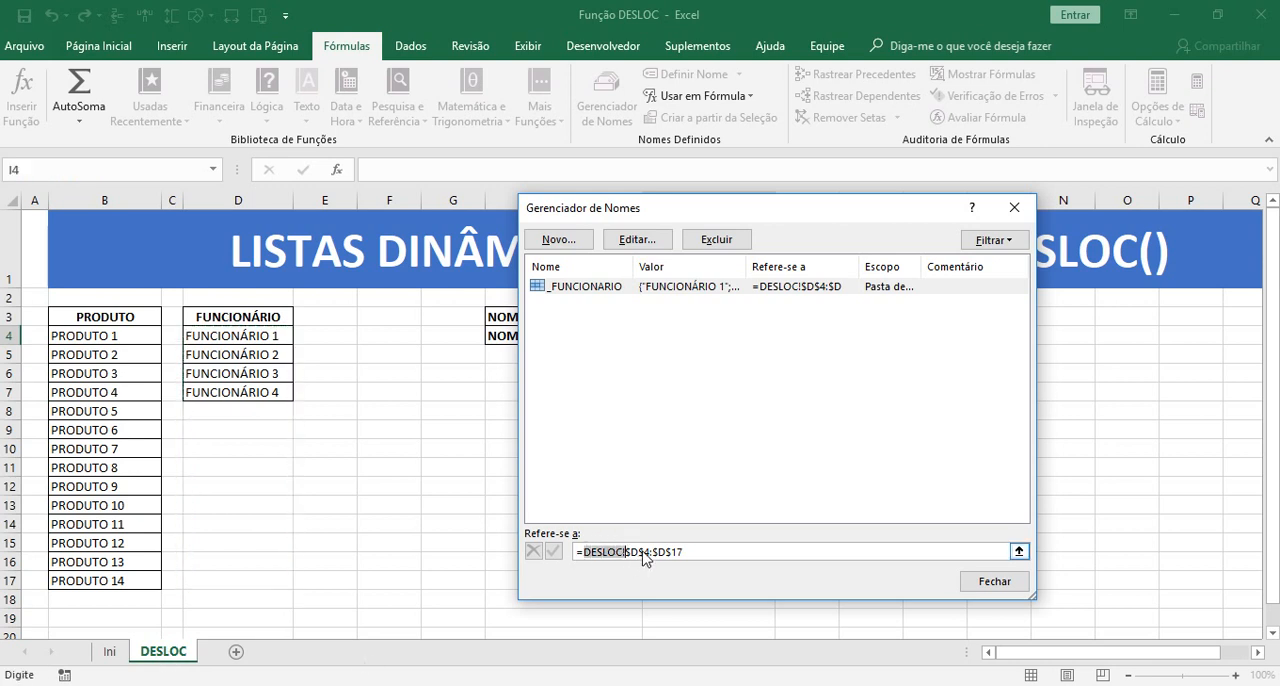
pyautogui.click(708, 549)
pyautogui.write('DESLOC')
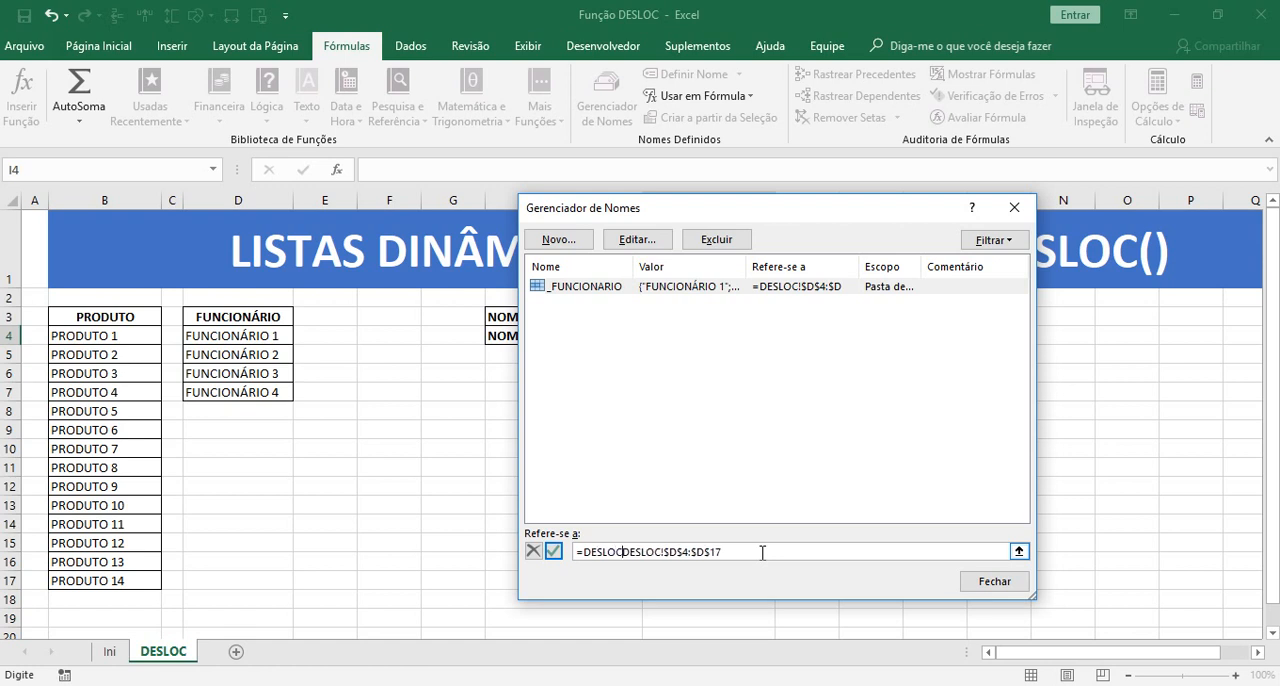
pyautogui.write('(')
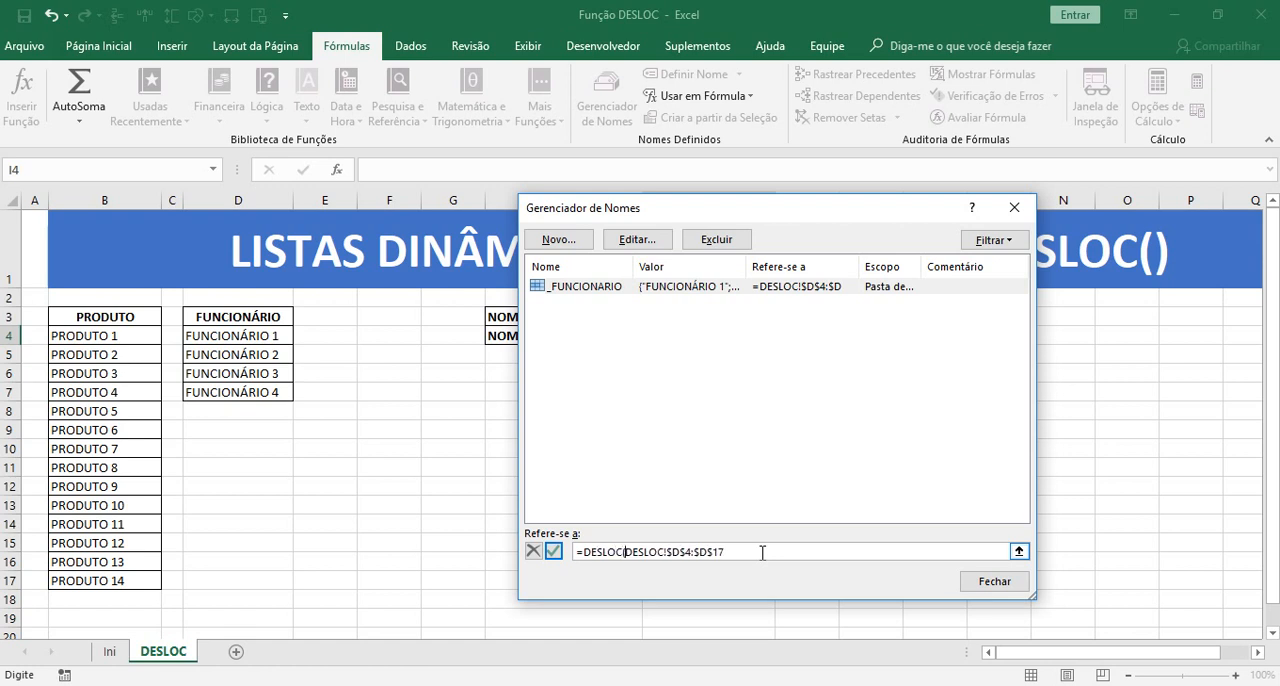
pyautogui.moveTo(583, 553); pyautogui.dragTo(805, 552)
pyautogui.press('Delete')
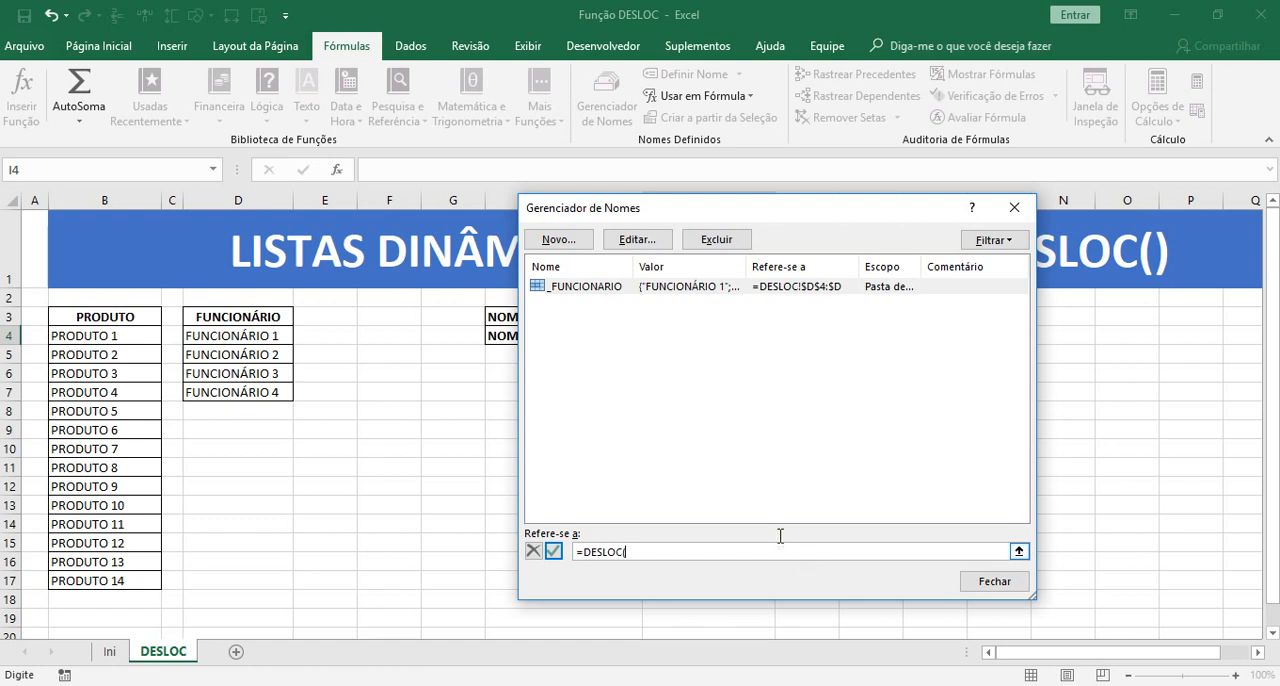
# Complete the _FUNCIONARIO formula as =DESLOC(DESLOC!$D$4;0;0;CONT.VALORES(DESLOC!$D:$D);1) and save the changed name reference
pyautogui.click(224, 338)
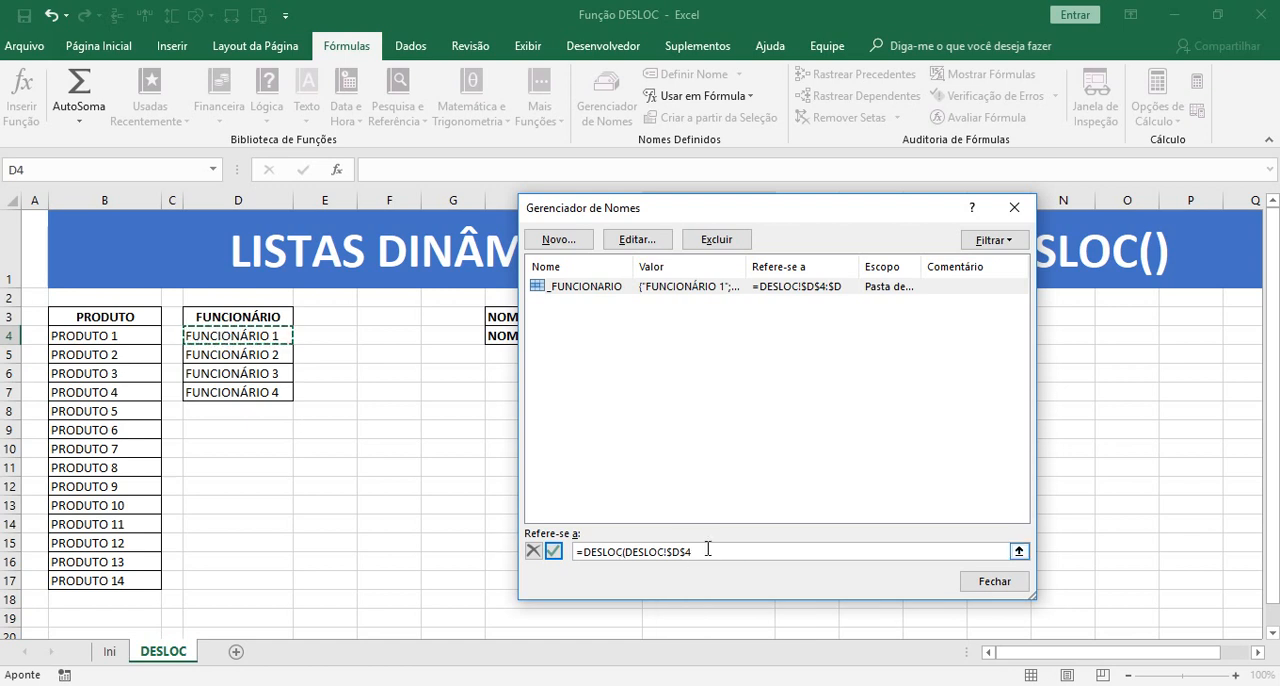
pyautogui.write(';0;0;CONT.VALORES(')
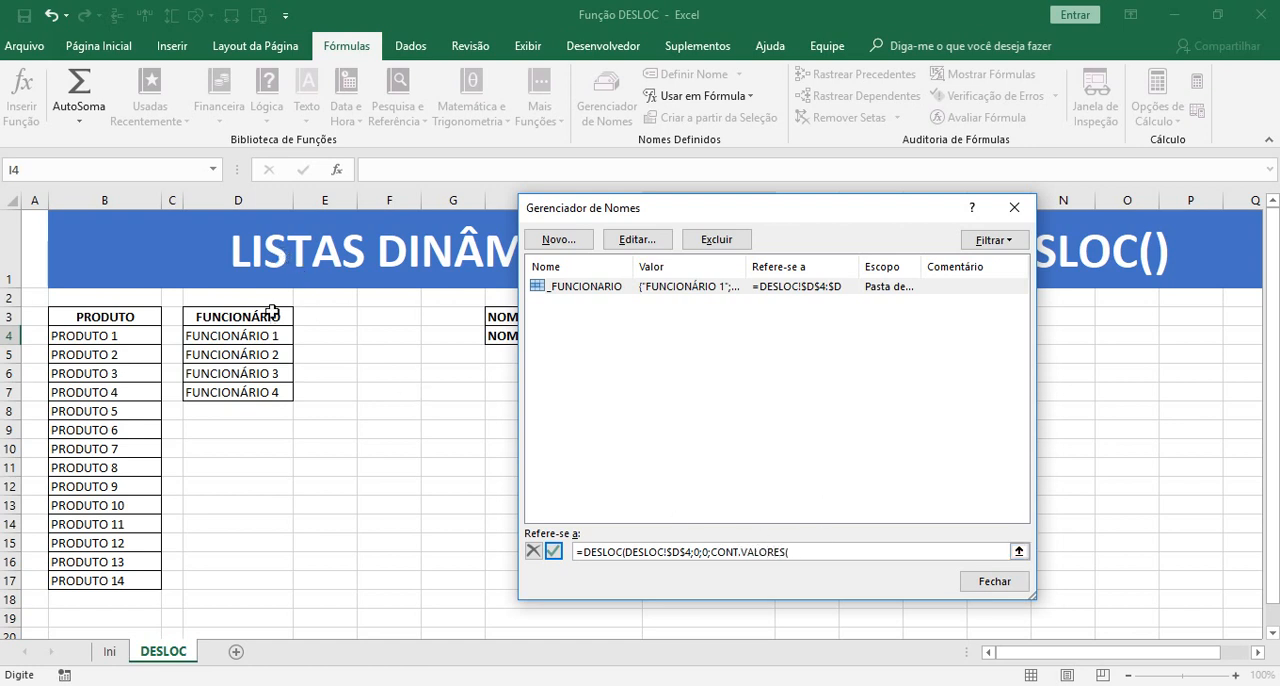
pyautogui.click(104, 200)
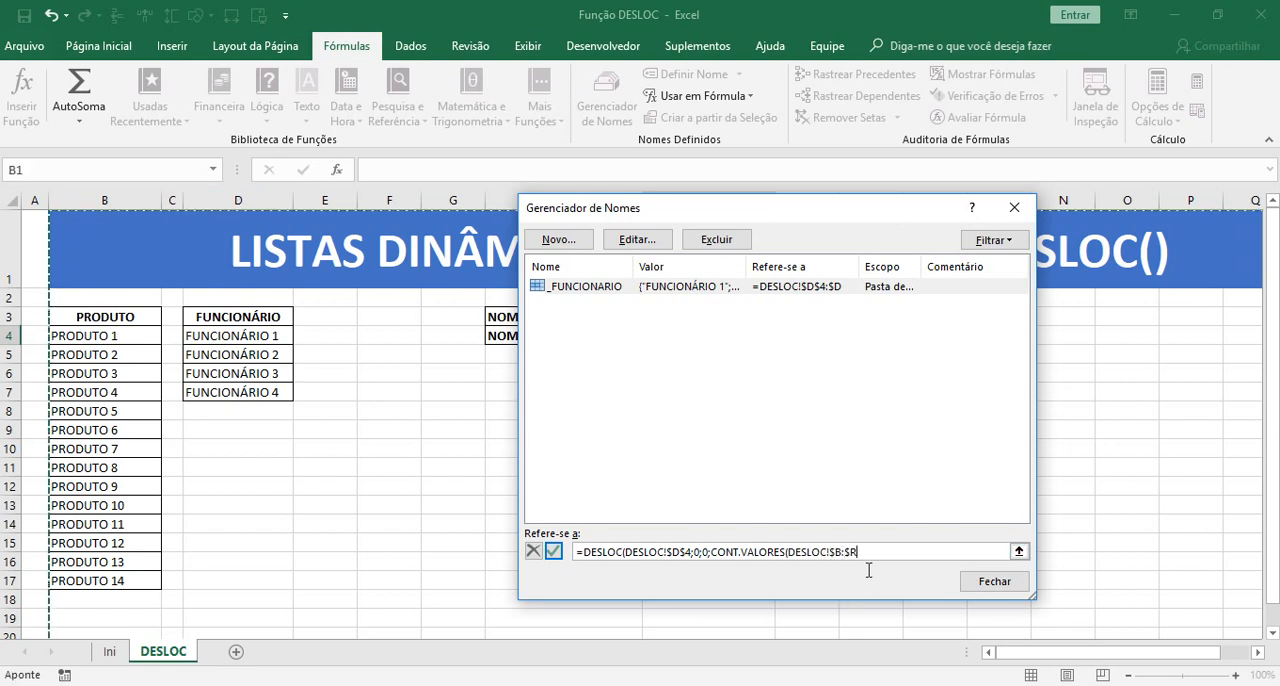
pyautogui.click(839, 551)
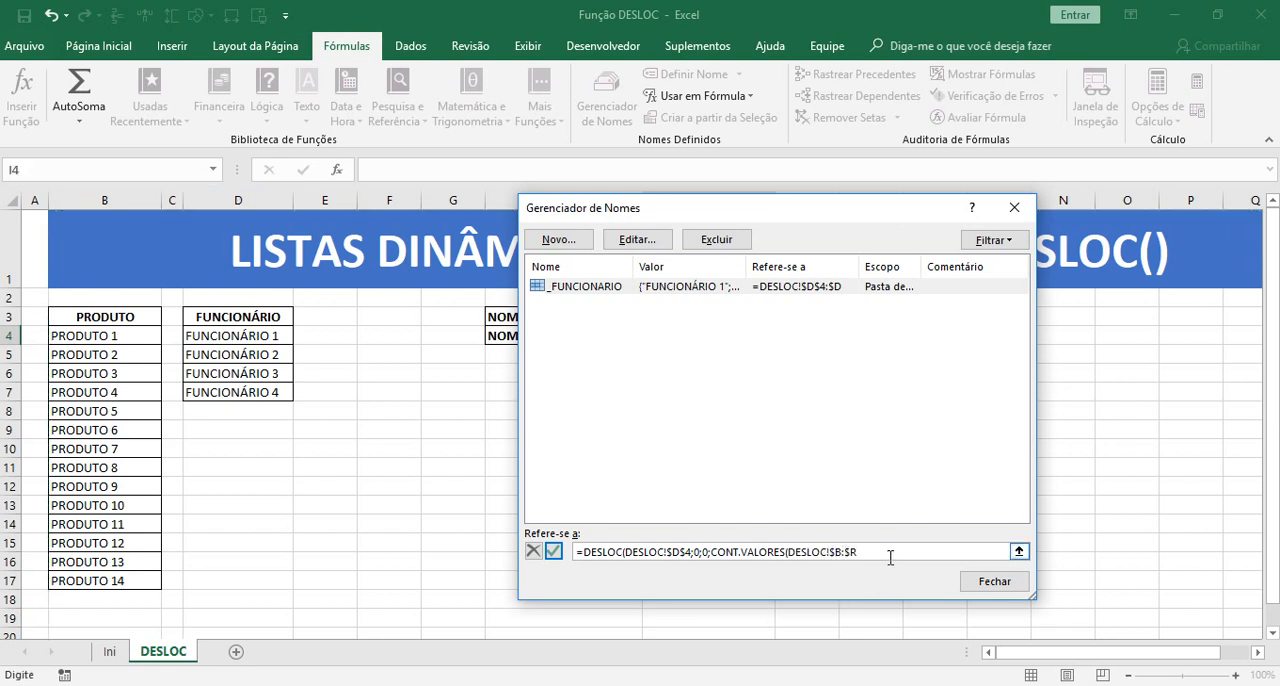
pyautogui.write('D')
pyautogui.click(985, 583)
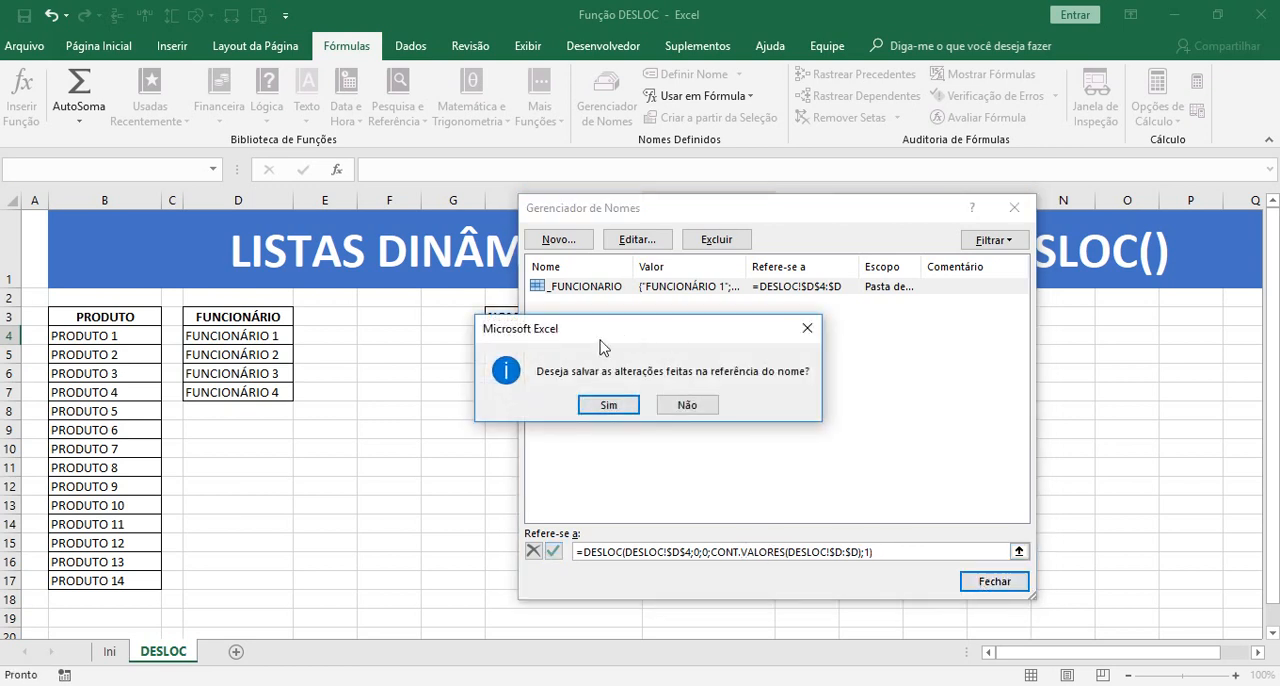
pyautogui.click(609, 406)
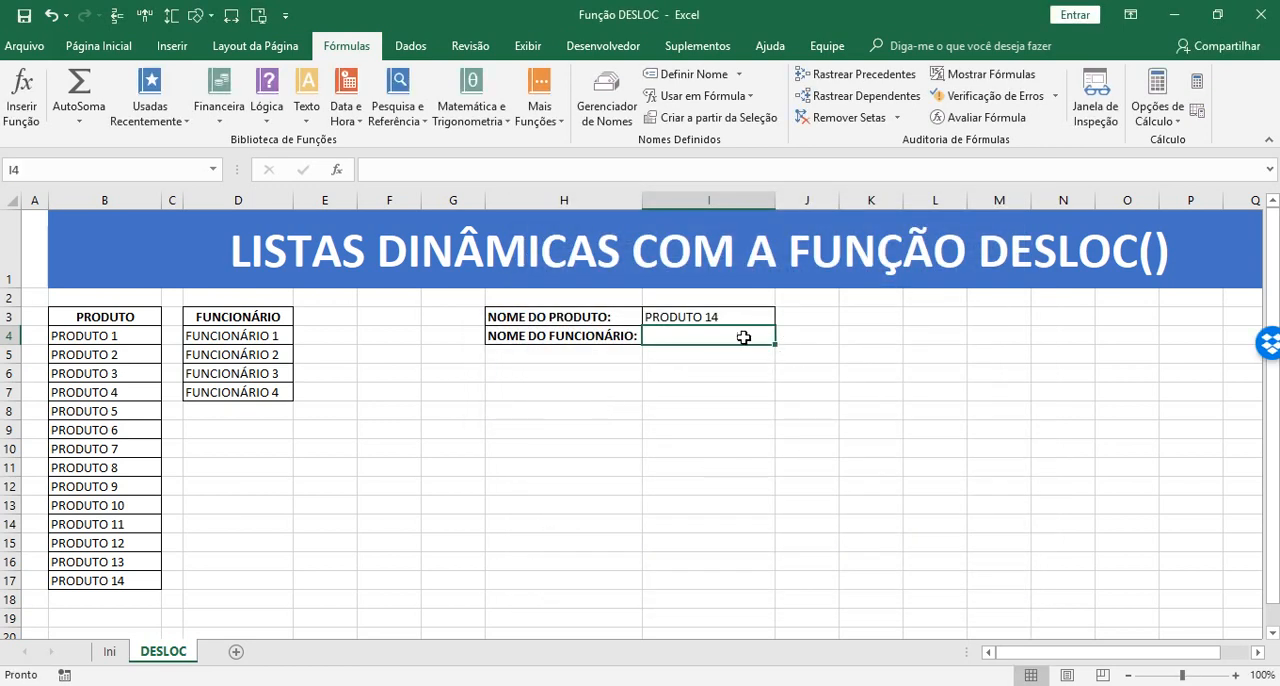
# Check the employee drop-down in I4 for blank entries and compare it with the FUNCIONÁRIO column, including its header
pyautogui.click(784, 336)
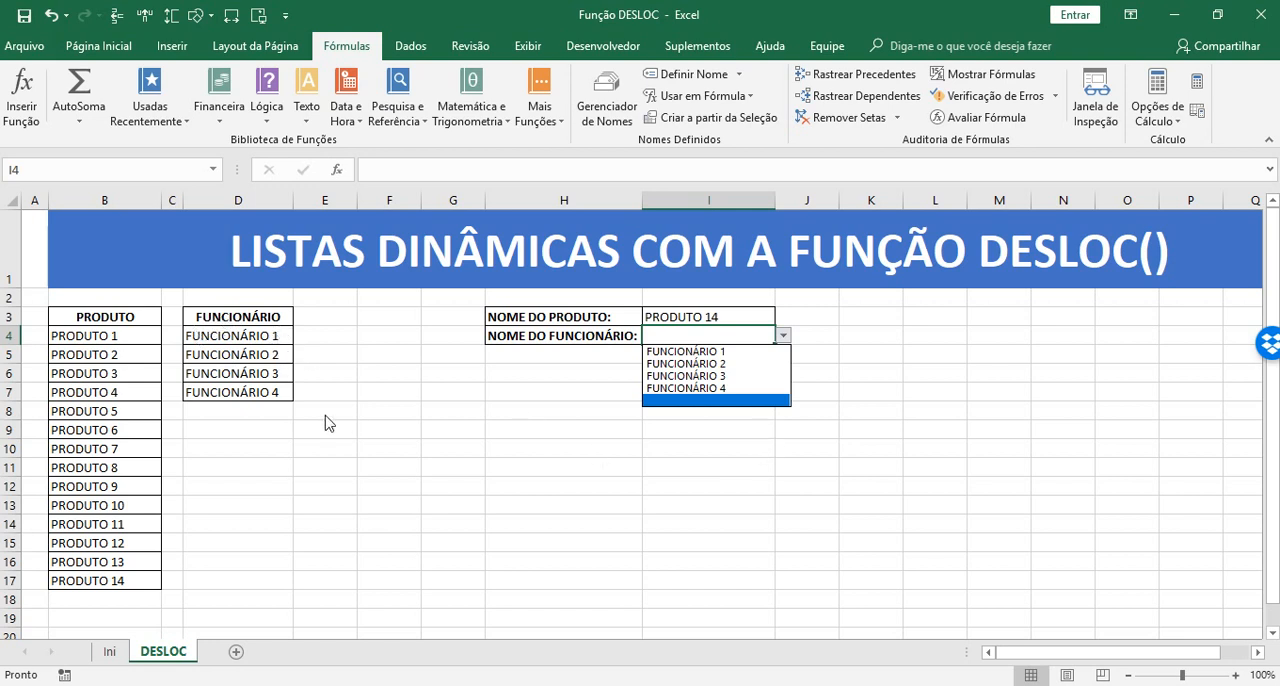
pyautogui.press('Escape')
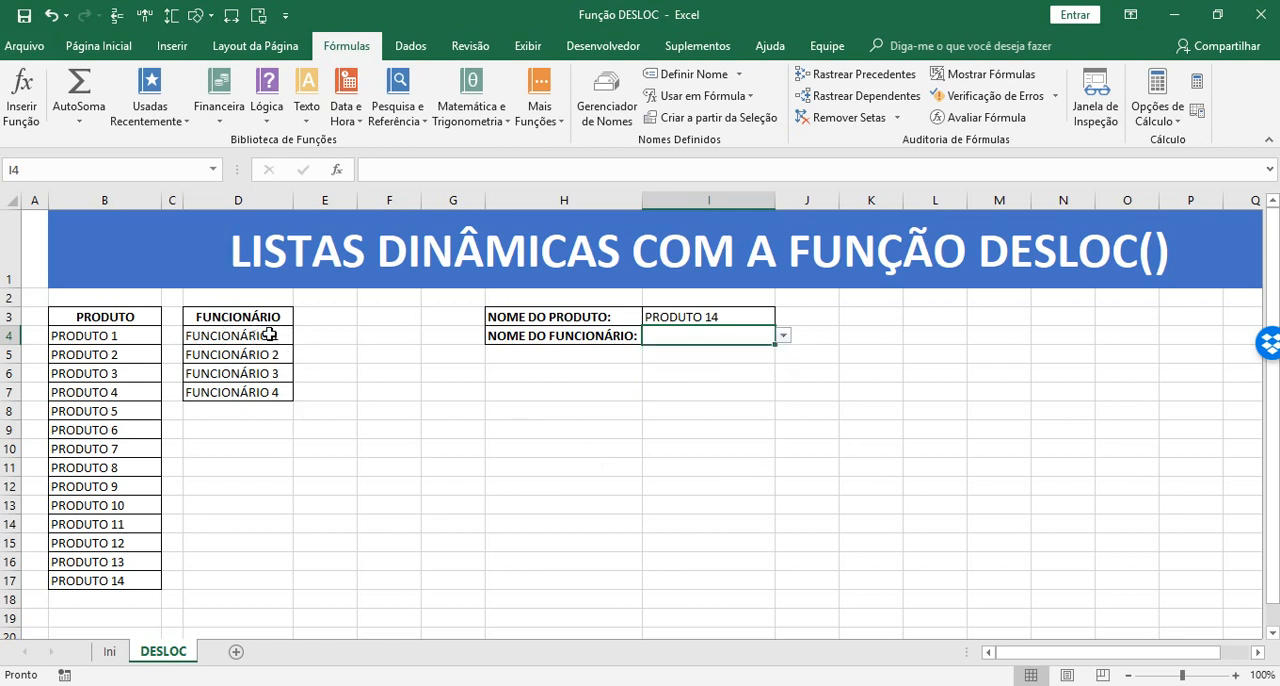
pyautogui.moveTo(269, 337); pyautogui.dragTo(269, 390)
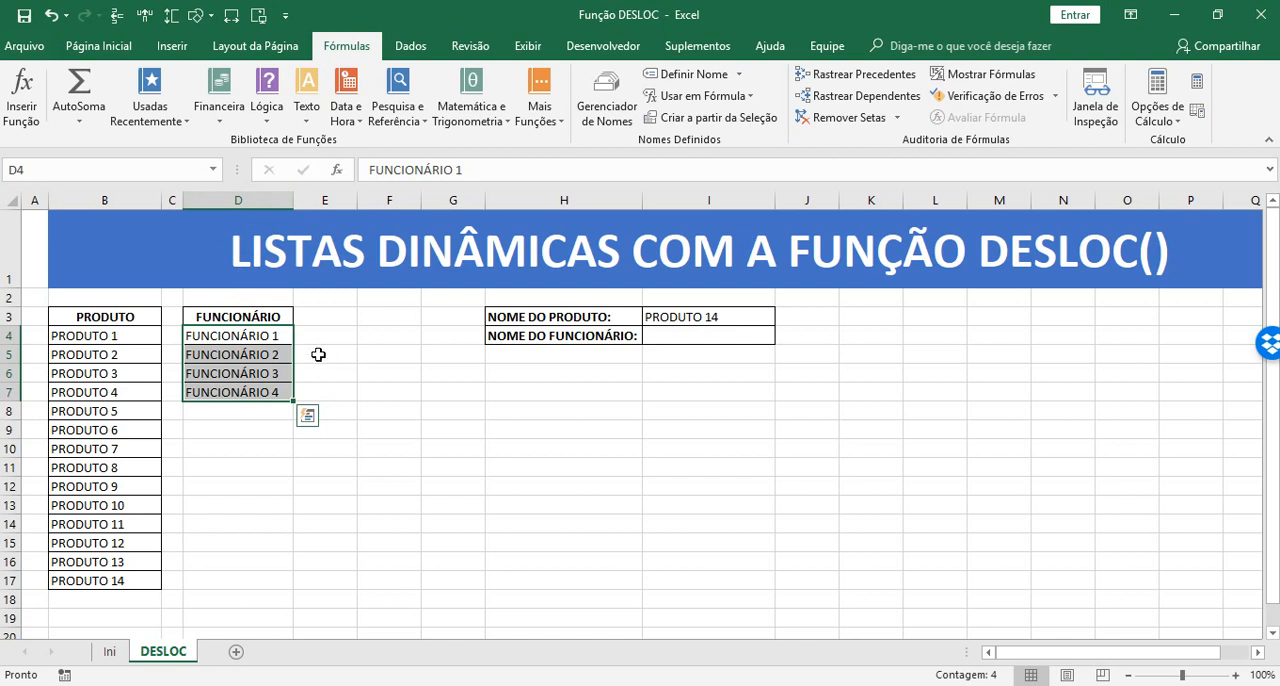
pyautogui.moveTo(260, 316); pyautogui.dragTo(264, 391)
pyautogui.click(236, 317)
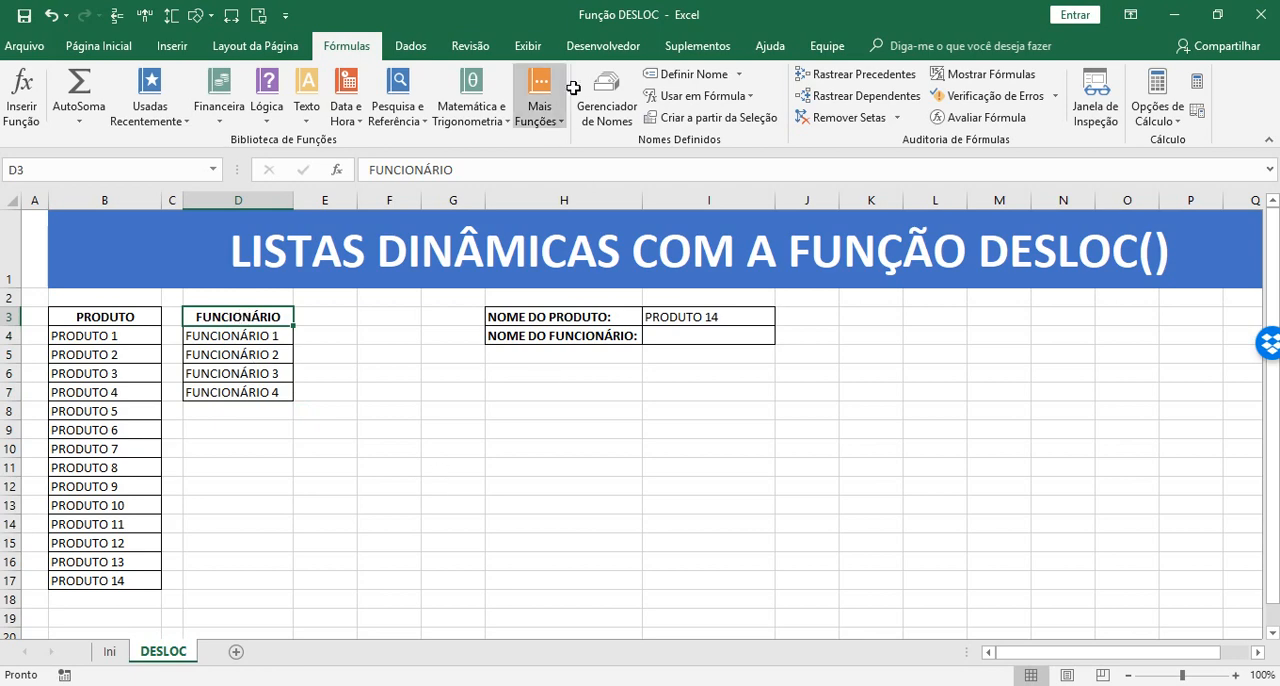
# Subtract 1 from the CONT.VALORES count in the _FUNCIONARIO formula to exclude the header, and save the name reference
pyautogui.click(606, 100)
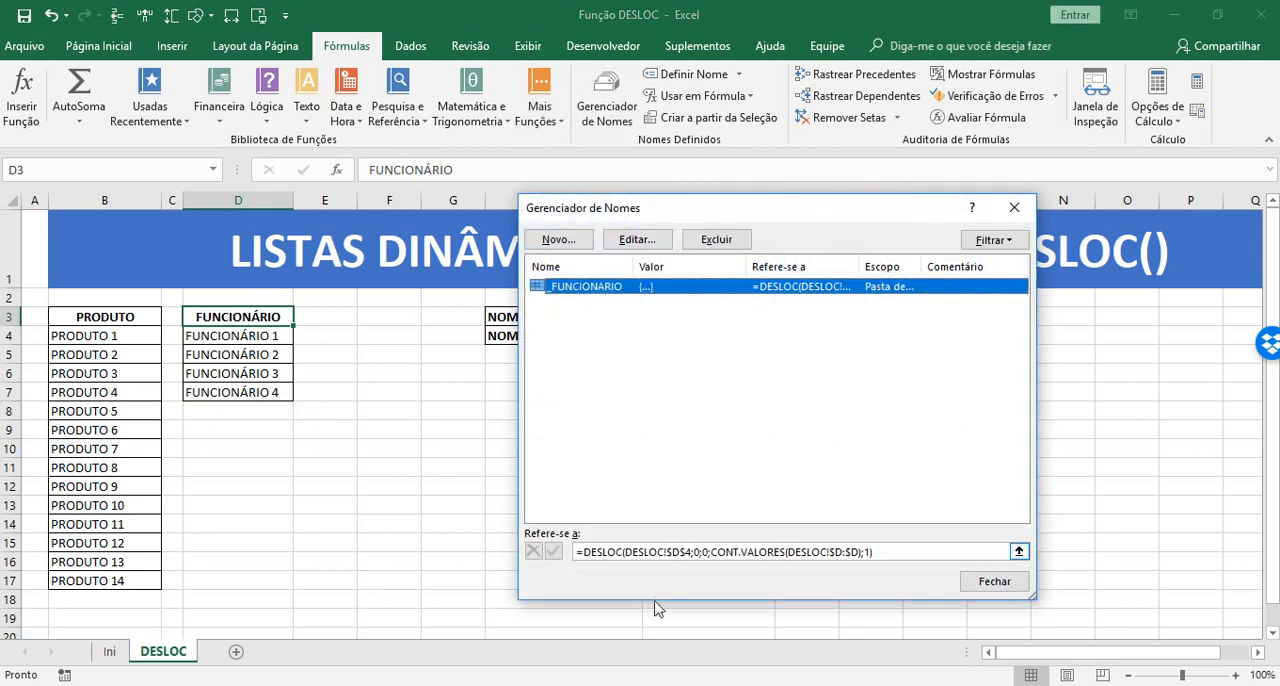
pyautogui.click(893, 562)
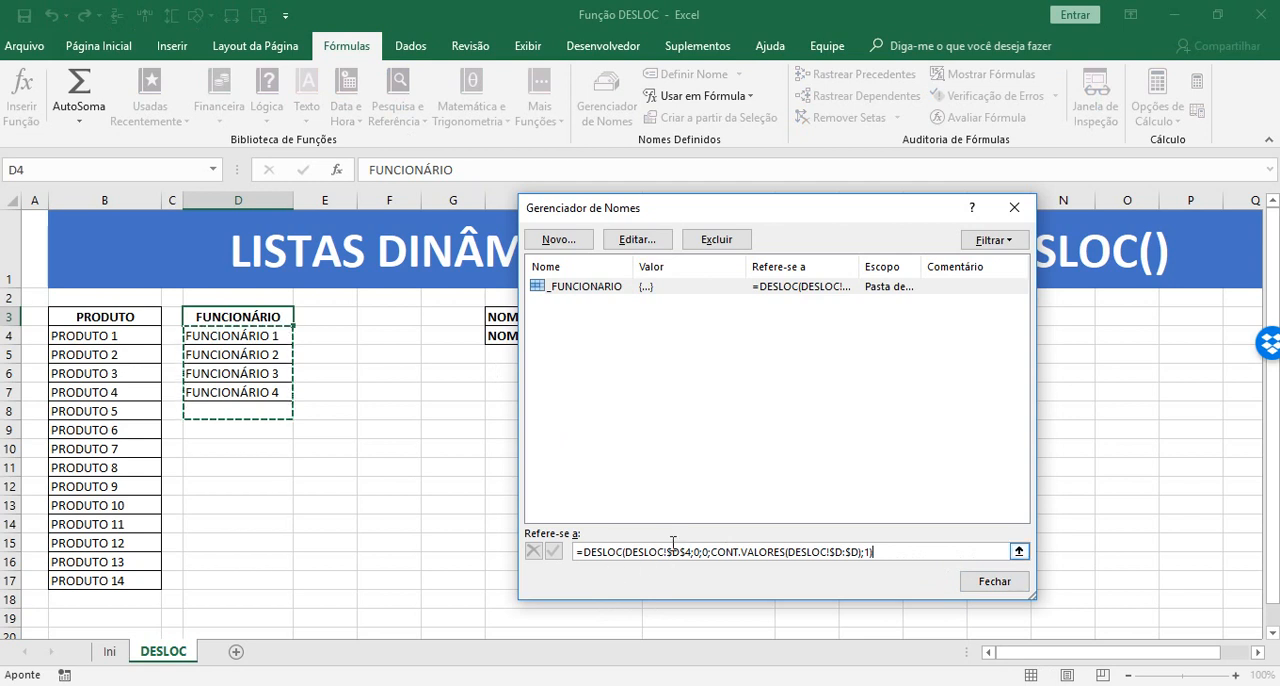
pyautogui.click(716, 553)
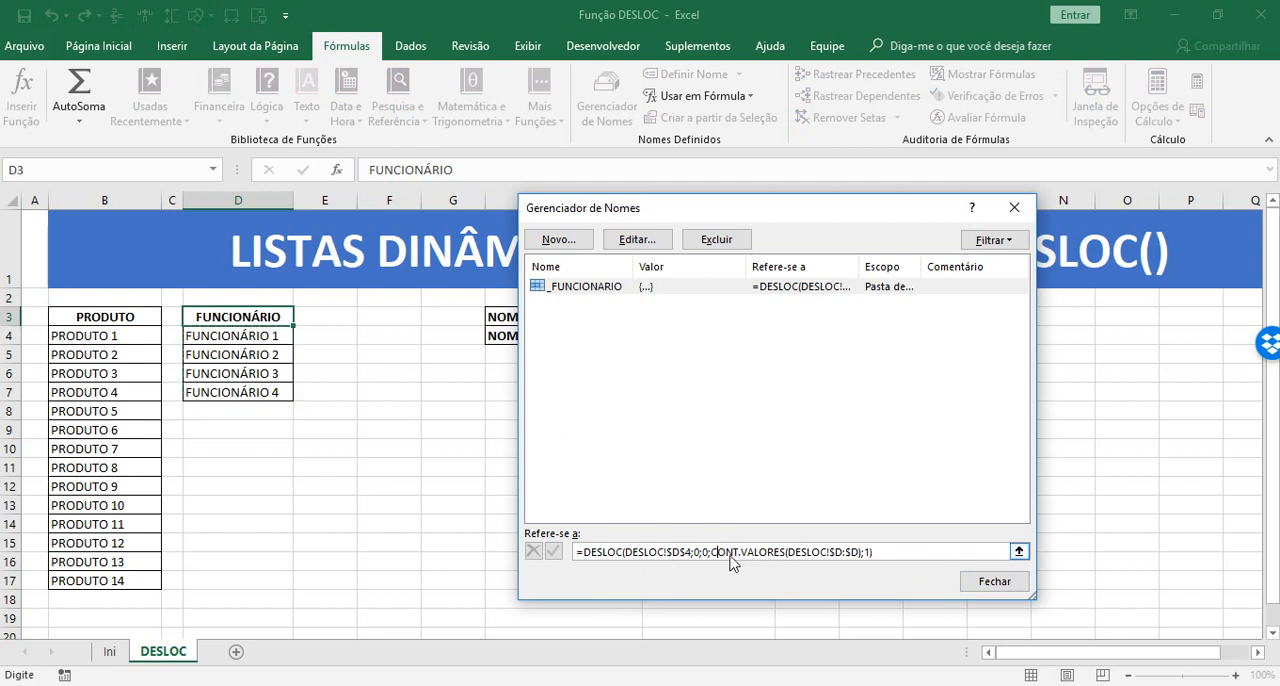
pyautogui.click(880, 548)
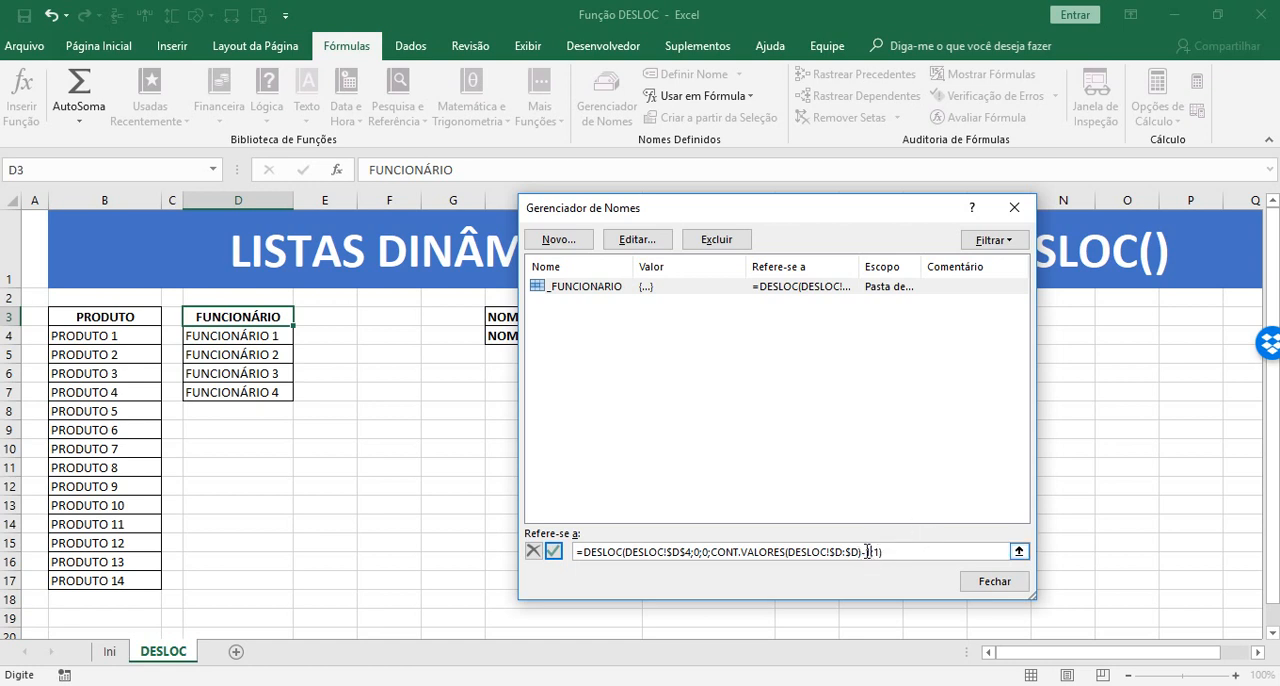
pyautogui.click(985, 585)
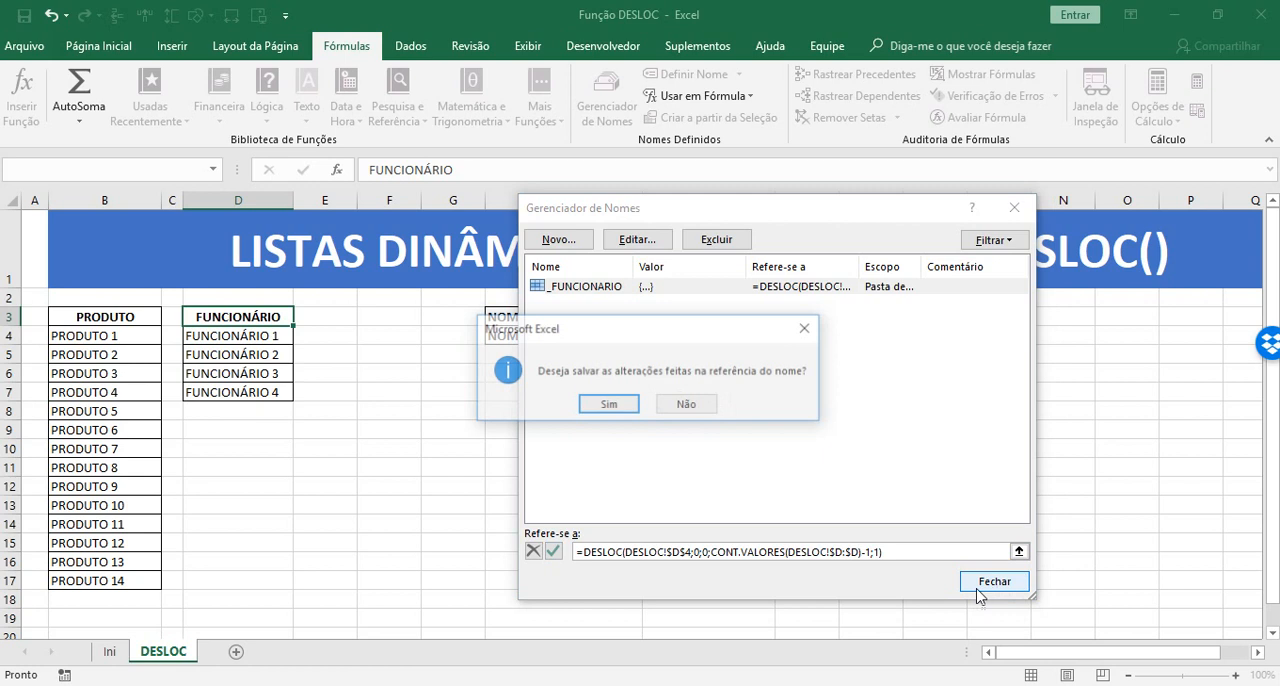
pyautogui.click(584, 406)
pyautogui.click(757, 548)
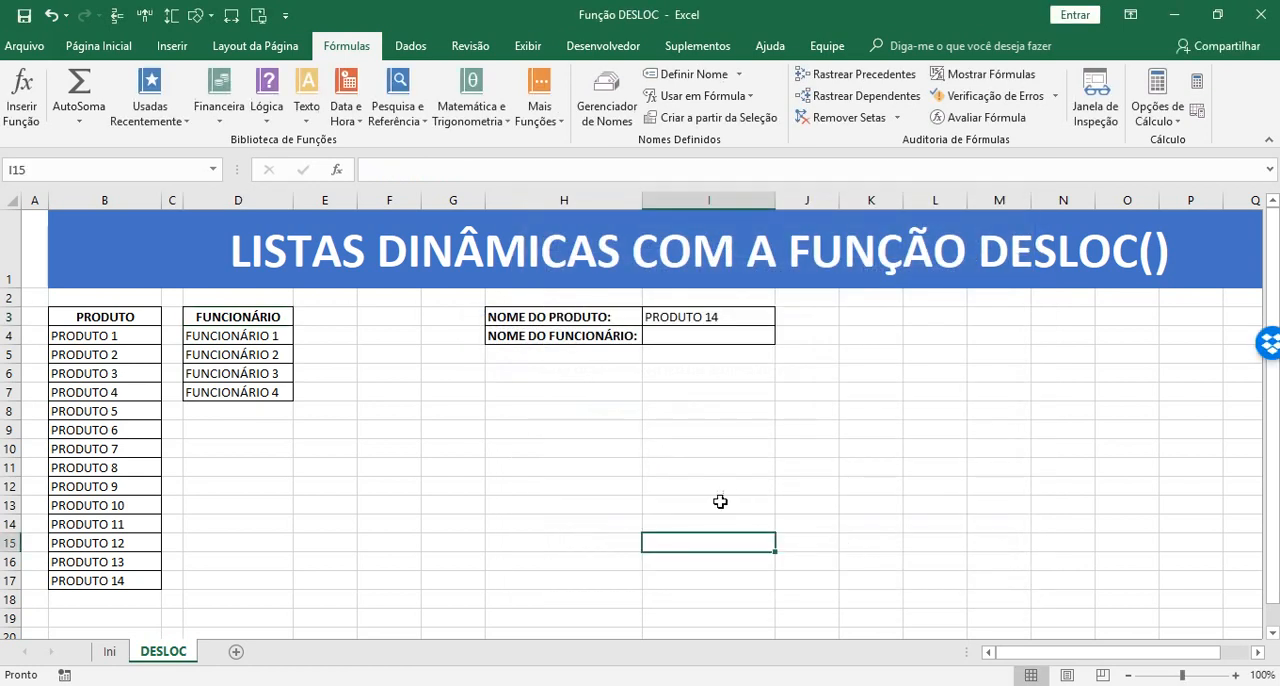
# Choose FUNCIONÁRIO 4 from the employee drop-down in I4
pyautogui.click(745, 338)
pyautogui.click(783, 336)
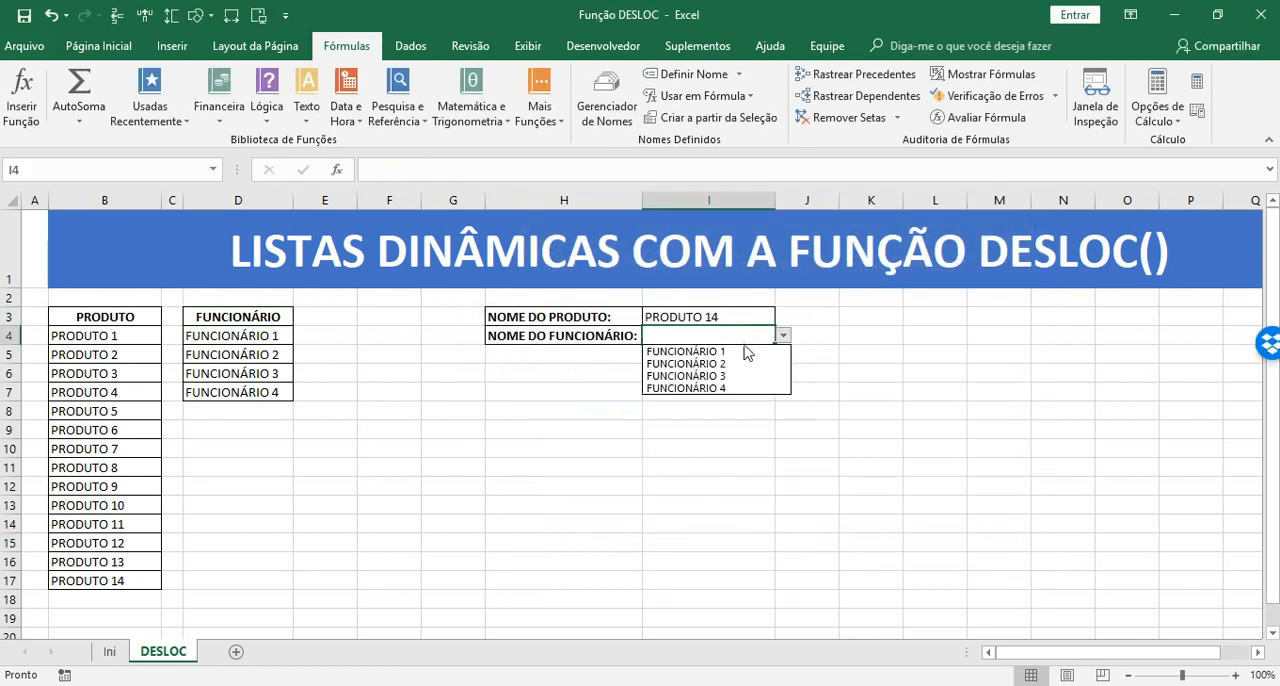
pyautogui.click(684, 392)
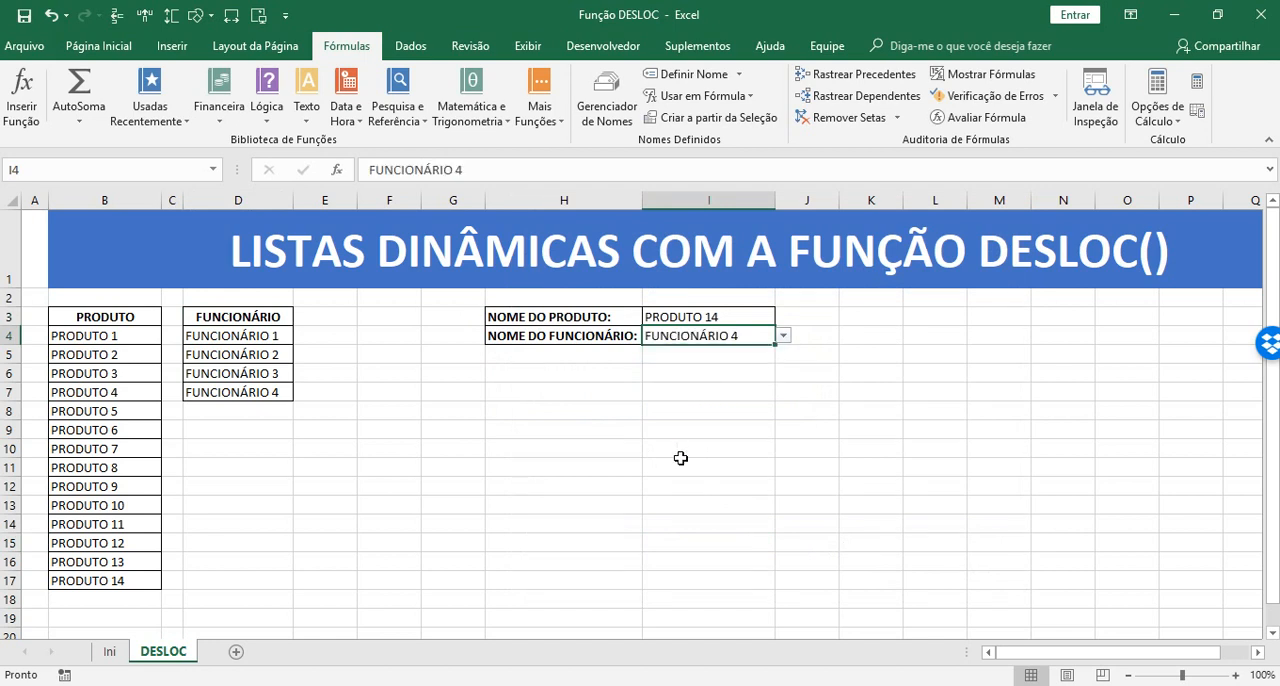
# Extend the employee series down to FUNCIONÁRIO 8 in D11 and choose FUNCIONÁRIO 8 from the drop-down in I4
pyautogui.moveTo(270, 336); pyautogui.dragTo(290, 472)
pyautogui.click(768, 336)
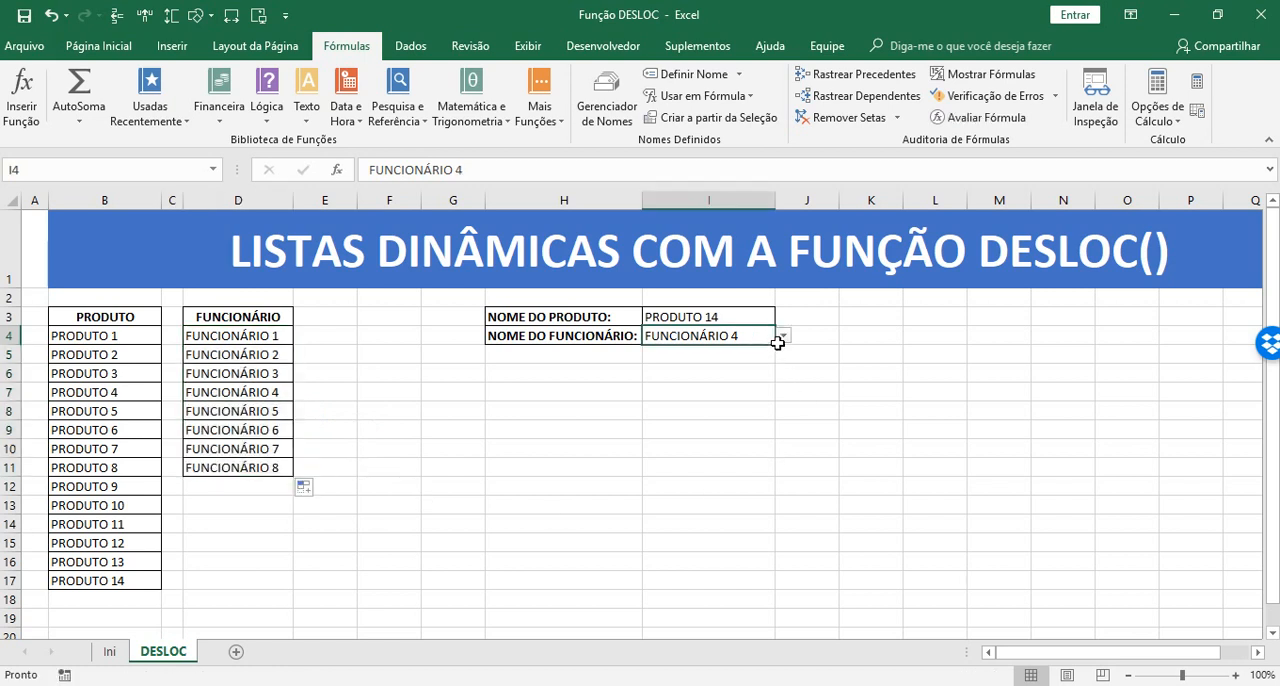
pyautogui.click(783, 337)
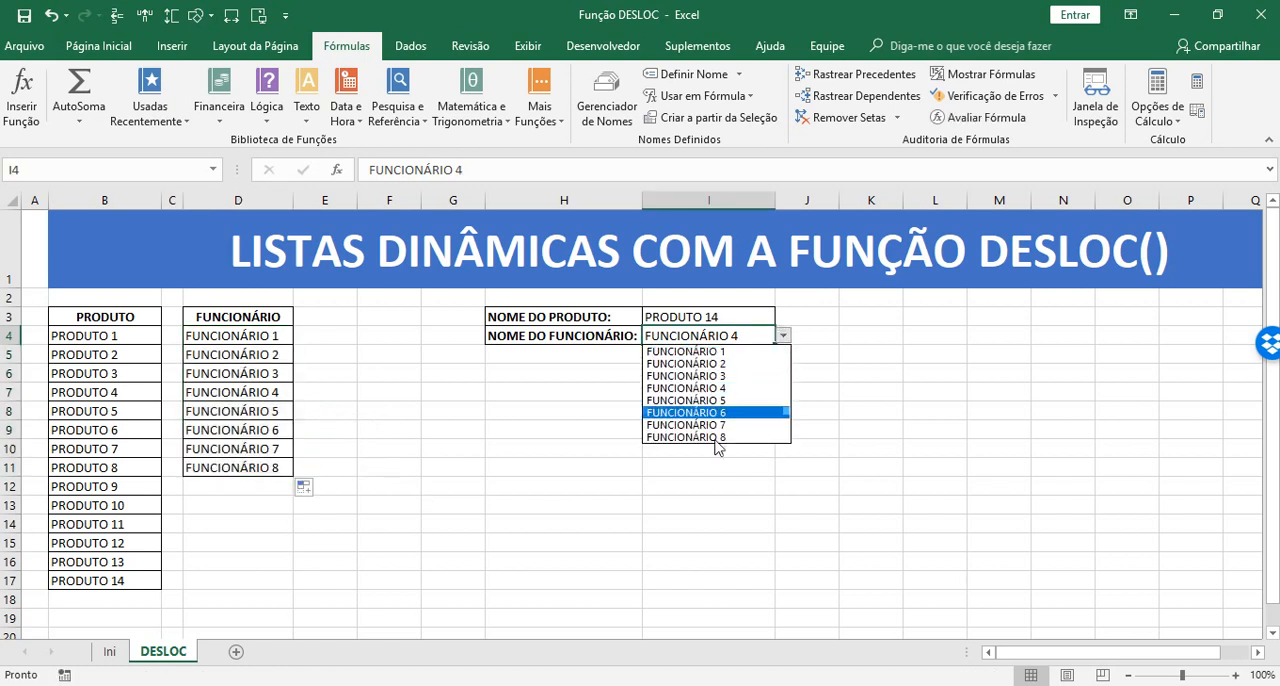
pyautogui.click(758, 437)
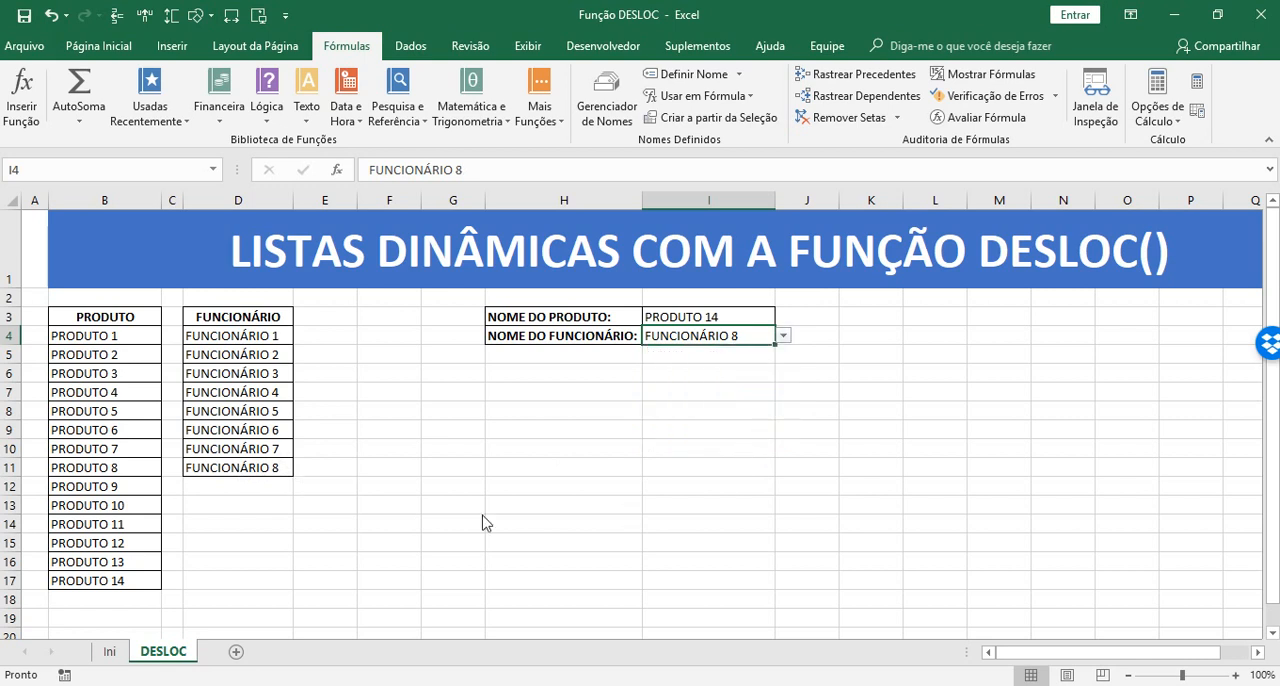
# Extend the employee series down to FUNCIONÁRIO 14 in D17 and check the end of the drop-down list in I4
pyautogui.moveTo(274, 340); pyautogui.dragTo(292, 590)
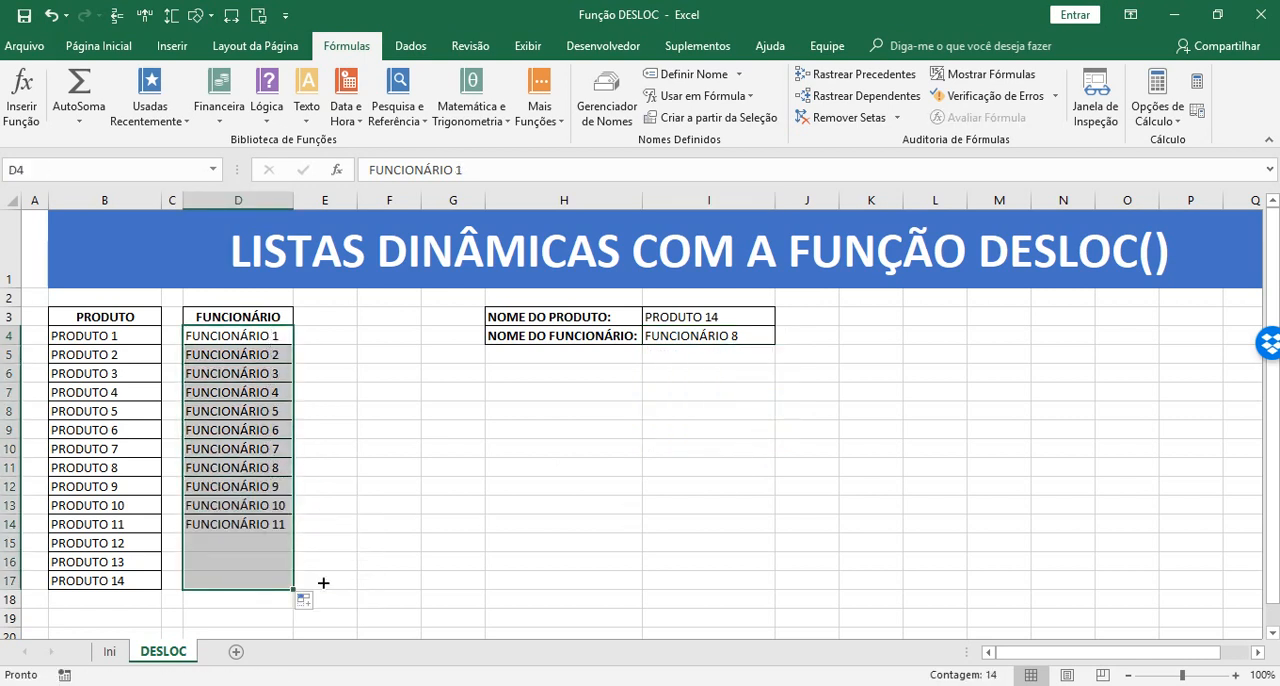
pyautogui.click(752, 335)
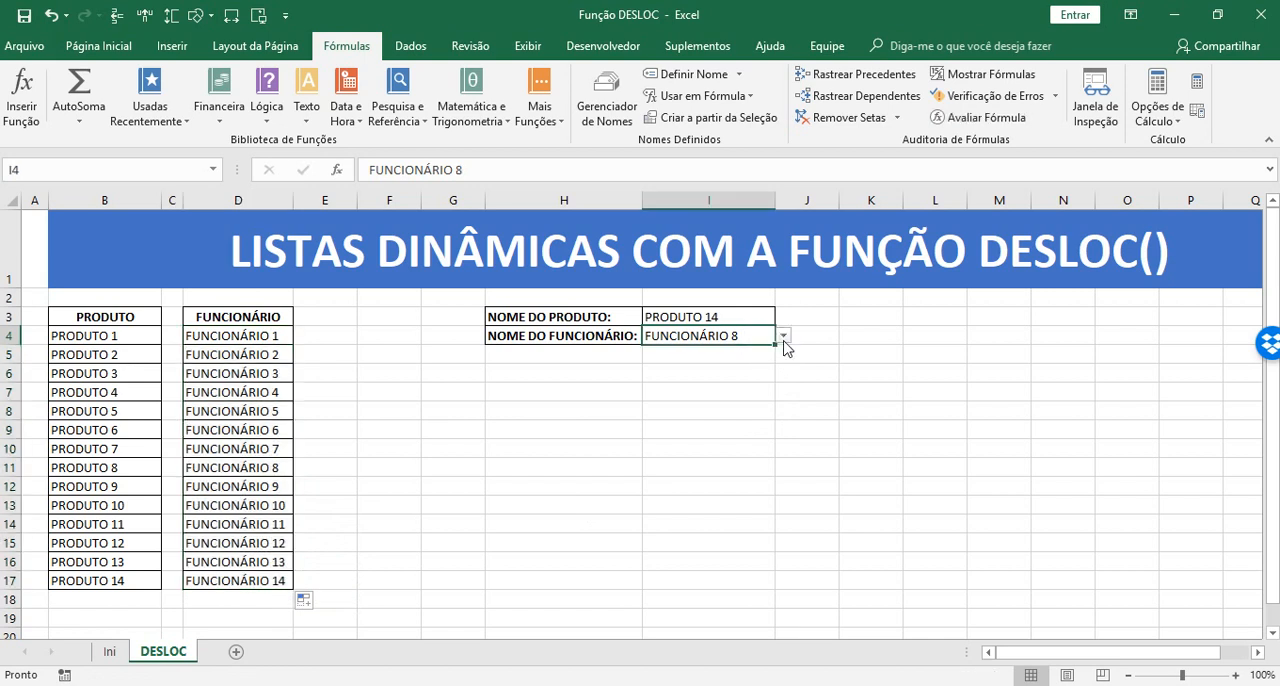
pyautogui.click(783, 336)
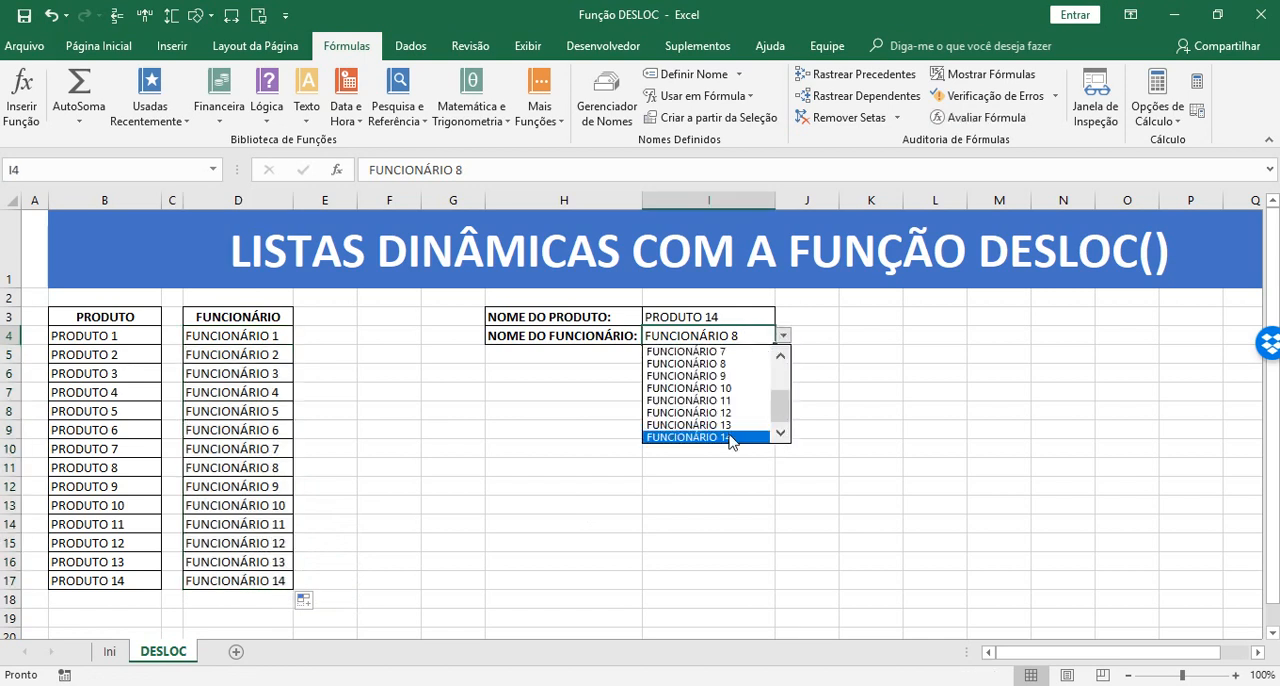
pyautogui.moveTo(778, 411); pyautogui.dragTo(779, 436)
pyautogui.click(886, 520)
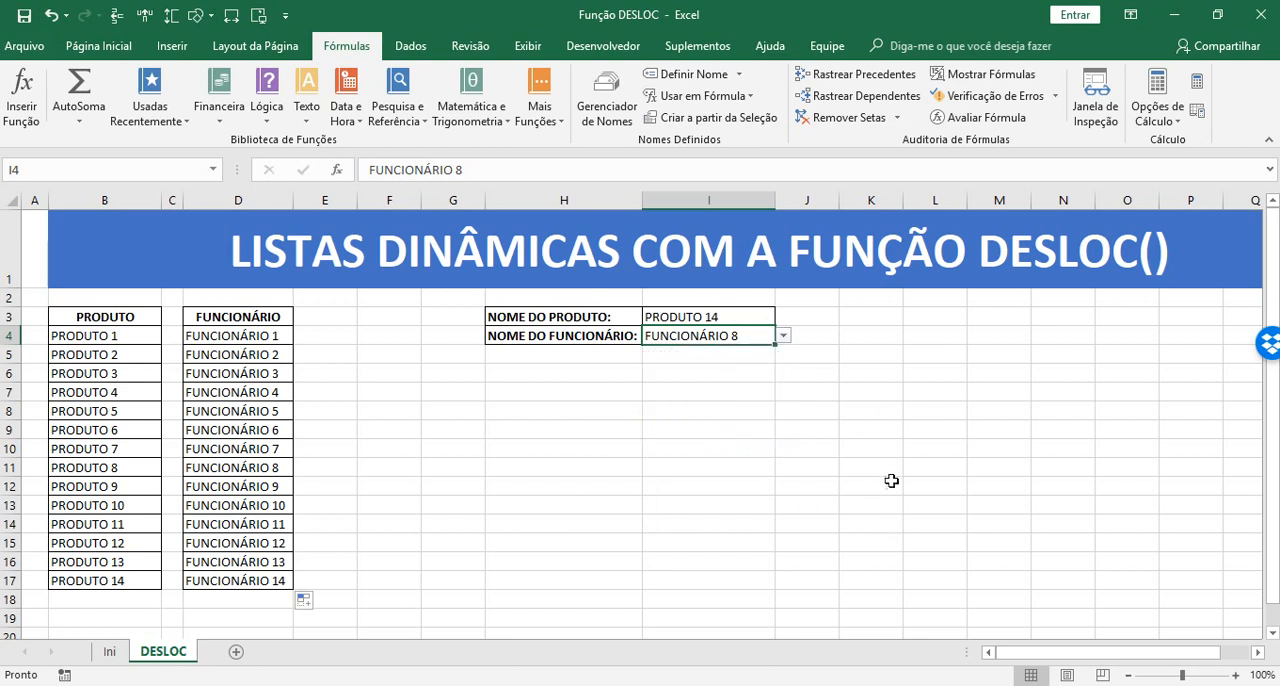
pyautogui.click(889, 477)
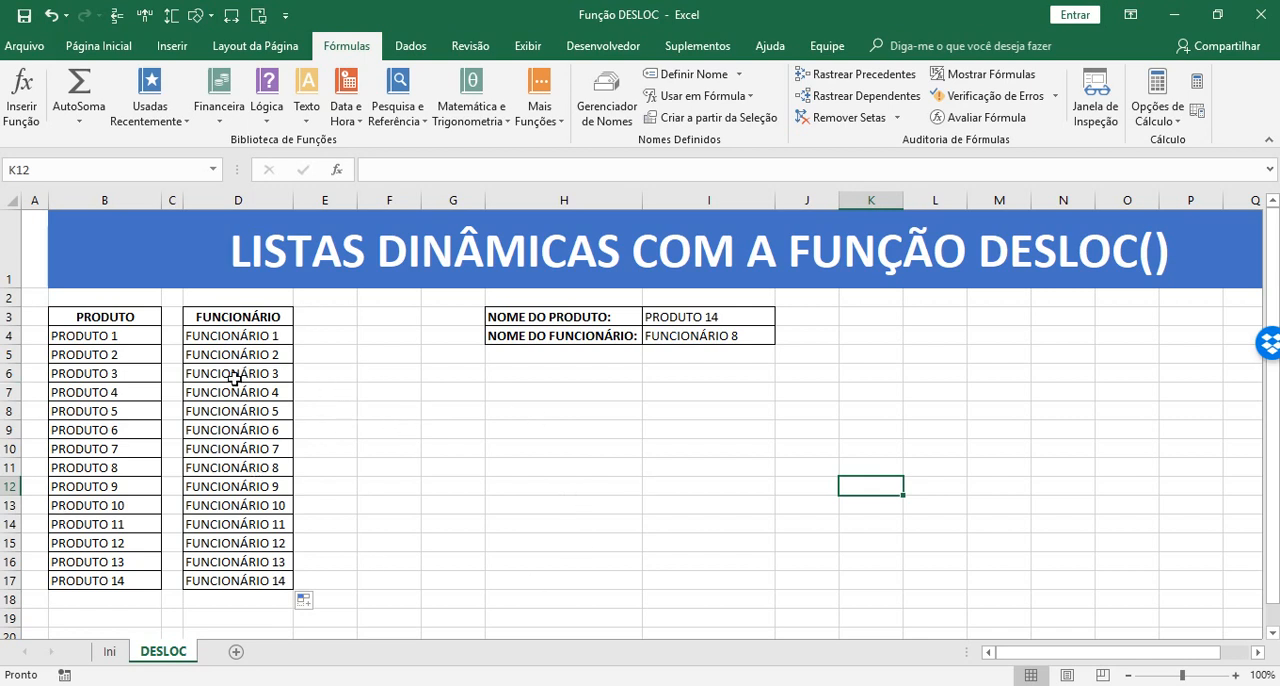
pyautogui.click(108, 651)
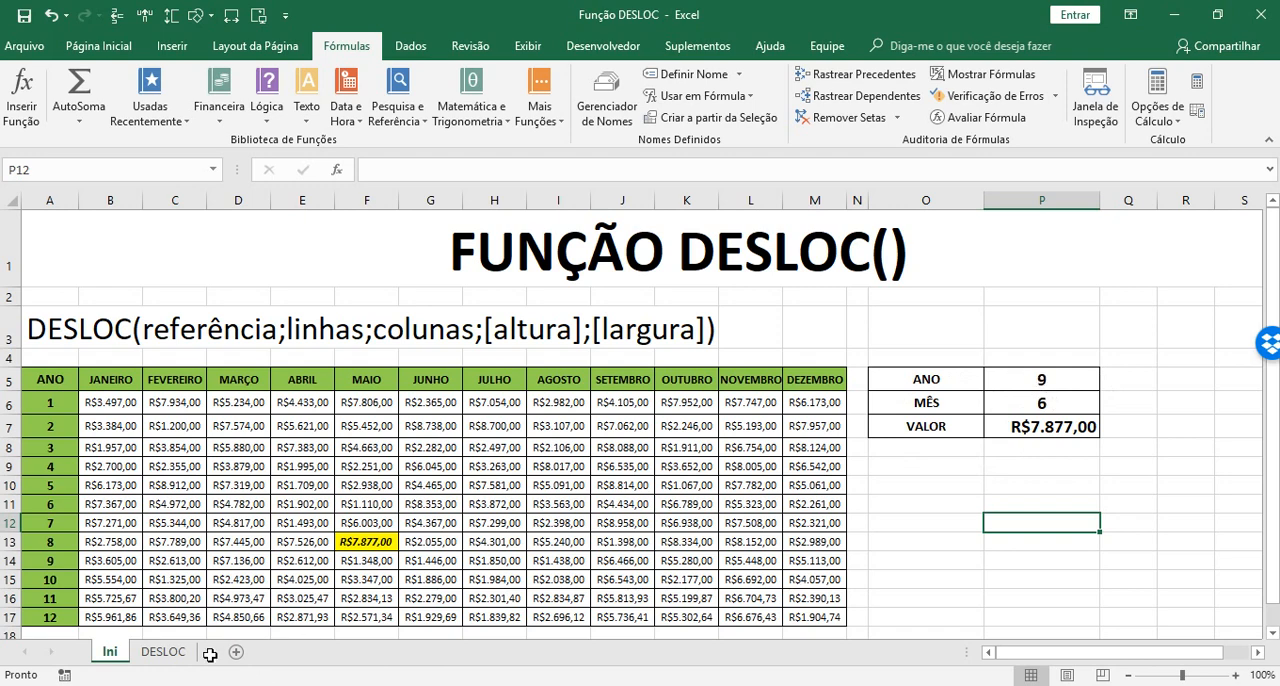
pyautogui.click(163, 655)
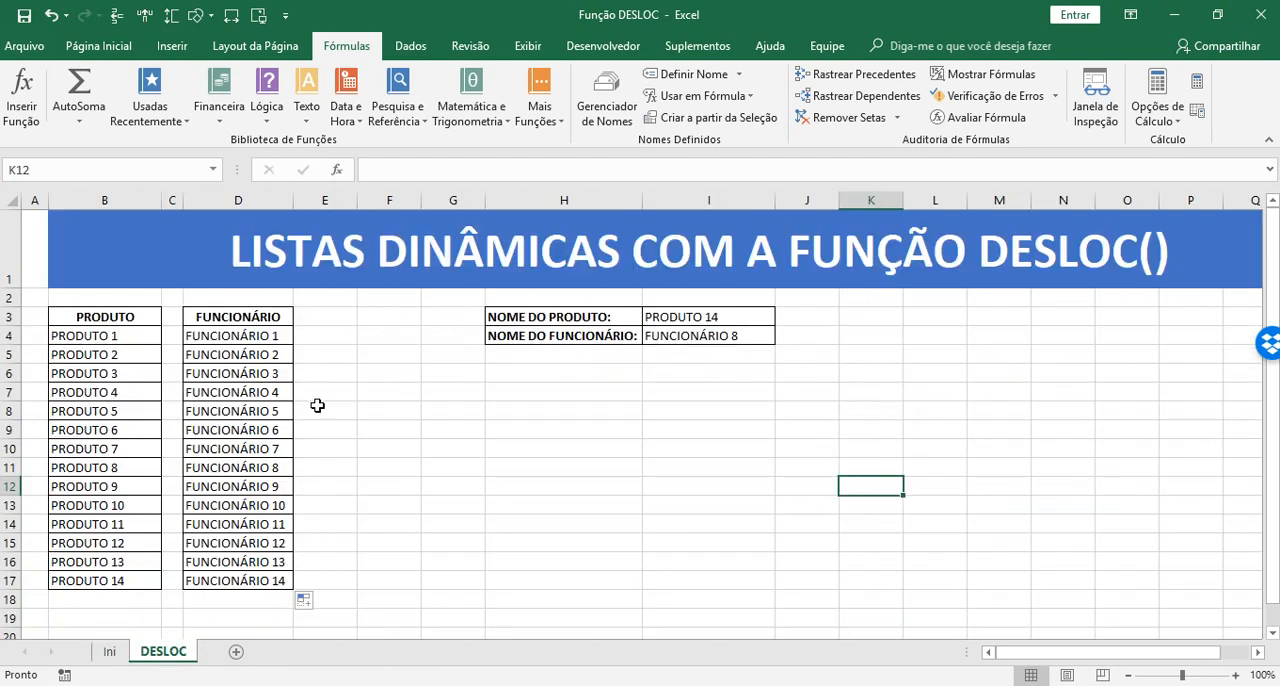